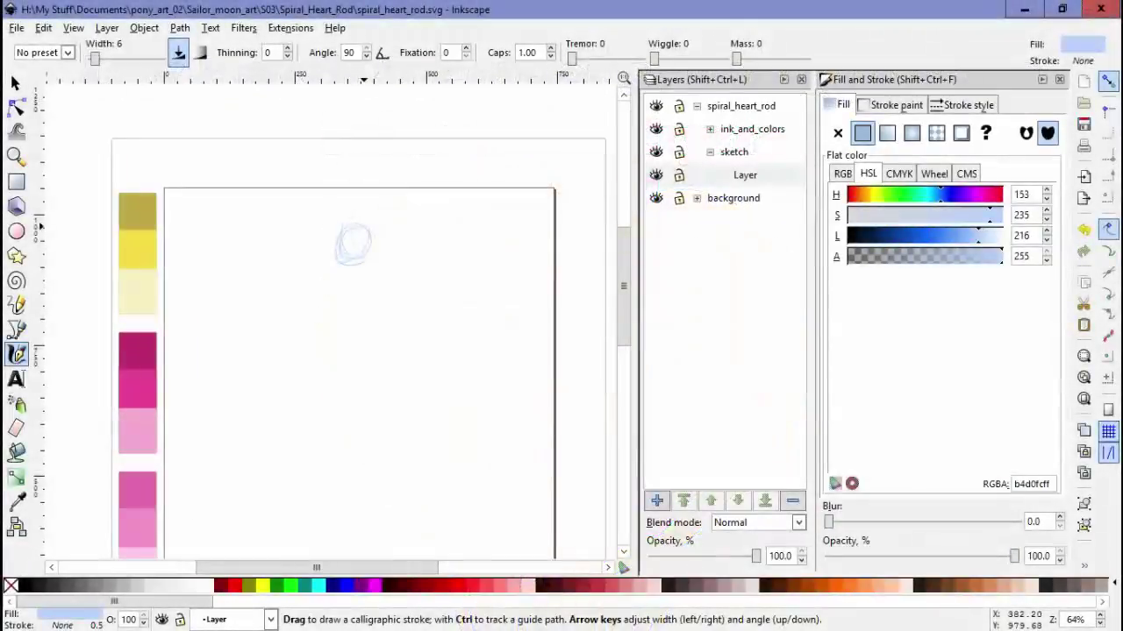
Sketch the round orb, the crown's scalloped rim and its tapering side lines with light blue calligraphic strokes
mouse_move(355, 239)
mouse_down()
mouse_move(379, 311)
mouse_move(386, 298)
mouse_up()
scroll(350, 307, down, 2)
drag(263, 273, 306, 454)
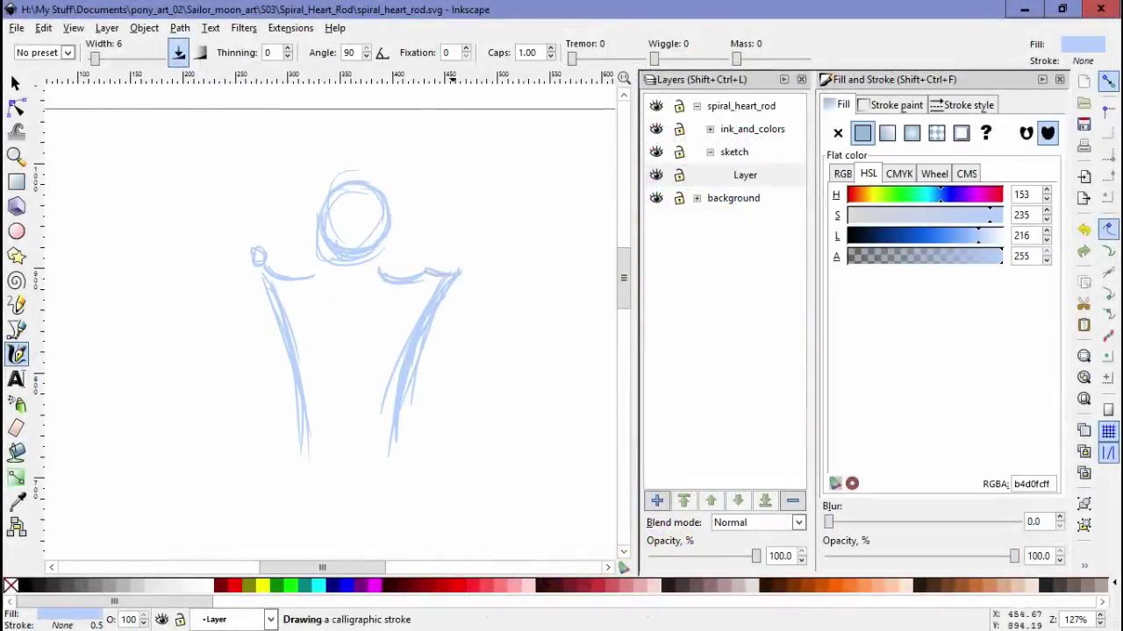
drag(351, 291, 351, 332)
Delete the stray strokes on the crown's right side and redraw that slanted edge
key(space)
drag(401, 301, 514, 296)
key(Delete)
key(space)
drag(412, 325, 397, 384)
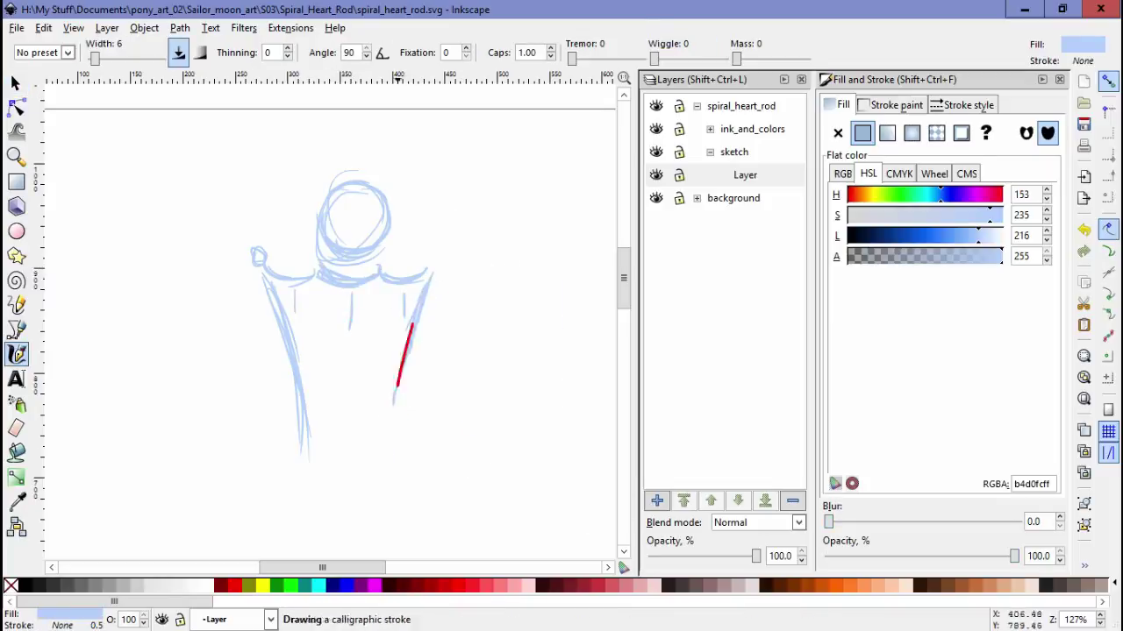
Delete the vertical guide stroke in the crown, add a new layer and continue sketching the rim below the orb
key(space)
click(351, 313)
key(Delete)
key(shift+ctrl+n)
key(space)
drag(343, 279, 437, 279)
Lock Layer#1 and adjust the stroke at the rim's right scallop in Layer by scaling it
scroll(351, 351, down, 1)
click(679, 174)
click(744, 197)
click(474, 368)
drag(426, 534, 430, 520)
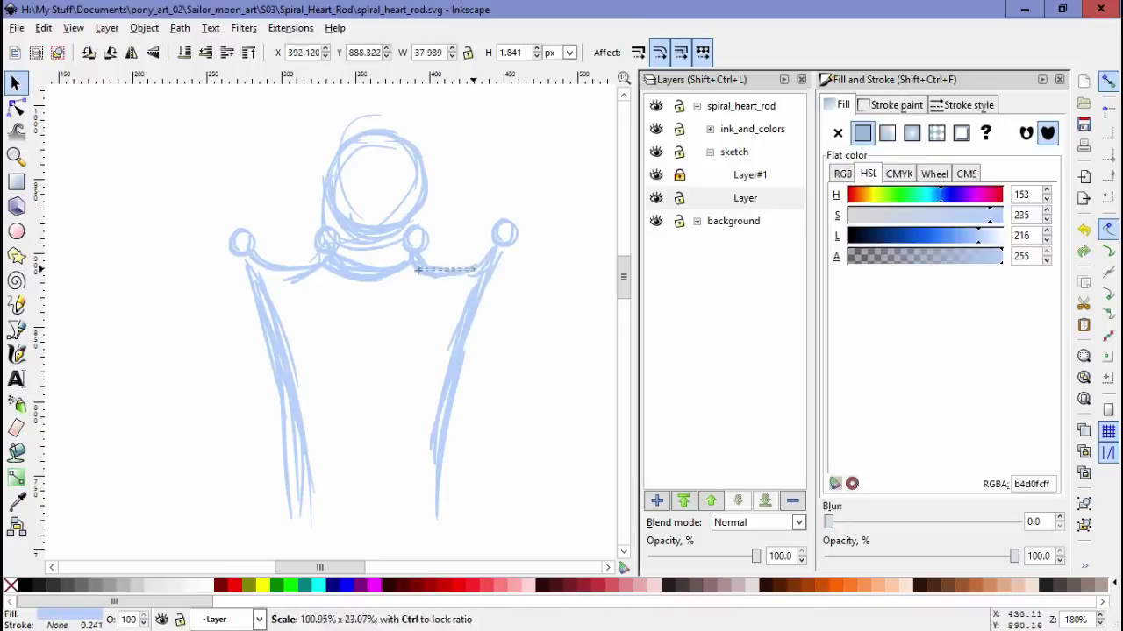
drag(417, 269, 417, 269)
key(Escape)
Lock Layer, unlock Layer#1 and sketch the crown's scalloped inner band and lower curved line in it
click(679, 197)
click(679, 174)
click(750, 175)
key(c)
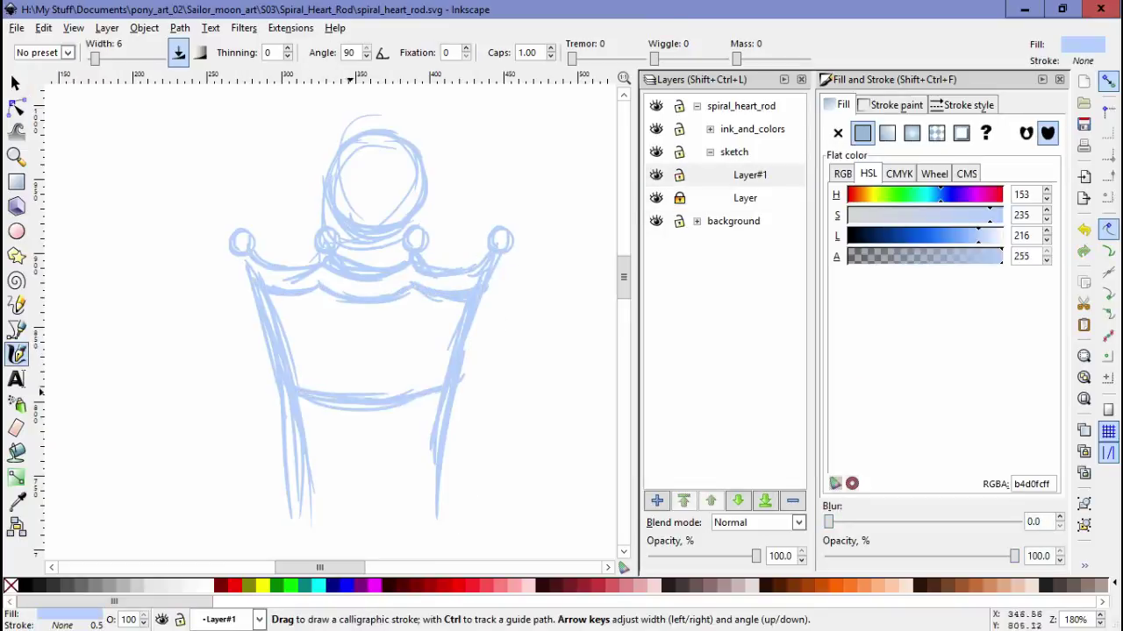
Sketch three arched windows above the crown's lower curve and delete the leftover arch strokes beside the crown
key(space)
key(ctrl+a)
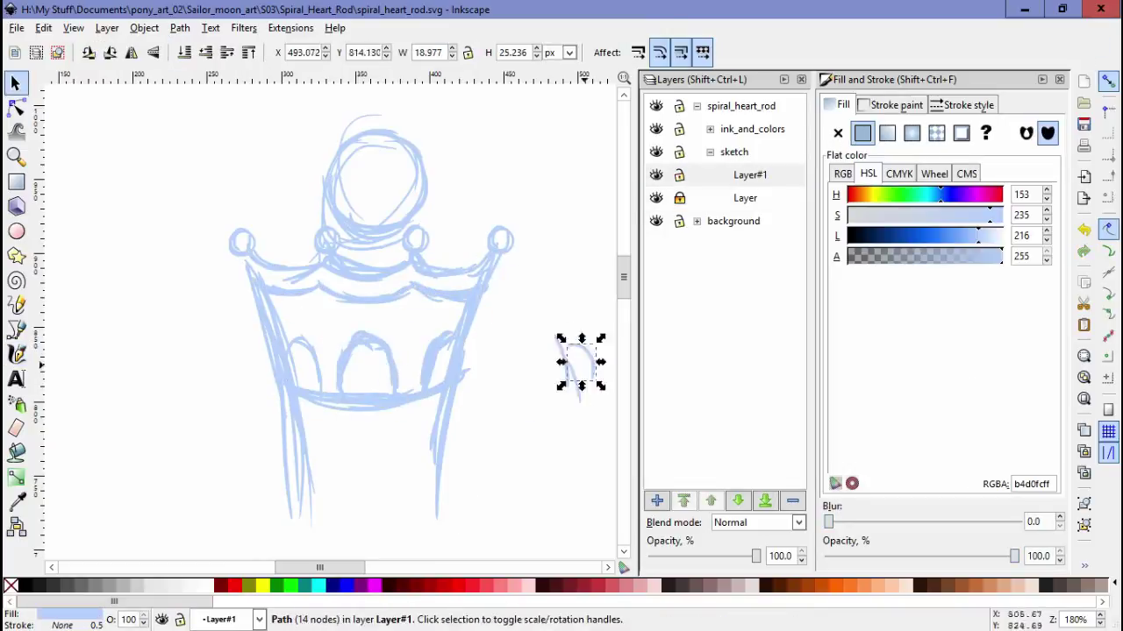
drag(579, 361, 389, 346)
key(Delete)
Add Layer#2 and sketch the left half of the heart frame with its inward curl below the crown
scroll(394, 333, down, 3)
scroll(394, 333, right, 1)
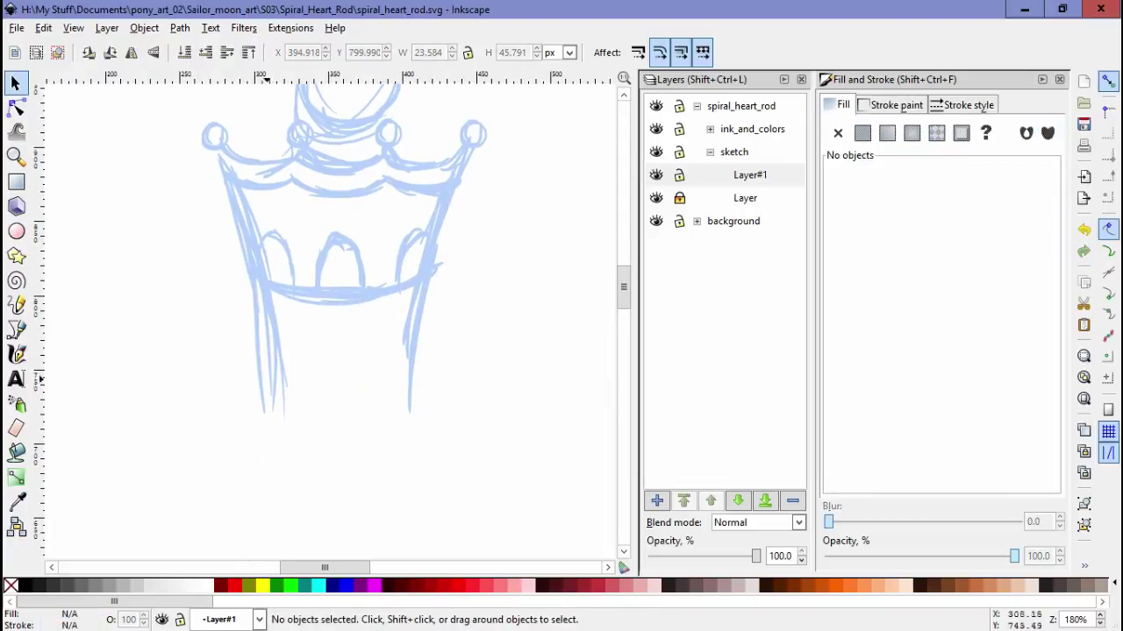
key(space)
key(shift+ctrl+n)
key(Return)
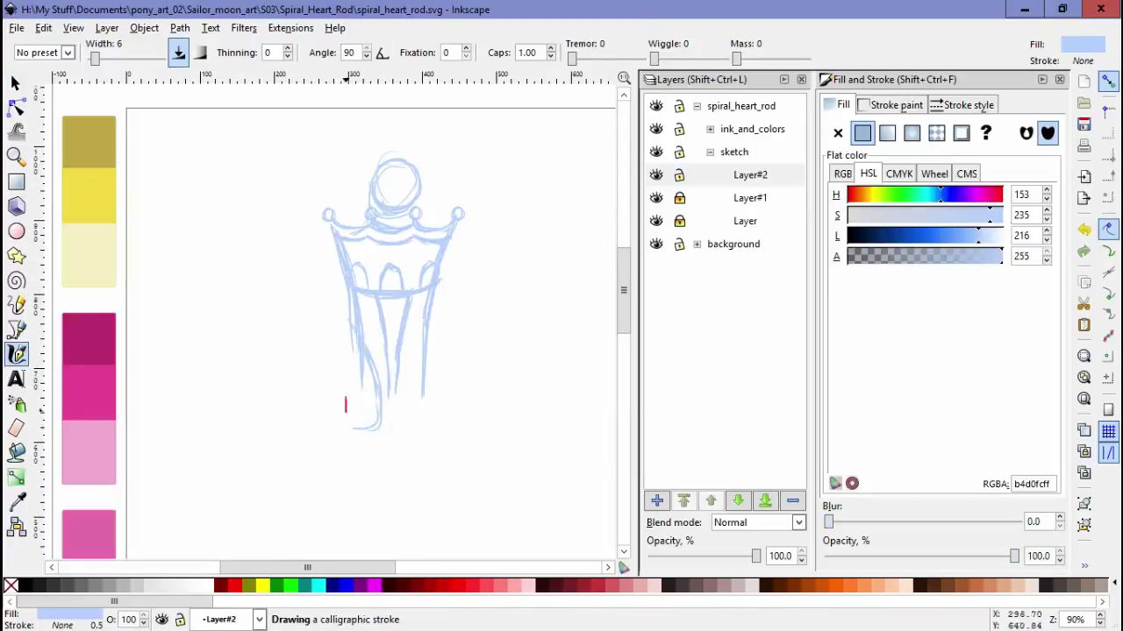
drag(316, 211, 351, 553)
Enlarge the half-heart sketch outward and downward, and adjust the strokes of its lower part
key(F1)
key(ctrl+a)
key(minus)
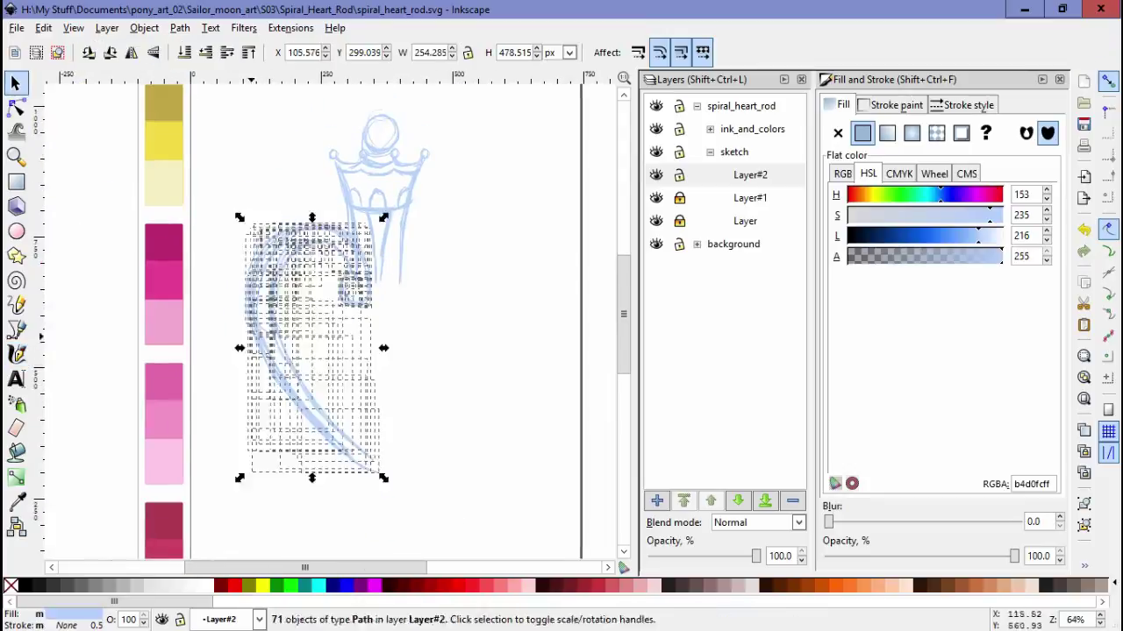
drag(238, 464, 213, 508)
key(Escape)
drag(206, 303, 386, 519)
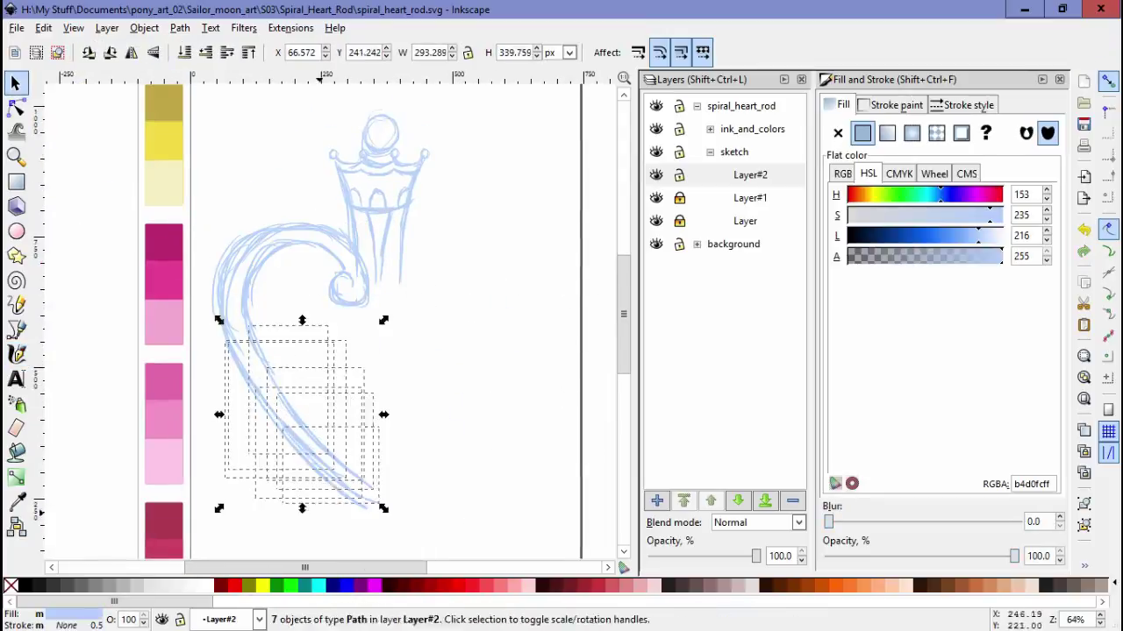
key(Escape)
Duplicate the half-heart strokes, flip the copy horizontally and move it across to complete the heart
key(ctrl+a)
key(ctrl+d)
key(h)
drag(357, 397, 533, 396)
key(Escape)
key(c)
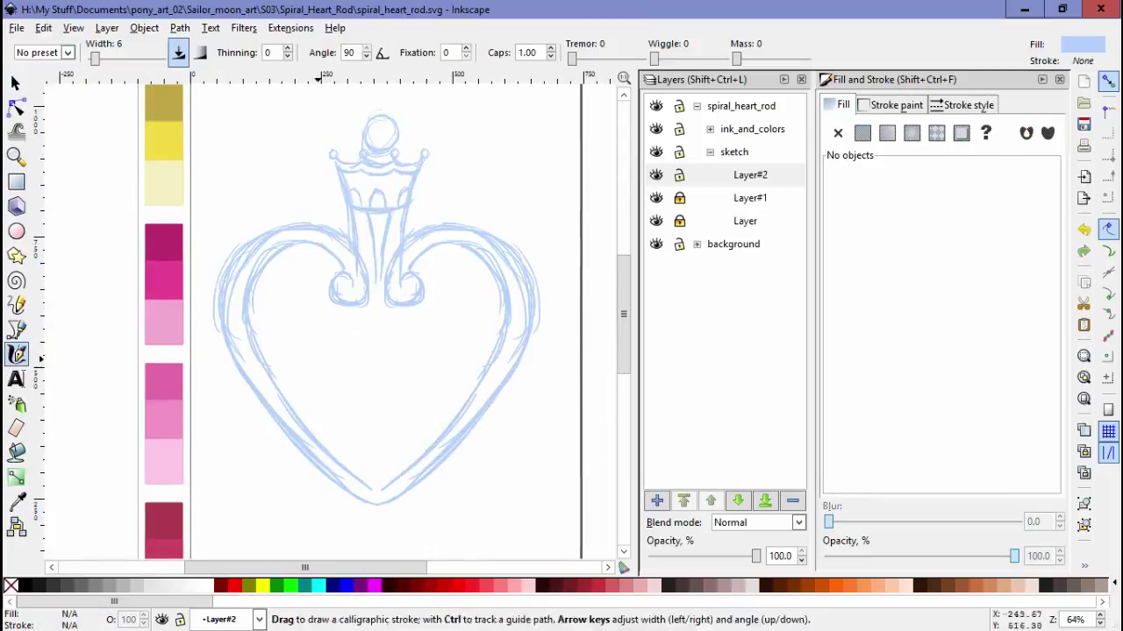
Add Layer#3, sketch the tall oval gem below the heart's curls in it, and add Layer#4
key(shift+ctrl+n)
key(Return)
key(F1)
key(ctrl+a)
key(Escape)
key(shift+ctrl+n)
key(Return)
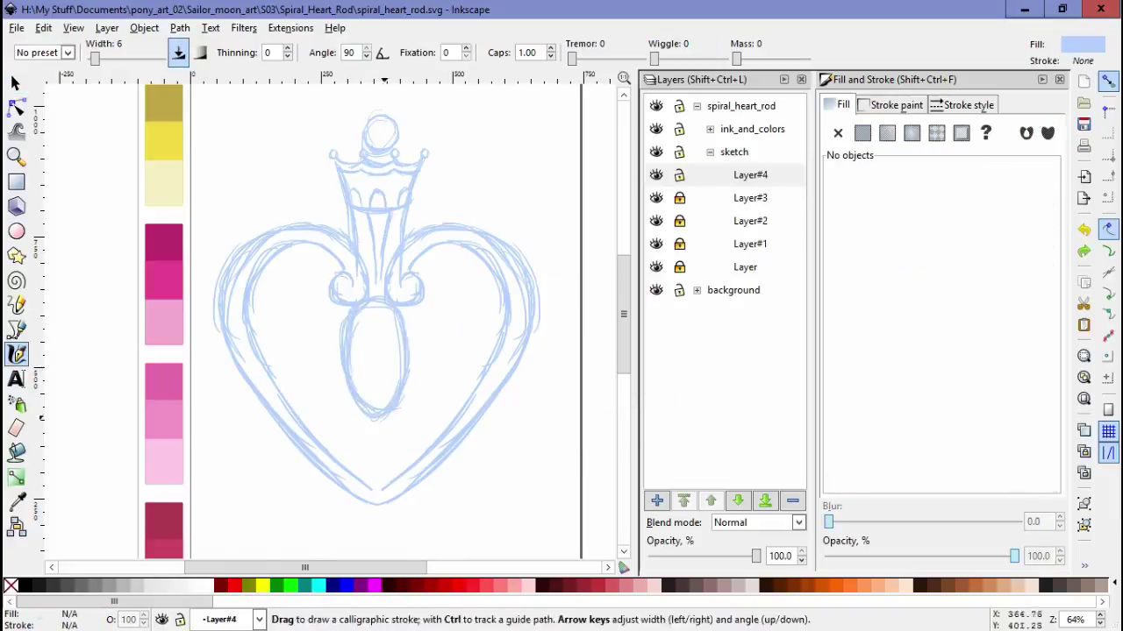
Lock Layer#3 and sketch a central oval surrounded by small oval jewels inside the gem on Layer#4
key(ctrl+a)
key(3)
drag(426, 501, 402, 403)
click(679, 197)
click(750, 174)
key(c)
key(F1)
drag(377, 355, 401, 274)
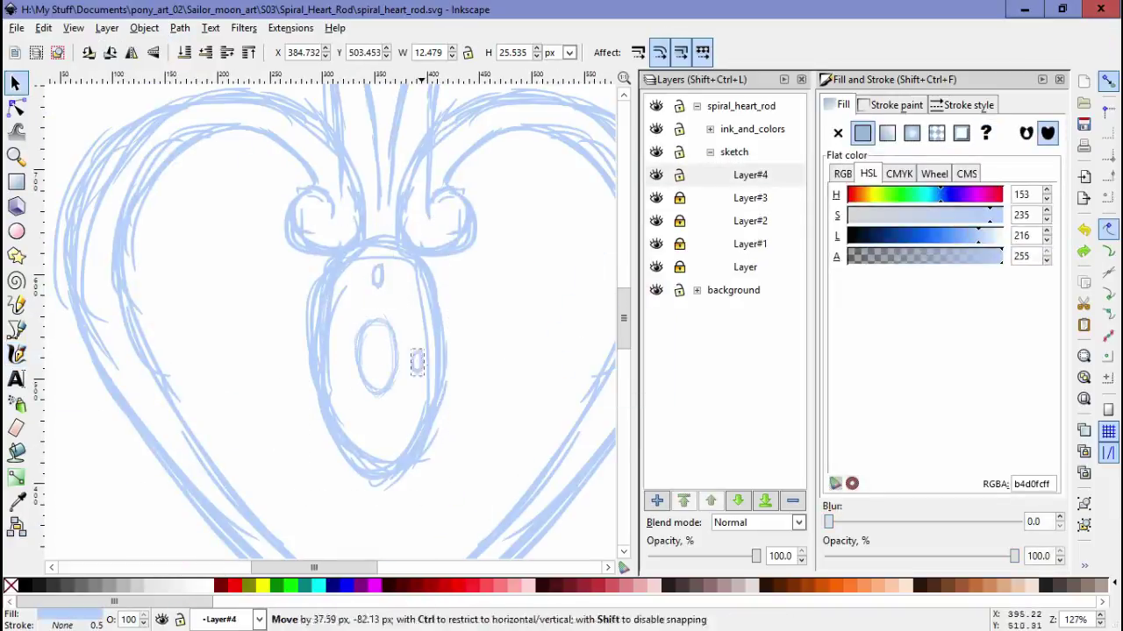
key(c)
key(5)
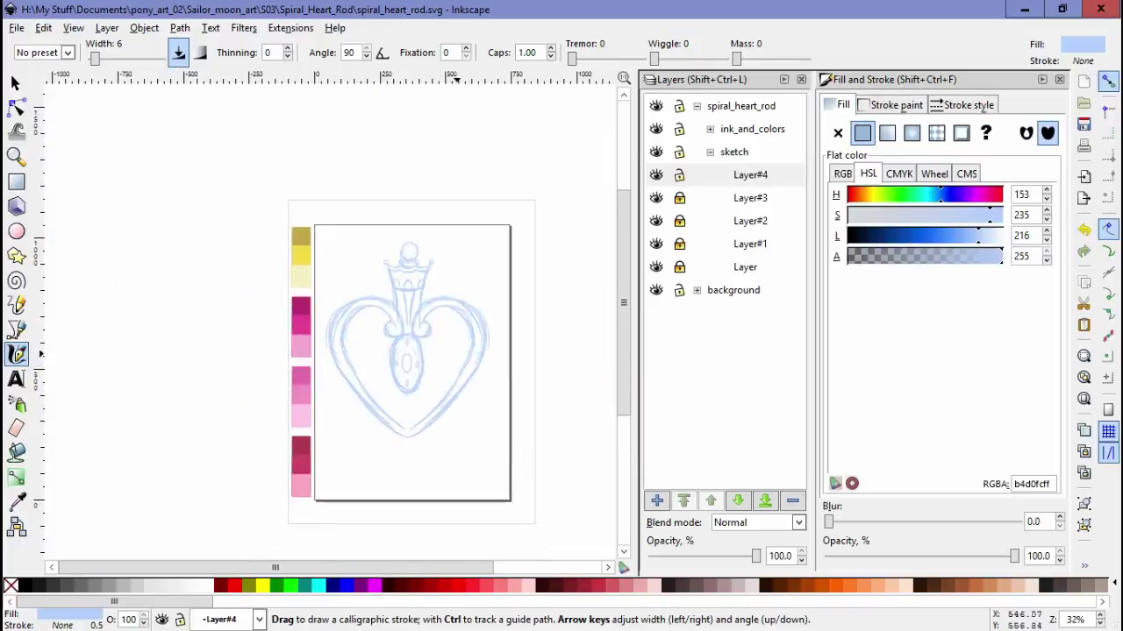
Add Layer#5 directly above Layer for extra sketch strokes, and add Layer#6 at the top of the sketch layers
click(745, 266)
key(shift+ctrl+n)
key(Return)
scroll(439, 351, up, 3)
drag(463, 313, 455, 377)
key(5)
key(shift+ctrl+n)
key(Return)
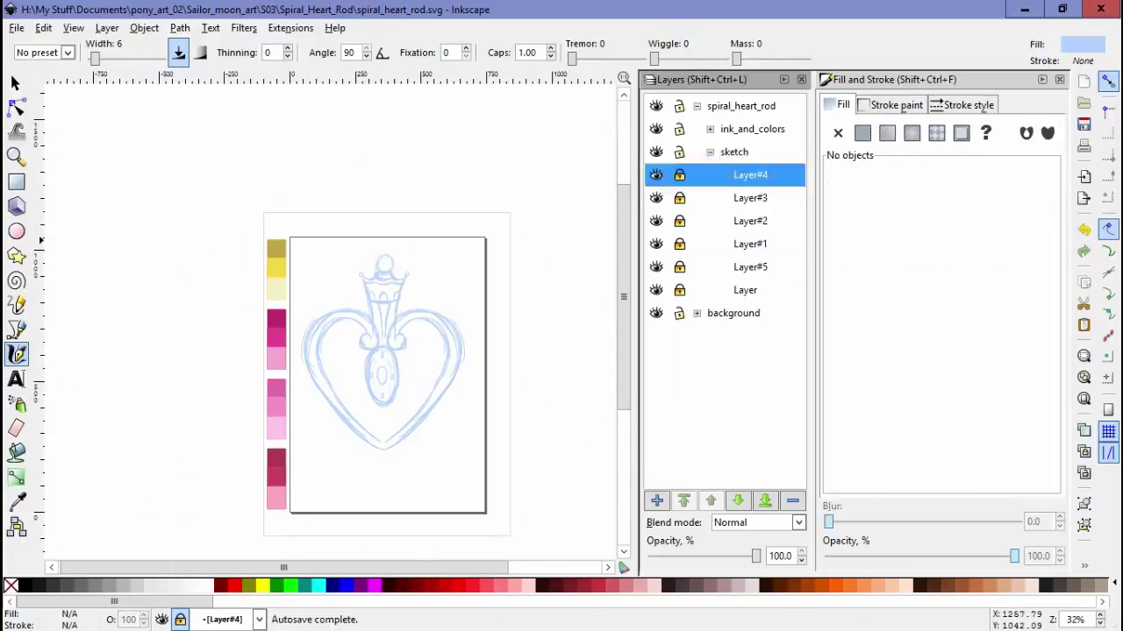
Shrink the whole sketch across all layers to about 203 by 246 px near the page's upper centre
key(F1)
key(ctrl+alt+a)
key(less)
key(less)
key(less)
drag(441, 233, 439, 232)
key(Escape)
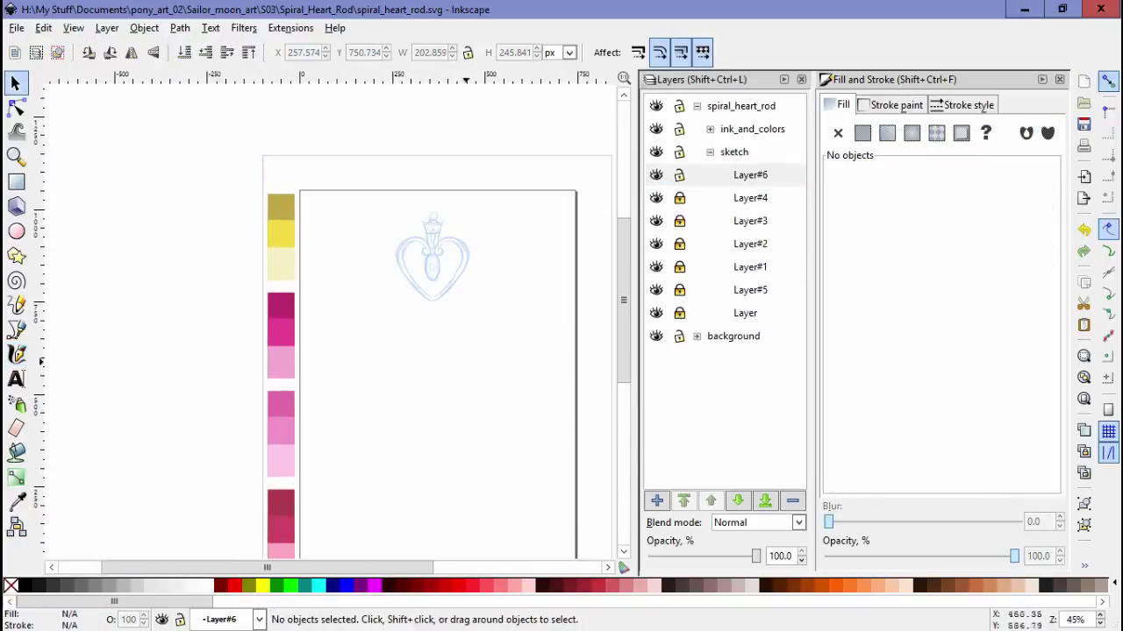
Sketch rounded petals at the heart's lower point on Layer#6 and position them
scroll(413, 368, up, 5)
key(c)
key(F1)
drag(412, 293, 439, 289)
Duplicate the petal outlines, flip a copy horizontally, and scale and place the copies as inner petals
click(412, 386)
key(ctrl+d)
key(ctrl+d)
key(h)
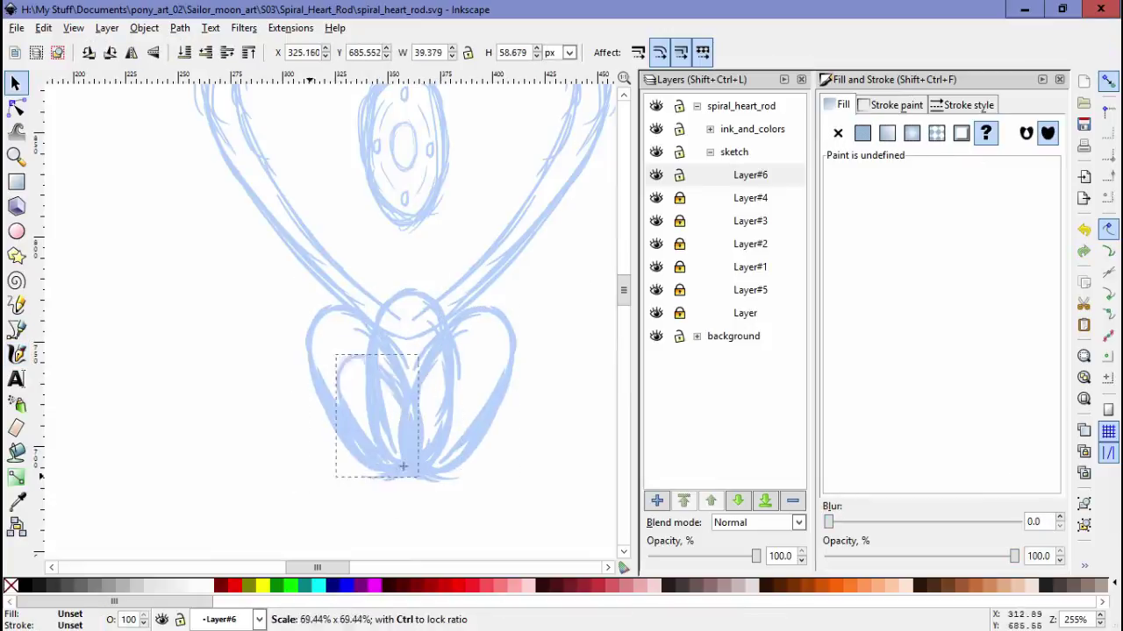
drag(386, 394, 460, 392)
key(Escape)
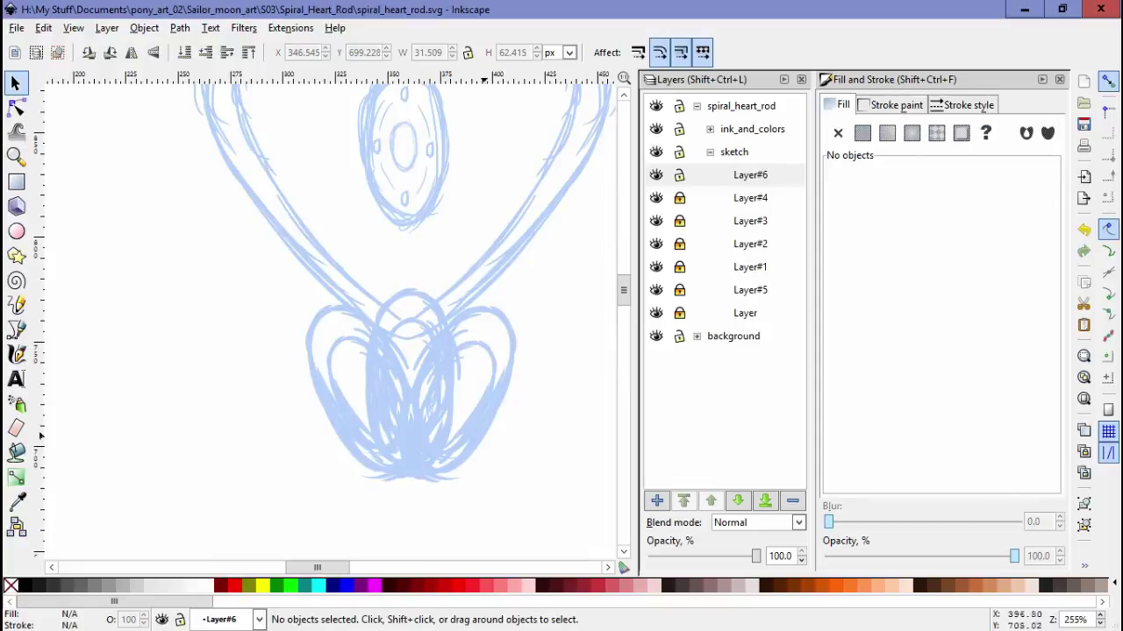
Add Layer#7 and Layer#8 above the petal layer and sketch the collar's side lines under the petals
key(shift+ctrl+n)
key(Return)
key(c)
key(ctrl+alt+a)
key(3)
key(shift+ctrl+n)
key(Return)
click(16, 354)
scroll(333, 316, down, 2)
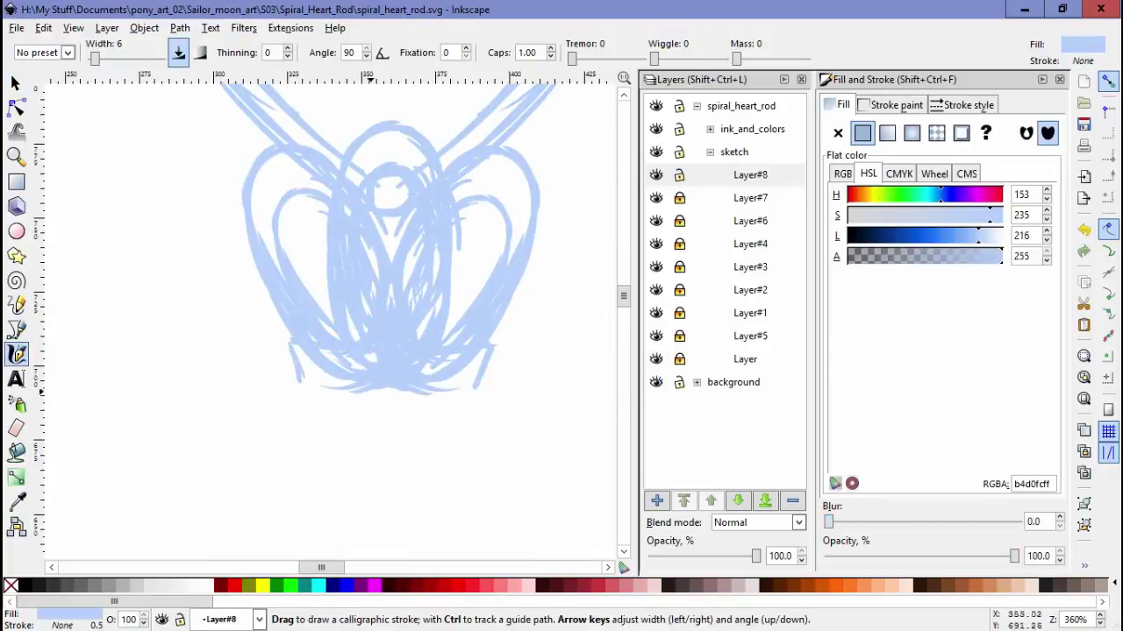
Sketch the collar's lower curve, the rounded barrel and its base rim beneath the petals
drag(291, 395, 475, 391)
scroll(334, 316, down, 2)
drag(434, 489, 451, 491)
scroll(451, 491, down, 2)
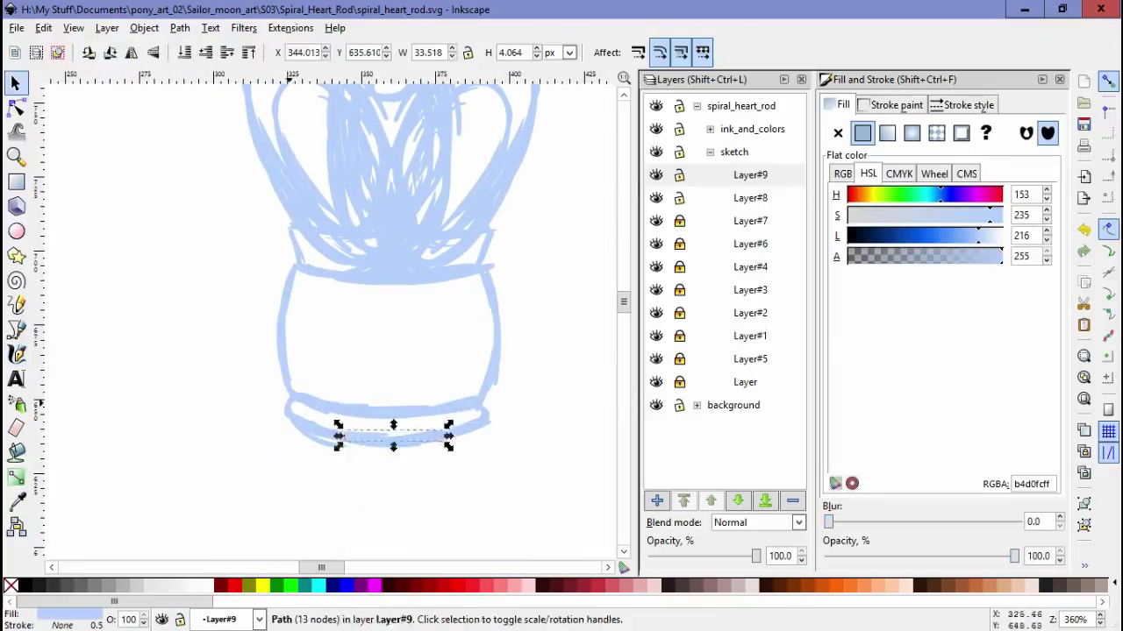
Add Layer#10, sketch a second rim line under the base and draw the rounded inner outline on the barrel
key(shift+ctrl+n)
key(Return)
drag(295, 421, 487, 419)
key(Escape)
drag(364, 302, 399, 376)
drag(423, 302, 399, 373)
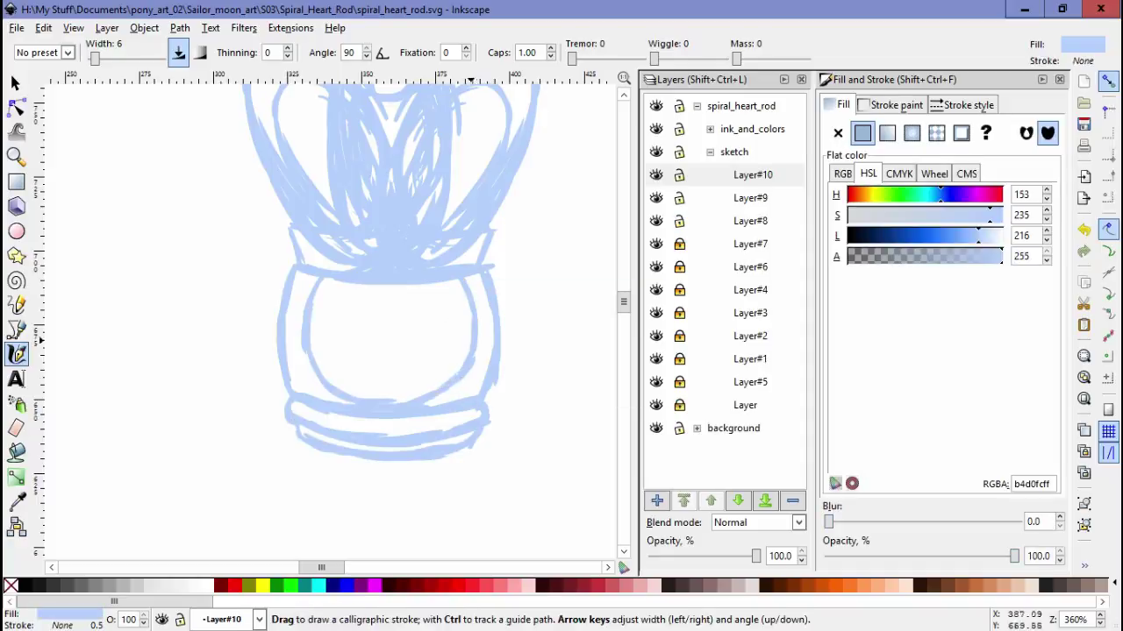
Sketch a crescent moon inside a circular outline at the barrel's centre and adjust its strokes
key(Escape)
drag(425, 331, 373, 313)
key(s)
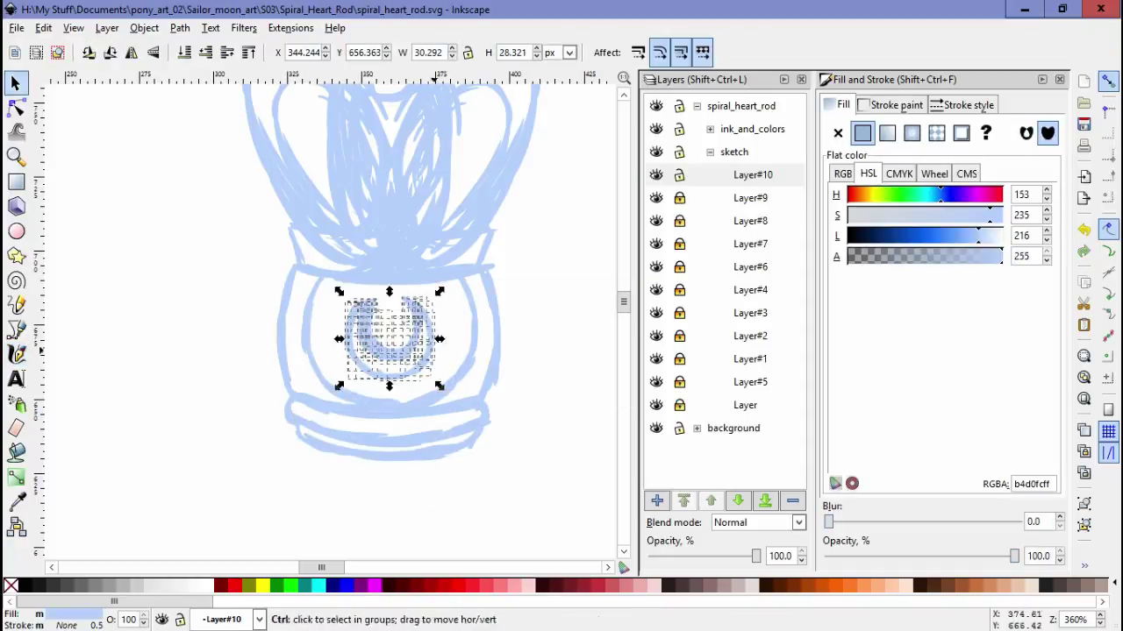
key(ctrl+a)
scroll(385, 316, down, 1)
key(Escape)
Add Layer#11 above Layer#7 and paint white strokes over the overlapping petal lines to clean up the flower
key(shift+ctrl+n)
key(Return)
key(c)
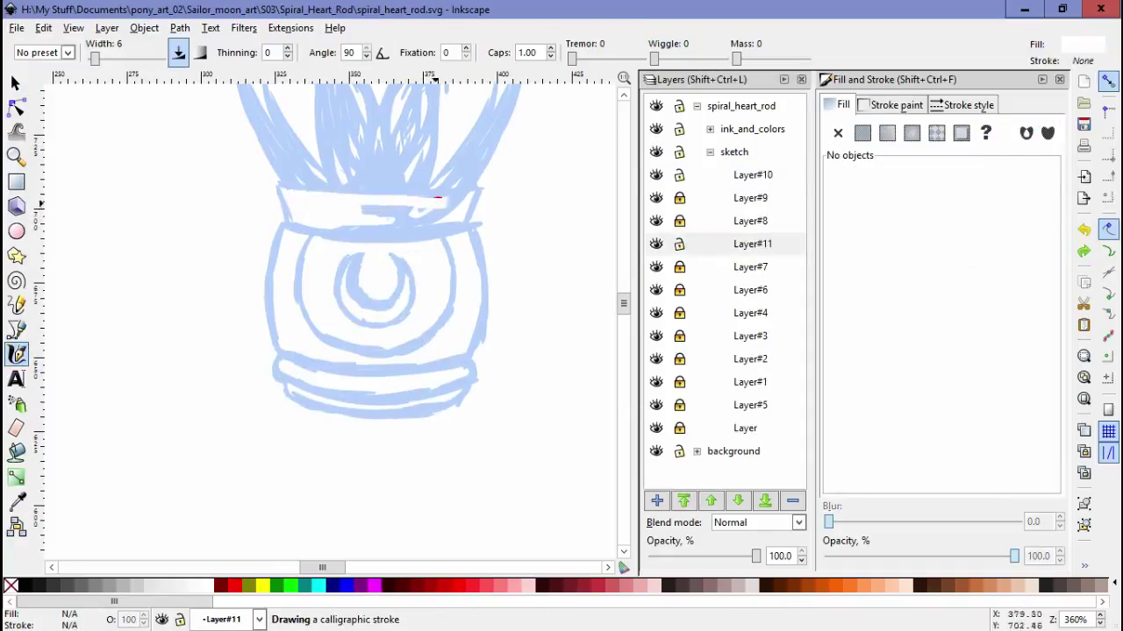
scroll(351, 316, up, 5)
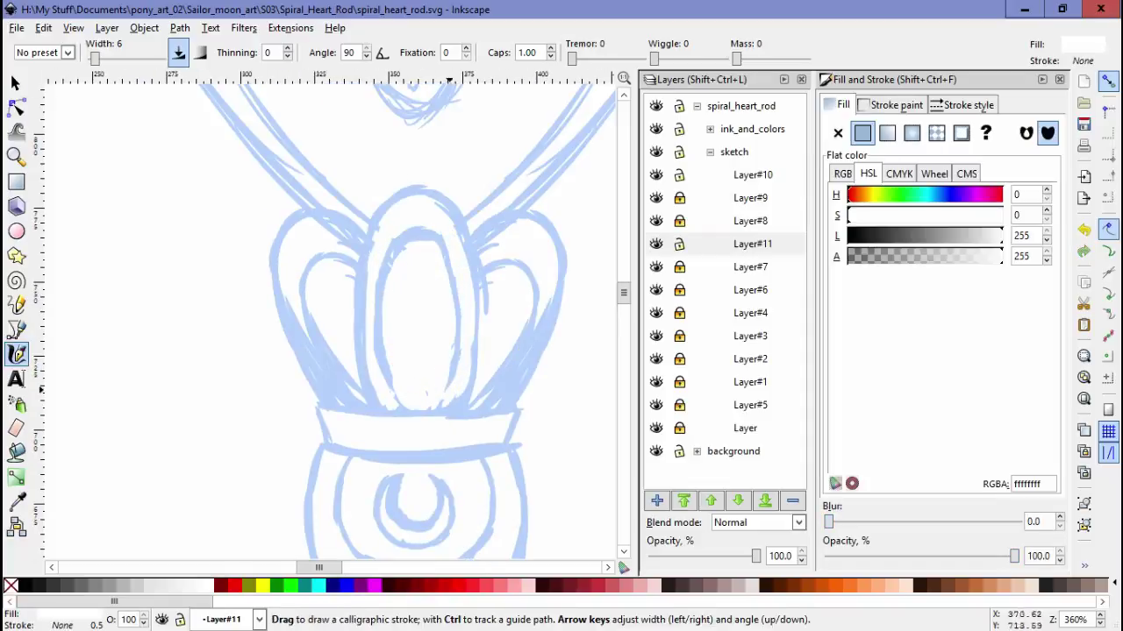
ctrl+scroll(295, 360, down, 2)
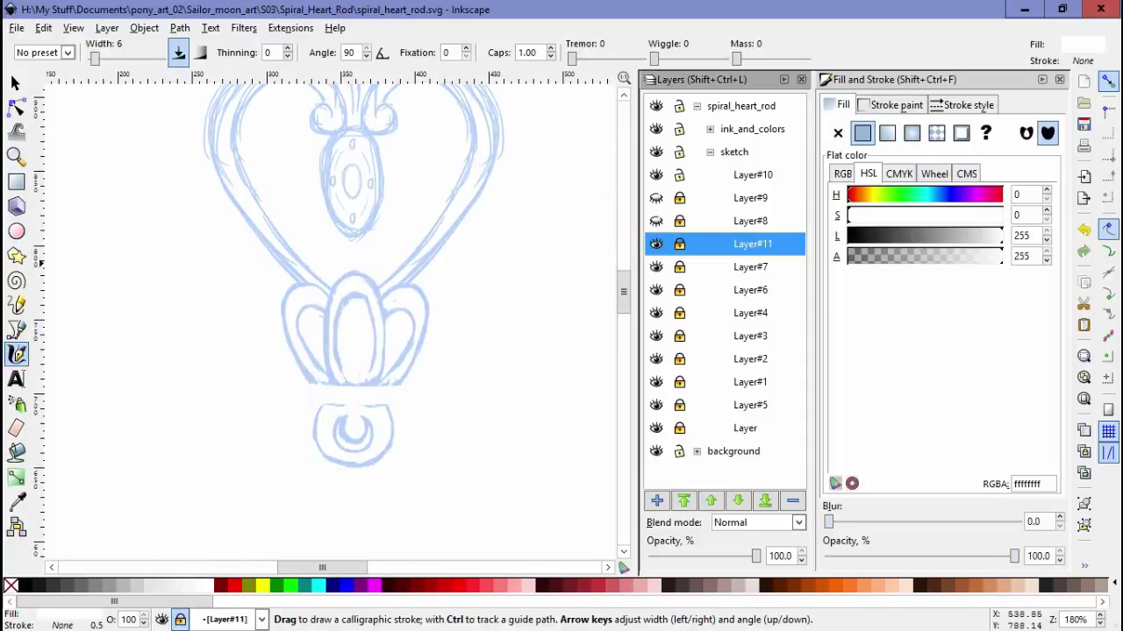
Select the flower and barrel parts across their layers and resize them to fit below the heart
key(s)
key(ctrl+alt+a)
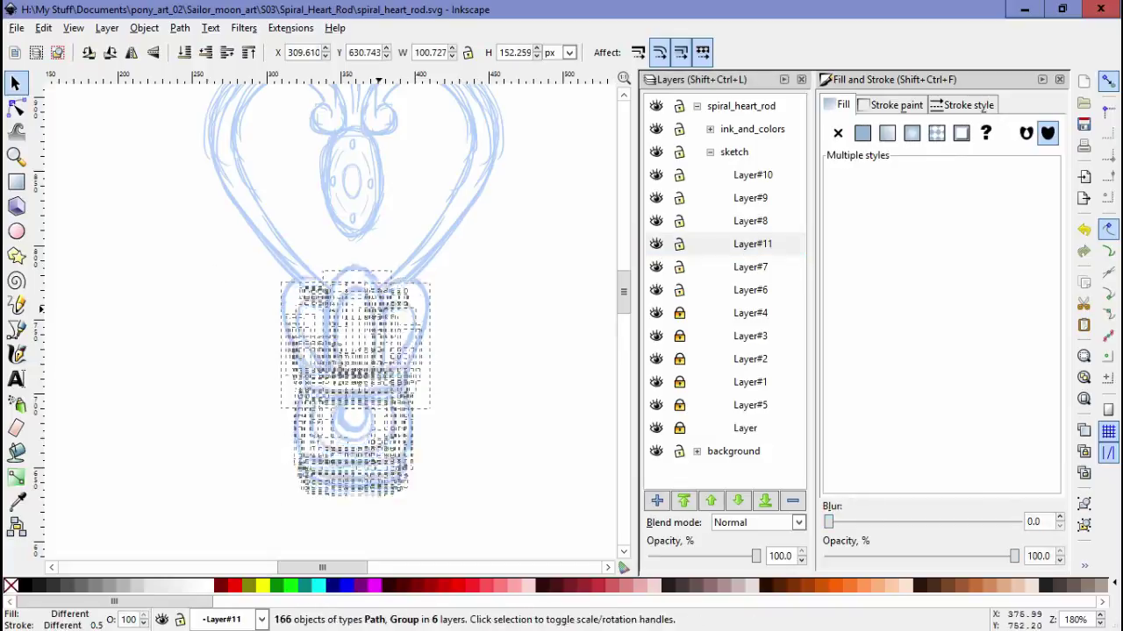
key(Escape)
click(351, 377)
drag(464, 414, 231, 534)
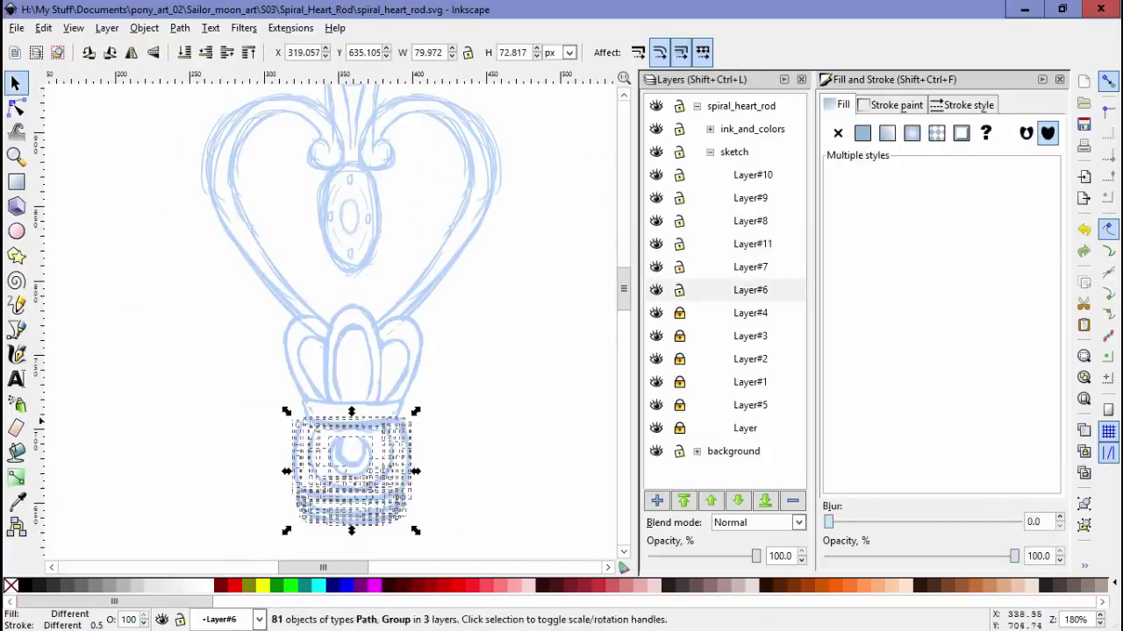
click(750, 289)
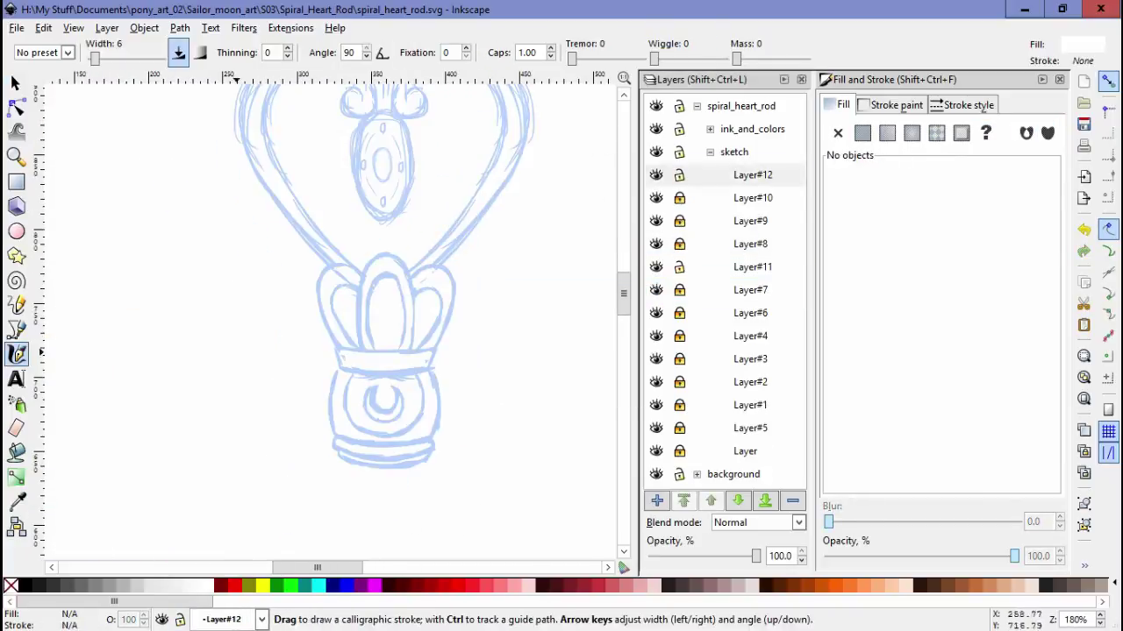
Pick the sketch's light blue b4d0fc, delete the test stroke and sketch the bow's left loop and tail on Layer#12
key(d)
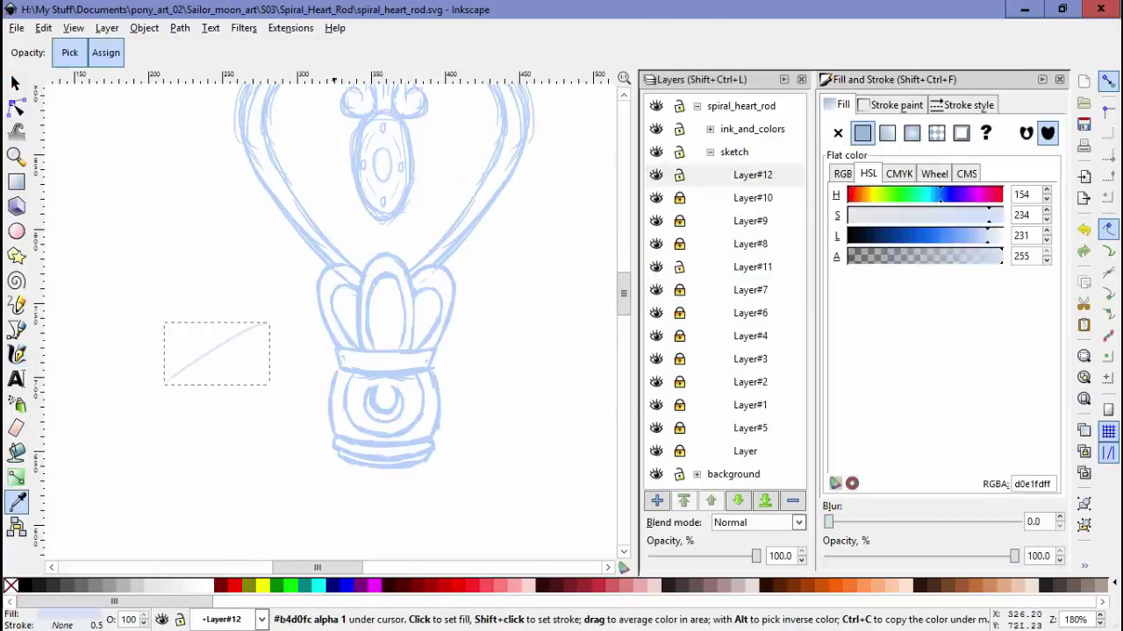
key(Delete)
key(c)
drag(338, 364, 260, 456)
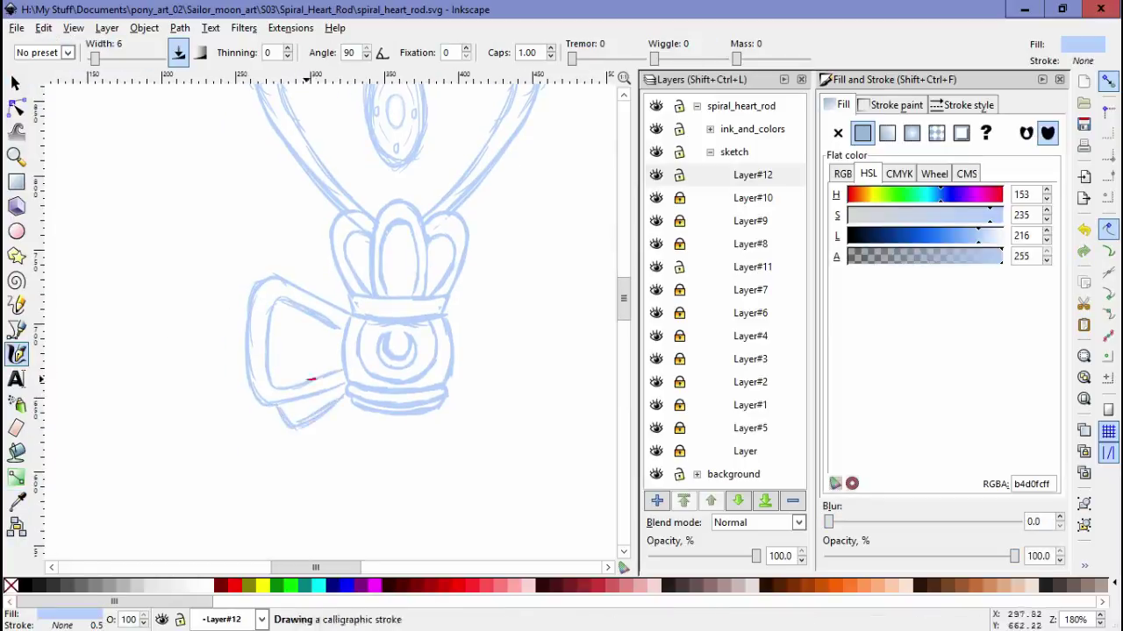
Duplicate the bow's left loop, flip the copy horizontally and place it on the barrel's other side
key(s)
key(ctrl+a)
key(ctrl+d)
key(h)
drag(563, 347, 563, 347)
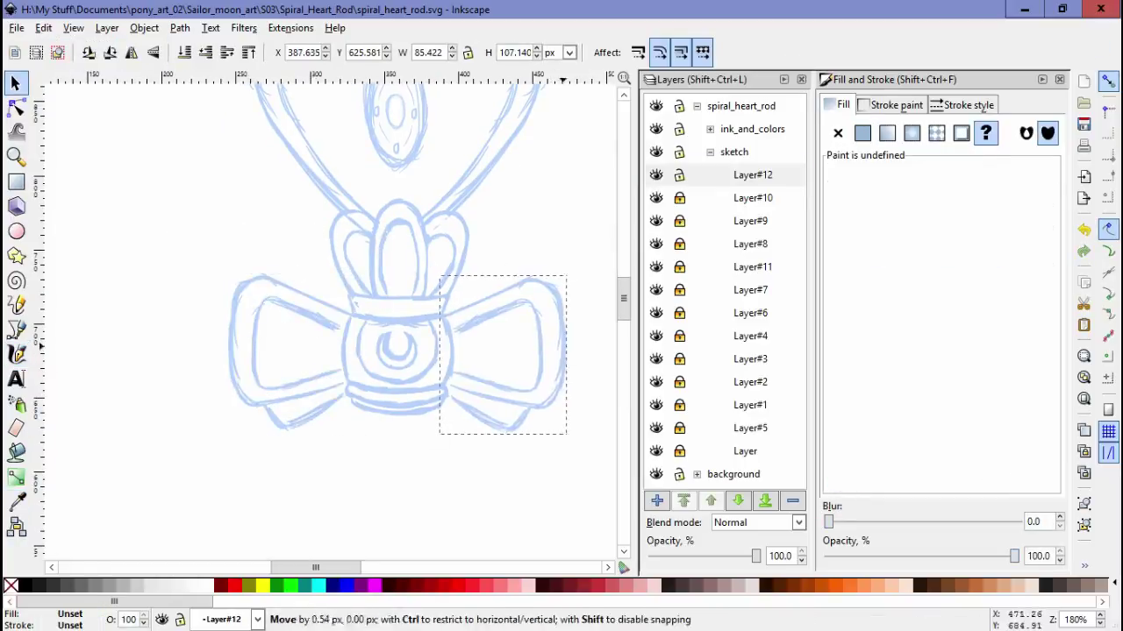
scroll(563, 346, down, 3)
key(Escape)
Add Layer#13 and sketch a thin ring beneath the barrel's base, removing the selected excess stroke
key(ctrl+shift+n)
key(Return)
key(c)
drag(344, 326, 447, 326)
key(s)
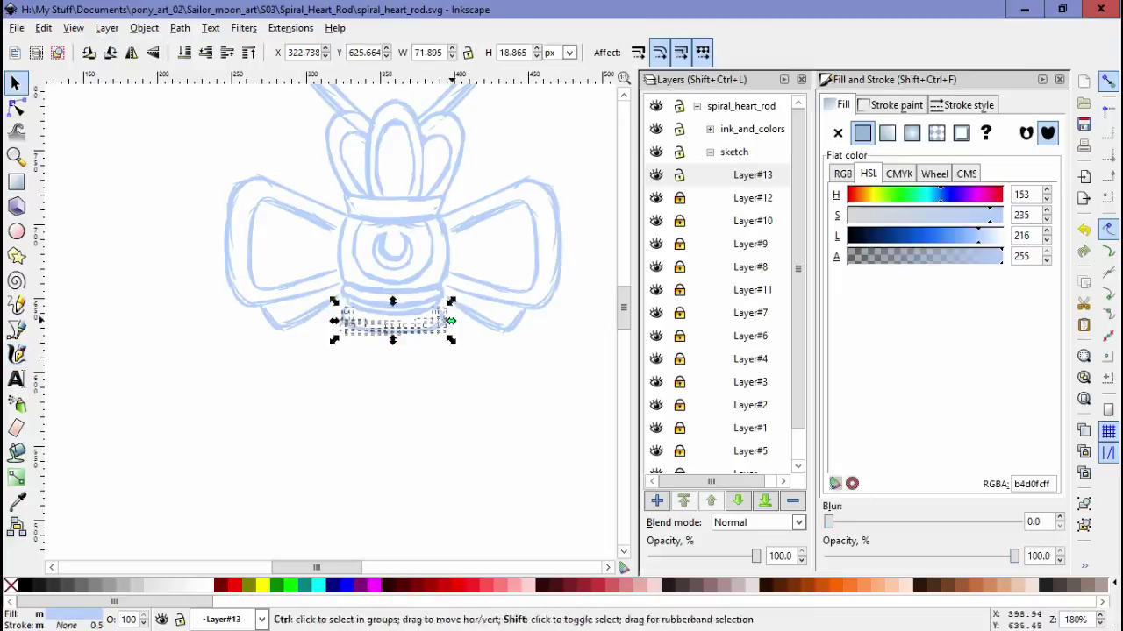
key(Delete)
Sketch the tapered neck below the ring and start the rounded collar at its lower end
scroll(450, 321, down, 3)
key(c)
drag(401, 227, 405, 222)
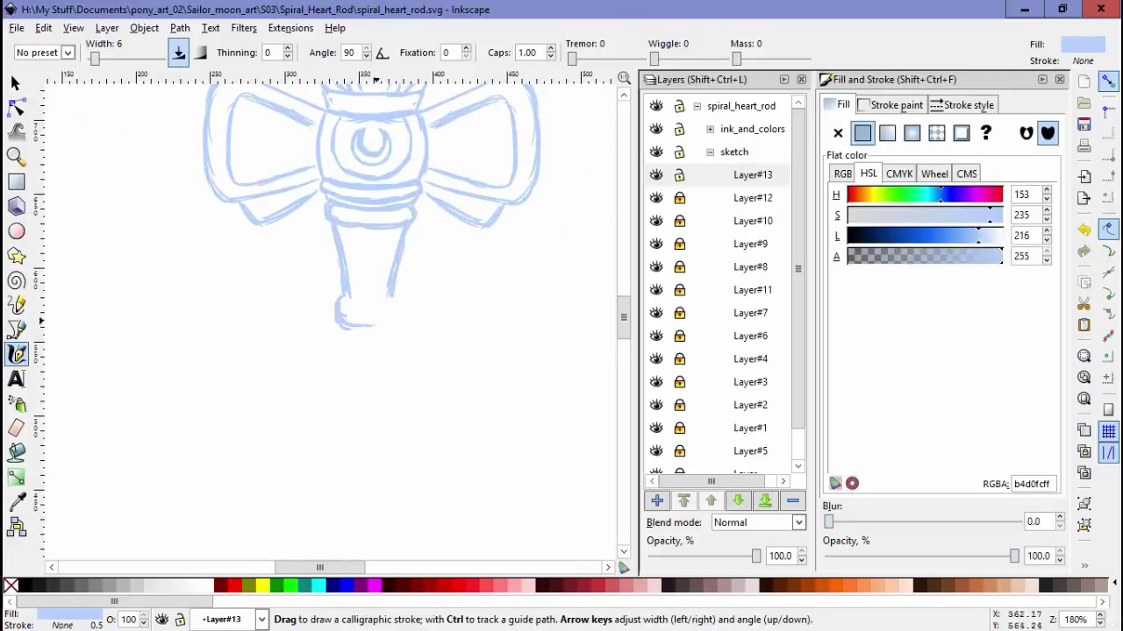
Complete the rounded collar, sketch the two long sides of the handle and delete the stray line beside it
key(minus)
key(s)
key(Escape)
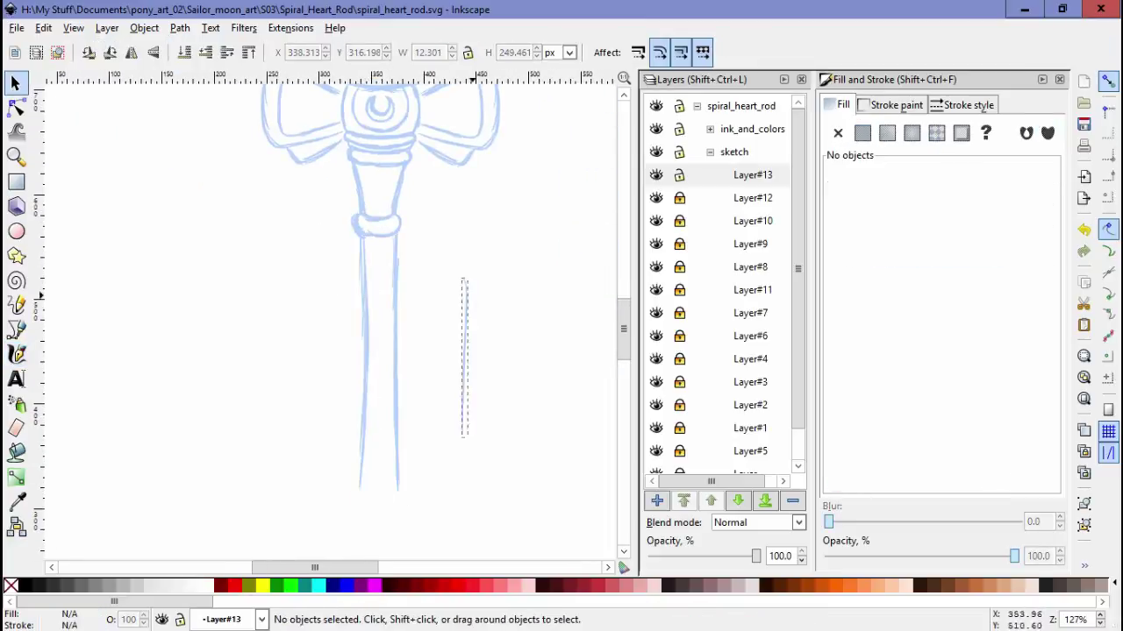
key(ctrl+a)
key(Delete)
Finish the handle's rounded lower end and sketch a ring and a rounded end cap beneath it on Layer#13
scroll(333, 315, down, 2)
key(c)
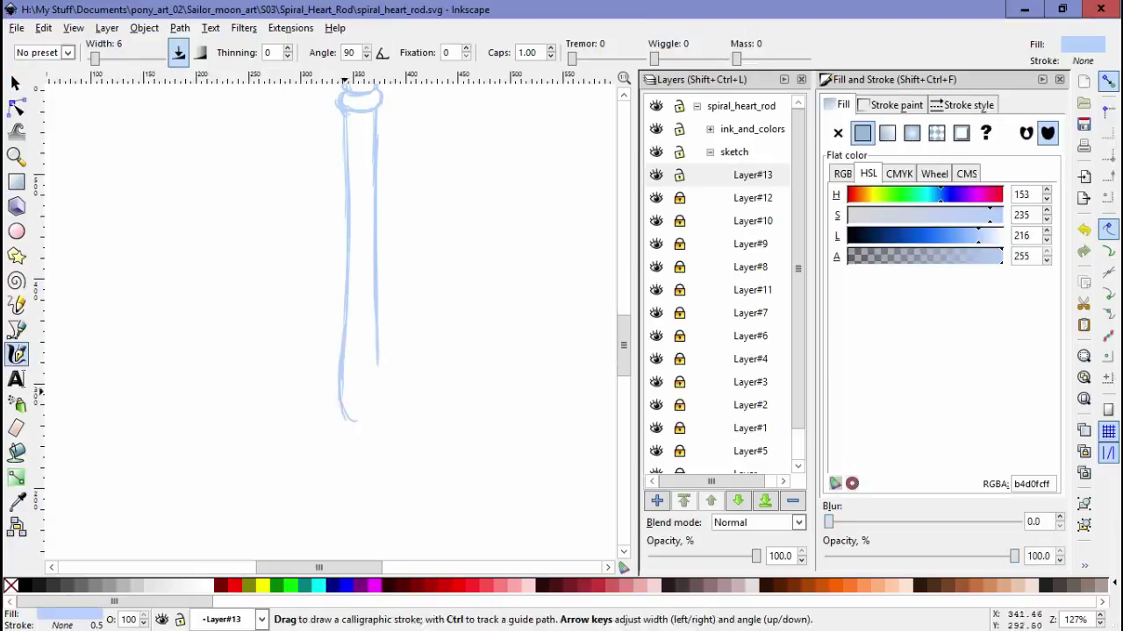
scroll(340, 390, up, 4)
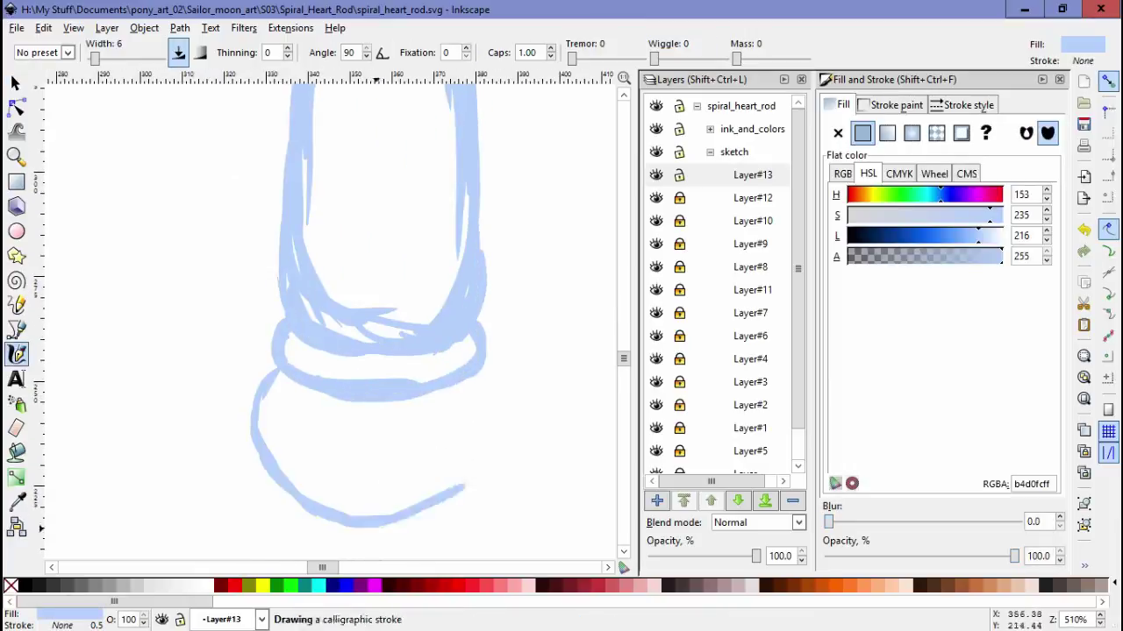
scroll(333, 316, down, 5)
Unlock all sketch layers, select every stroke and reposition the whole rod on the page, then lock the layers again
key(s)
scroll(333, 316, up, 1)
drag(321, 168, 445, 319)
scroll(446, 320, down, 2)
key(ctrl+alt+a)
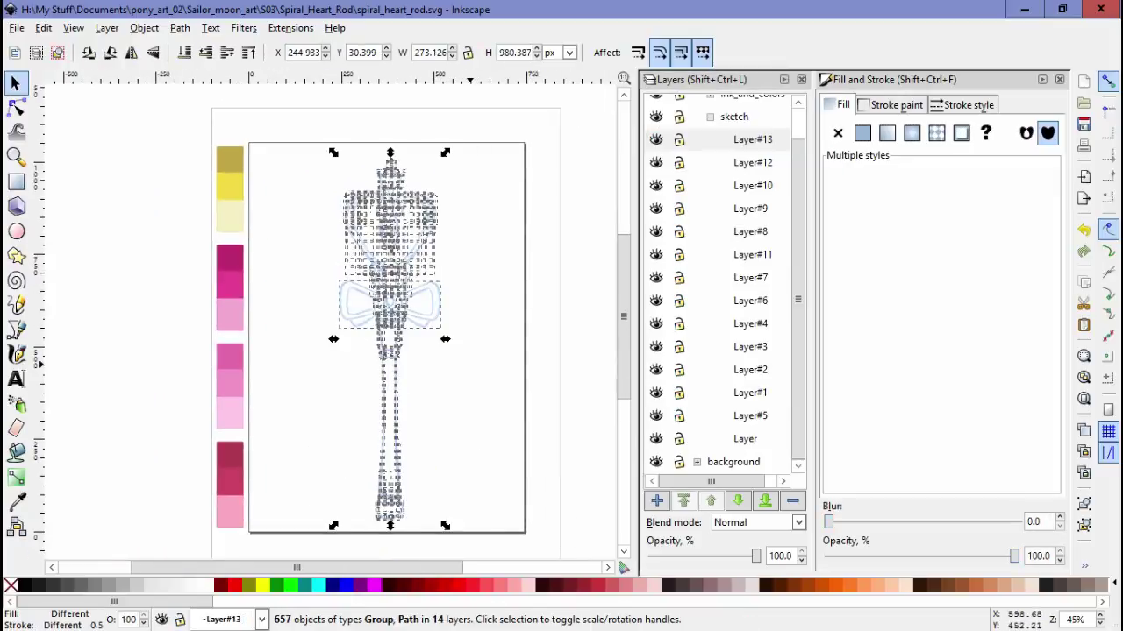
key(Escape)
key(5)
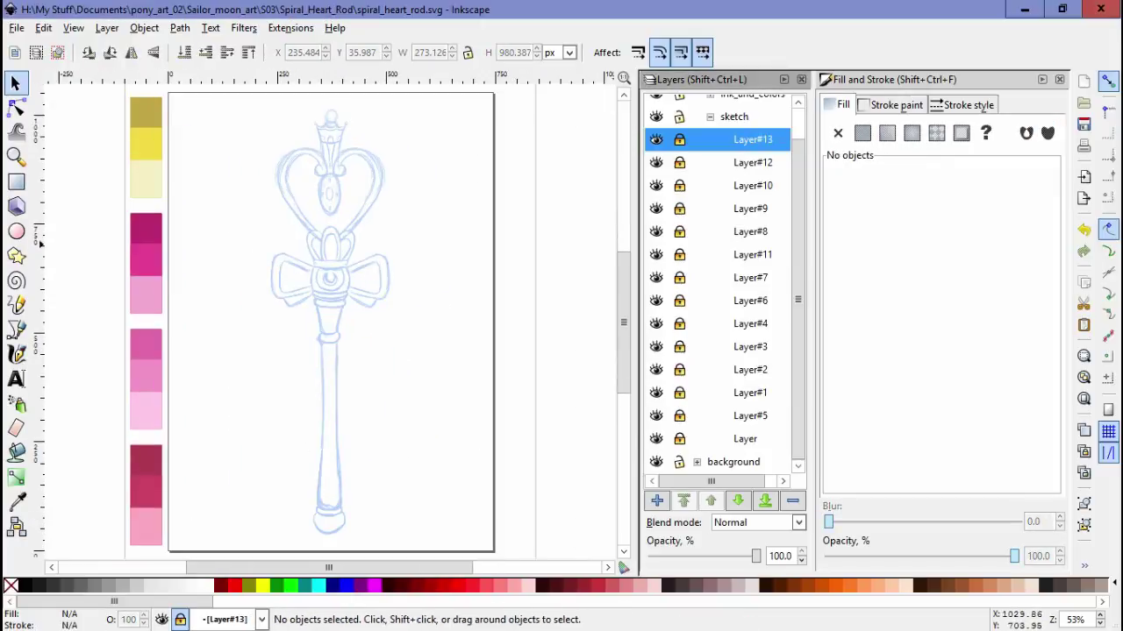
Add Layer#14 above Layer#11 and sketch six small round studs spaced along the band above the barrel
key(c)
scroll(333, 321, up, 7)
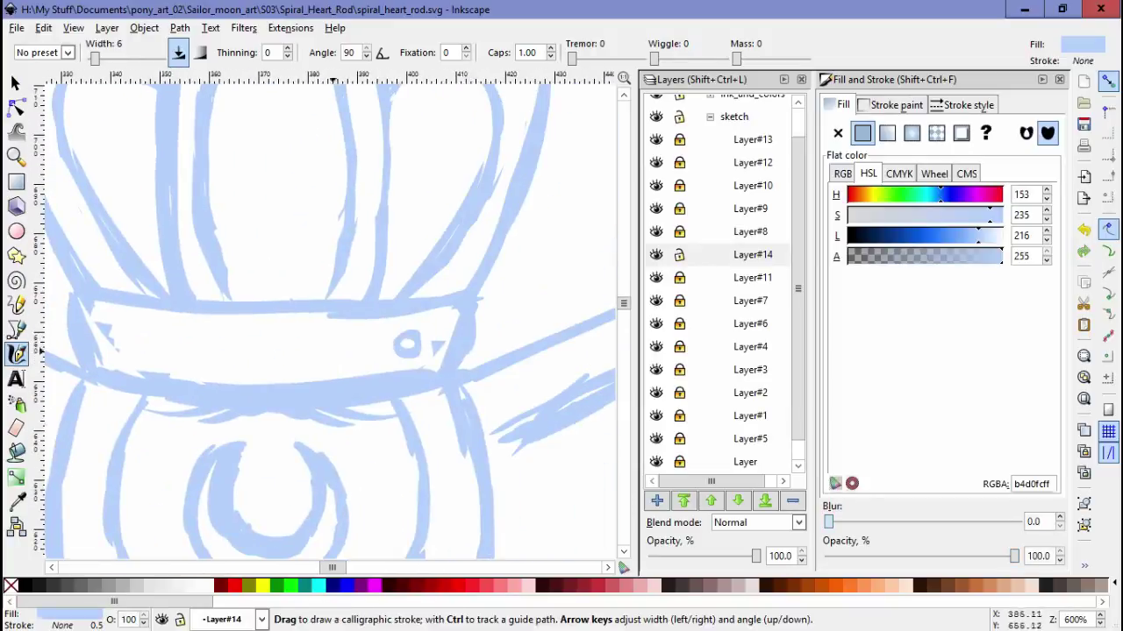
key(s)
key(ctrl+a)
click(346, 318)
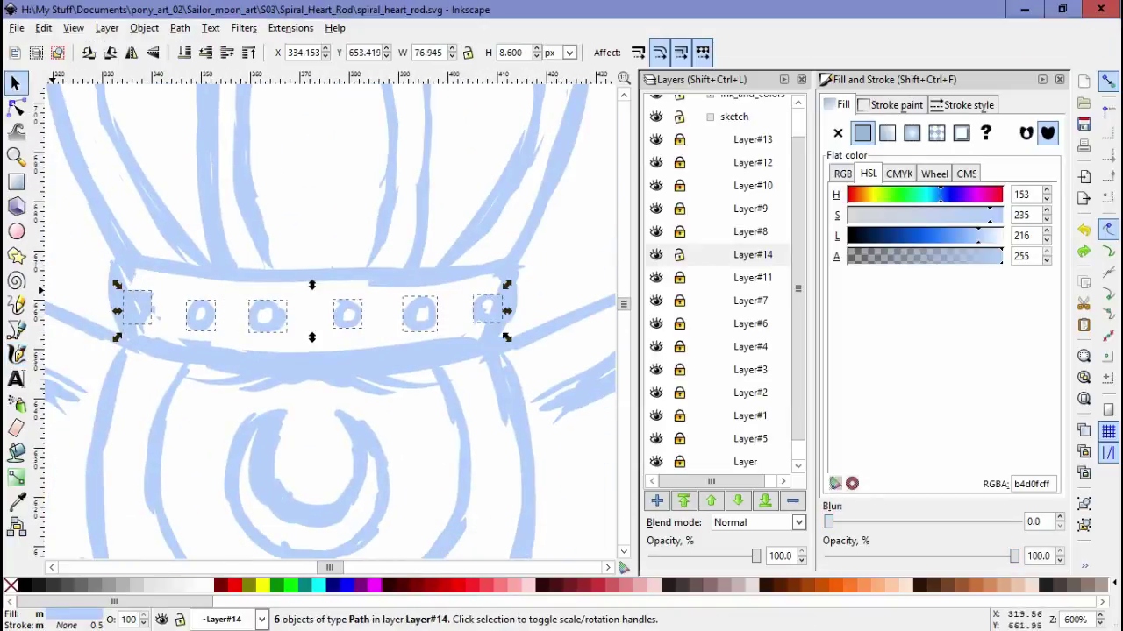
click(347, 317)
key(Escape)
scroll(487, 310, down, 2)
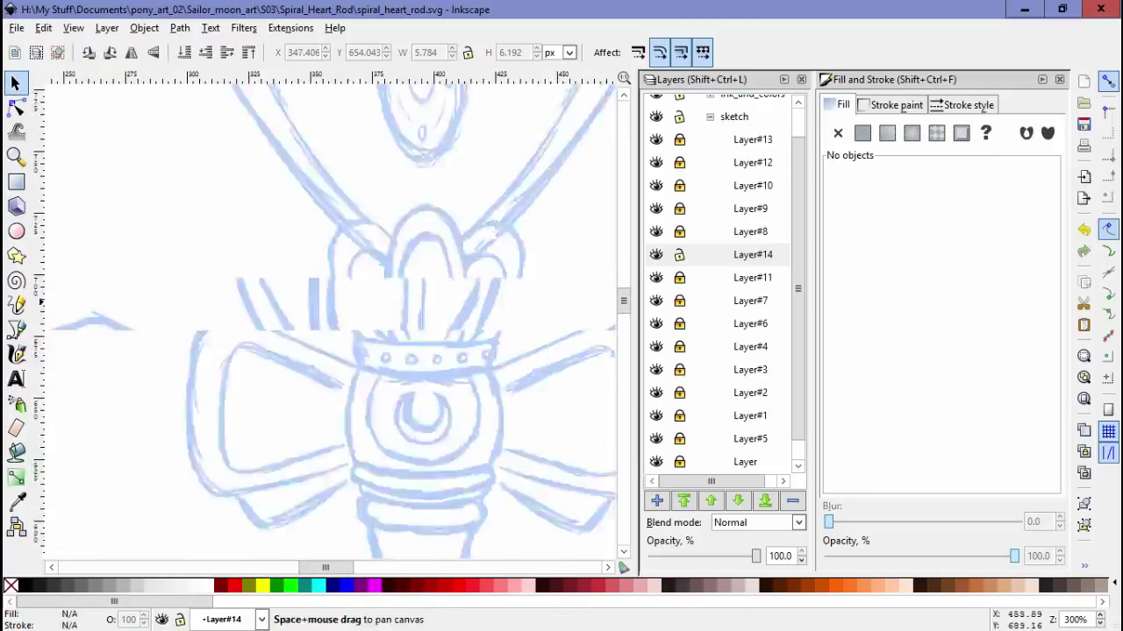
Sketch a small round gem about 20 by 23 px near the upper end of the central petal
drag(307, 220, 421, 439)
click(435, 355)
key(Escape)
key(5)
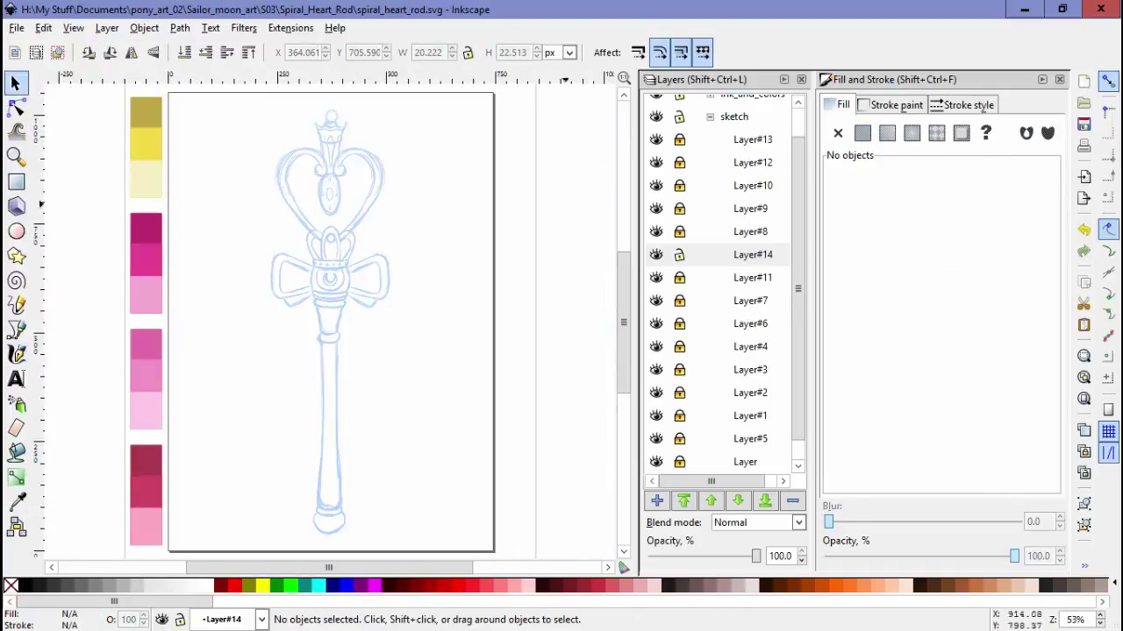
Unlock Layer#1, Layer#5 and Layer, and clean up the round orb on top of the crown
scroll(719, 307, down, 1)
key(ctrl+a)
key(3)
key(Escape)
scroll(324, 333, up, 2)
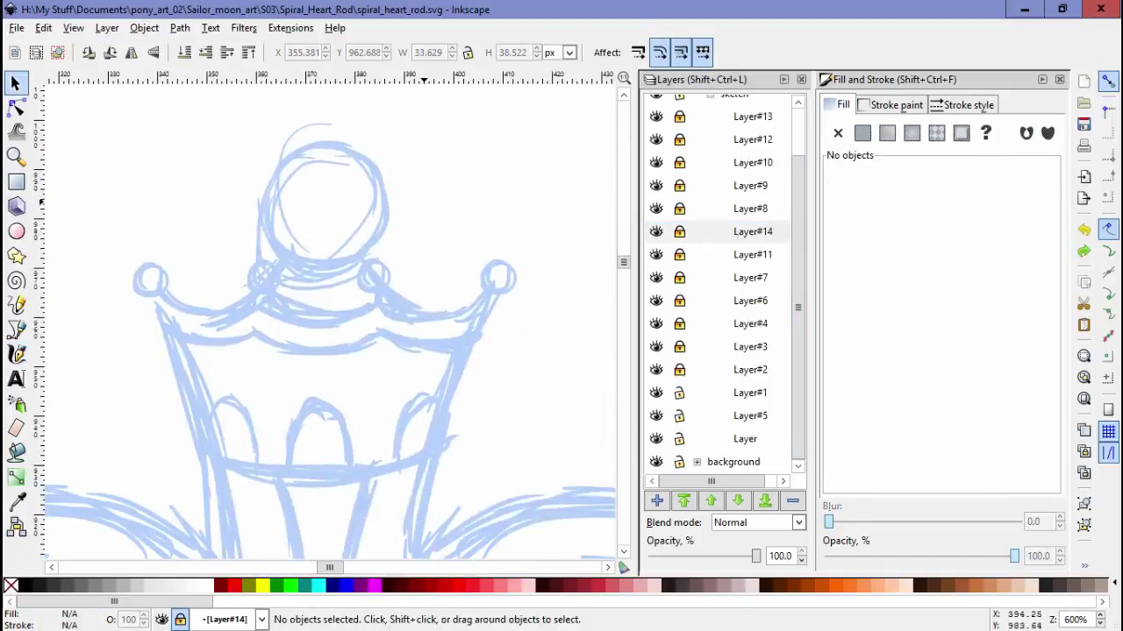
scroll(424, 203, up, 4)
drag(394, 355, 393, 355)
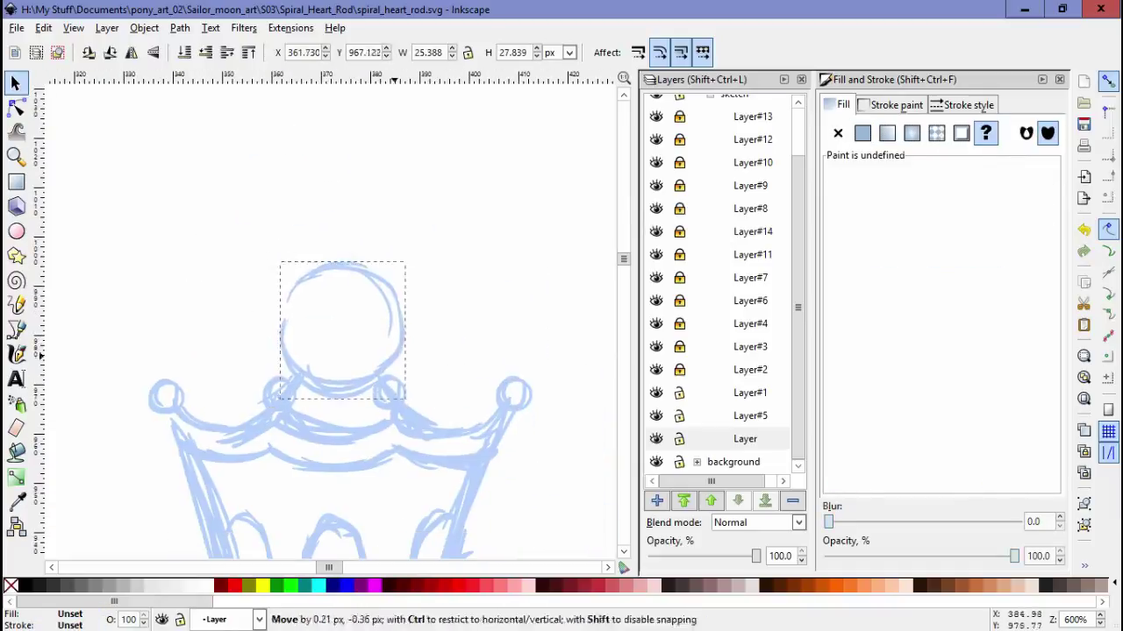
key(c)
Adjust the size and position of the small balls on the crown's points and save the drawing
key(s)
click(343, 329)
click(333, 390)
click(514, 393)
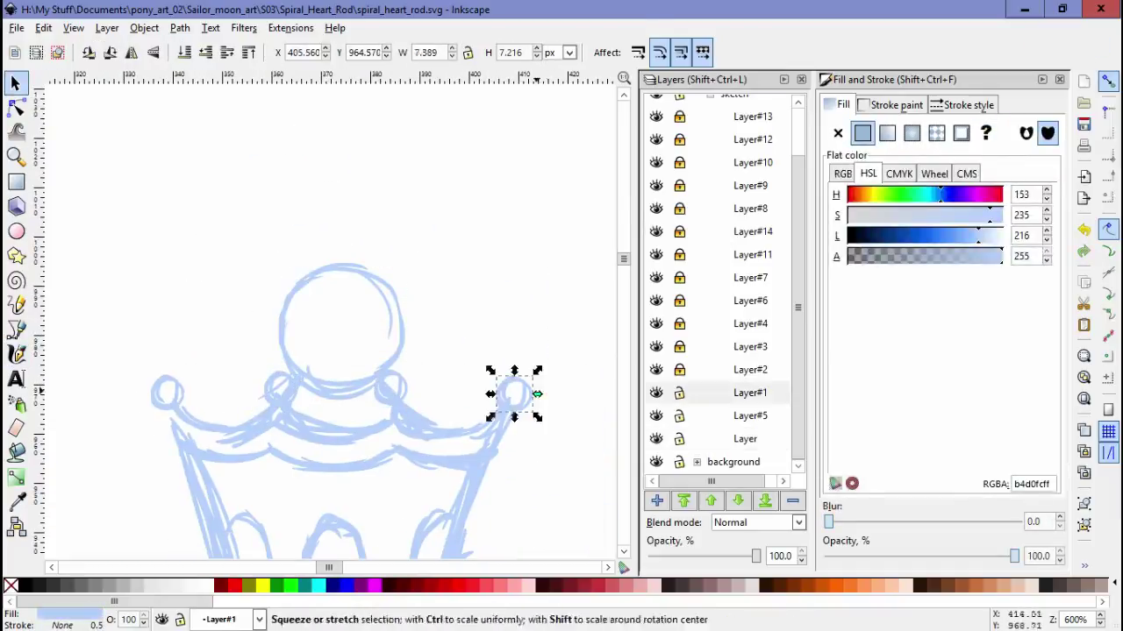
key(Escape)
key(ctrl+s)
key(5)
Unlock Layer#6, Layer#7, Layer#11 and Layer#14 and stretch the petals above the studded band upward
scroll(360, 350, up, 2)
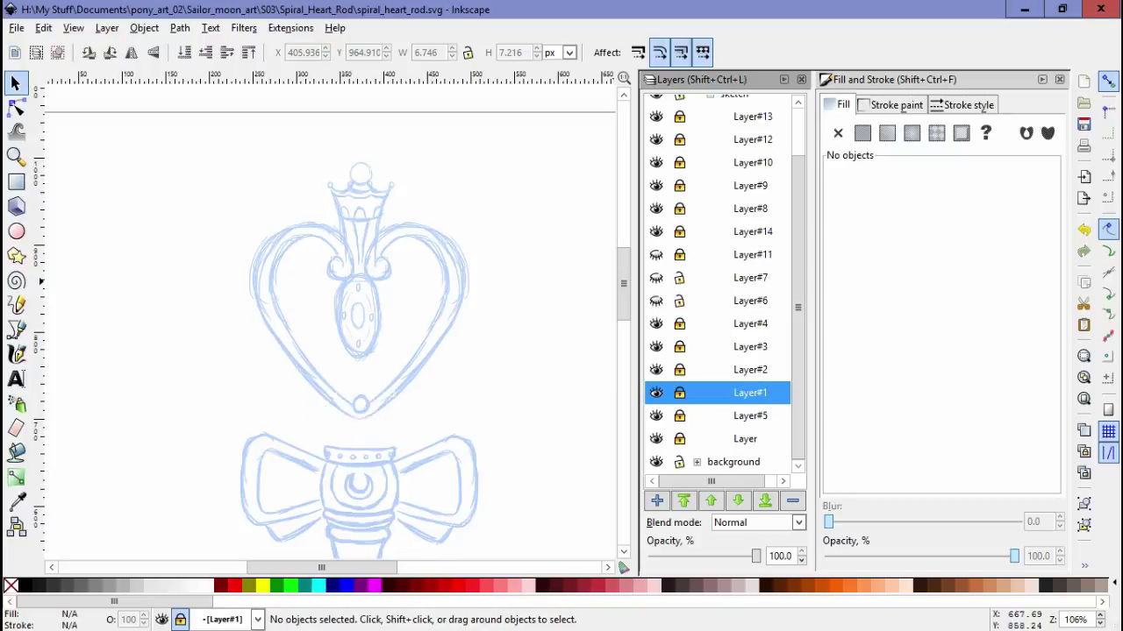
drag(359, 457, 360, 465)
scroll(360, 462, up, 5)
key(Escape)
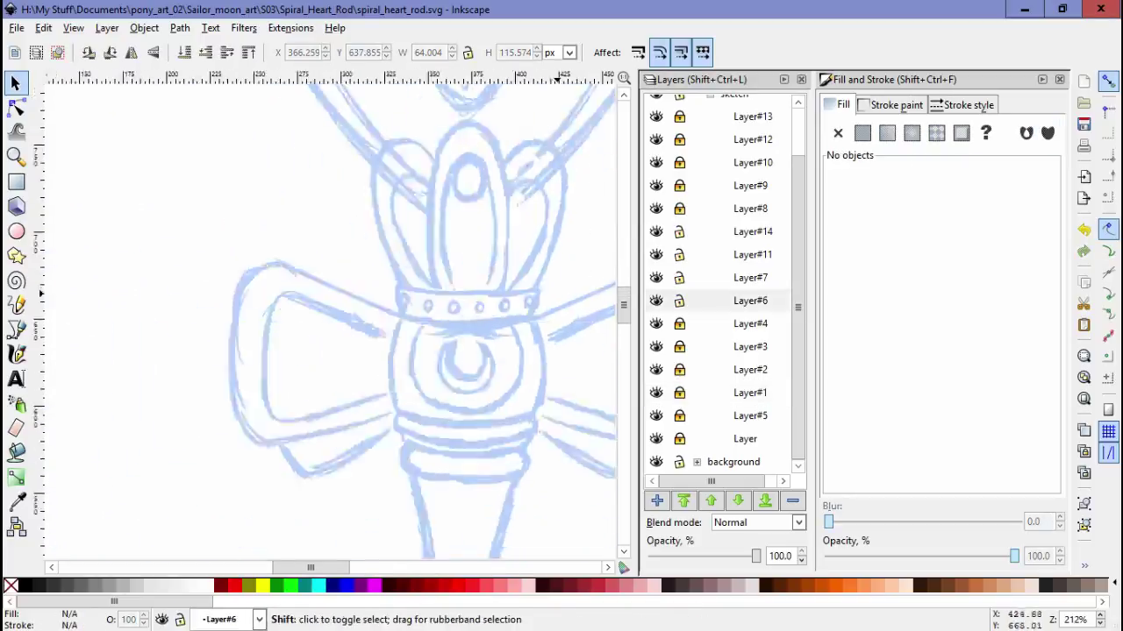
Cover the heart lines overlapping the side petals with white (ffffff) calligraphic strokes on Layer#11
click(753, 254)
key(c)
scroll(351, 385, down, 3)
scroll(300, 383, up, 2)
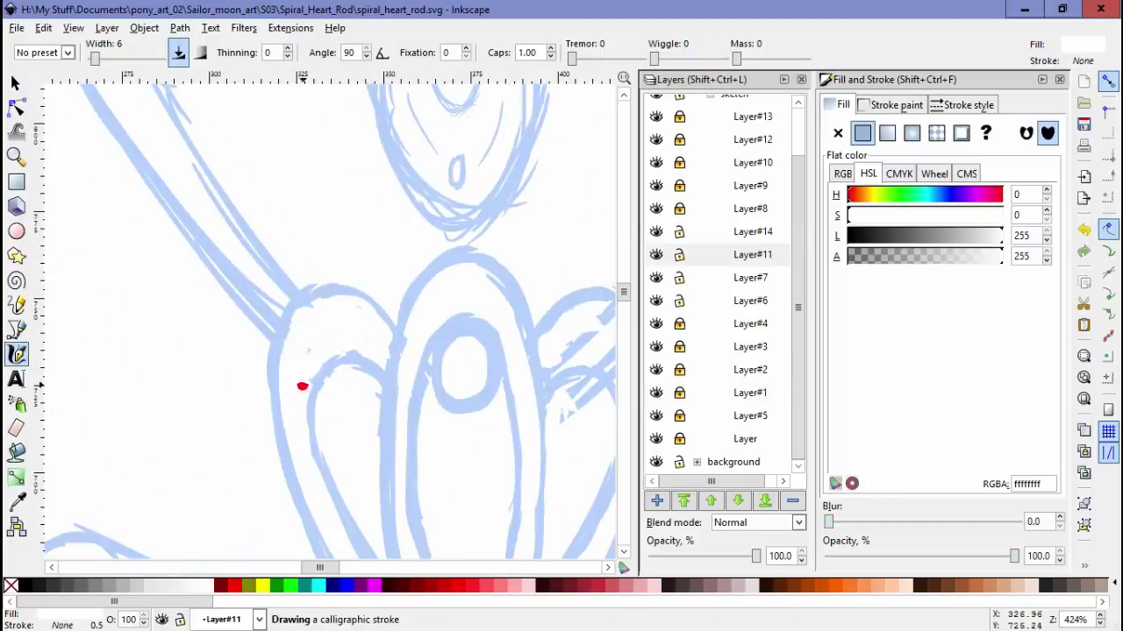
scroll(326, 401, down, 4)
key(s)
scroll(355, 421, down, 2)
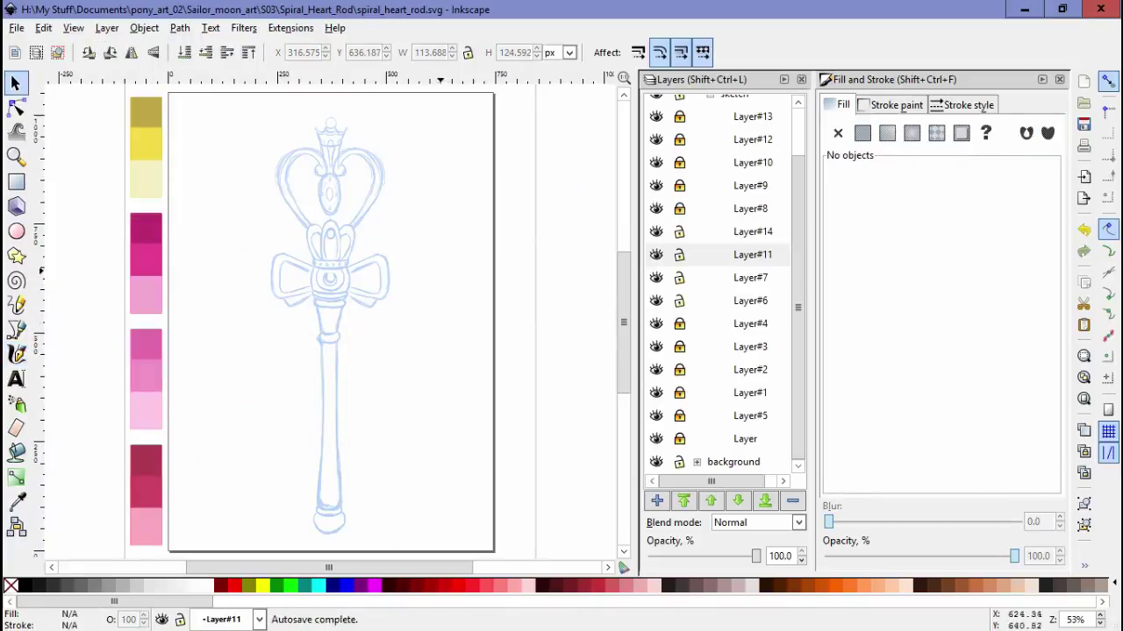
Lock the petal and lower-rod layers, unlock the heart and crown layers, and widen the heart frame
key(ctrl+alt+a)
drag(389, 210, 436, 373)
scroll(377, 351, down, 1)
drag(281, 147, 482, 340)
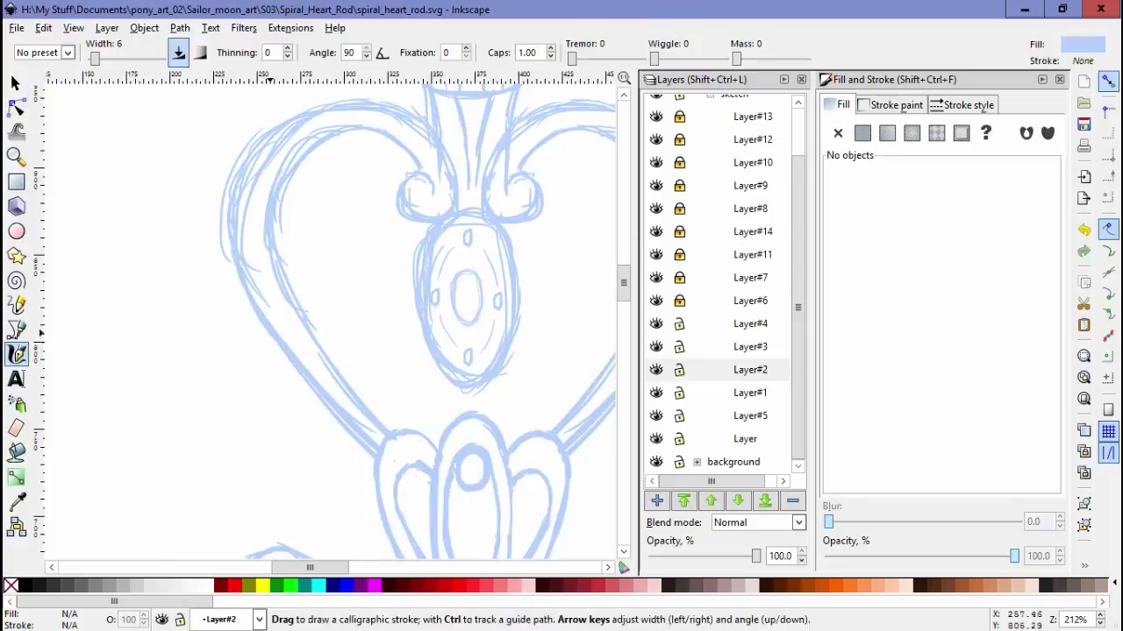
Sketch small rounded bumps along the outer lower edges of both sides of the heart on Layer#2
key(s)
key(Escape)
key(ctrl+a)
scroll(331, 320, right, 4)
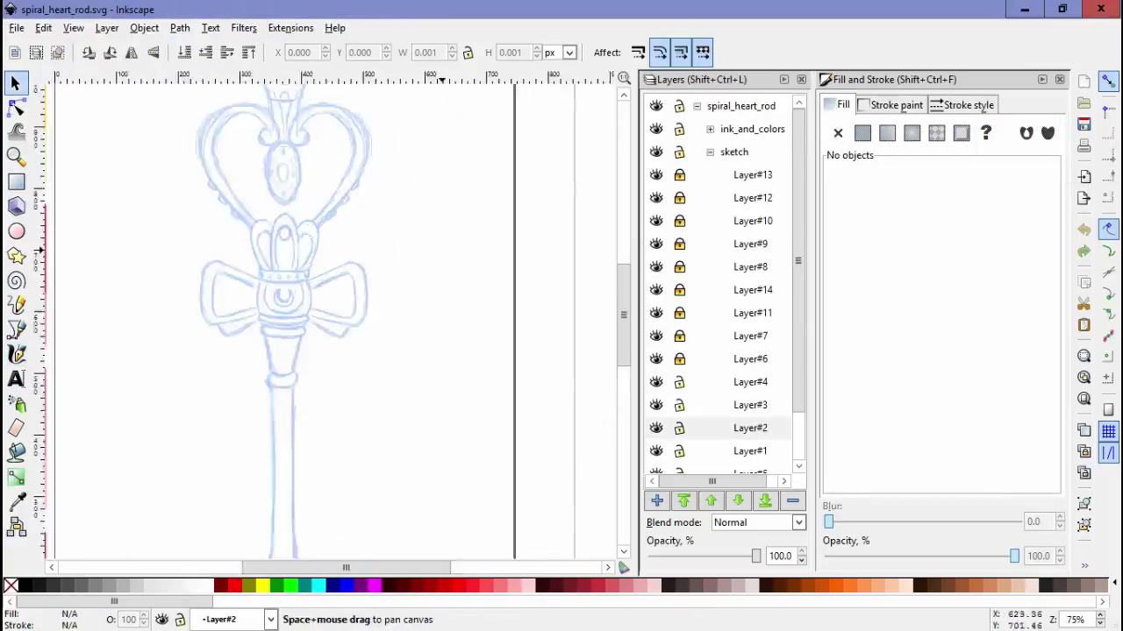
Lock the sketch layer, add Layer#15 inside the ink layer and trace the crown's scalloped top and sides with a Bezier path
key(5)
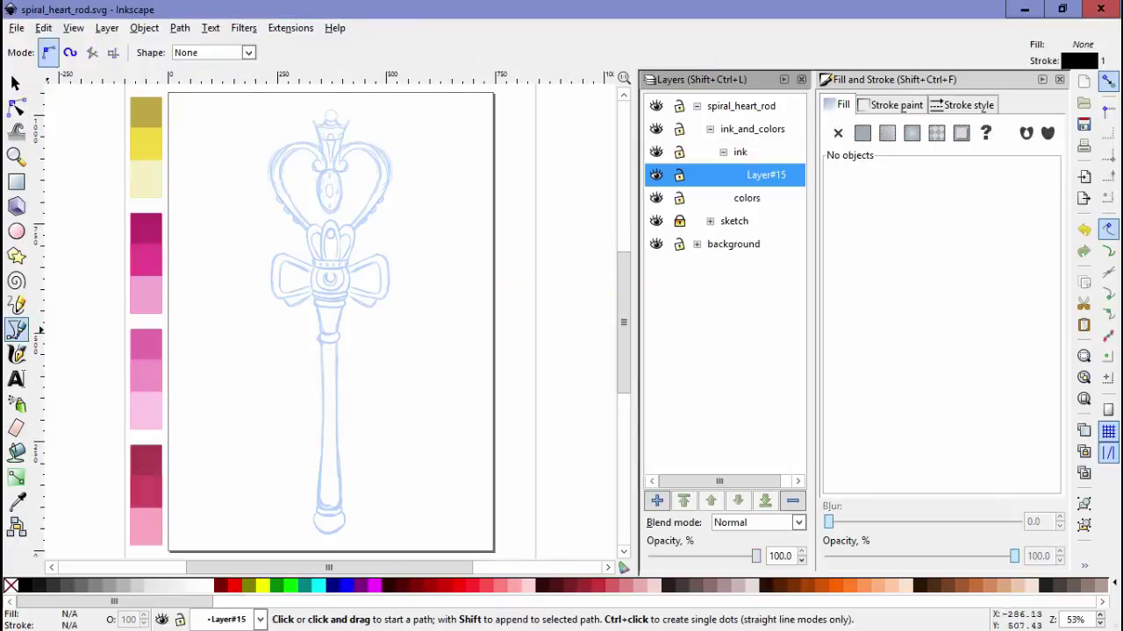
scroll(329, 114, up, 4)
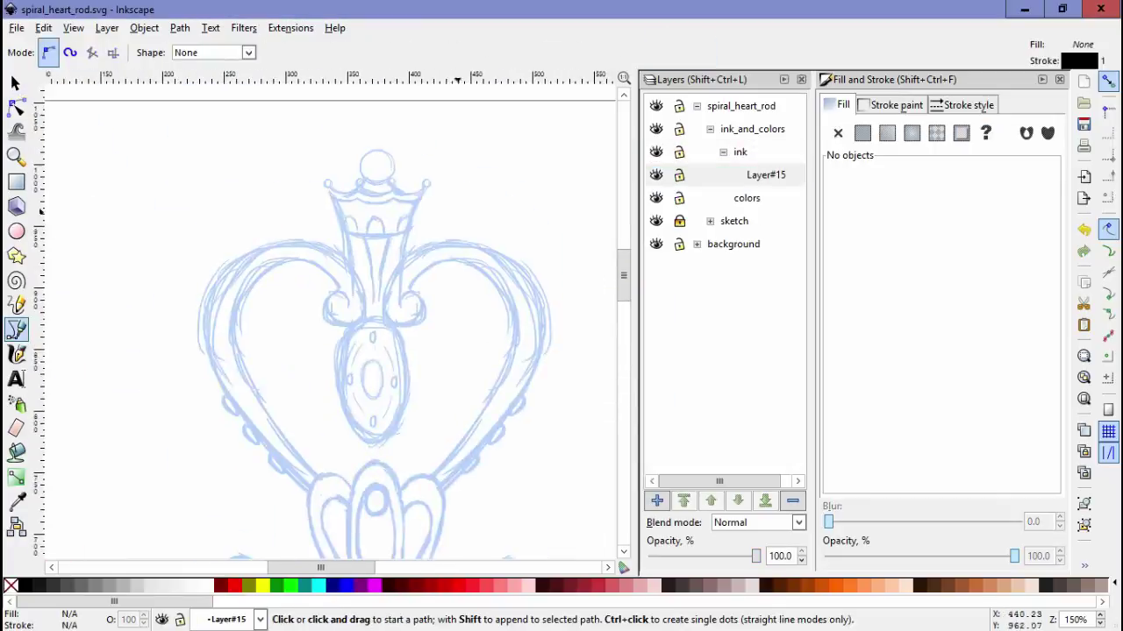
scroll(331, 438, up, 2)
click(293, 358)
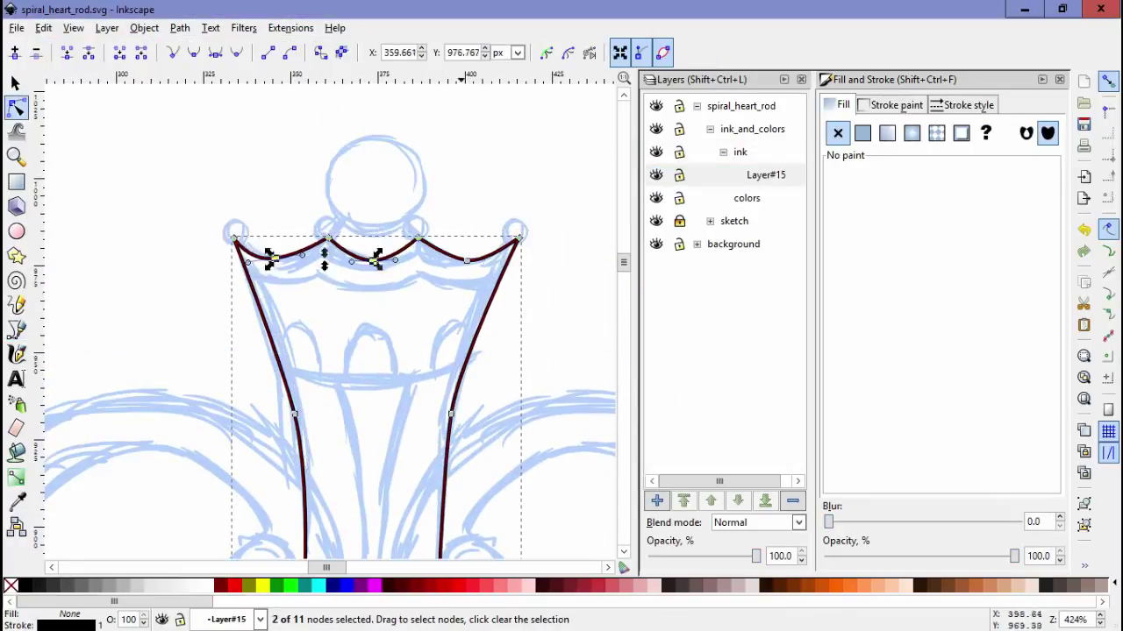
Shape the outline's scallop curves and trace a second scalloped line beneath them across the crown
click(274, 260)
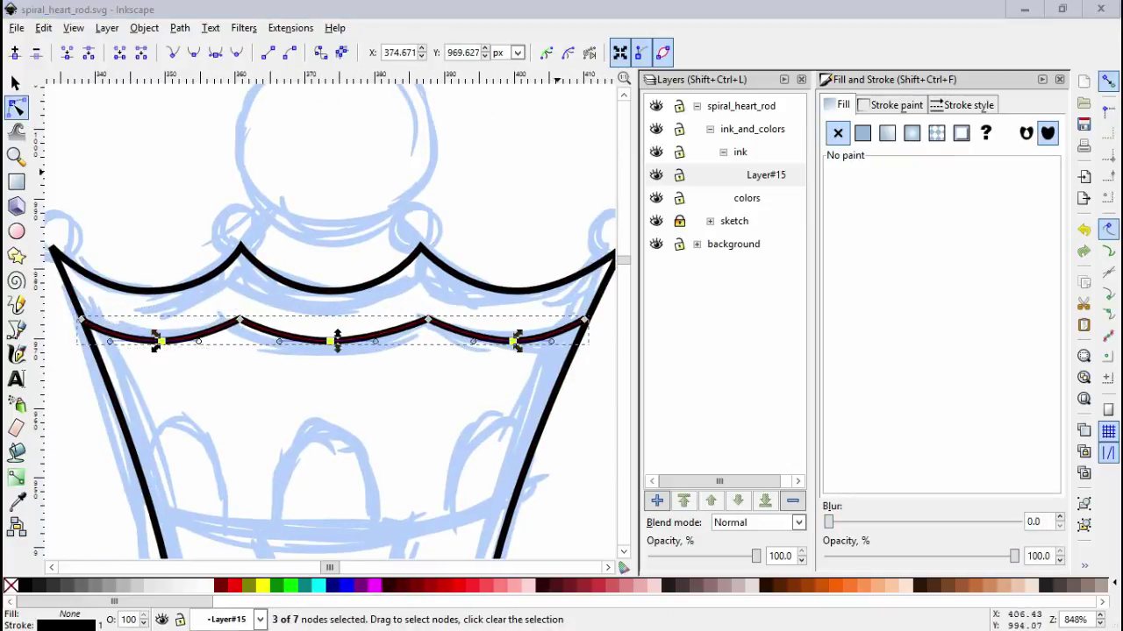
key(Escape)
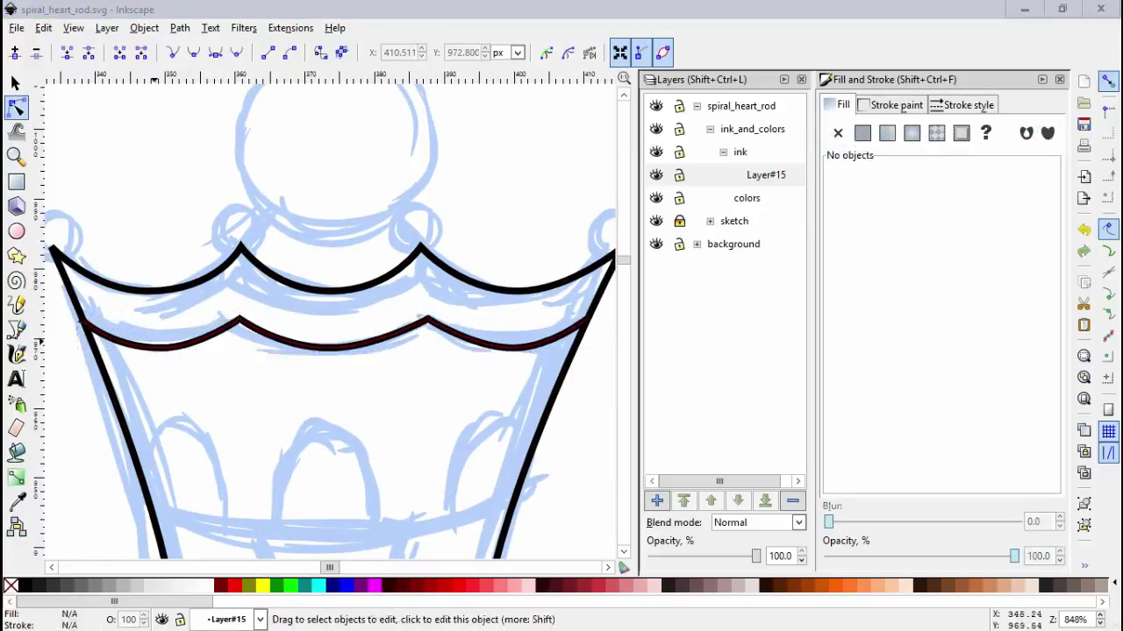
scroll(325, 316, down, 1)
click(322, 309)
click(322, 309)
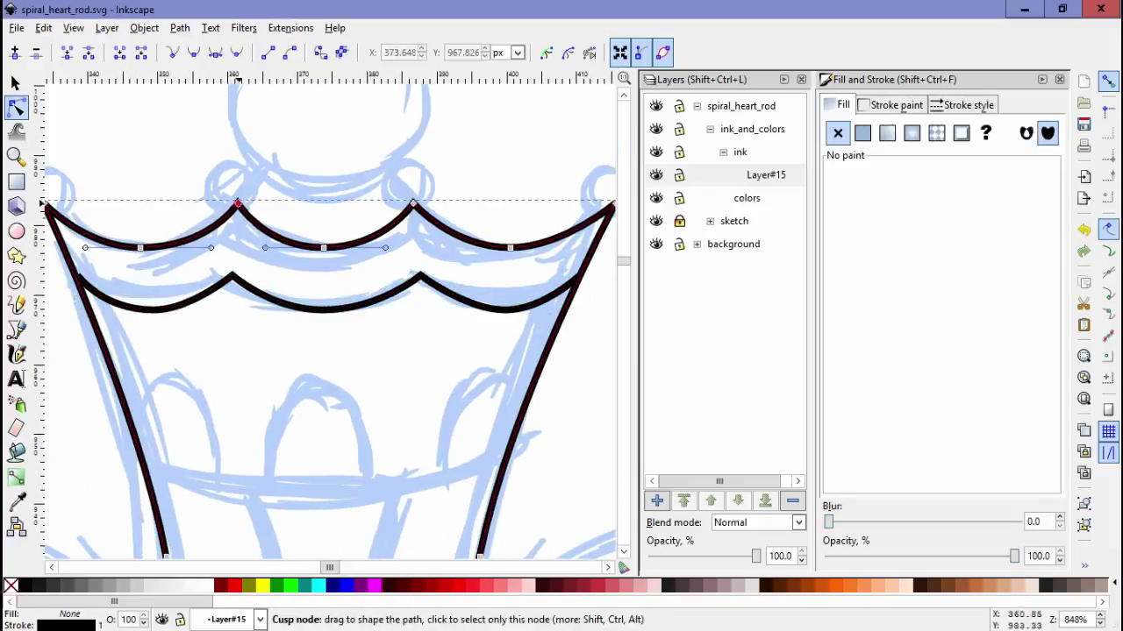
Draw the crown's central arch as a three-node path, then duplicate it and slant the copy for a side arch
key(b)
click(290, 405)
drag(335, 306, 381, 302)
key(Return)
key(n)
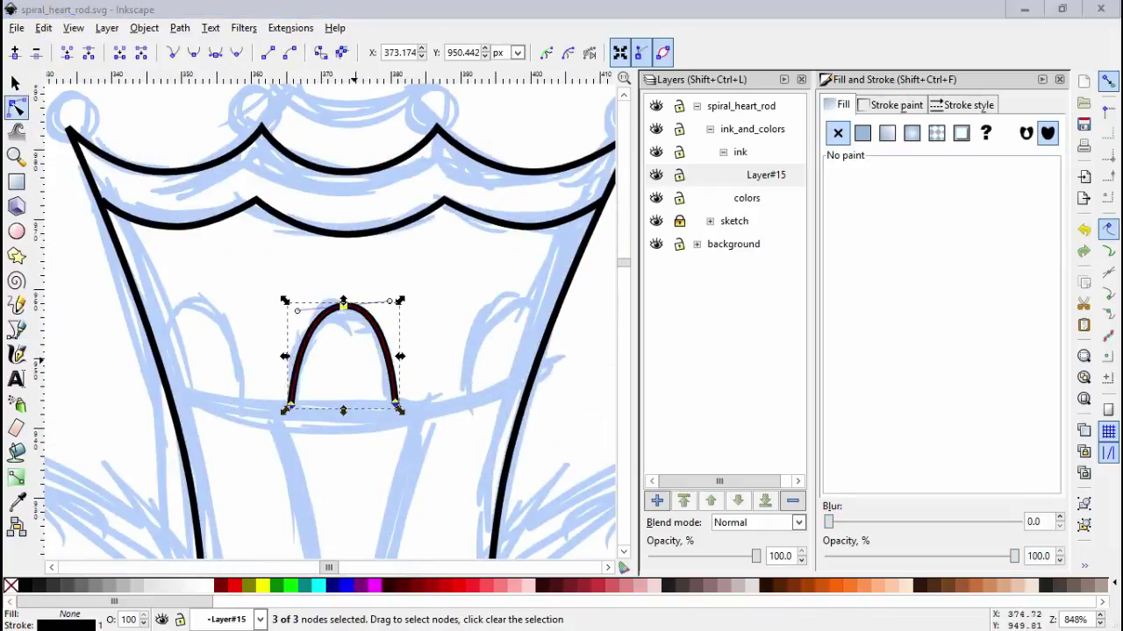
key(s)
key(ctrl+d)
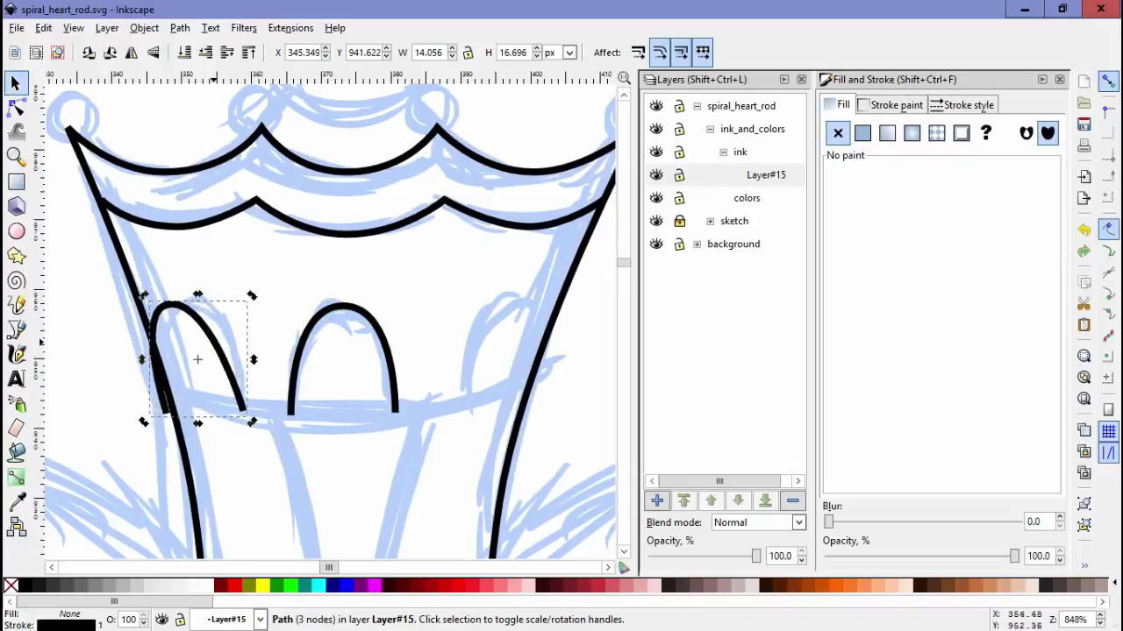
Draw a curved three-node base line across the crown beneath the arches
key(b)
click(162, 386)
click(348, 408)
click(534, 383)
key(Return)
key(n)
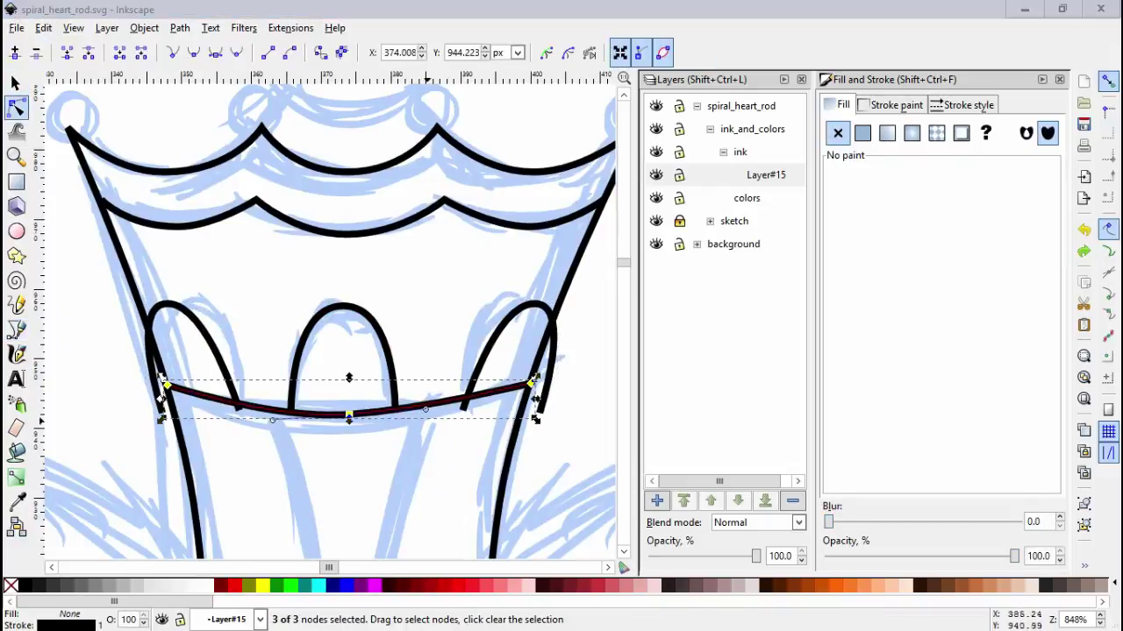
key(Escape)
Stretch the three arches and their base line taller and align them with the crown's outline
key(s)
scroll(325, 319, down, 3)
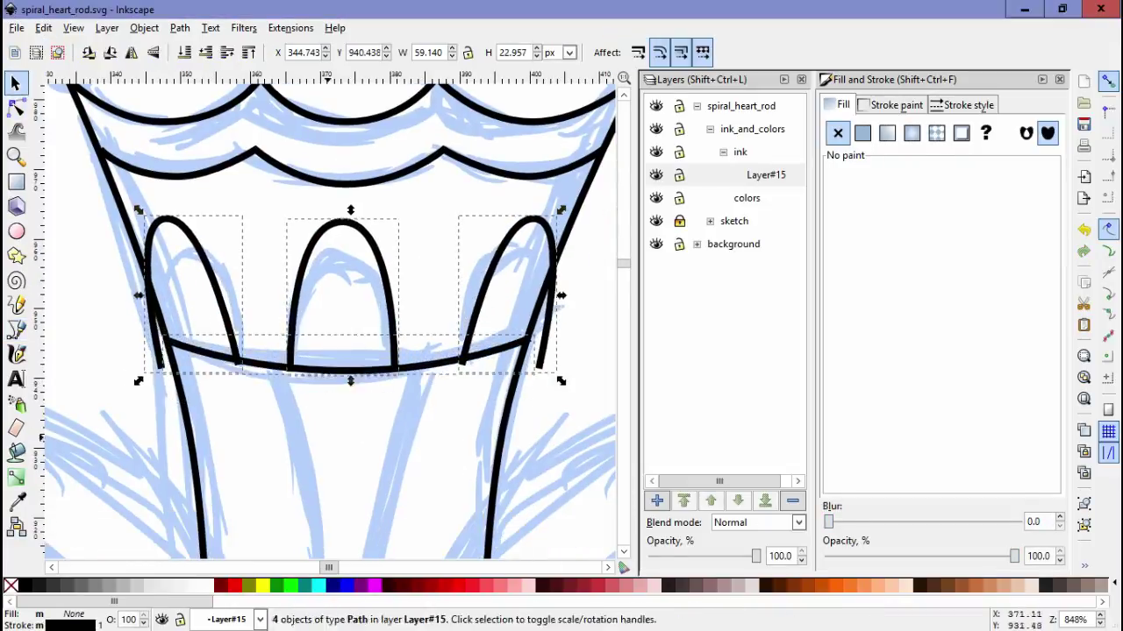
key(minus)
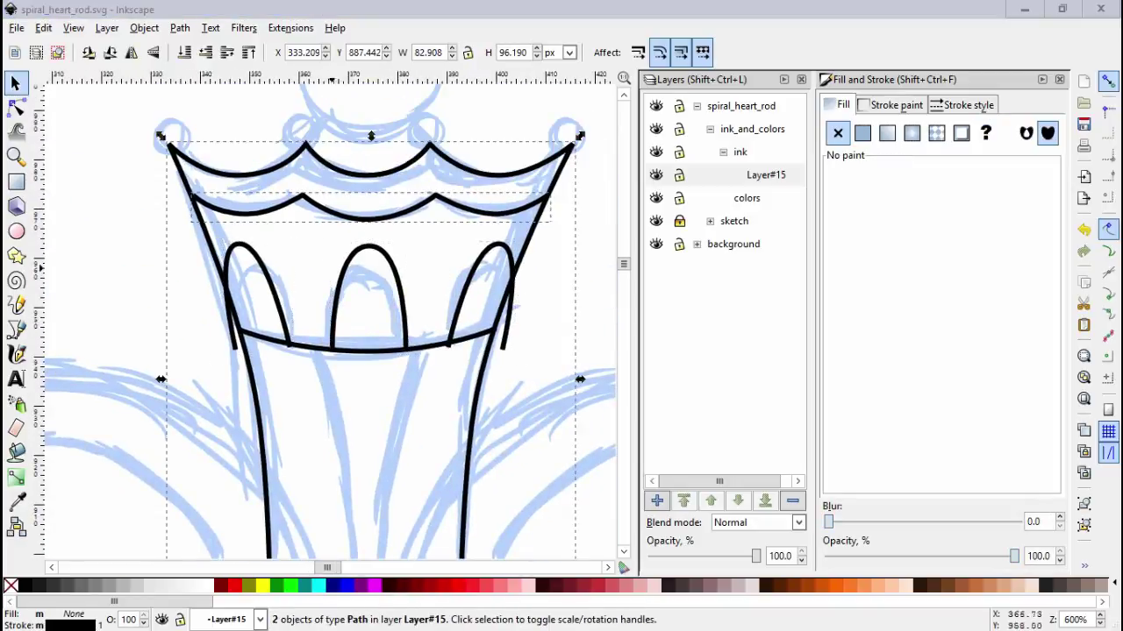
alt+click(184, 186)
key(Escape)
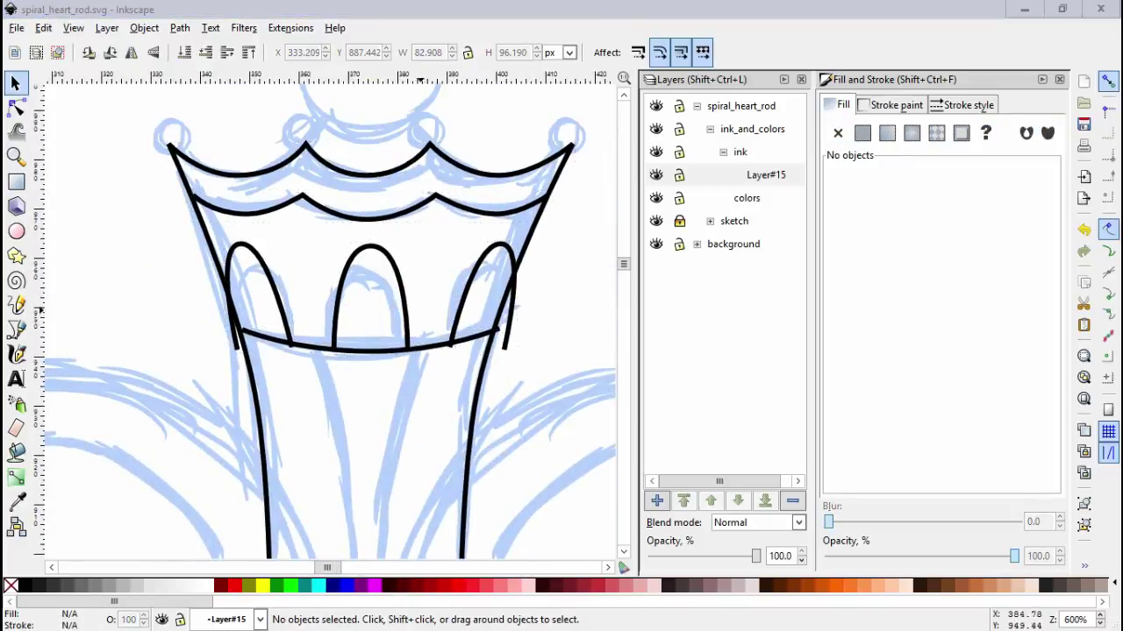
Even out the spacing of the cusps on the crown's two scalloped lines by editing their nodes
scroll(325, 319, up, 2)
scroll(325, 319, down, 2)
key(n)
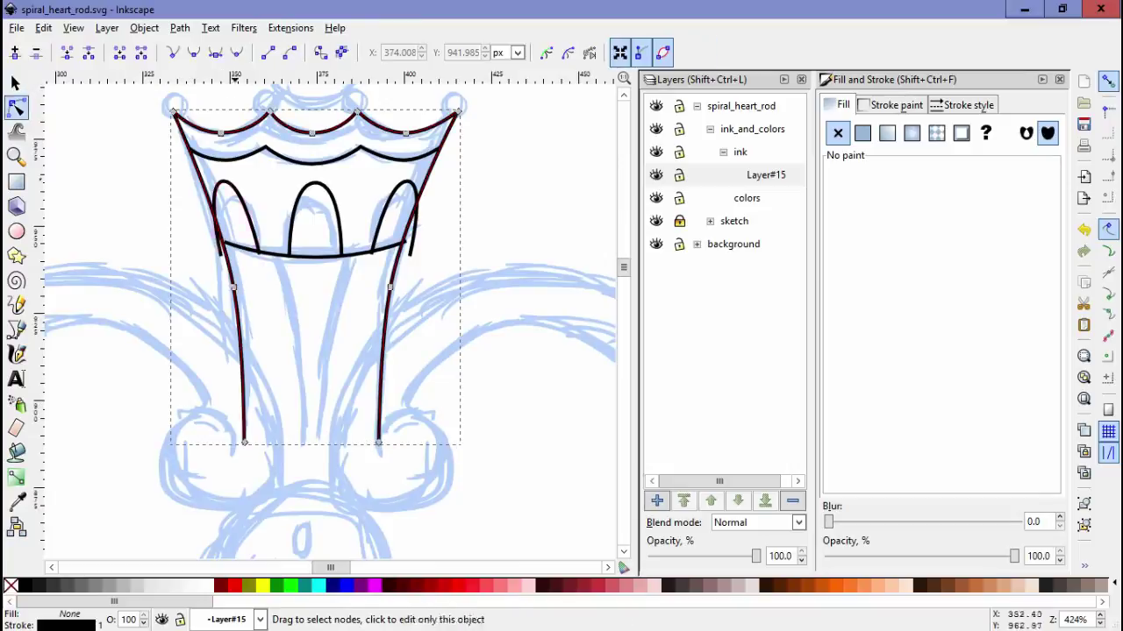
click(316, 157)
scroll(325, 316, up, 2)
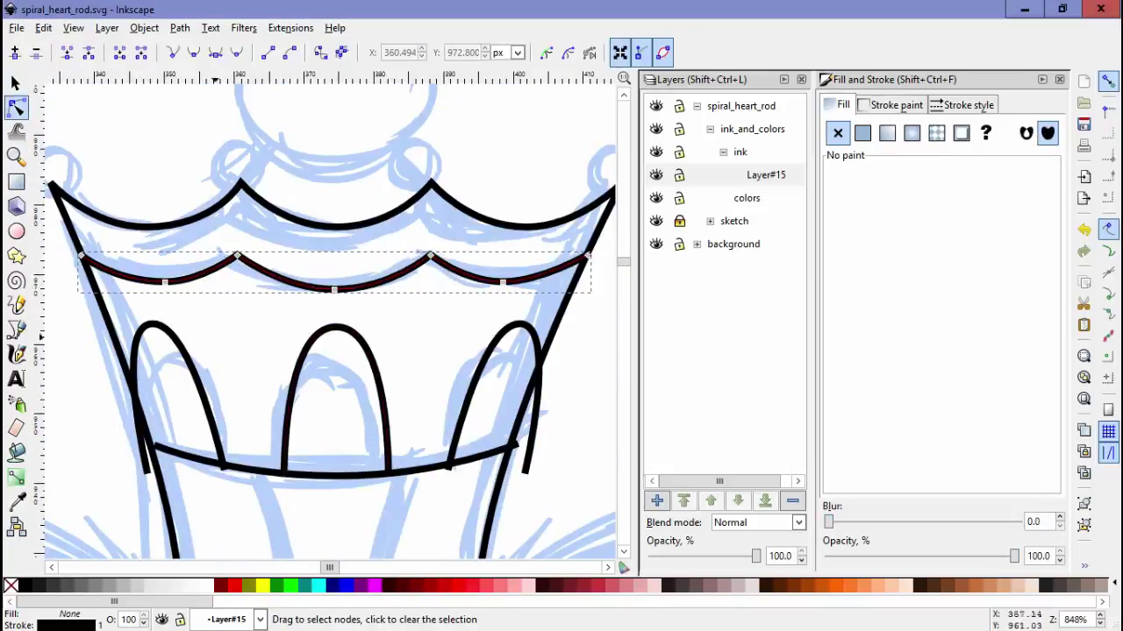
key(Escape)
scroll(325, 316, down, 3)
Fit the ends of the arches' base line to the crown's sides and re-center the arches within the crown
key(s)
key(n)
scroll(324, 351, up, 2)
drag(215, 336, 399, 437)
key(Escape)
scroll(325, 316, up, 5)
key(s)
click(144, 27)
key(Escape)
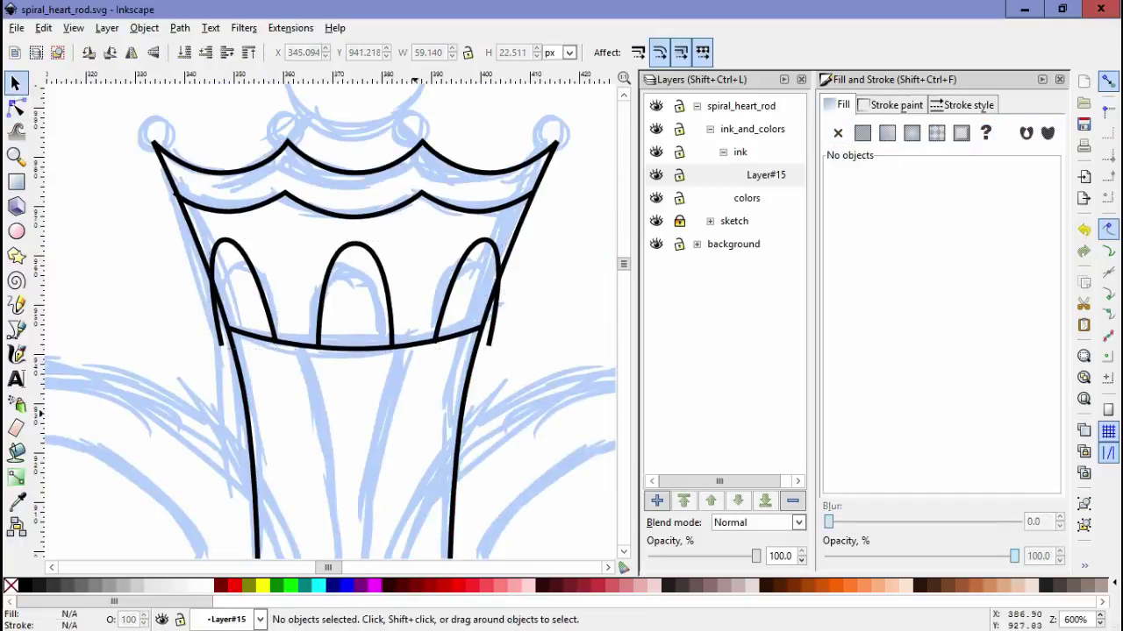
Draw an unfilled ellipse of about 7.5 by 8.2 px over the ball at the crown's left tip
key(Escape)
scroll(324, 316, down, 3)
scroll(325, 315, up, 5)
click(225, 281)
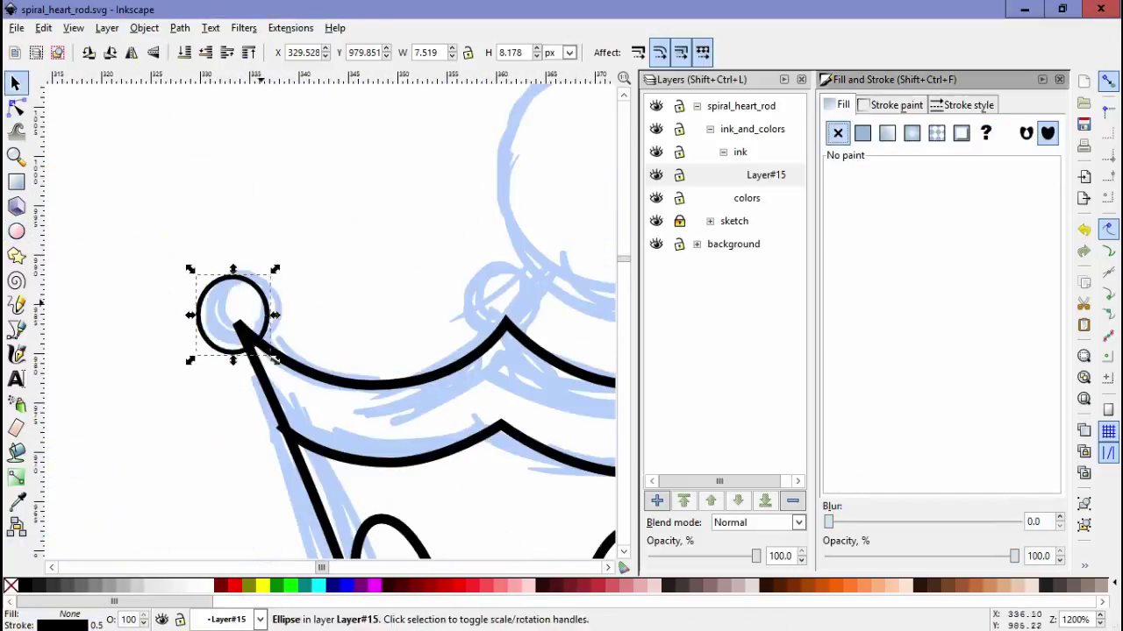
Copy the tip ellipse onto the crown's other three tips, evenly spaced, with a stroke width of 1 px
scroll(189, 132, up, 2)
scroll(189, 131, down, 3)
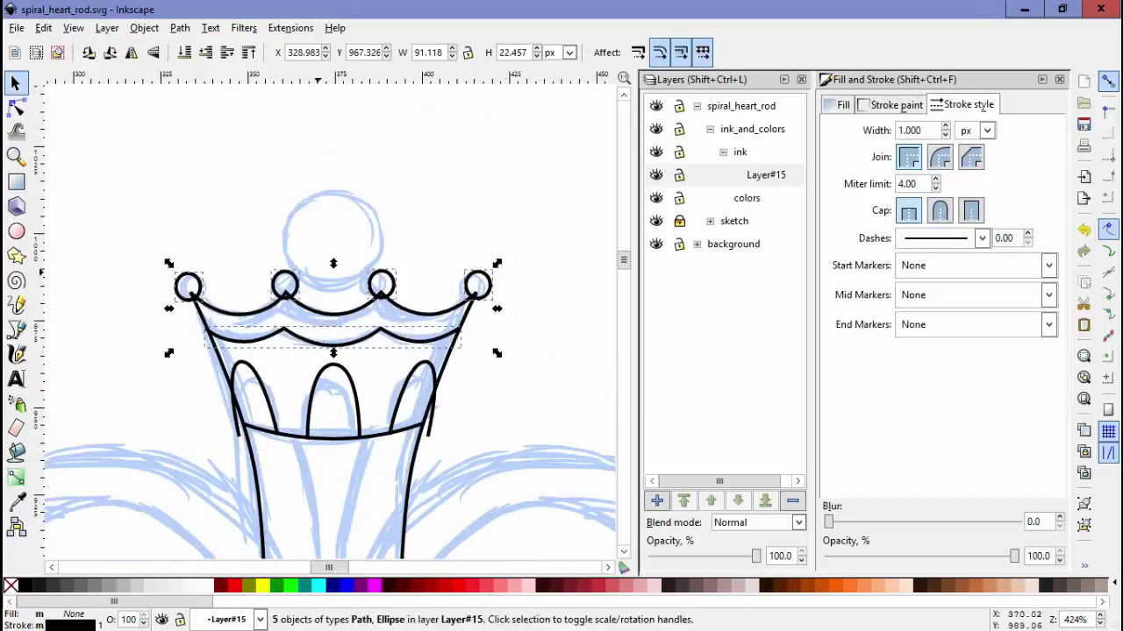
drag(469, 305, 527, 333)
scroll(526, 333, up, 1)
scroll(350, 333, right, 1)
ctrl+click(290, 290)
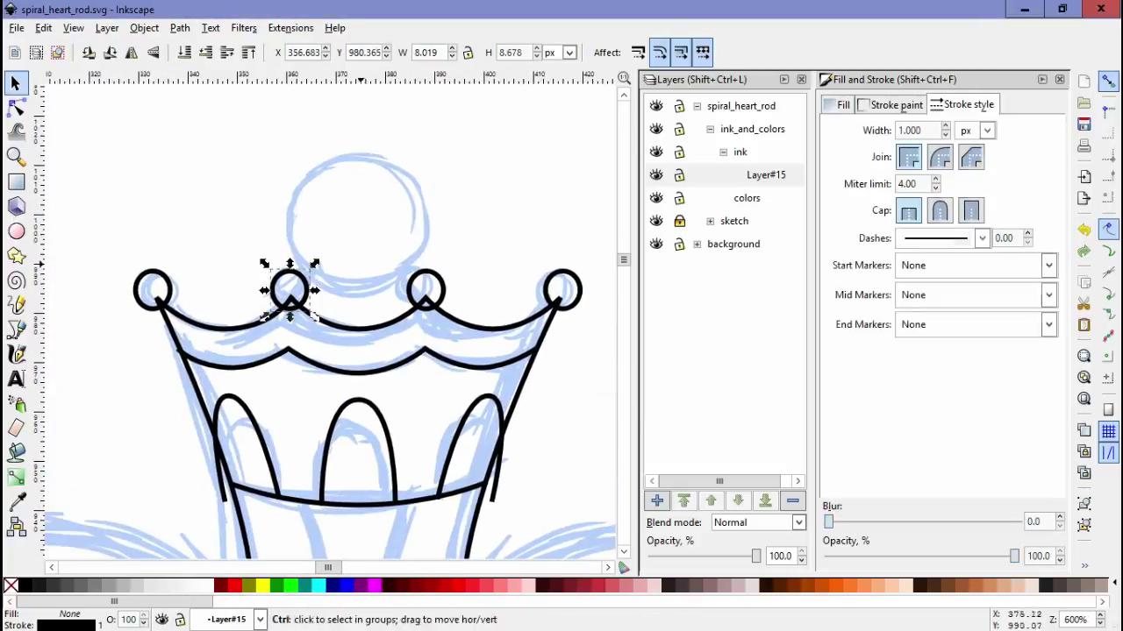
Make the crown's tip ellipses 8 px high and draw a centered, unfilled 30 px circle over the large ball above the crown
drag(426, 145, 430, 143)
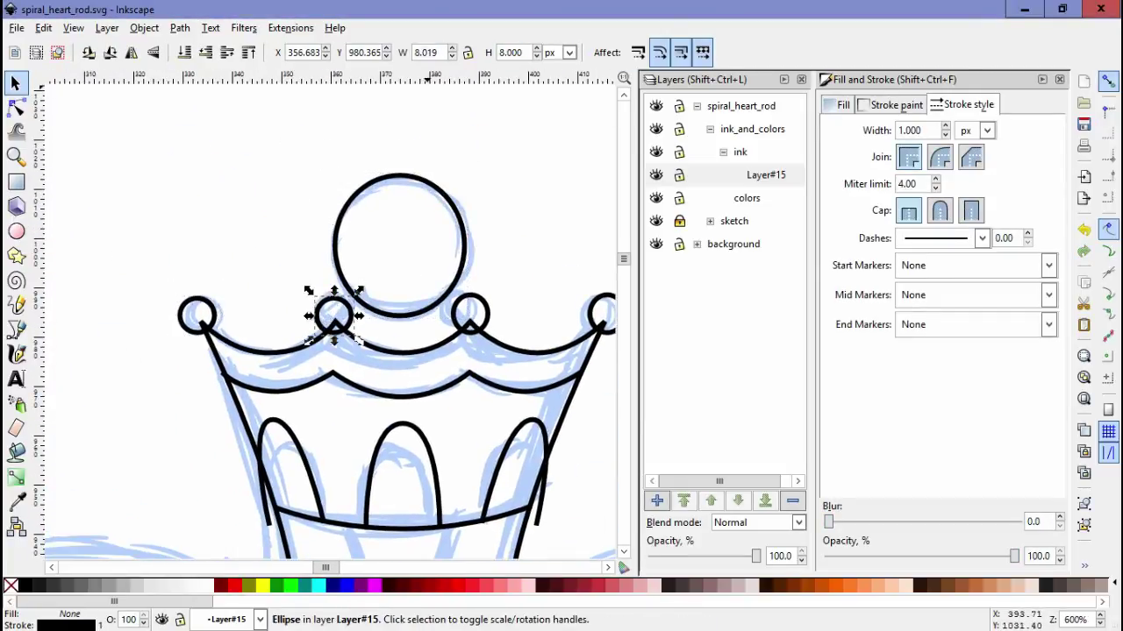
scroll(333, 316, down, 1)
scroll(333, 315, right, 1)
key(ctrl+a)
key(n)
key(s)
key(Escape)
key(Tab)
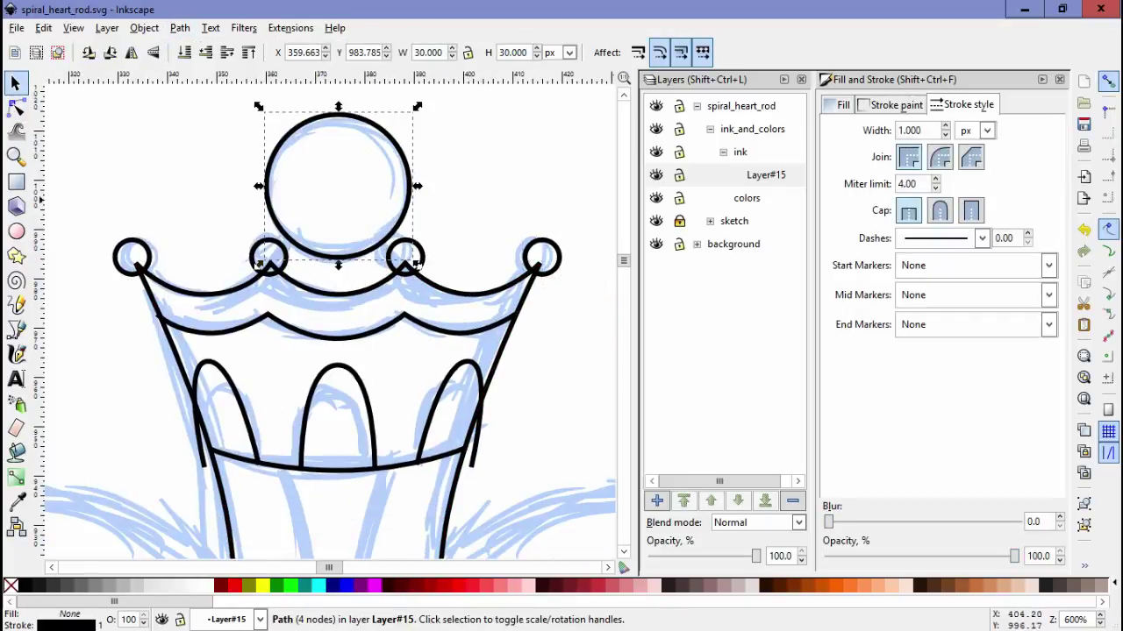
Draw a curved path from the ball past the crown's left middle tip and mirror a copy of it to the right side
key(Escape)
scroll(329, 320, down, 2)
scroll(329, 320, up, 3)
key(b)
click(226, 336)
drag(309, 263, 289, 282)
key(Return)
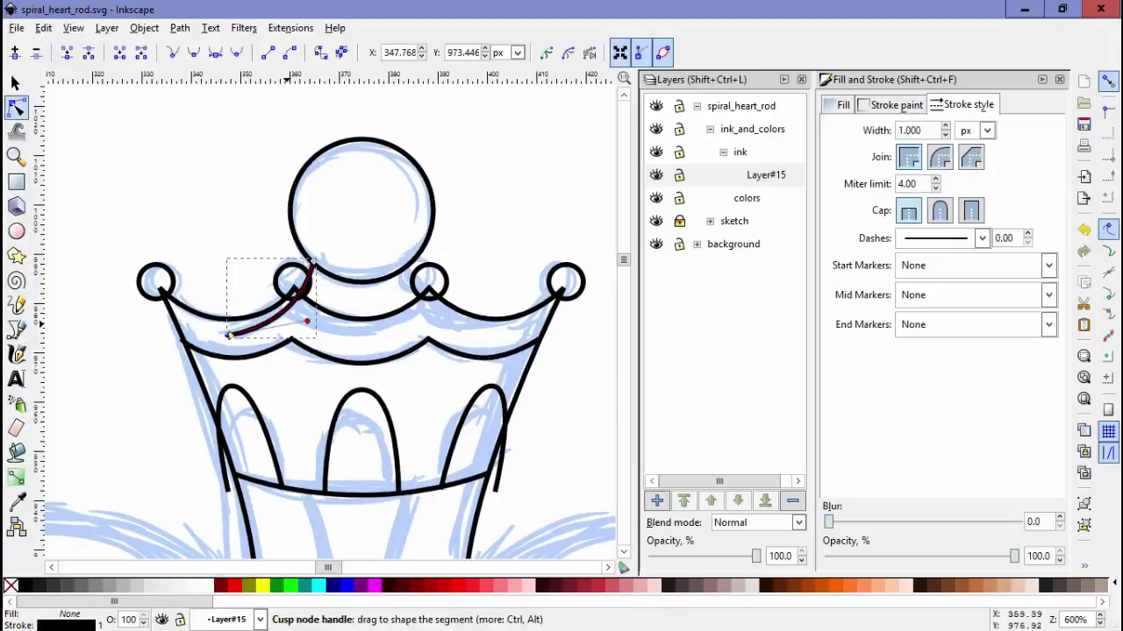
key(s)
key(plus)
key(plus)
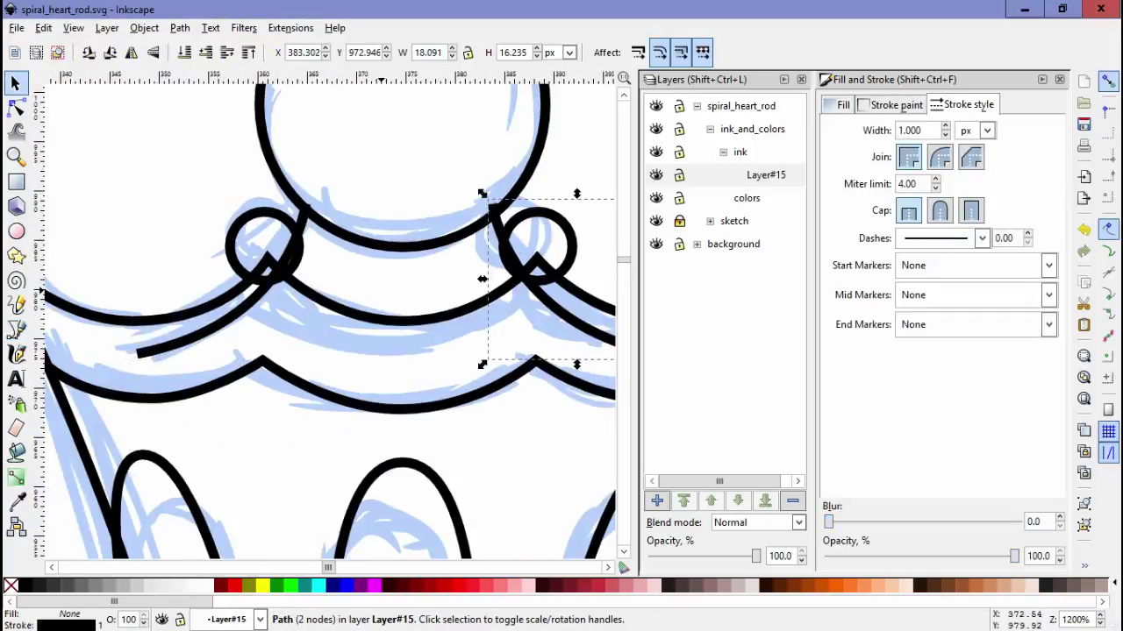
key(Escape)
Draw the stem's left inner line down from the arches' base line and mirror a copy of it as the right inner line
key(minus)
key(minus)
key(minus)
key(minus)
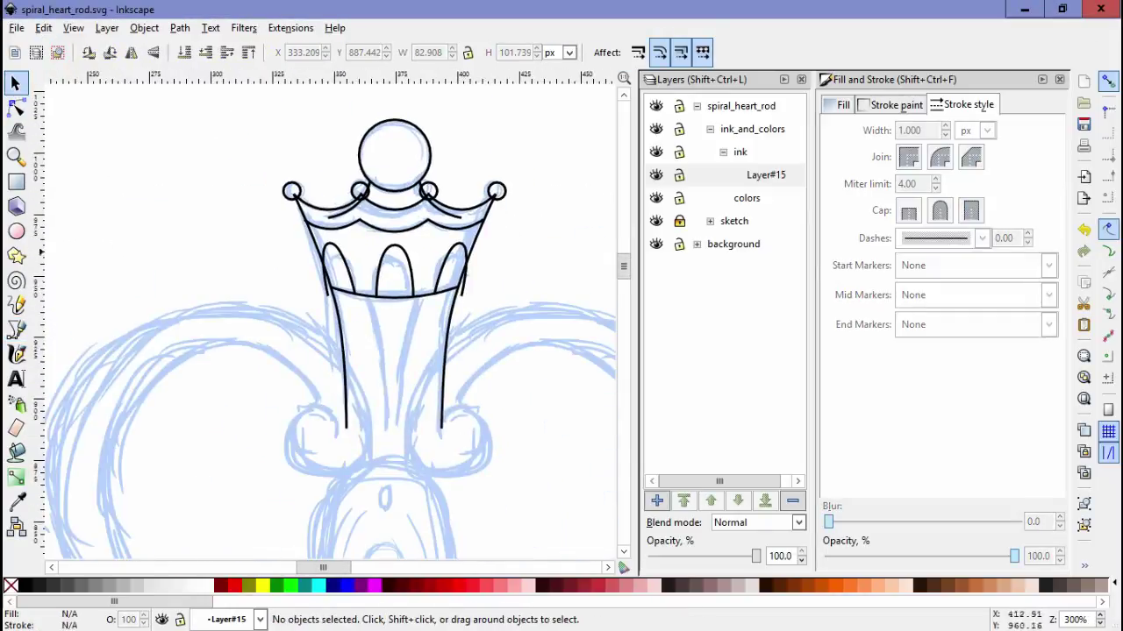
key(plus)
key(plus)
key(b)
click(339, 337)
click(341, 504)
key(Return)
key(s)
drag(342, 438, 416, 436)
key(ctrl+d)
key(h)
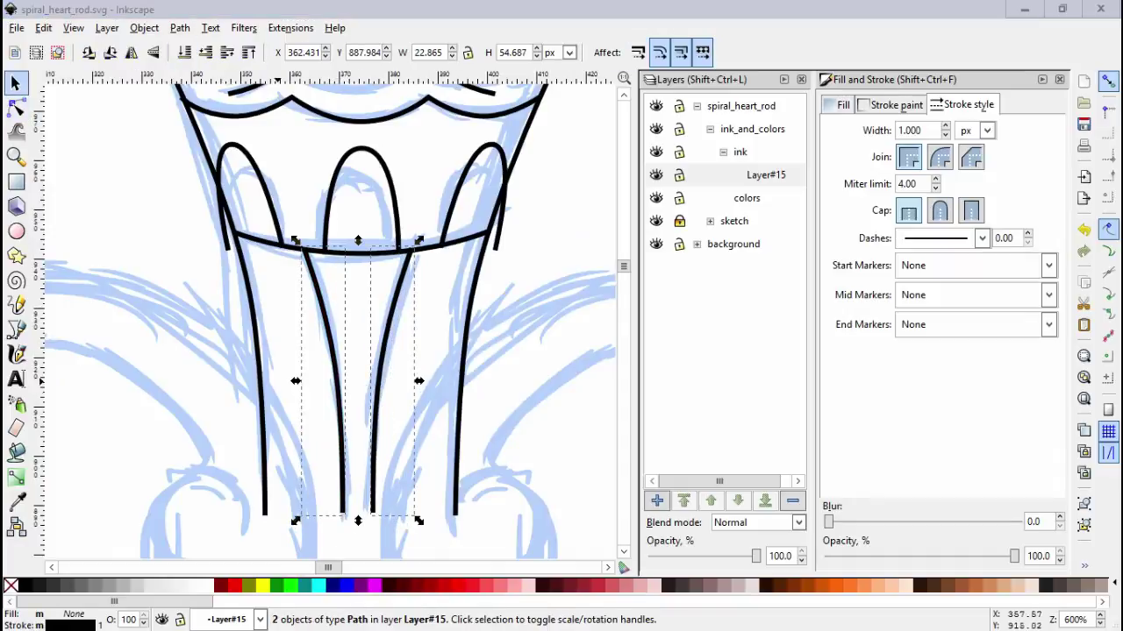
Extend the lower ends of the four stem lines down to the top of the sketched oval
shift+click(478, 290)
scroll(329, 316, up, 3)
key(minus)
key(minus)
key(n)
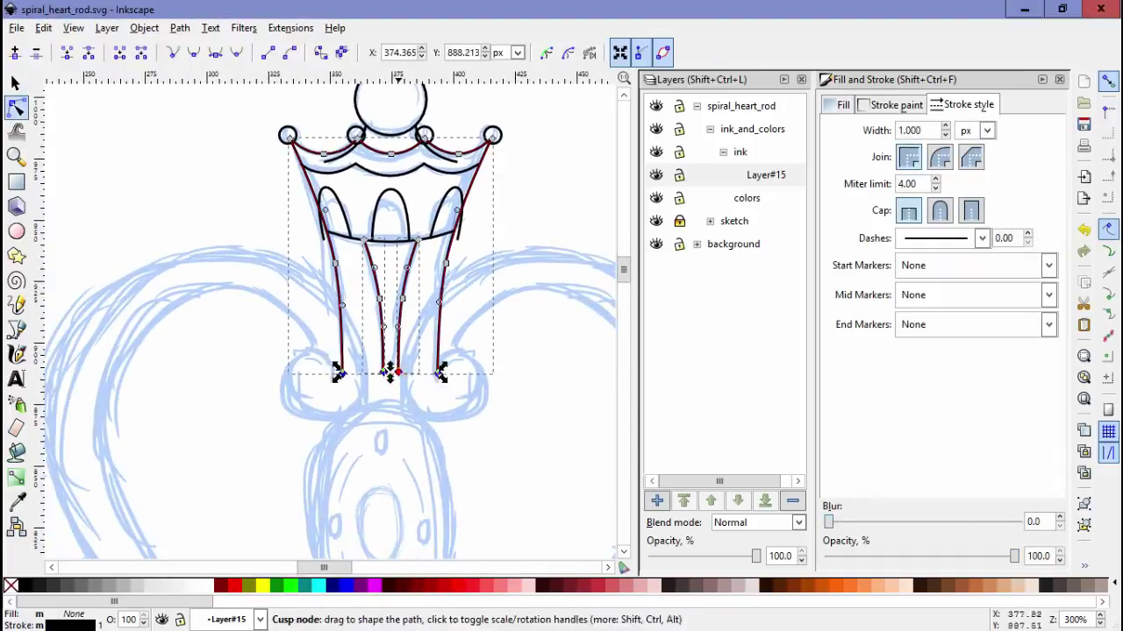
key(Escape)
Replace the stem's right inner line with a mirrored clone of the left inner line
click(384, 351)
click(15, 82)
click(43, 27)
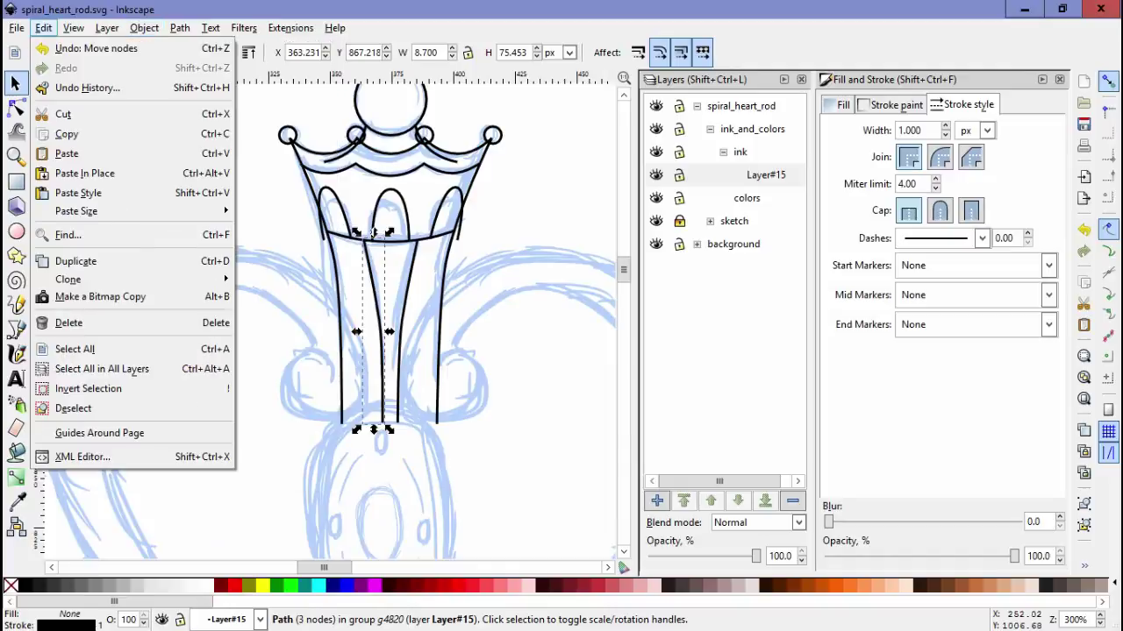
mouse_move(131, 279)
click(287, 281)
drag(384, 334, 462, 333)
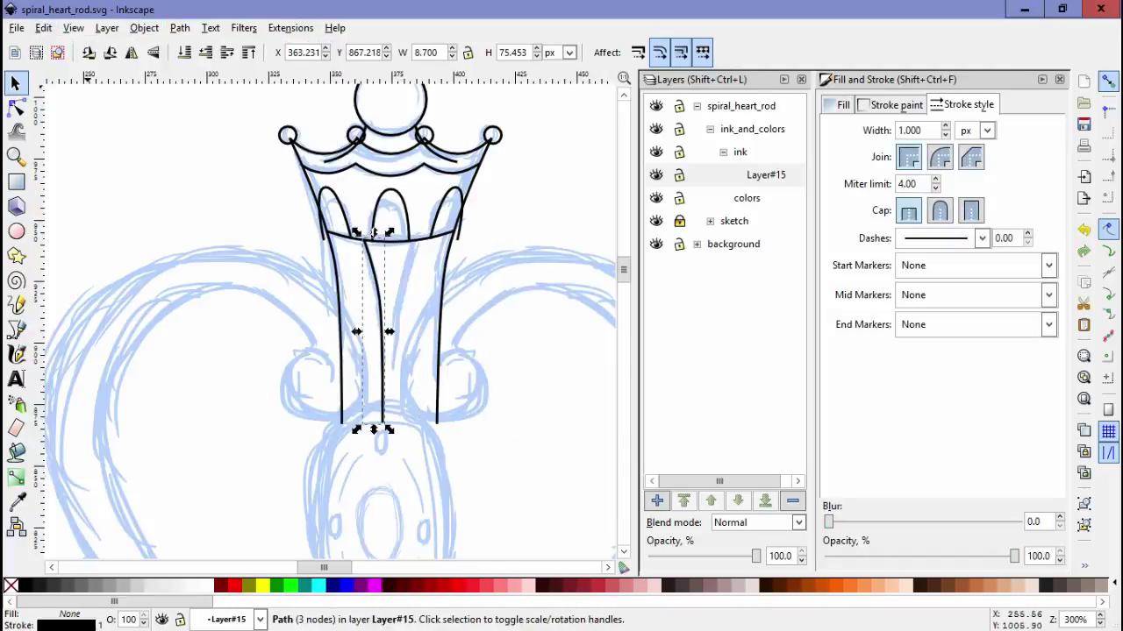
key(alt+d)
key(n)
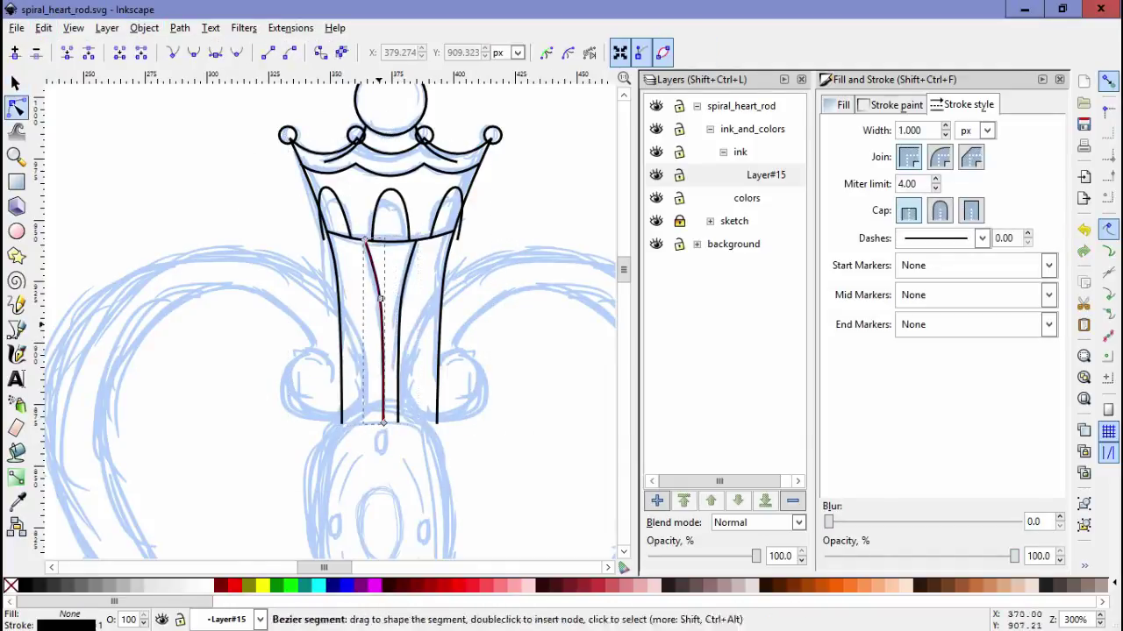
scroll(415, 307, up, 2)
key(Escape)
Add a new layer above Layer#15 and trace the left half of the heart frame with a Bezier path
scroll(536, 291, down, 2)
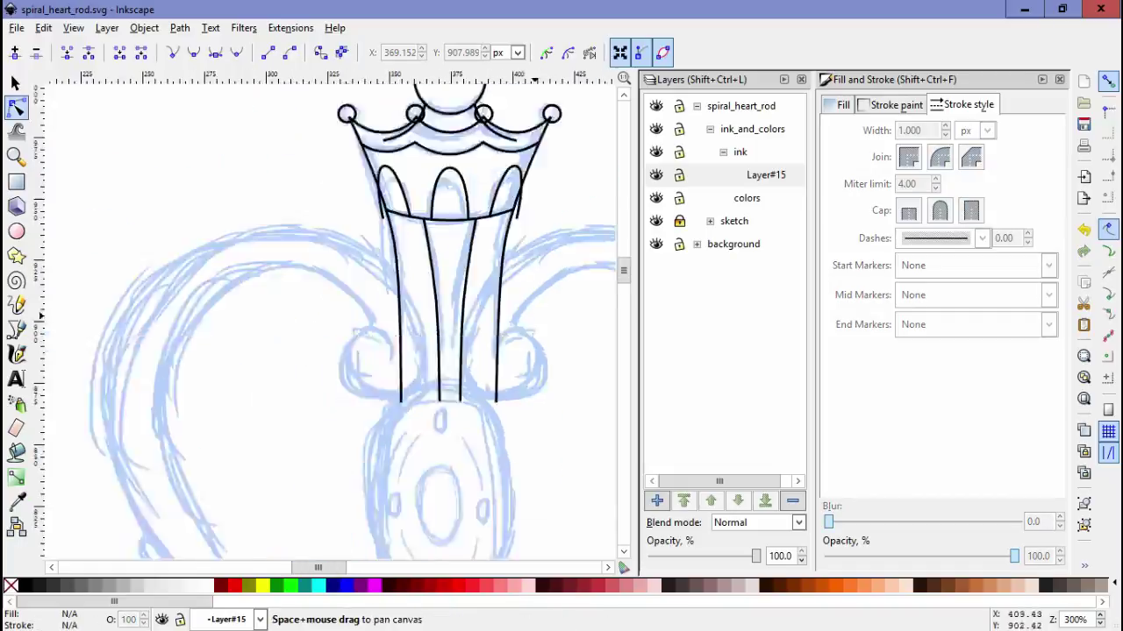
scroll(333, 320, down, 1)
key(ctrl+shift+n)
key(Return)
key(b)
scroll(186, 176, down, 3)
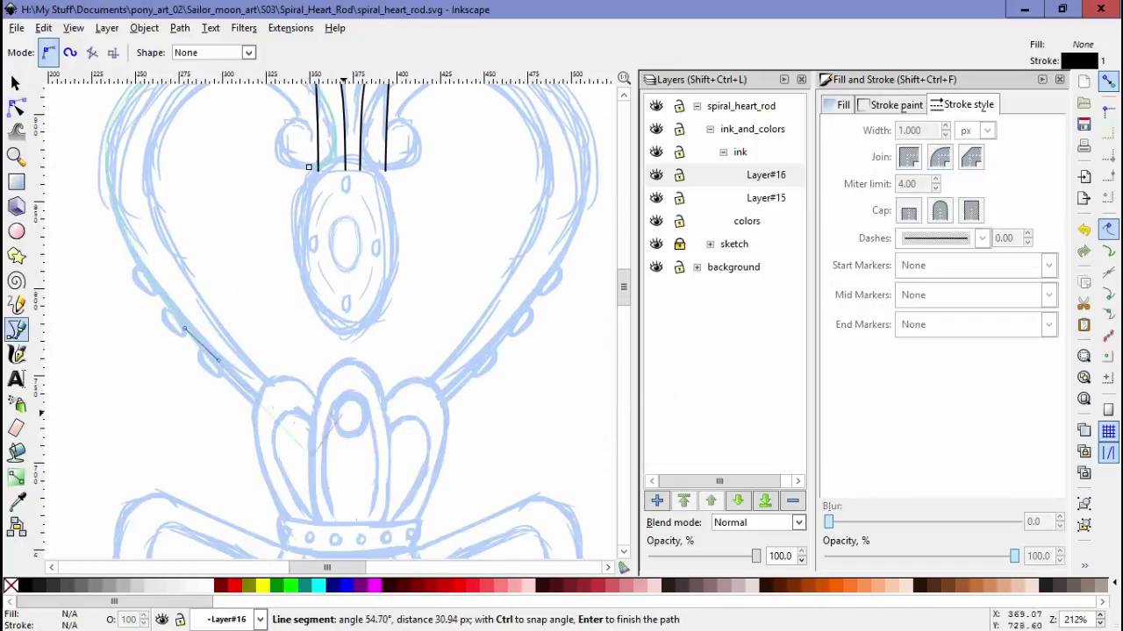
scroll(186, 175, up, 2)
key(Return)
Smooth the curl at the inner end of the heart's left half by editing its nodes
key(n)
click(180, 28)
mouse_move(43, 27)
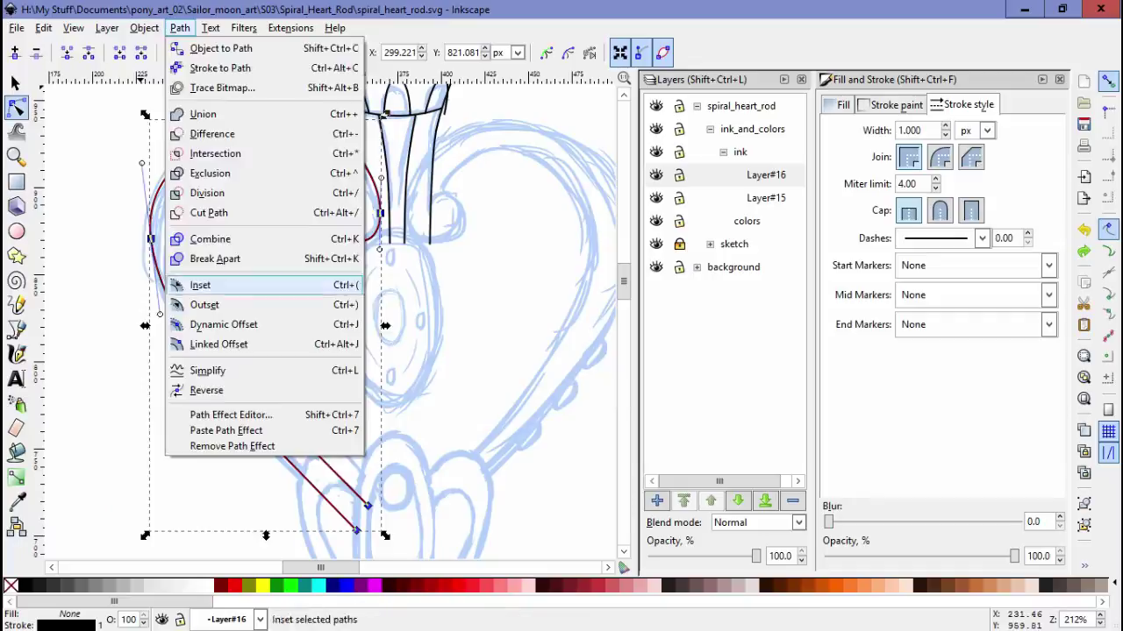
click(188, 284)
click(359, 358)
scroll(358, 358, up, 2)
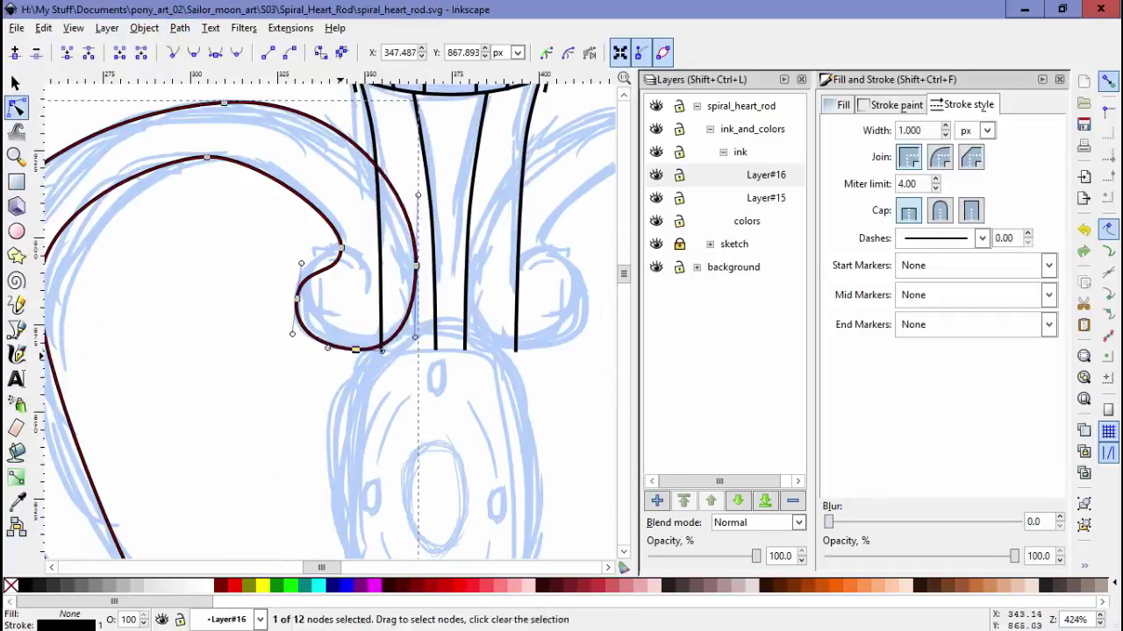
Refine the heart's left side and its lower ends by adjusting the path's nodes and handles
scroll(340, 386, down, 10)
scroll(340, 386, left, 6)
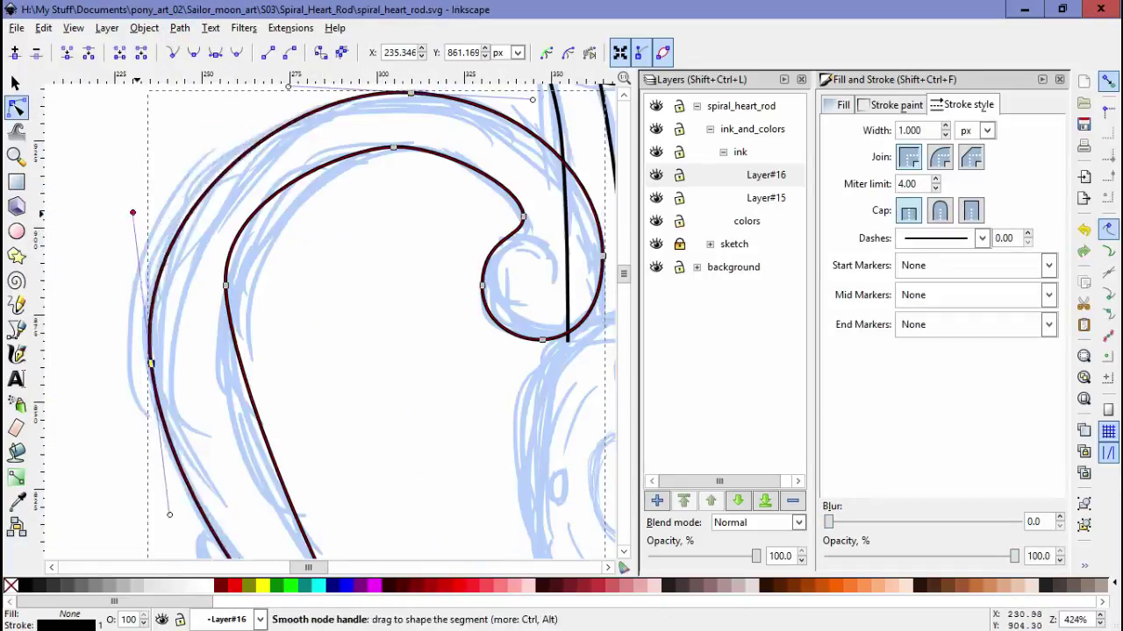
scroll(341, 386, up, 8)
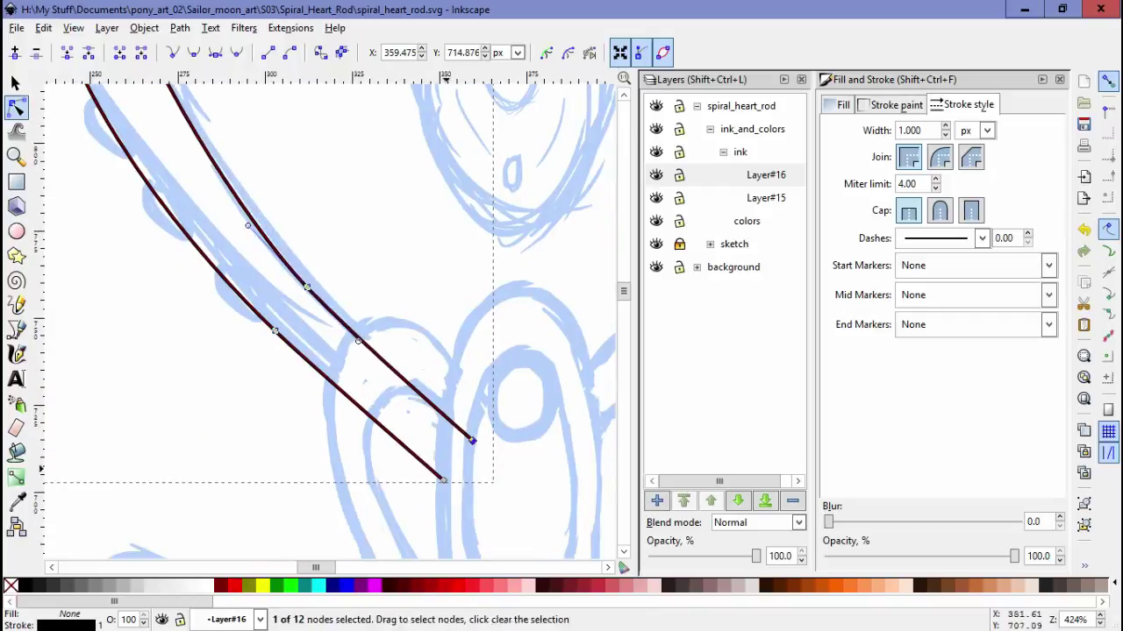
scroll(340, 386, left, 3)
scroll(533, 187, down, 5)
key(minus)
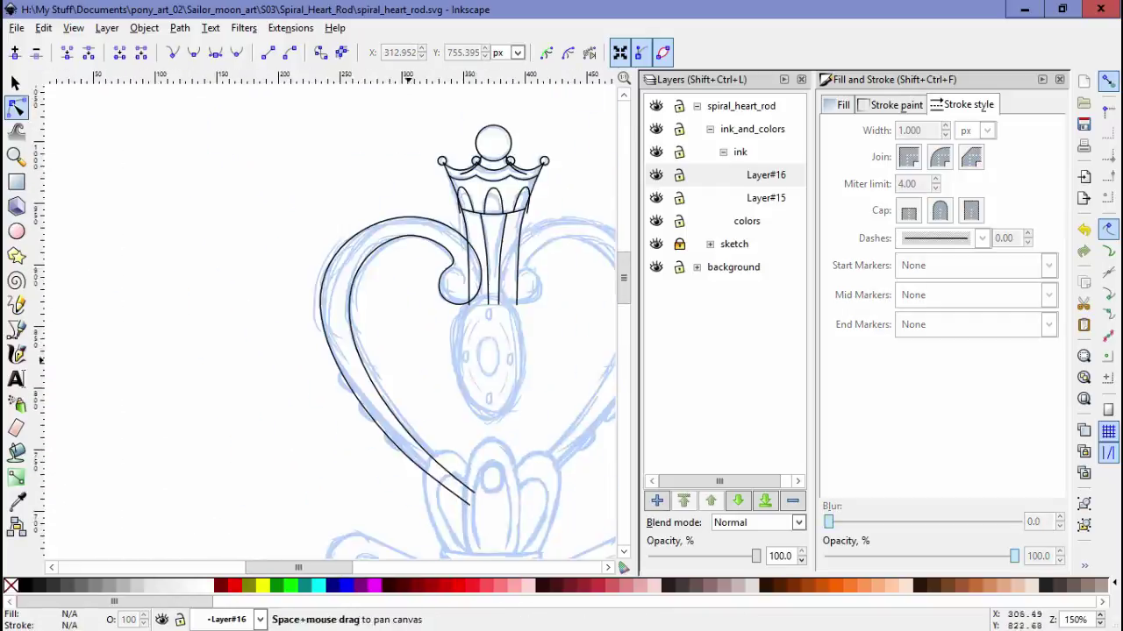
scroll(378, 163, down, 2)
key(ctrl+z)
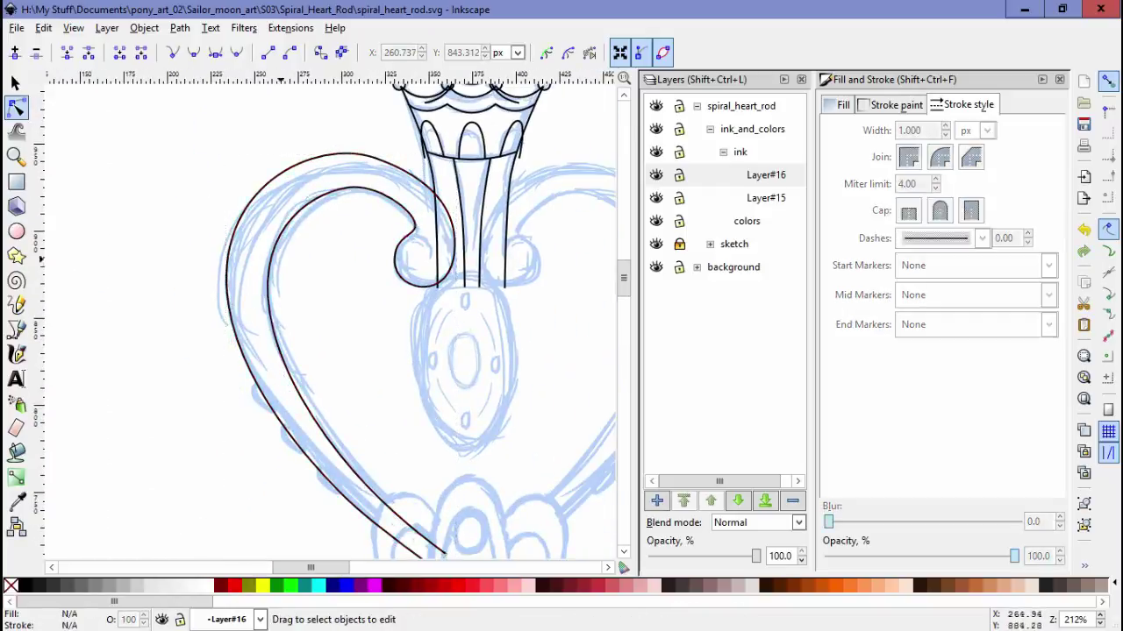
scroll(252, 269, down, 3)
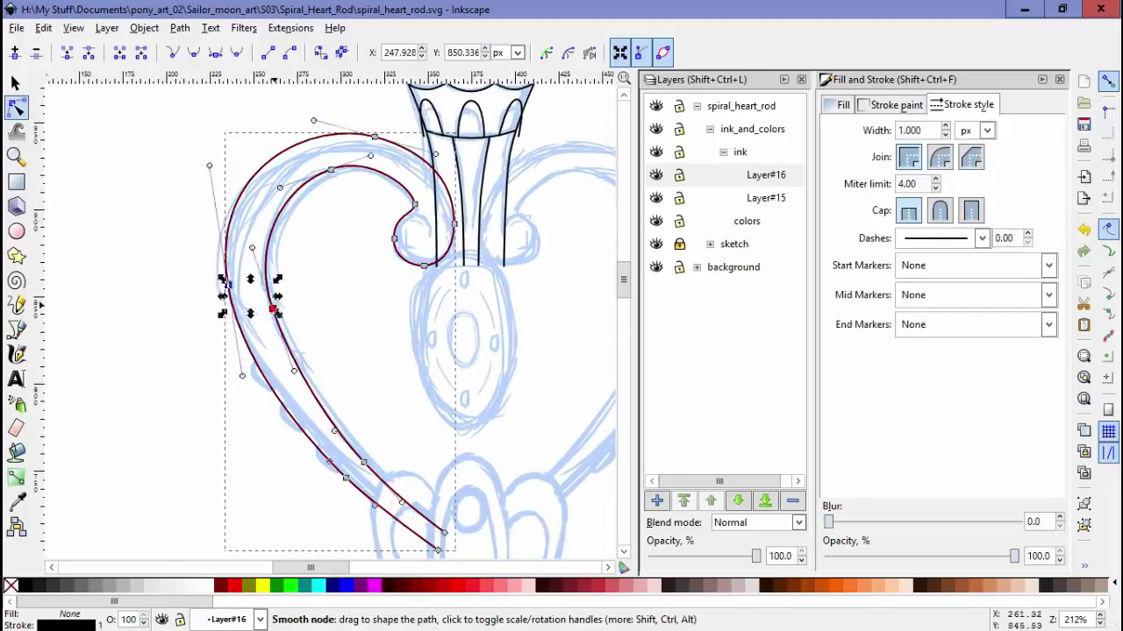
Mirror a copy of the heart's left half to the right side to form a symmetrical heart frame
key(F1)
key(ctrl+z)
drag(332, 485, 667, 544)
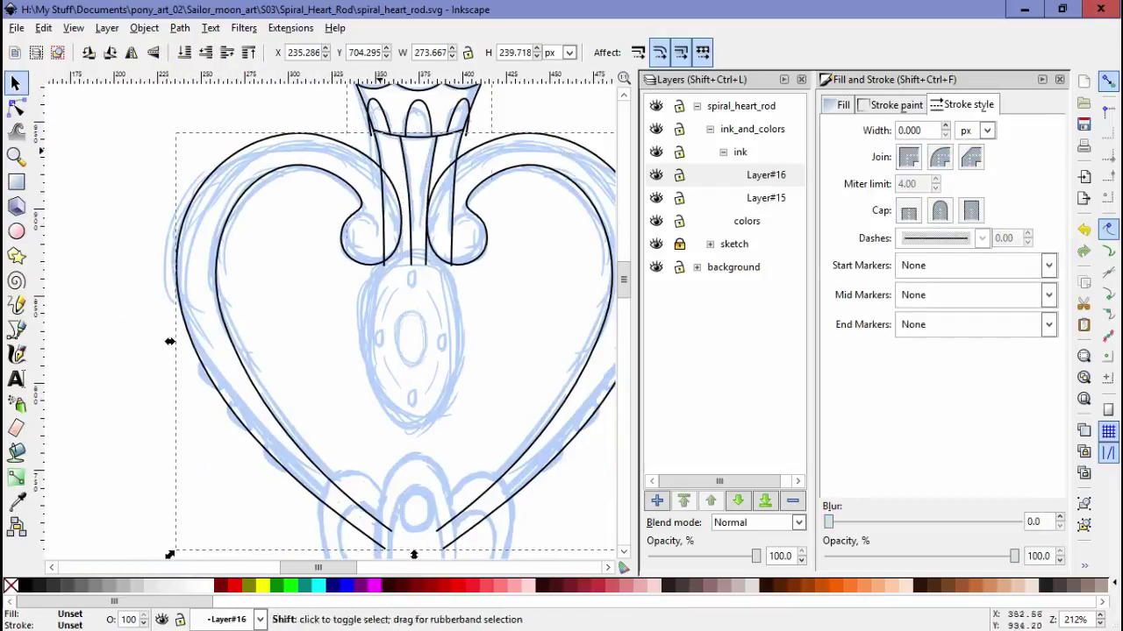
Draw an ellipse of about 57.8 by 111.1 px over the sketched oval, centered with the heart, and smaller ellipses inside it
key(F5)
key(F1)
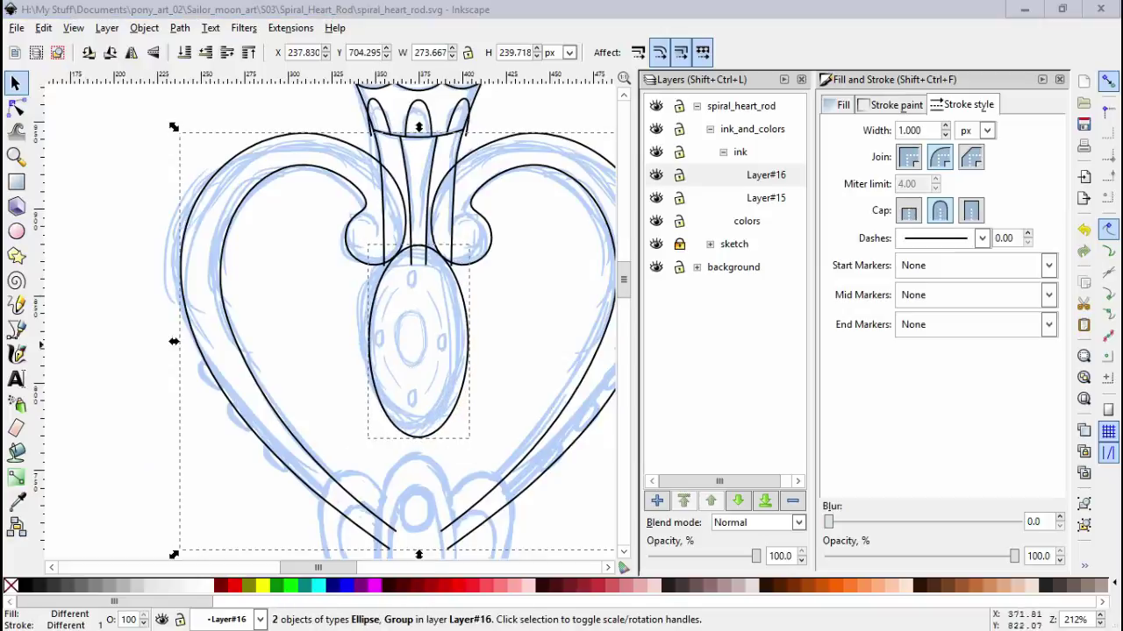
scroll(417, 279, up, 2)
drag(438, 241, 418, 279)
click(497, 341)
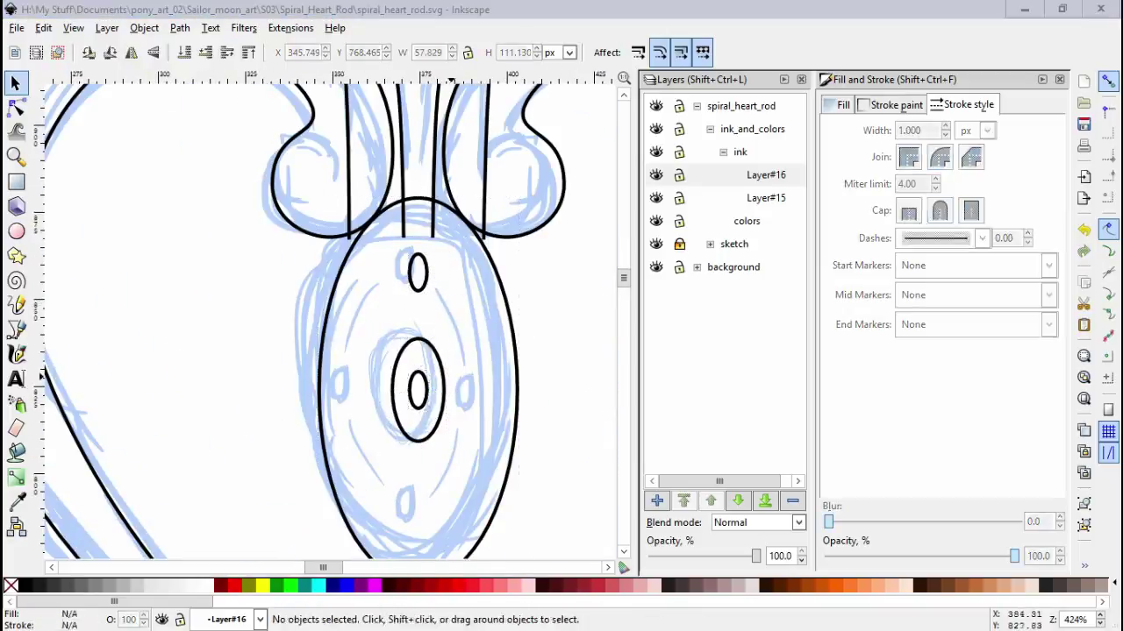
Arrange four matching small ellipses above, below and on both sides of the oval's central ellipse, centered within the outer ellipse
key(space)
drag(417, 390, 417, 516)
drag(414, 466, 423, 386)
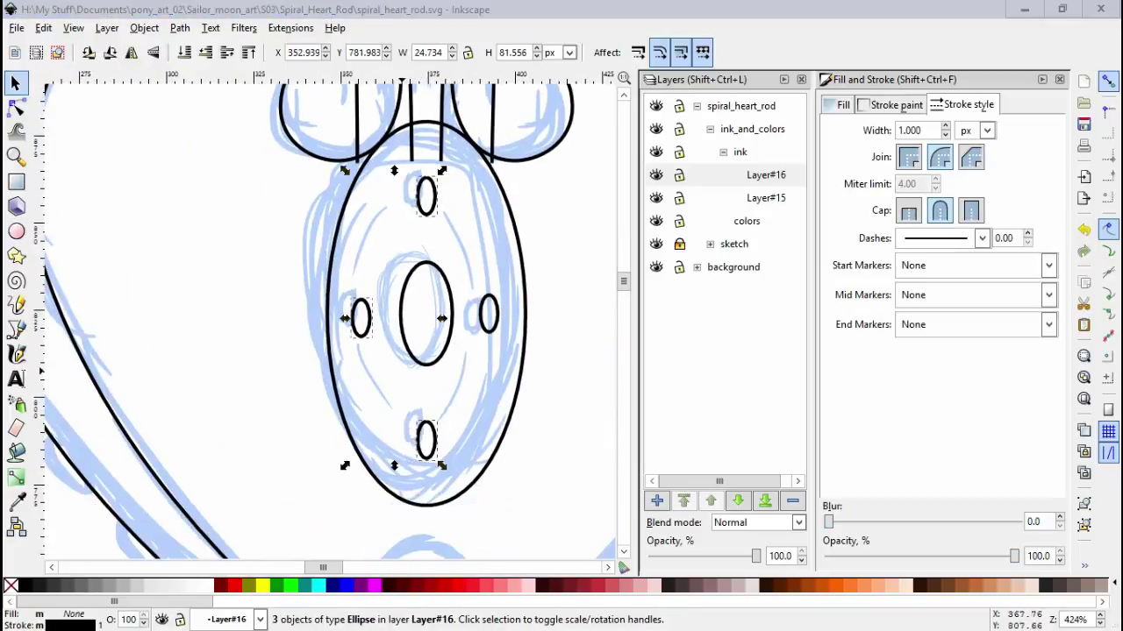
click(360, 318)
shift+click(488, 314)
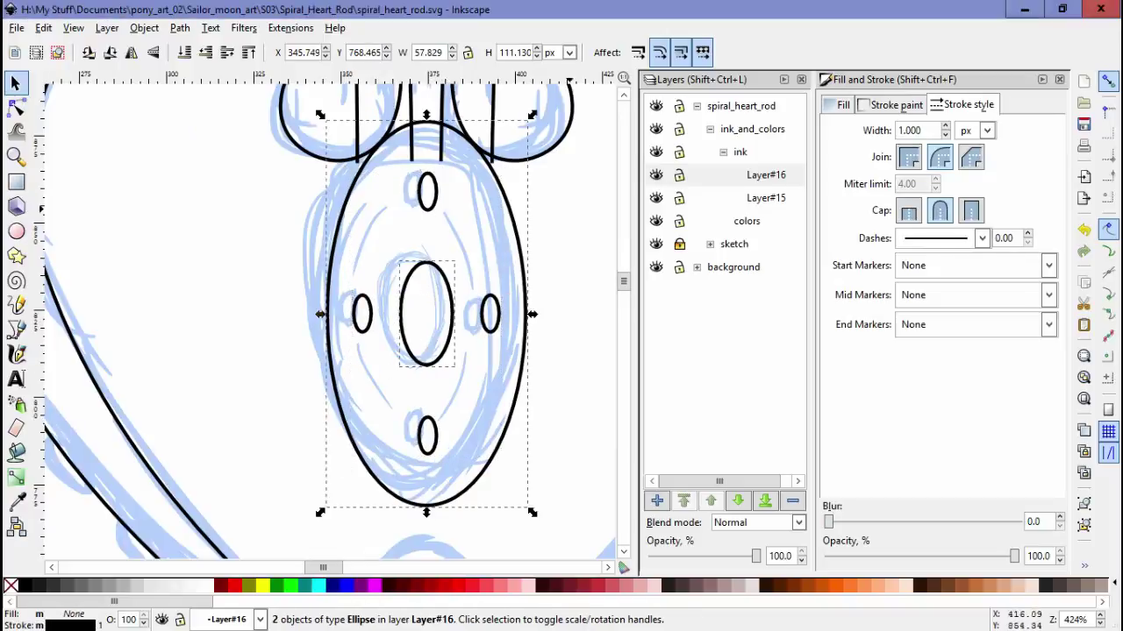
key(ctrl+g)
key(b)
click(362, 346)
click(376, 383)
double_click(406, 423)
key(n)
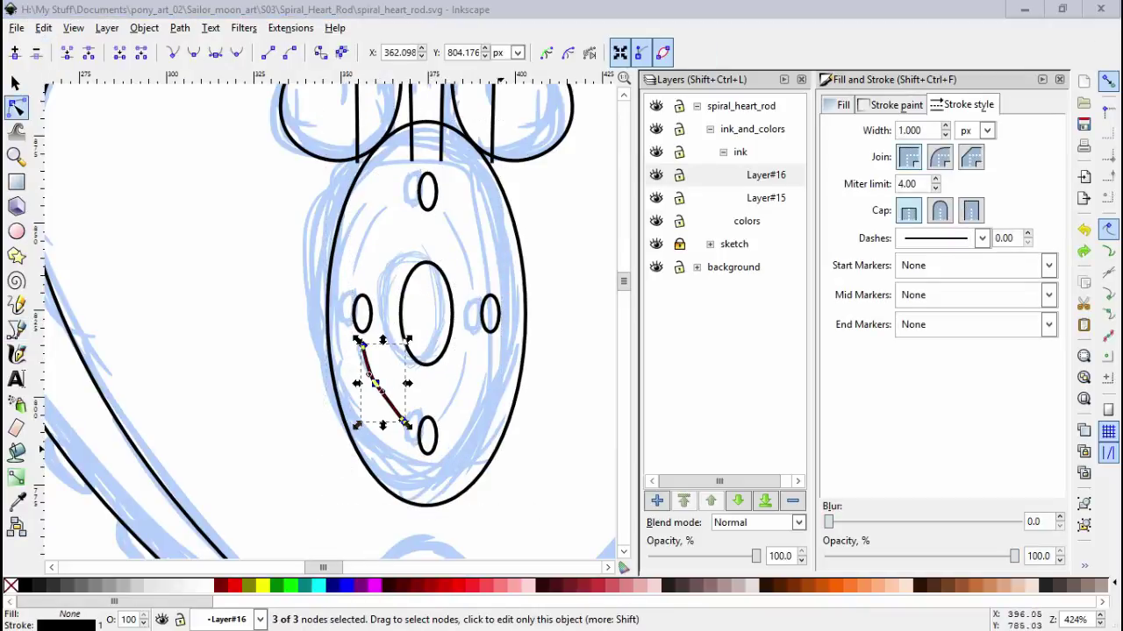
scroll(382, 379, up, 2)
Draw an ellipse about 38 px wide around the central ellipse, passing through the centers of the four small ellipses
key(s)
scroll(382, 386, down, 2)
drag(426, 388, 383, 386)
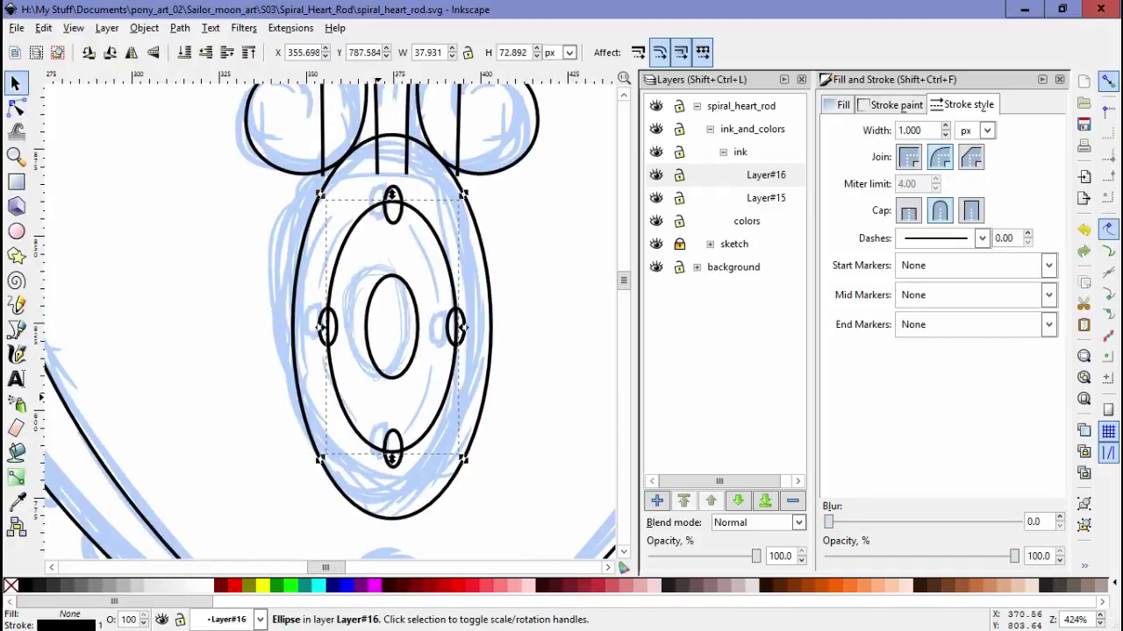
drag(392, 458, 392, 455)
Convert the ellipse through the small ellipses to a path and reduce it to its upper-left quarter arc
key(shift+ctrl+c)
key(n)
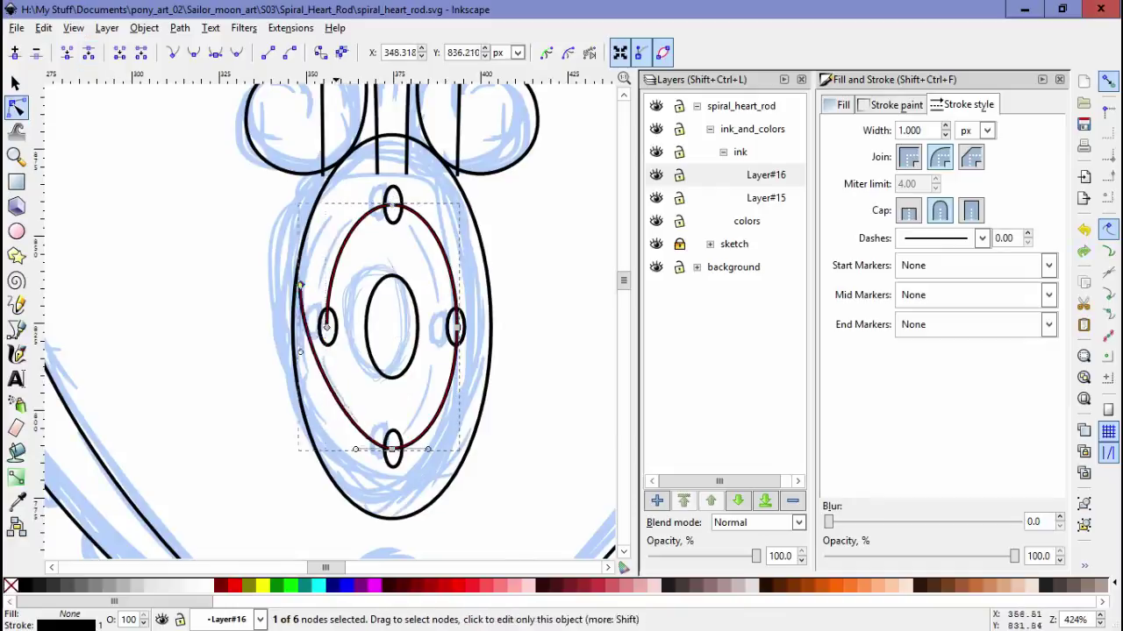
key(ctrl+z)
key(exclam)
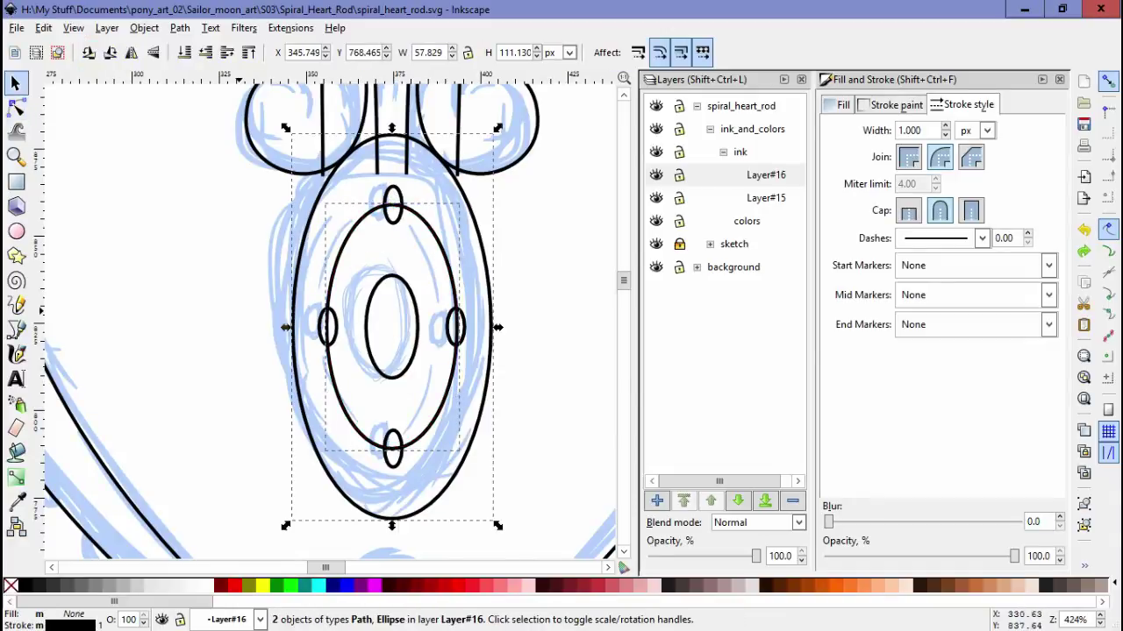
key(exclam)
key(n)
key(exclam)
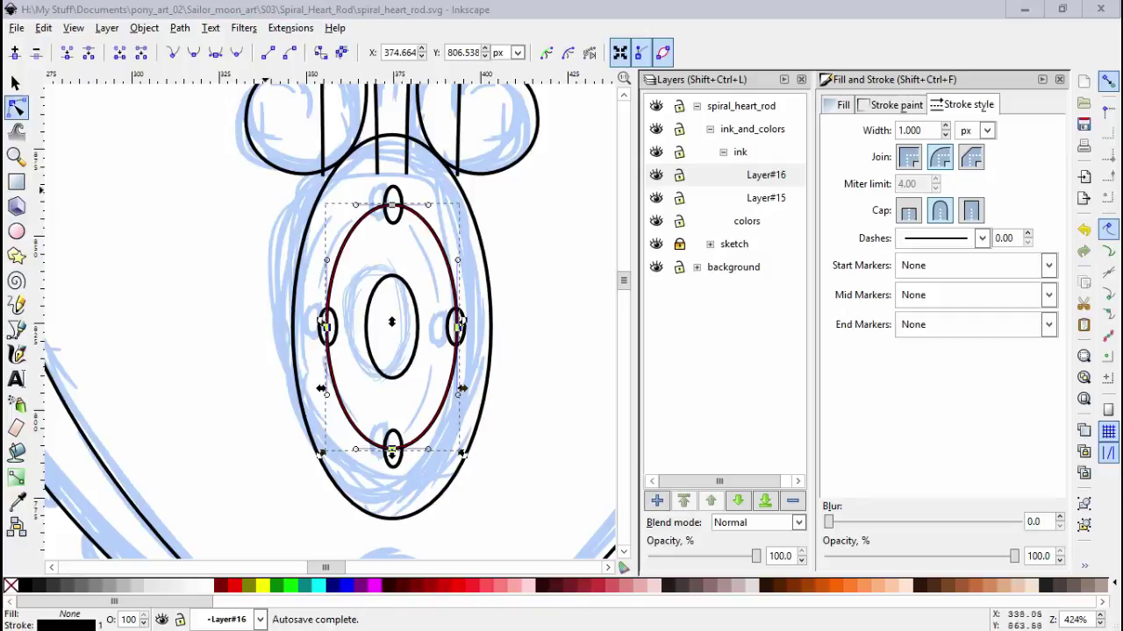
key(Delete)
Clone the quarter arc and flip the clones into the other three quarters around the central ellipse
key(s)
key(alt+d)
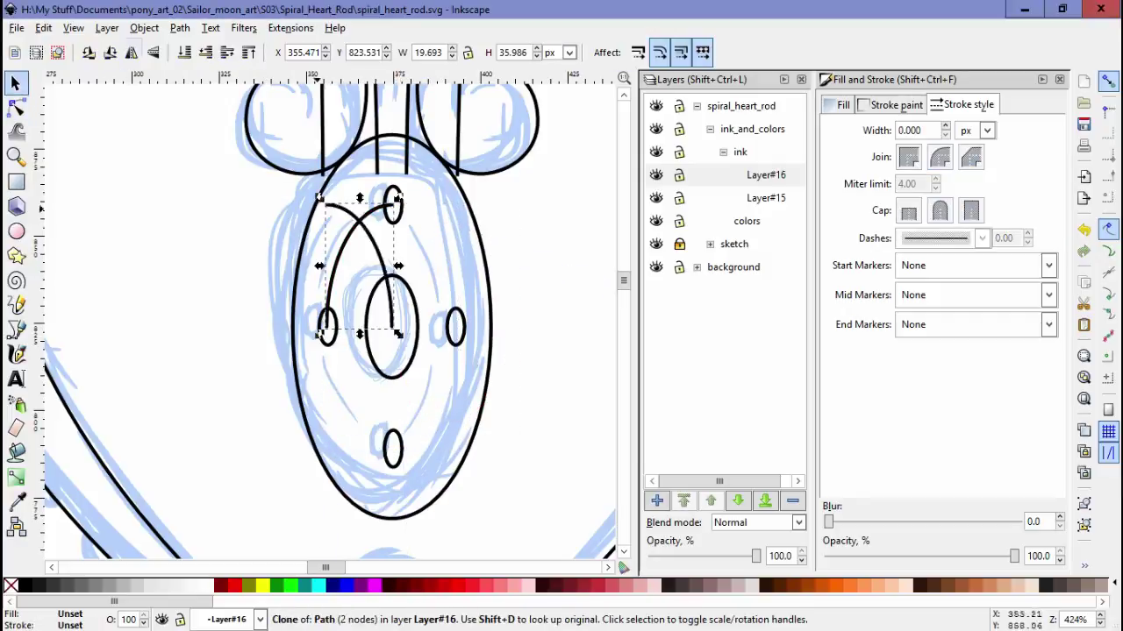
key(h)
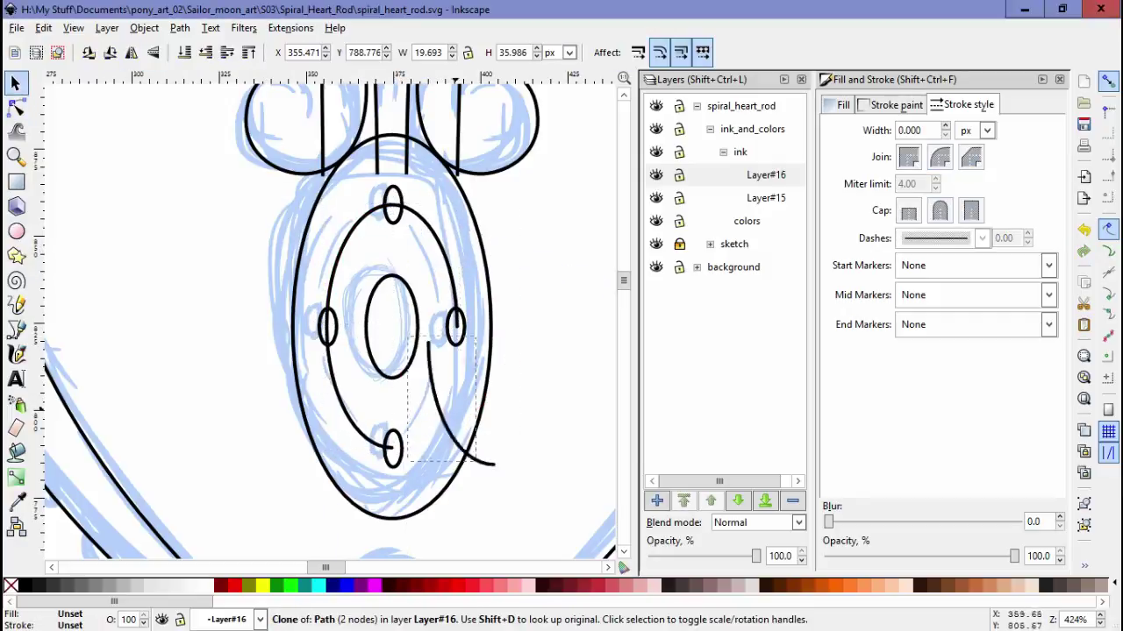
key(n)
key(s)
Shorten the original upper-left arc at both ends so the arcs leave gaps around the small ellipses
key(n)
key(ctrl+a)
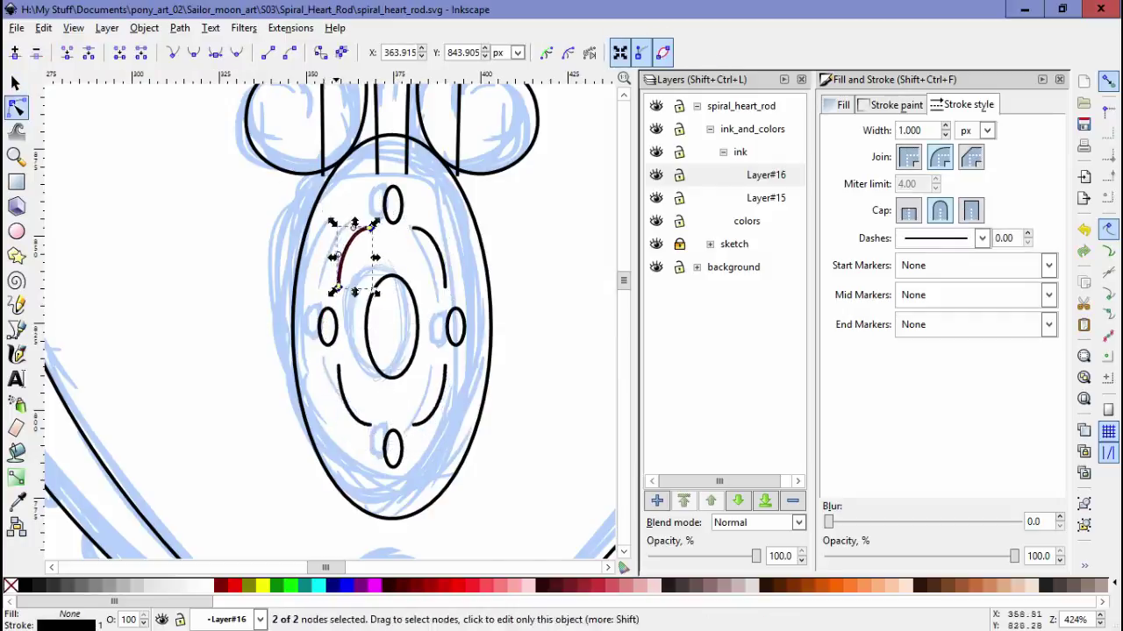
scroll(351, 167, up, 1)
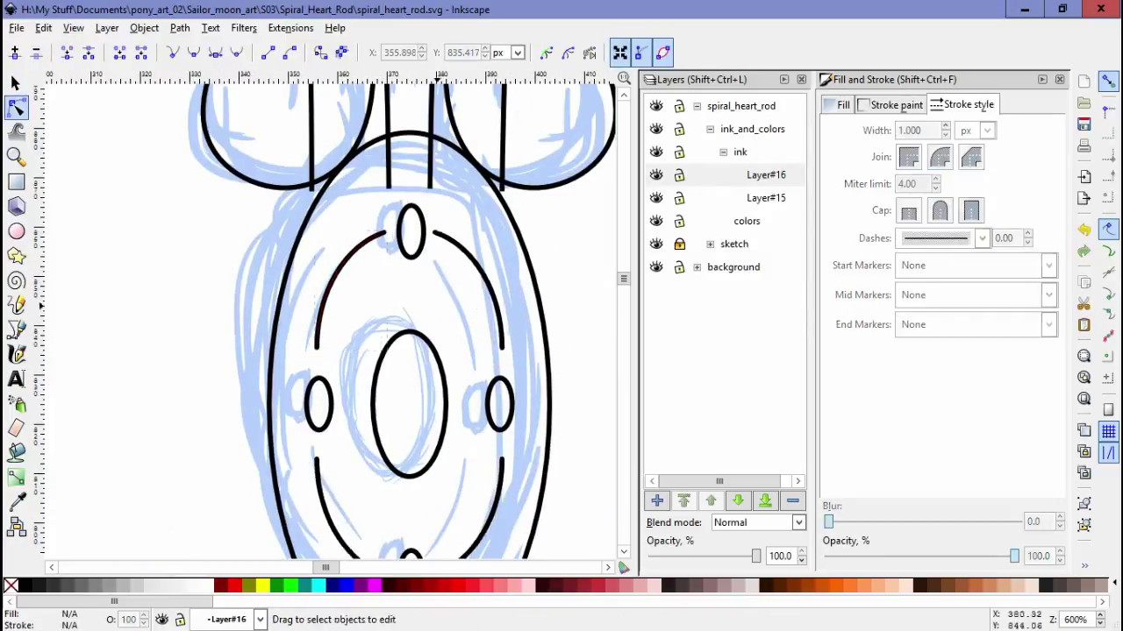
drag(321, 348, 323, 371)
click(322, 372)
scroll(322, 372, down, 2)
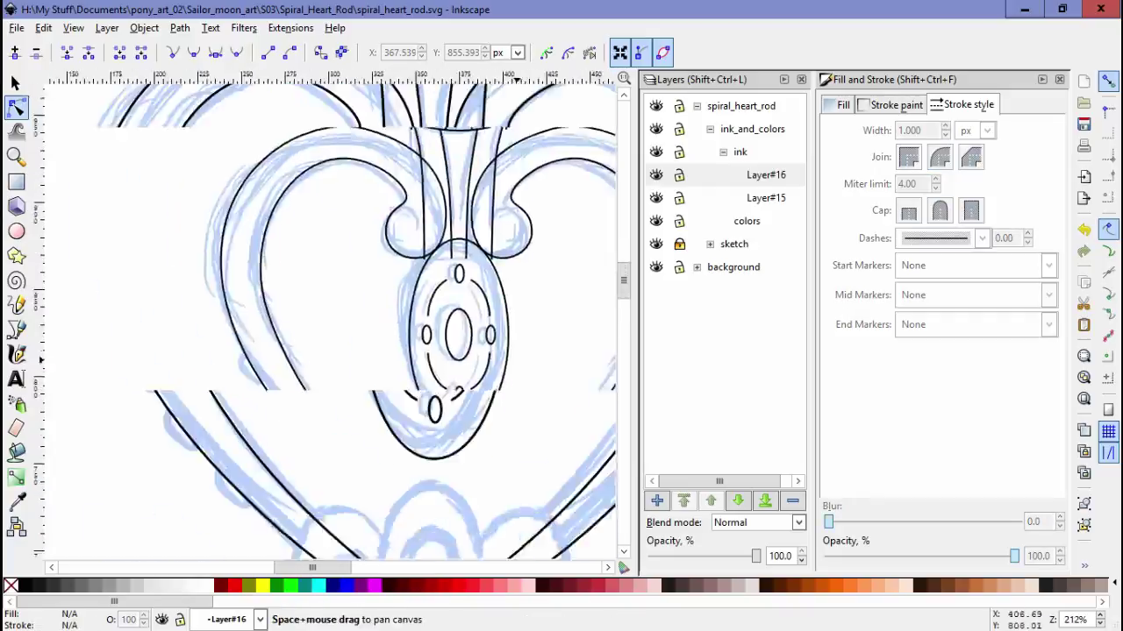
Place three small tilted ellipses, about 13 px wide and 18 px high, along the lower left outer line of the heart
scroll(224, 294, up, 2)
key(b)
key(ctrl+v)
drag(225, 294, 371, 371)
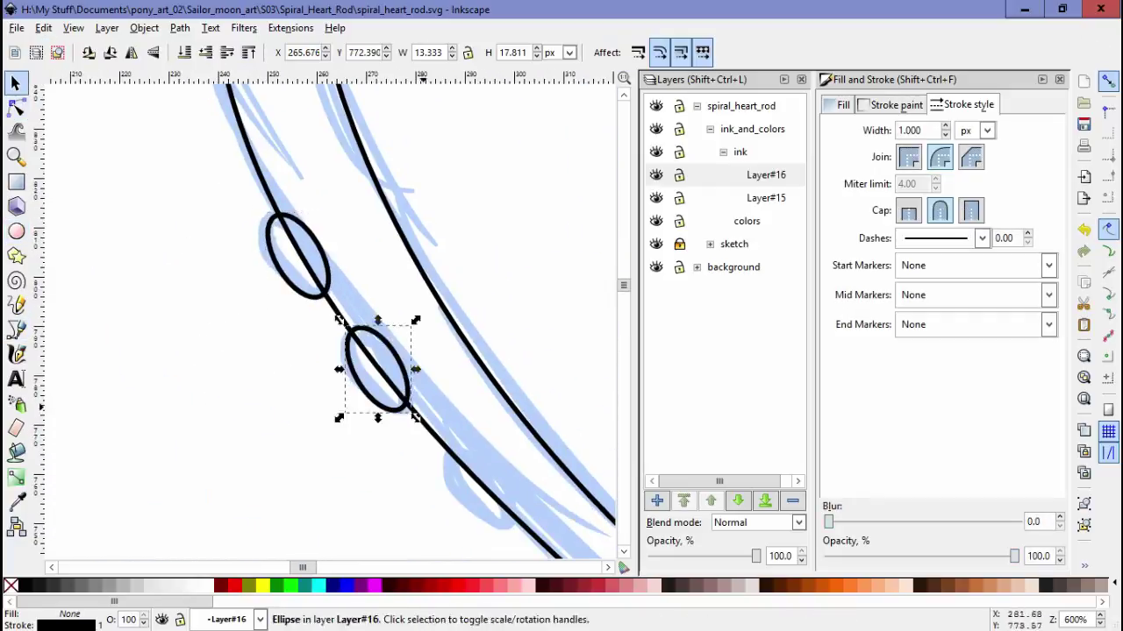
click(430, 399)
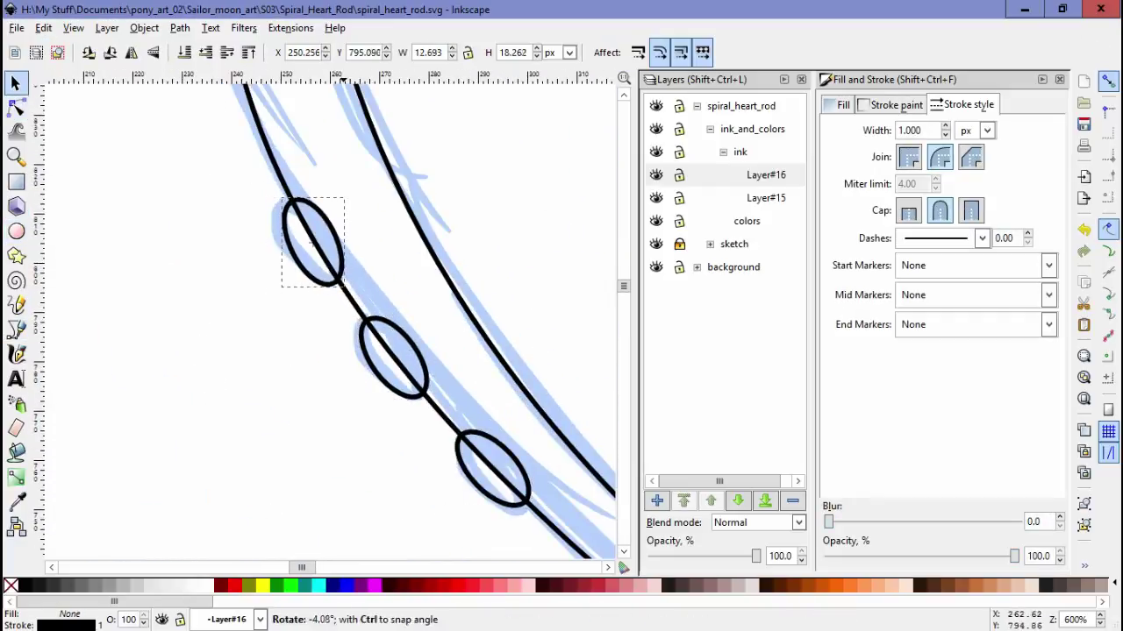
Group the three small ellipses, mirror a copy onto the heart's right outer line, and center the pair on the heart
key(ctrl+g)
scroll(333, 316, down, 3)
key(ctrl+d)
key(h)
scroll(334, 315, up, 1)
key(ctrl+a)
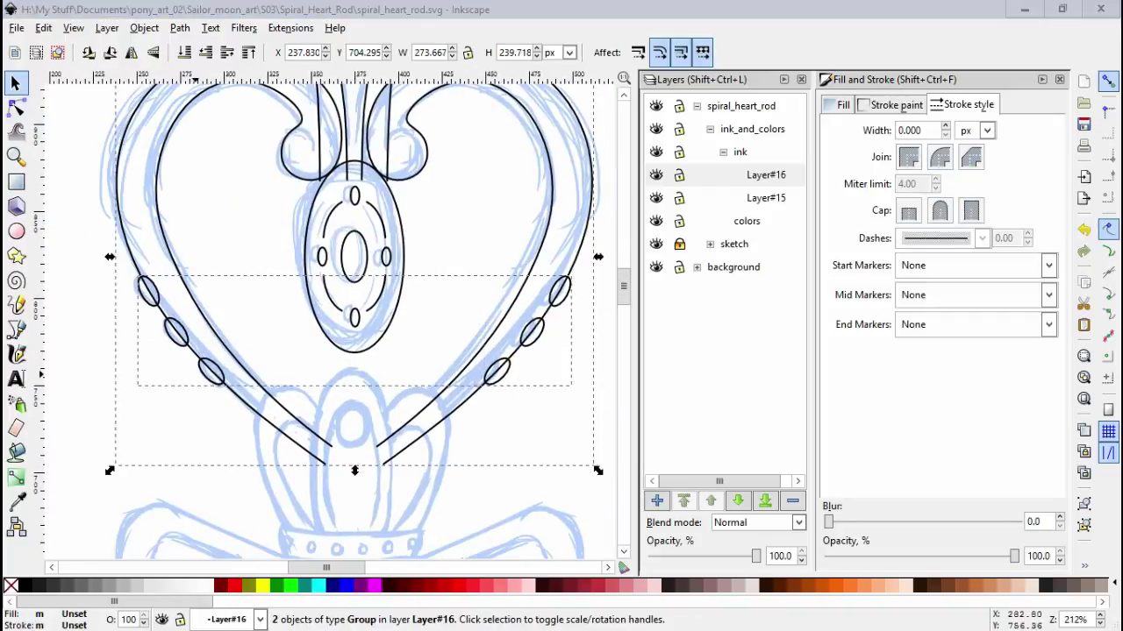
scroll(333, 315, up, 1)
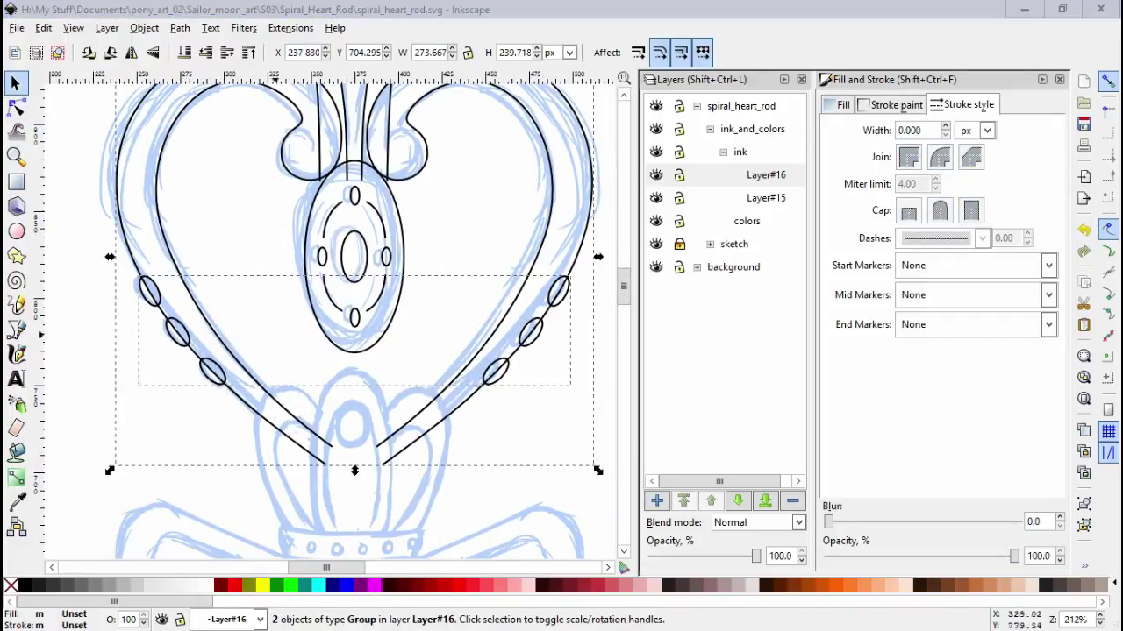
Add a new ink layer and draw an ellipse about 50 px wide and 109 px high over the central petal
key(5)
key(ctrl+shift+n)
key(Return)
scroll(334, 351, up, 3)
key(e)
drag(235, 172, 370, 438)
key(s)
scroll(334, 316, up, 1)
scroll(333, 316, left, 2)
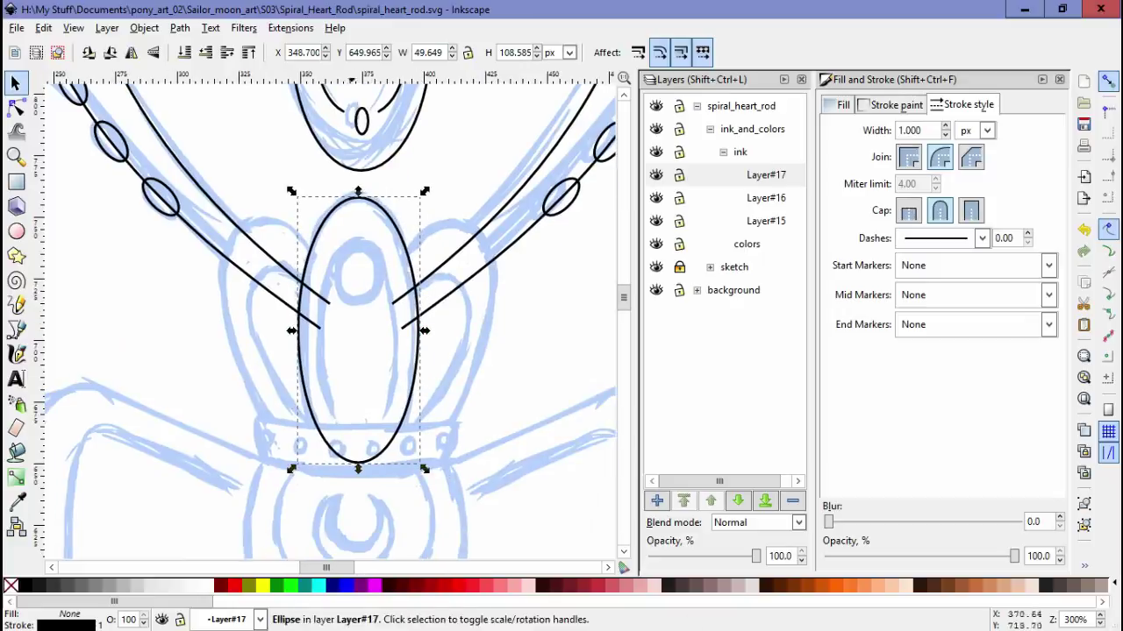
Add a narrower inner ellipse with a small circle at its upper end to the central petal, and group the petal shapes
shift+click(408, 274)
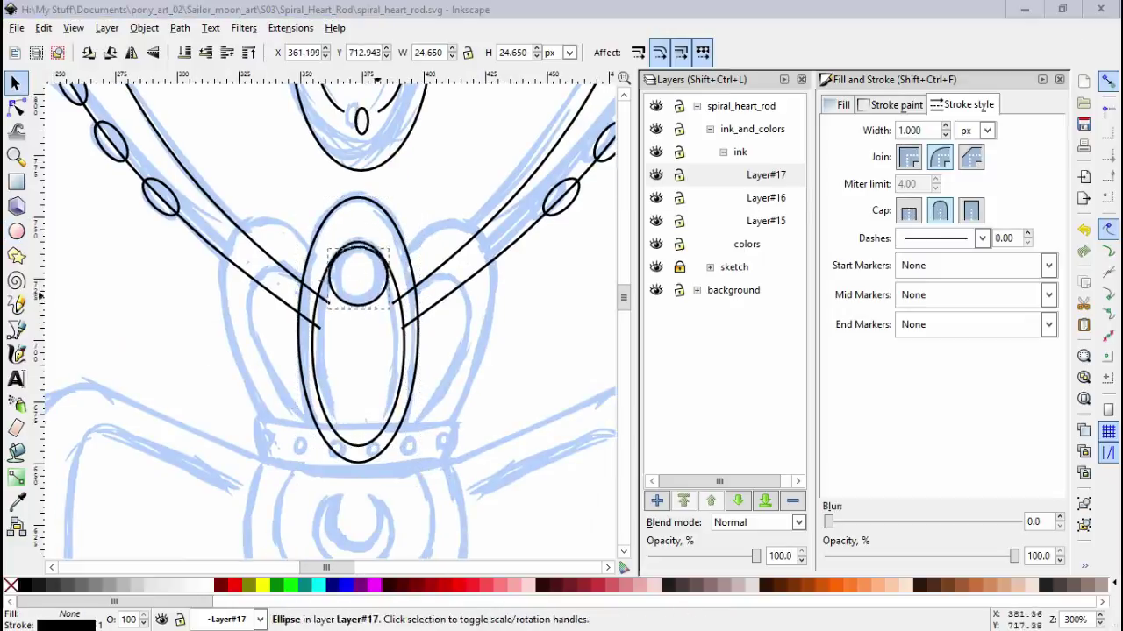
click(405, 343)
shift+click(404, 343)
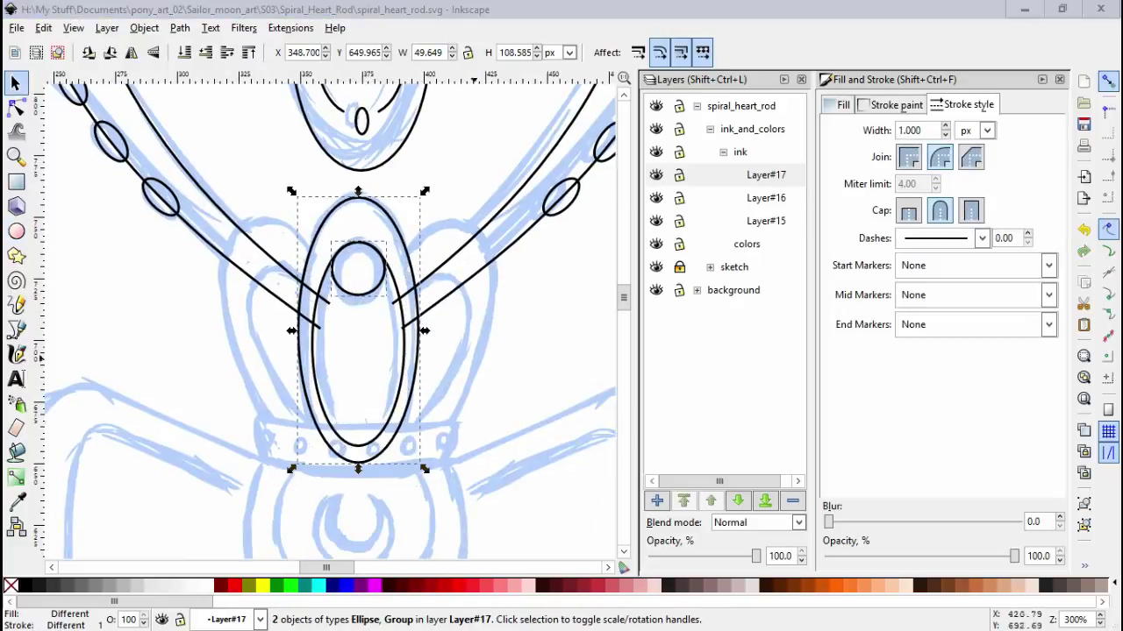
key(ctrl+g)
Clone the petal's ellipses, rotate the clone outward about its base, and mirror it to form both side petals
key(alt+d)
key(bracketleft)
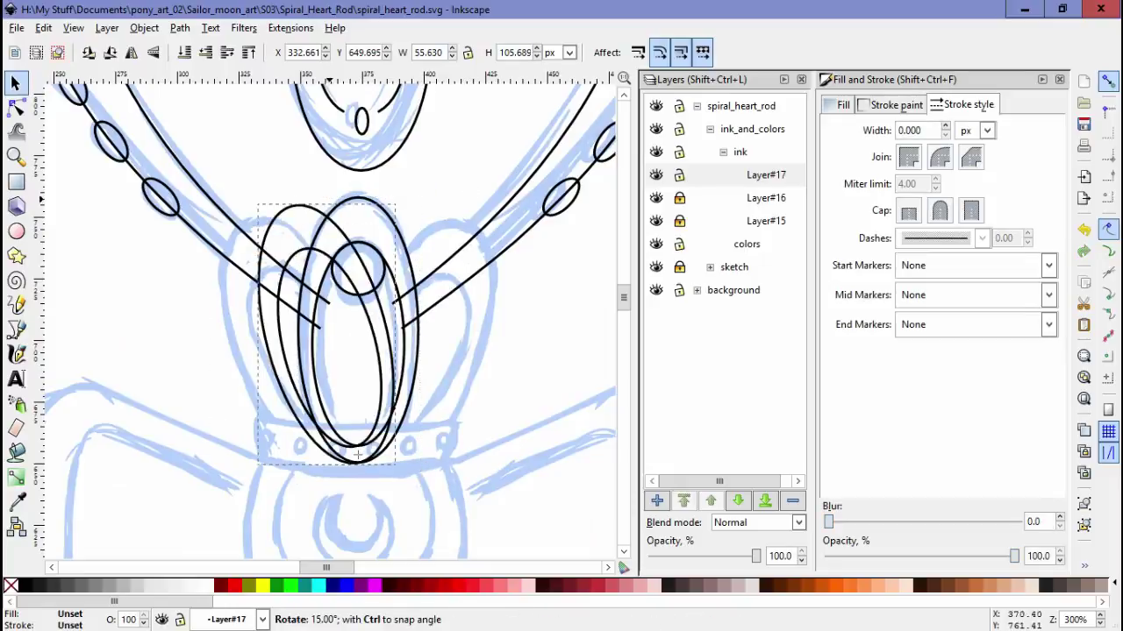
key(alt+d)
key(bracketright)
key(bracketright)
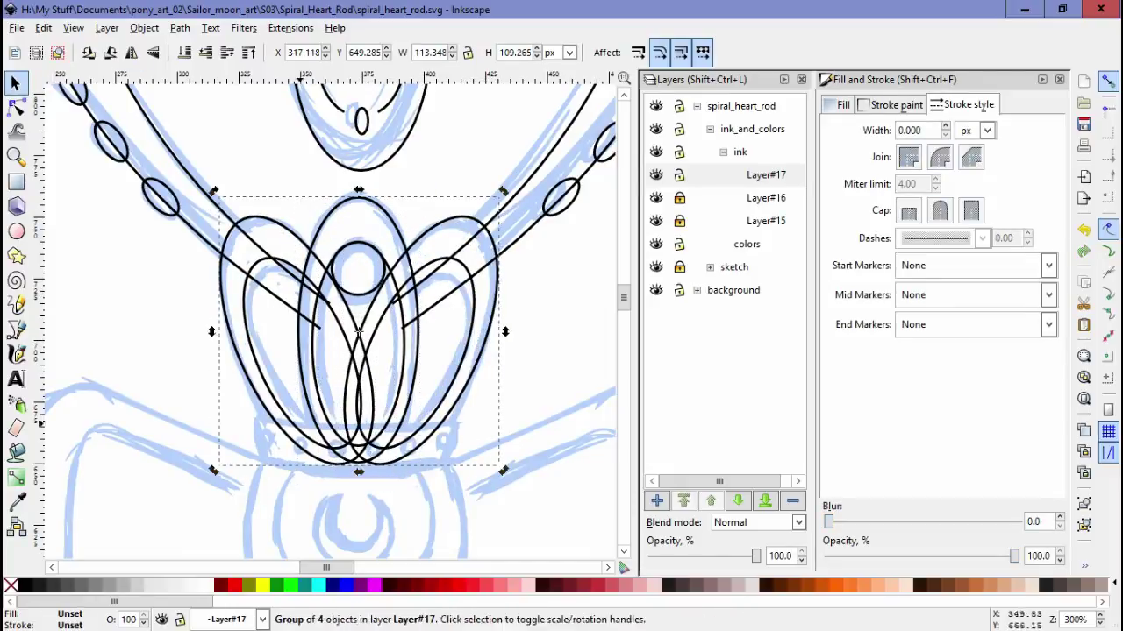
key(Escape)
Draw a closed path outlining the curved band across the base of the petals
key(5)
key(b)
scroll(325, 351, up, 5)
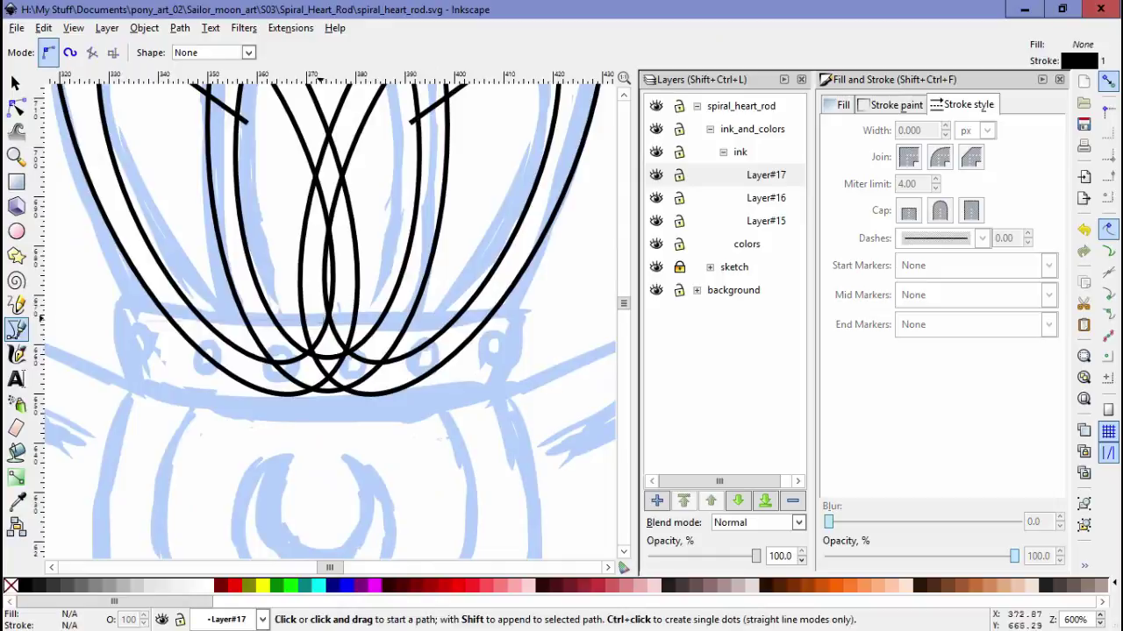
click(127, 413)
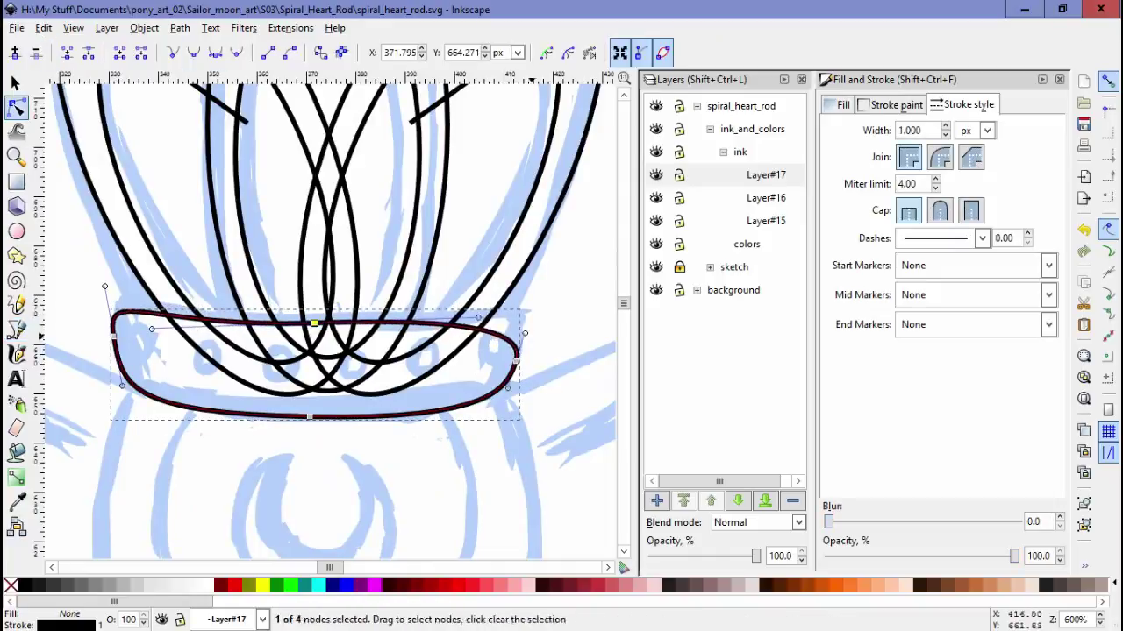
key(ctrl+z)
click(119, 300)
drag(123, 379, 143, 387)
key(ctrl+shift+z)
key(n)
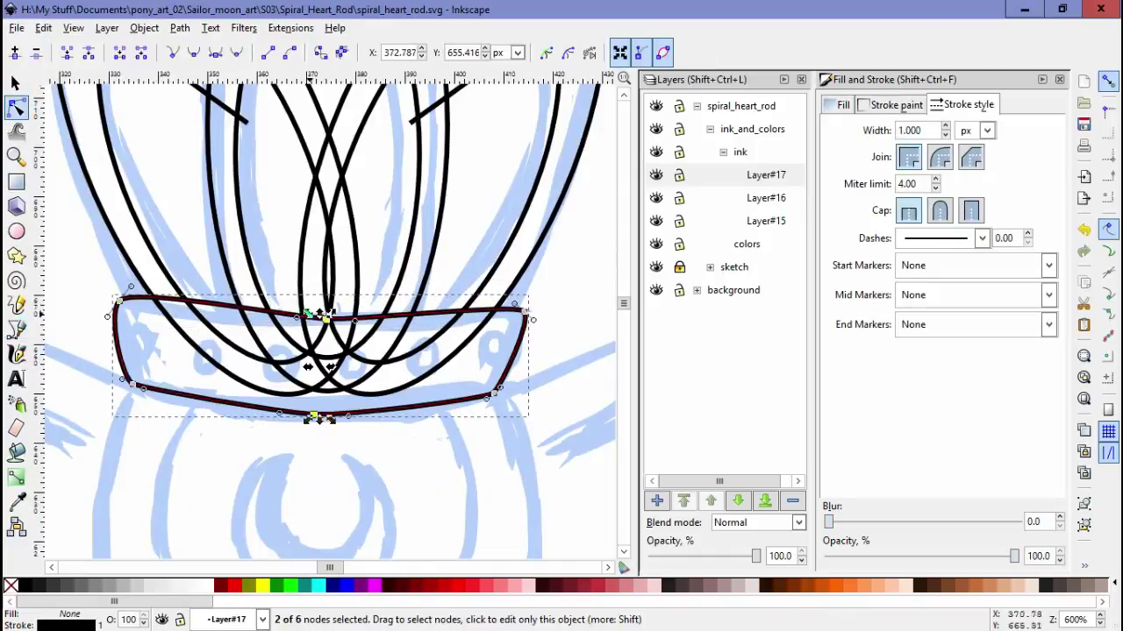
Adjust the band's corner and middle nodes so its curved outline is symmetrical
drag(302, 358, 298, 363)
click(132, 383)
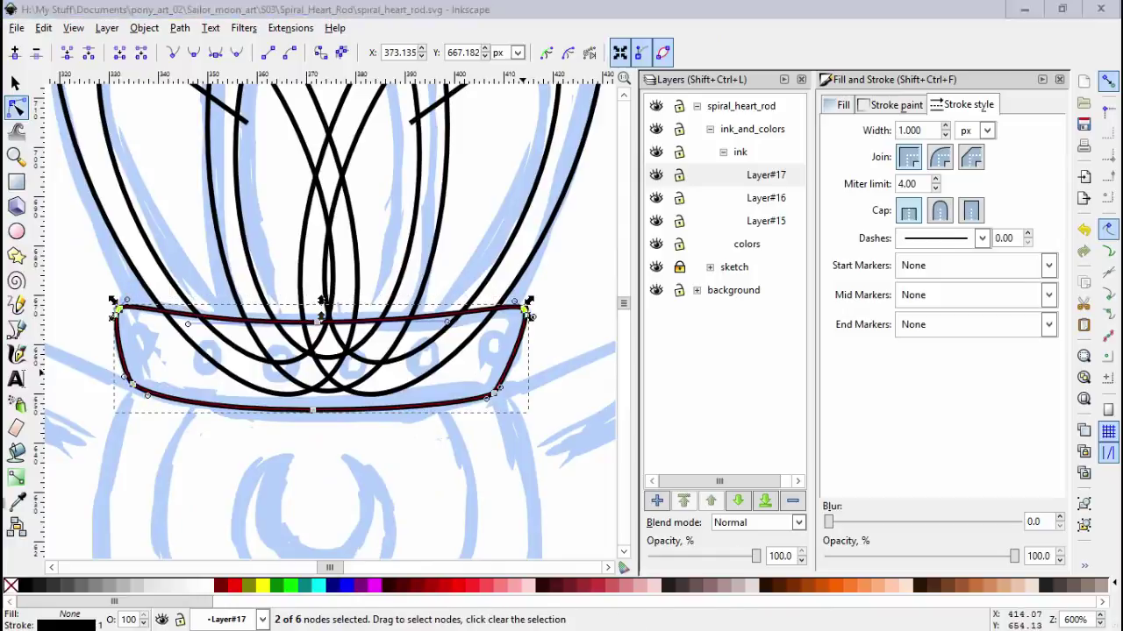
drag(528, 461, 72, 363)
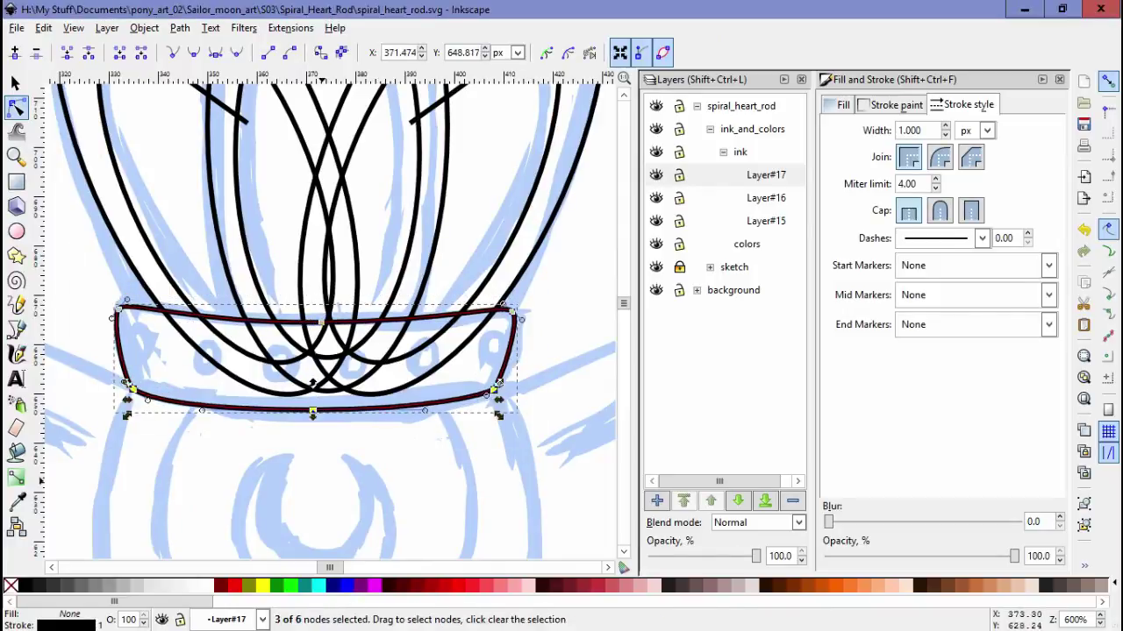
key(Escape)
scroll(275, 351, down, 2)
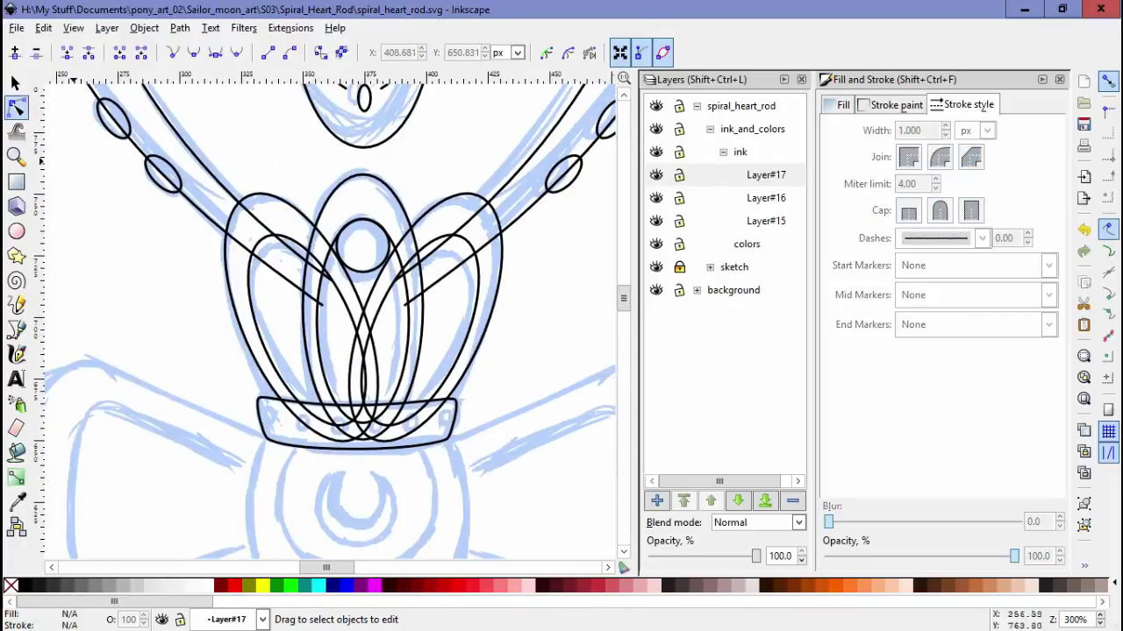
Center the band horizontally under the petals
key(s)
key(ctrl+a)
key(Tab)
key(Escape)
scroll(214, 310, up, 2)
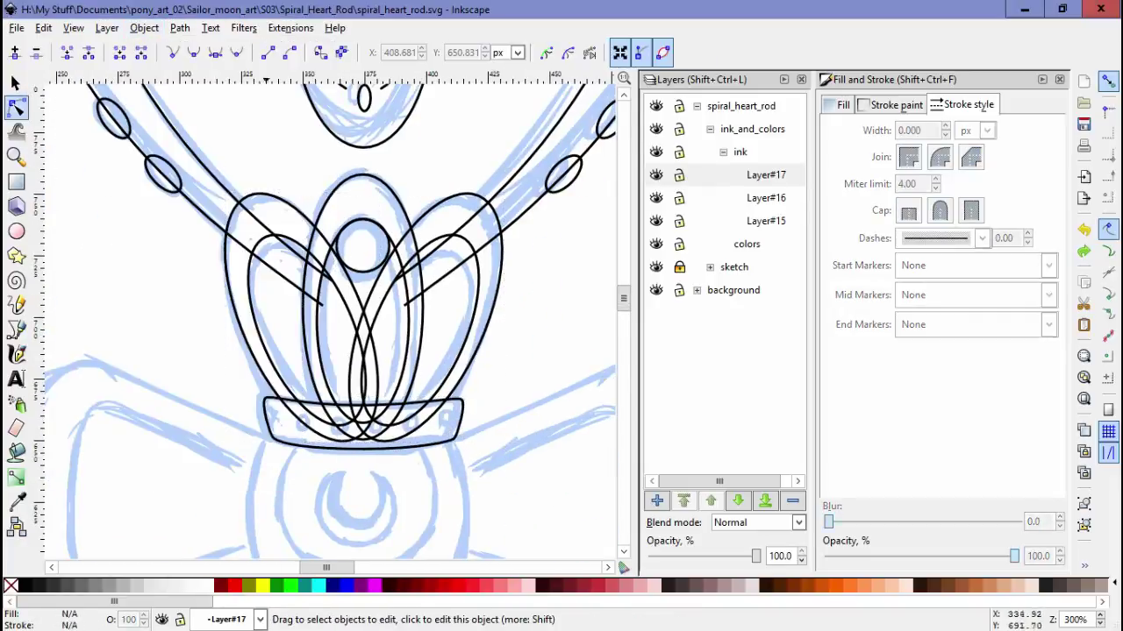
Spread the two side petals farther outward from the central petal, then group all three petals
key(Tab)
key(alt+o)
key(Escape)
shift+click(252, 300)
shift+click(502, 263)
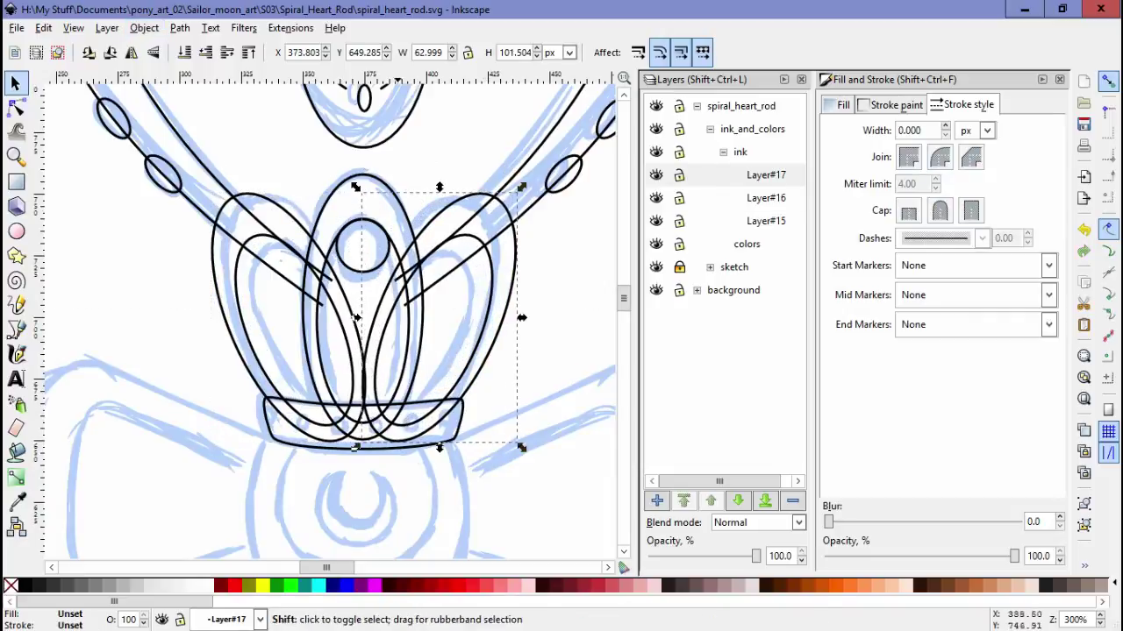
shift+click(400, 201)
key(ctrl+g)
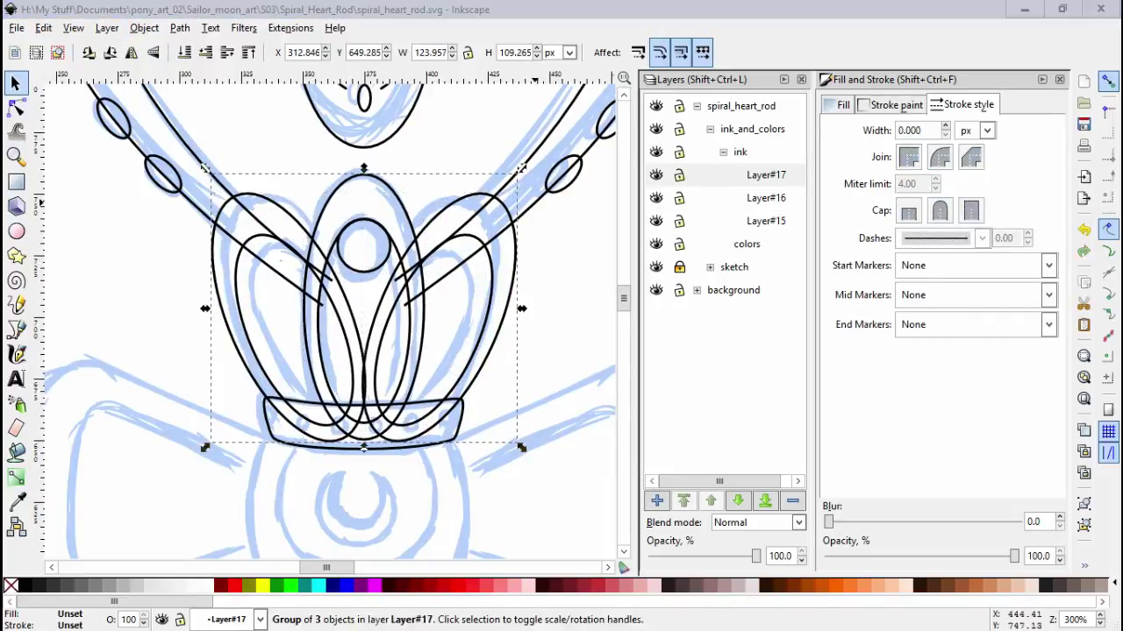
key(Escape)
Draw two small circles and a narrow tilted end ellipse as gems on the left half of the band
scroll(428, 466, up, 2)
key(e)
drag(189, 347, 219, 377)
key(s)
scroll(140, 354, up, 1)
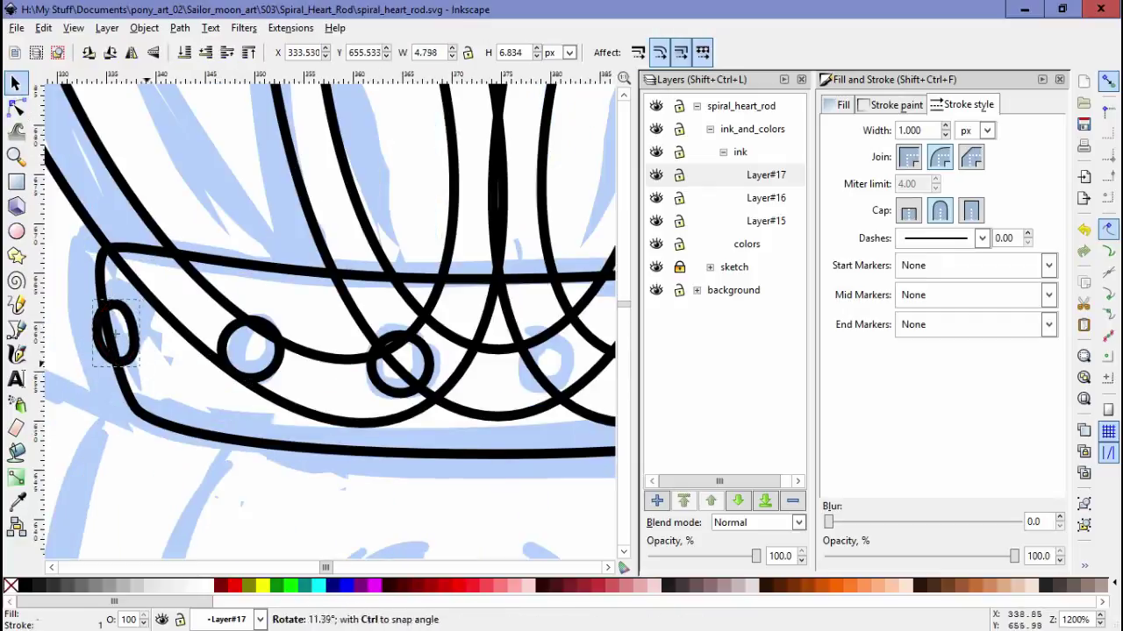
Mirror the three gems onto the band's right half and lower the inner gems to follow the band's curve
scroll(263, 342, down, 1)
drag(239, 340, 289, 340)
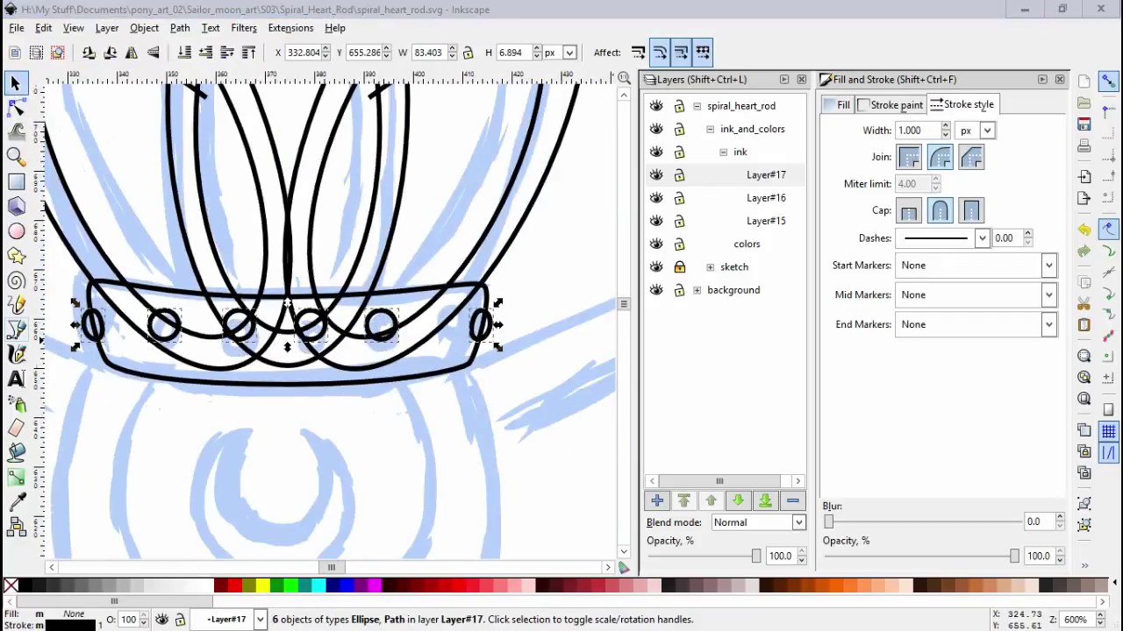
ctrl+click(167, 326)
ctrl+shift+click(405, 327)
key(Escape)
scroll(424, 377, down, 2)
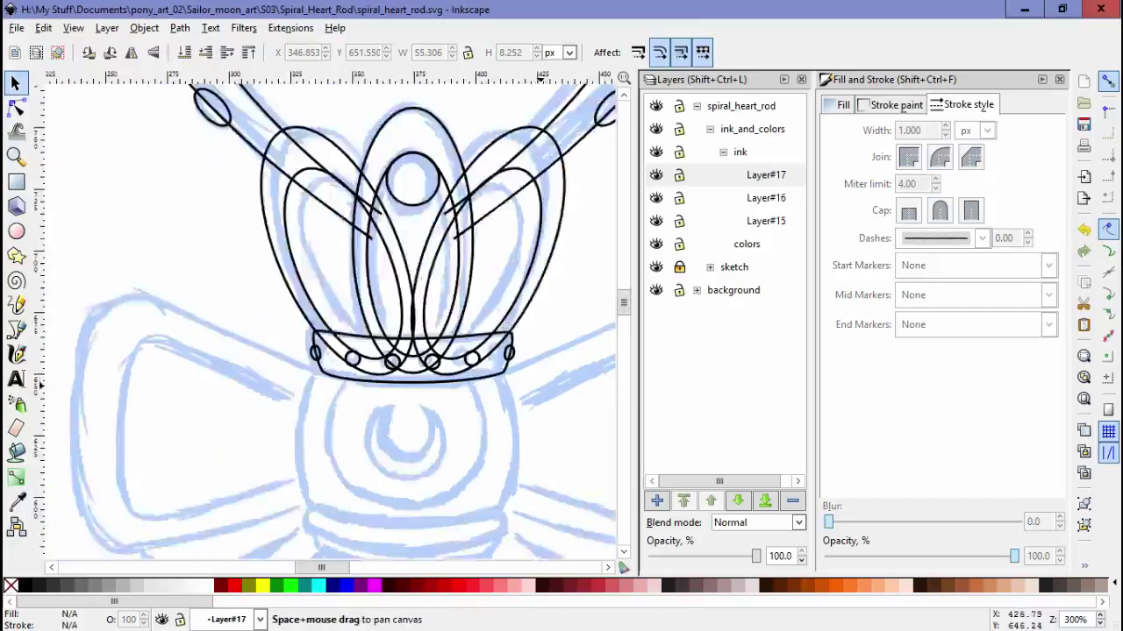
Draw the left side and lower edge of the ball below the band as a path starting at the band's lower left corner
scroll(424, 377, up, 1)
key(b)
click(235, 239)
click(212, 408)
double_click(347, 452)
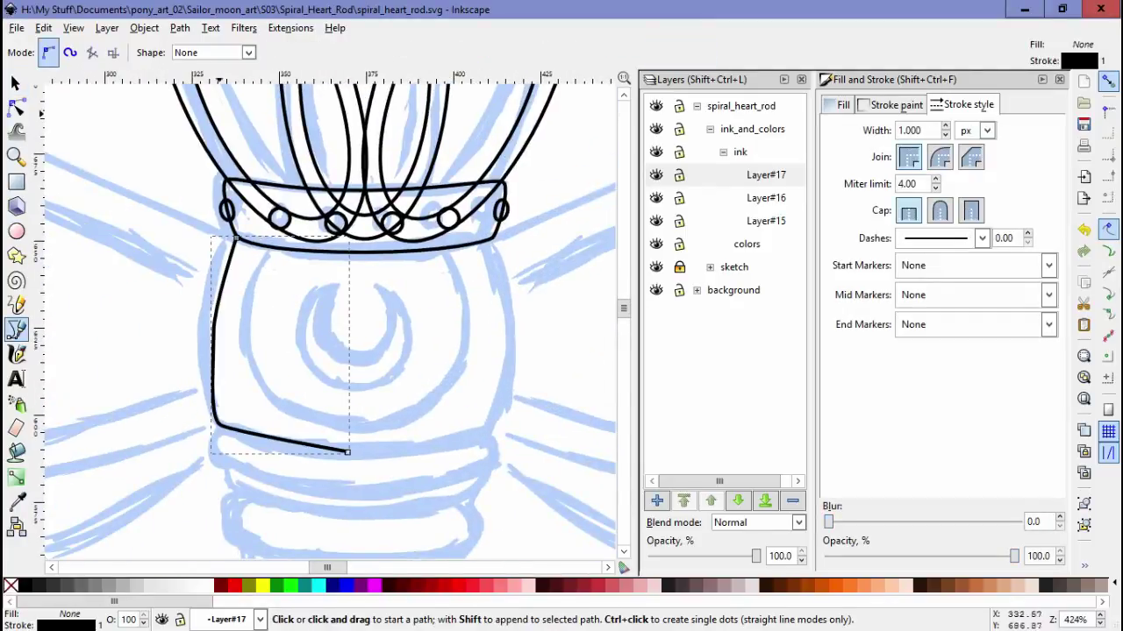
click(144, 27)
click(213, 51)
click(188, 121)
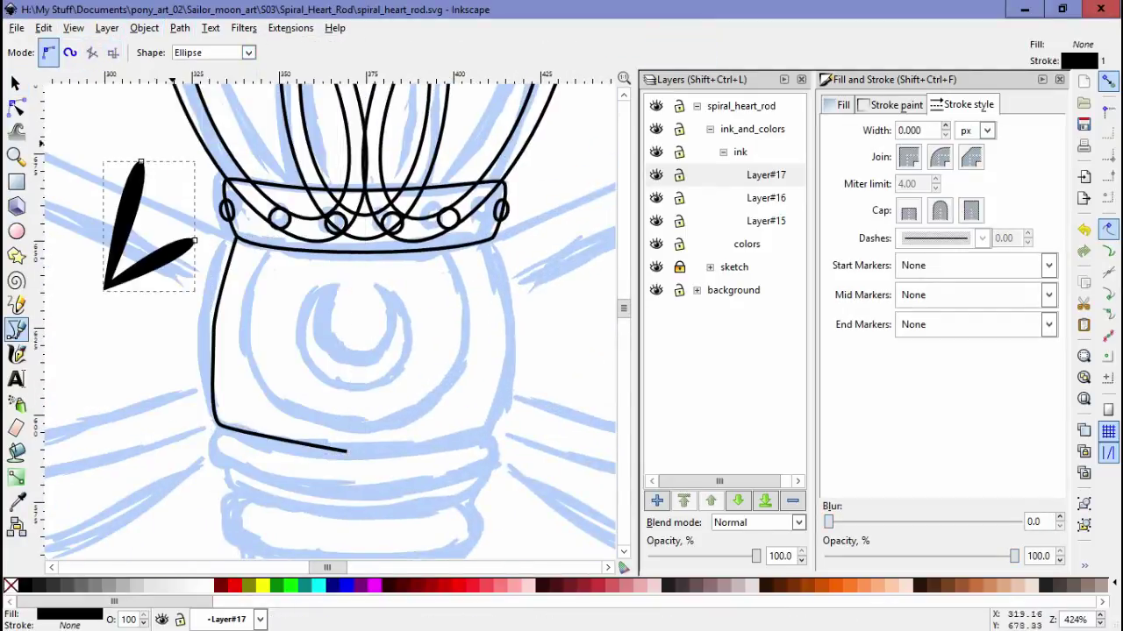
key(n)
drag(195, 242, 164, 377)
drag(104, 287, 93, 306)
key(space)
click(15, 106)
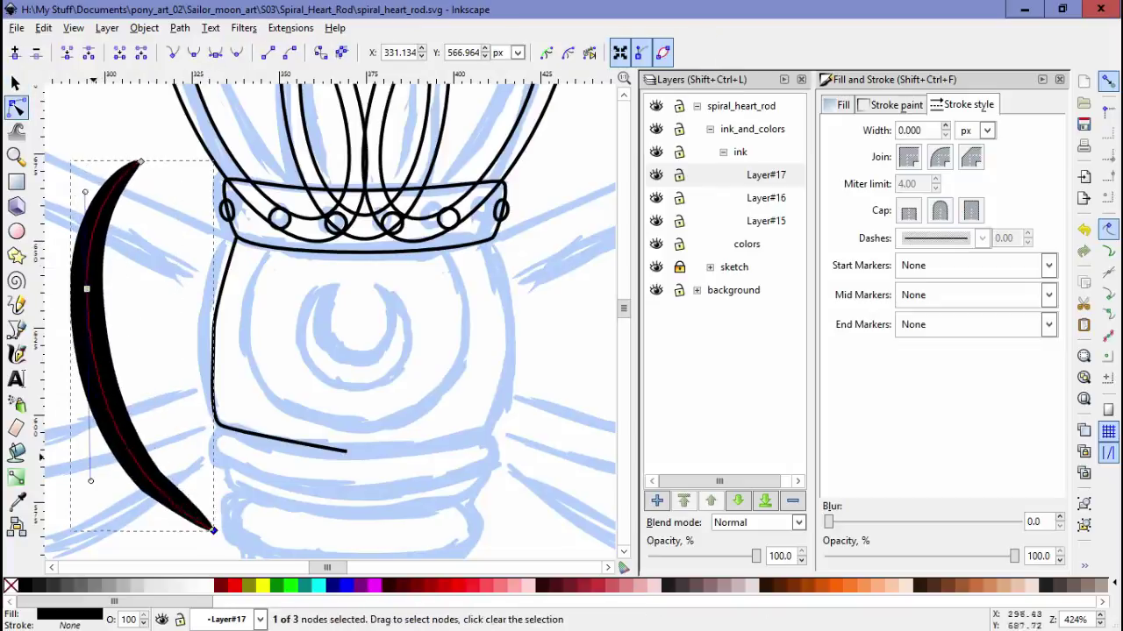
key(Delete)
Complete the ball's outline to the band's lower right corner and adjust its nodes into smooth symmetrical sides centered under the band
key(b)
key(Return)
key(n)
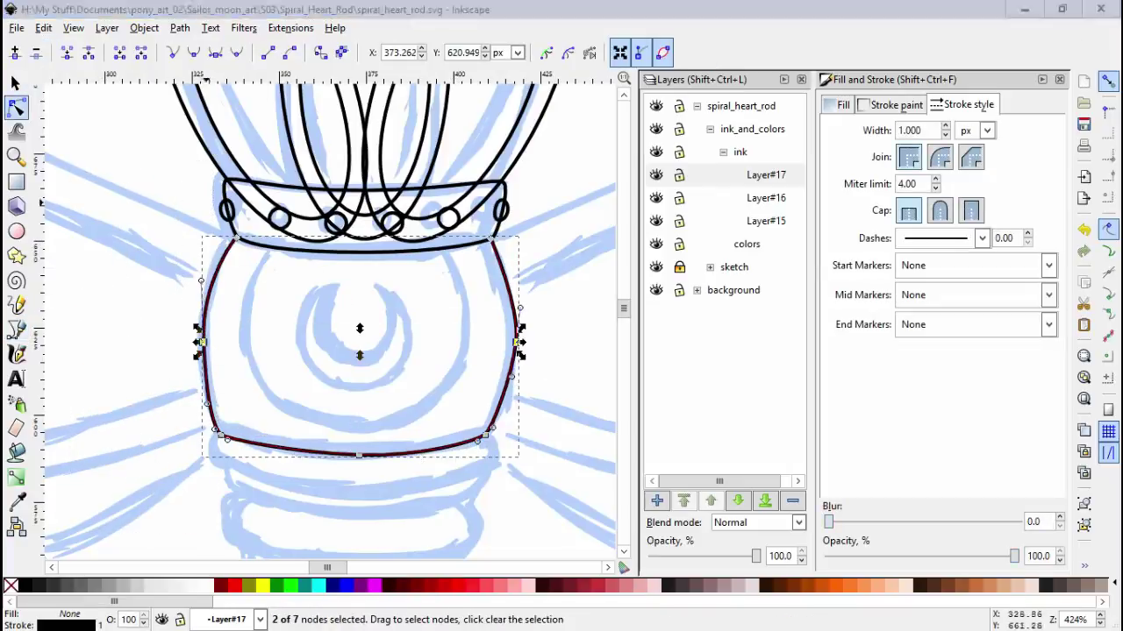
key(Right)
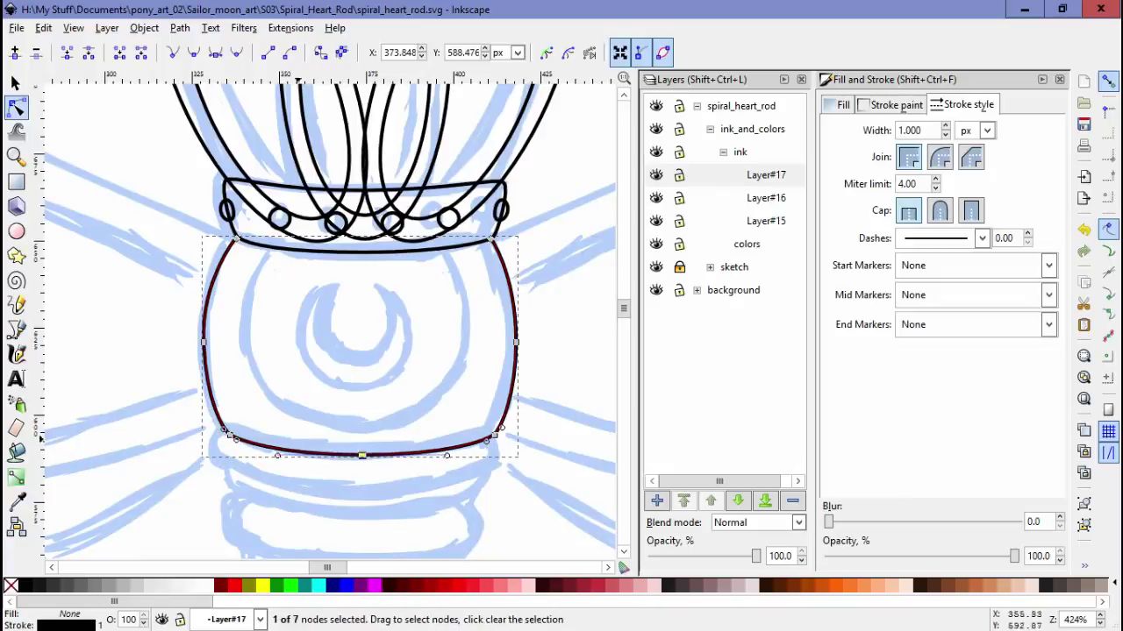
key(Right)
key(Escape)
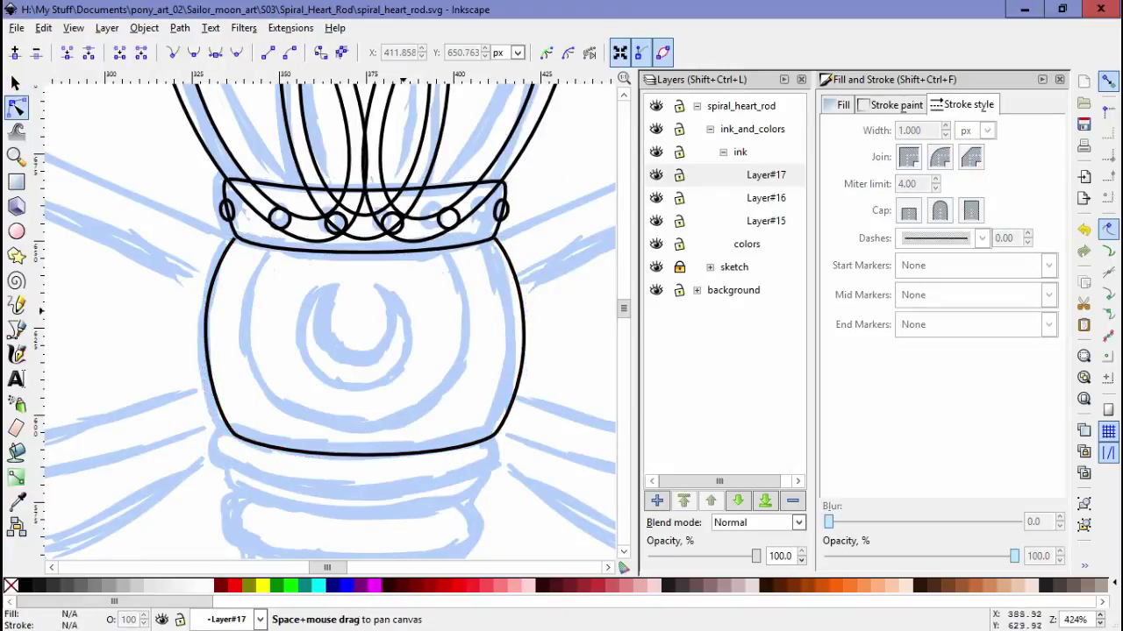
scroll(214, 391, up, 2)
drag(154, 163, 298, 452)
key(minus)
key(b)
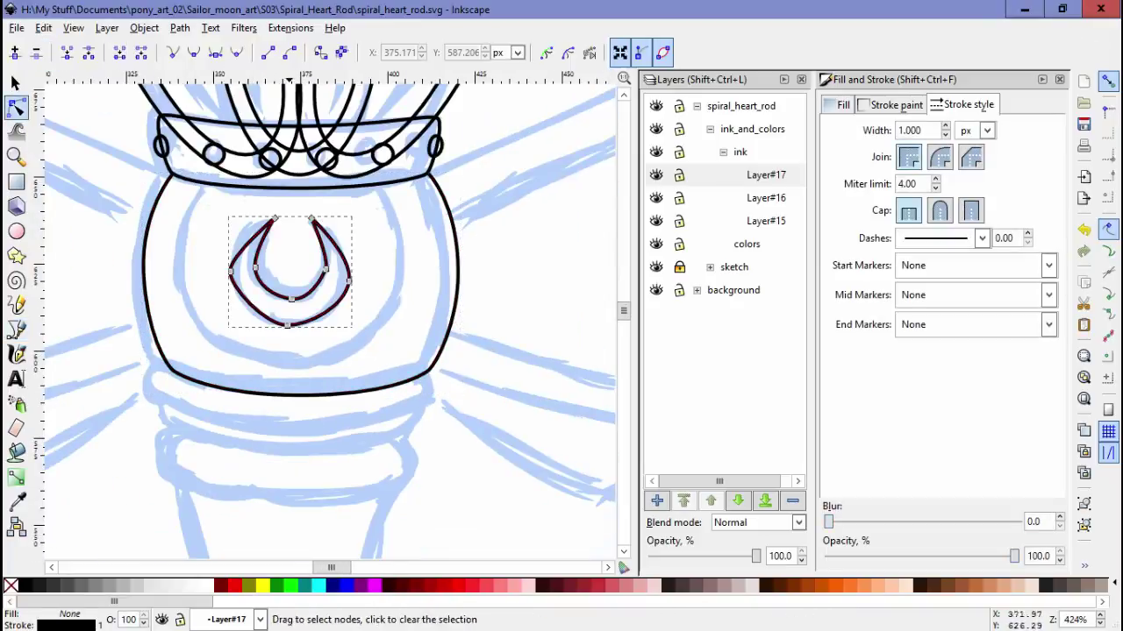
key(ctrl+z)
Ink the crescent moon from a circle about 34 px wide and center it with a surrounding circle about 67 px wide on the ball
drag(292, 262, 306, 218)
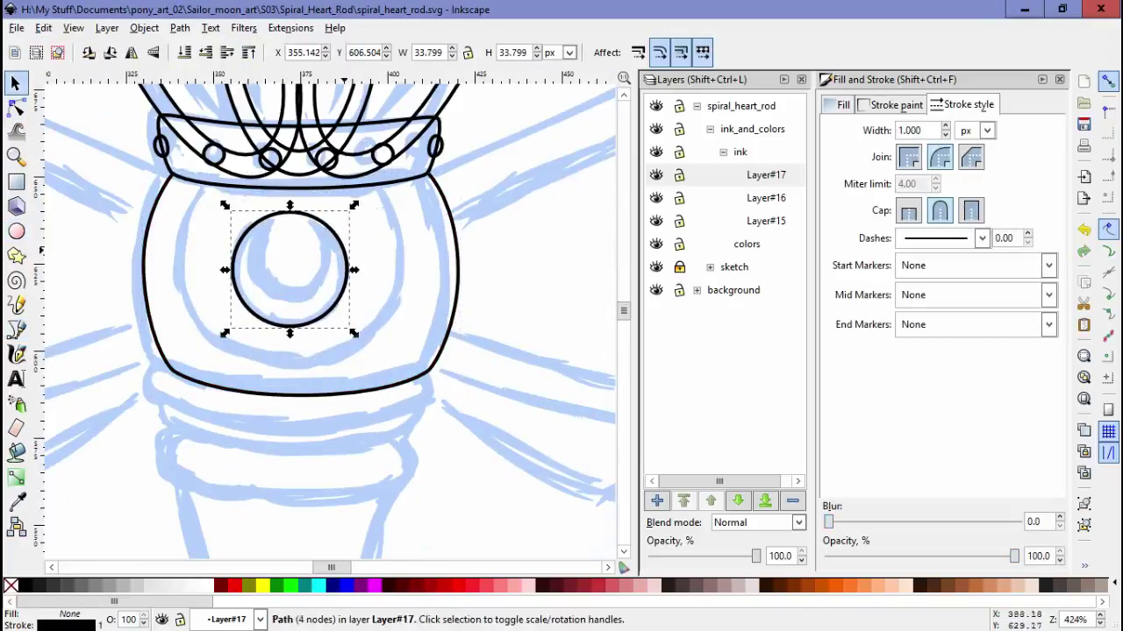
key(Escape)
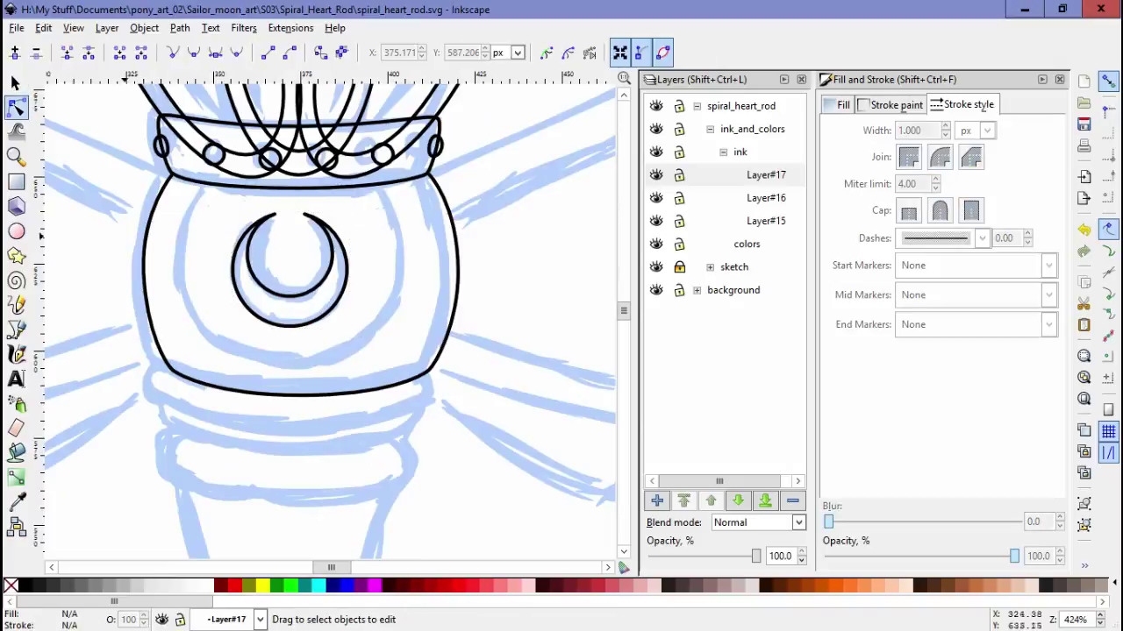
key(e)
drag(289, 254, 409, 375)
key(space)
key(ctrl+a)
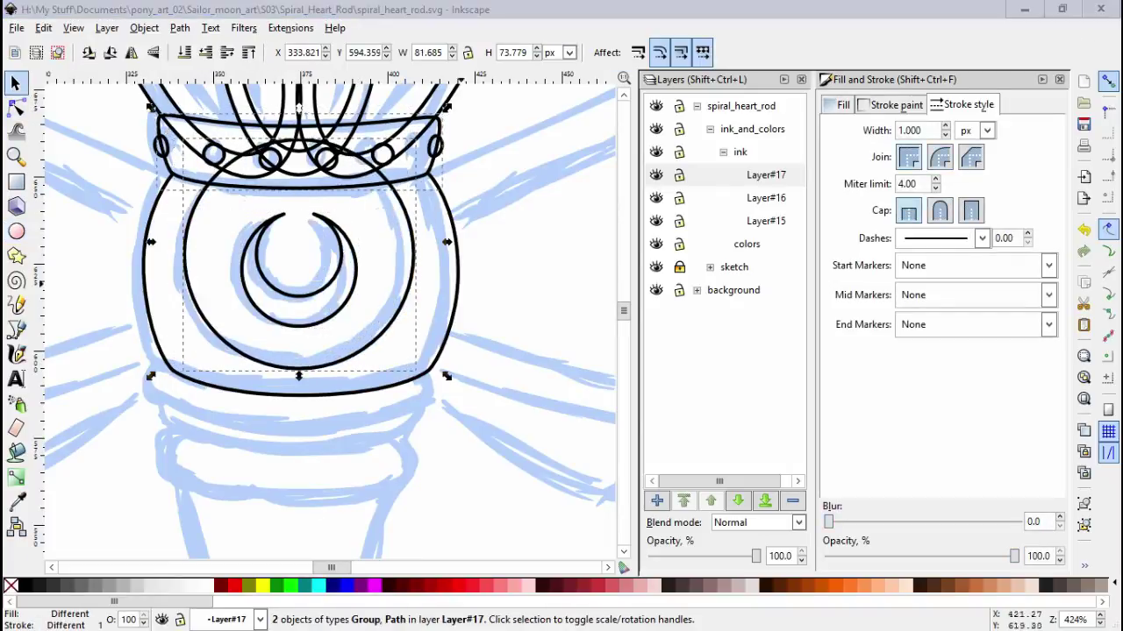
key(ctrl+g)
scroll(324, 316, left, 3)
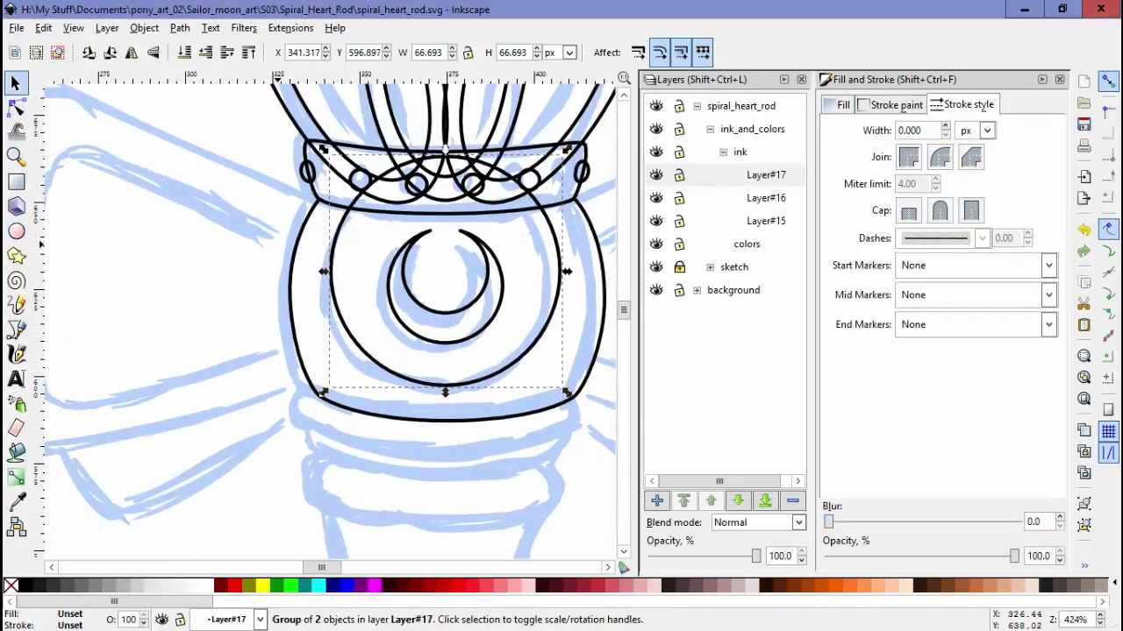
Draw the left bow loop's outer outline as a path from the band's lower left corner around to the ball's lower left corner
key(space)
key(n)
click(149, 263)
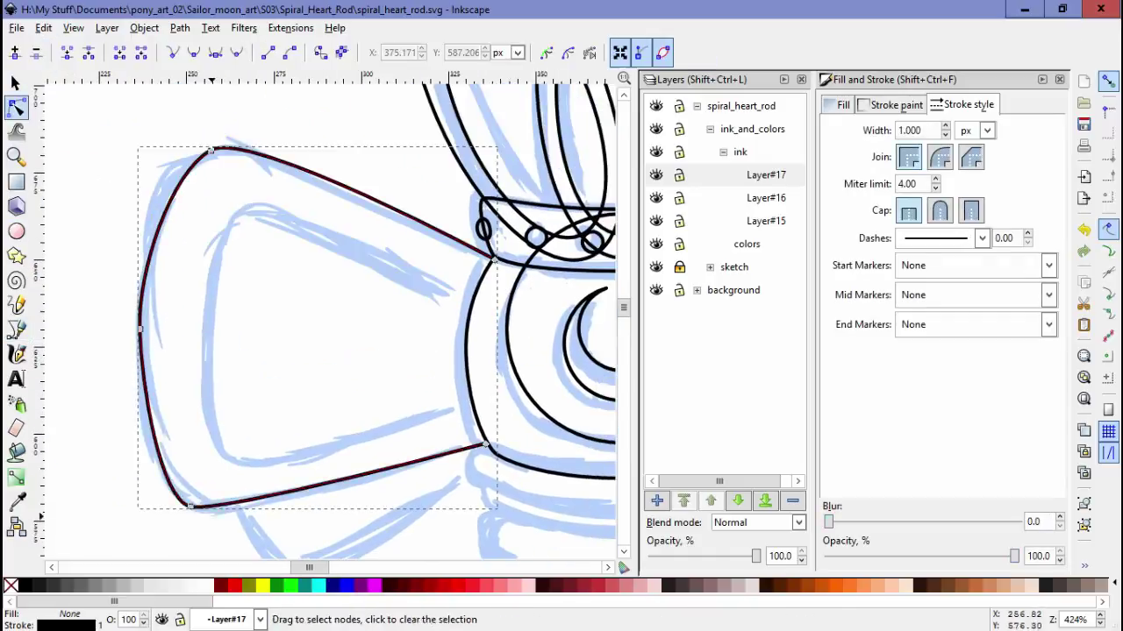
Shift the left bow loop's three outer nodes and shape their handles into evenly rounded upper and lower corners
drag(114, 123, 228, 526)
drag(141, 329, 141, 344)
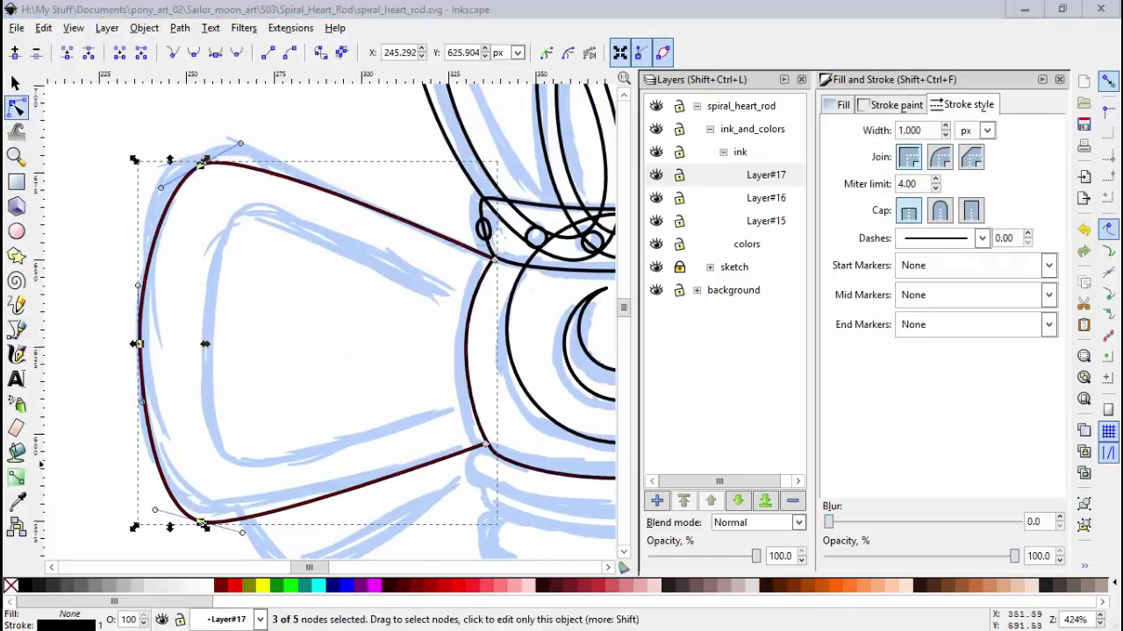
key(Escape)
scroll(264, 307, up, 2)
scroll(263, 307, down, 2)
key(Escape)
key(space)
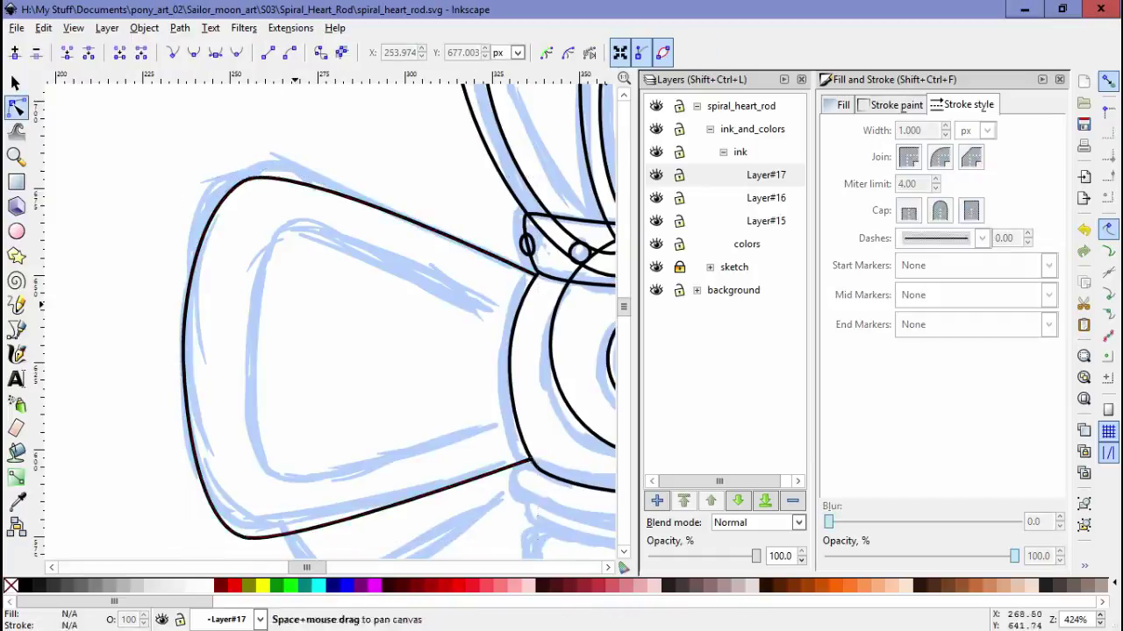
Duplicate the left bow loop's outline and scale the copy to about 78 by 70 px as the loop's inner outline
key(ctrl+d)
drag(527, 159, 513, 182)
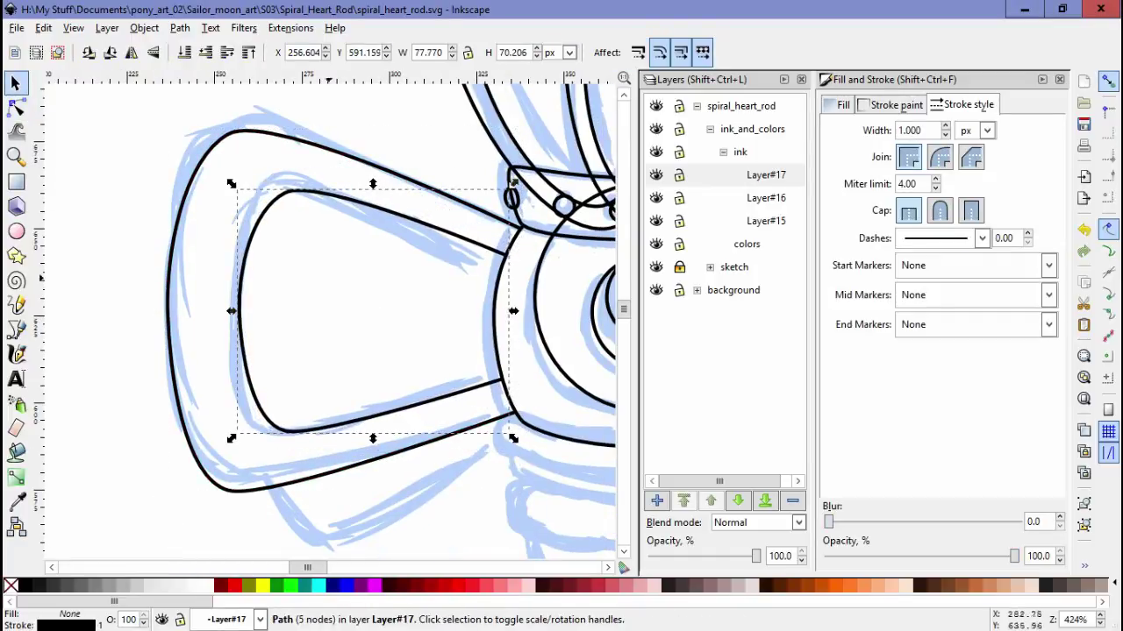
key(n)
Draw the left bow tail as a three-node path below the loop, with a rounded tip, ending near the ball's lower left corner
scroll(351, 307, down, 3)
scroll(351, 307, right, 3)
key(b)
click(173, 389)
drag(224, 443, 245, 449)
double_click(399, 348)
key(n)
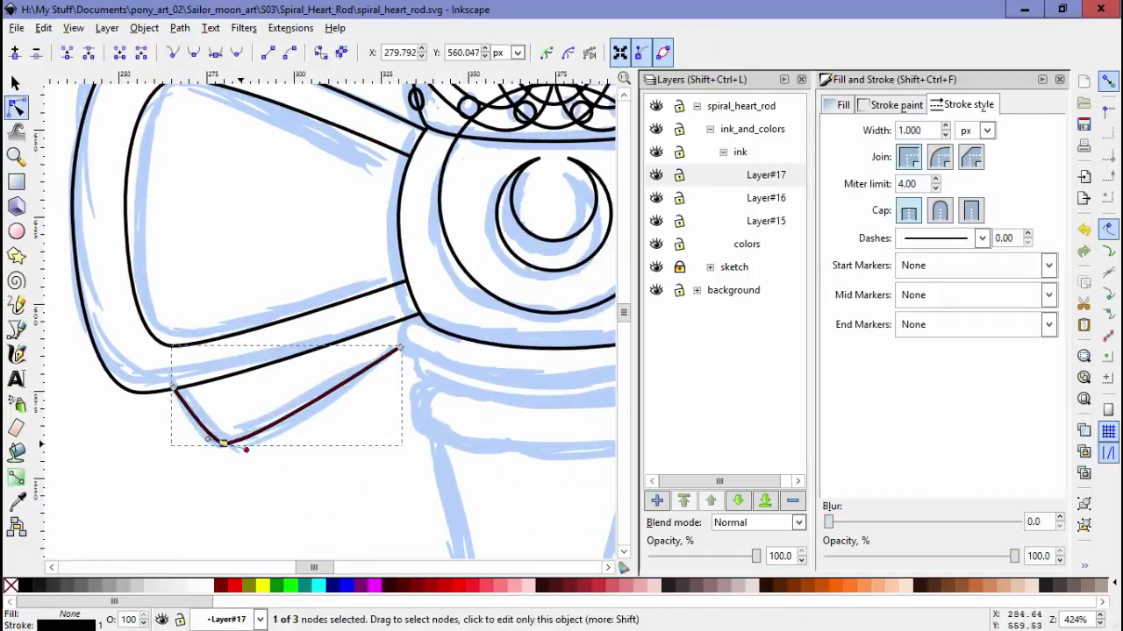
Group the left bow loop with its tail and place a mirrored clone on the ball's right side
key(s)
key(minus)
key(minus)
key(ctrl+g)
key(Tab)
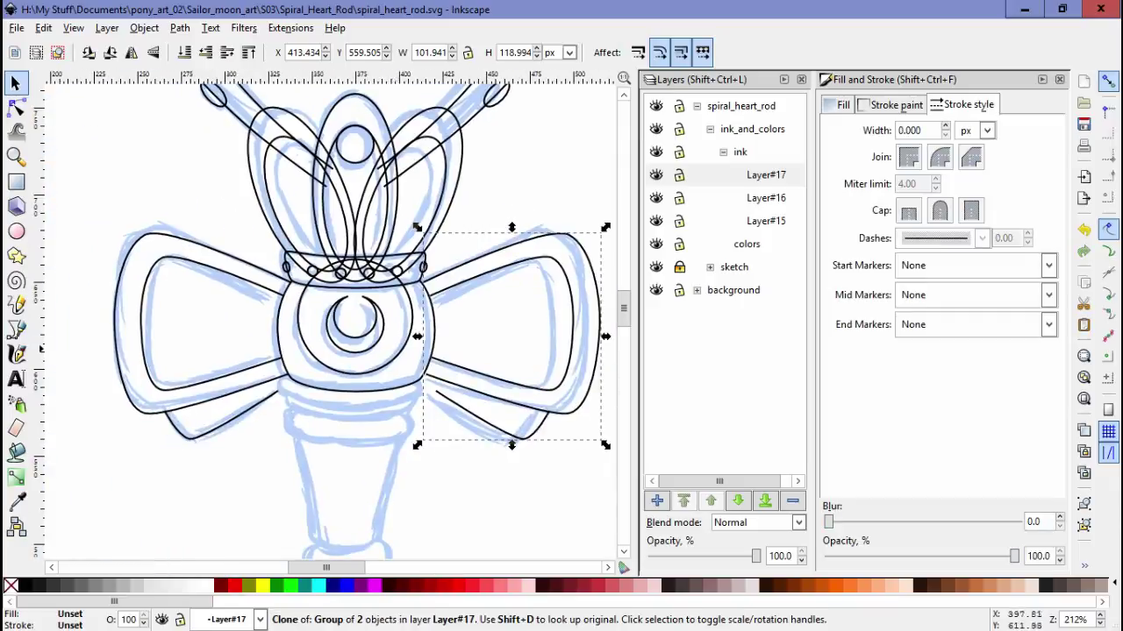
shift+click(263, 140)
Draw a wide rounded rectangle under the ball and convert it to a path with its long edges curved downward
scroll(356, 227, up, 3)
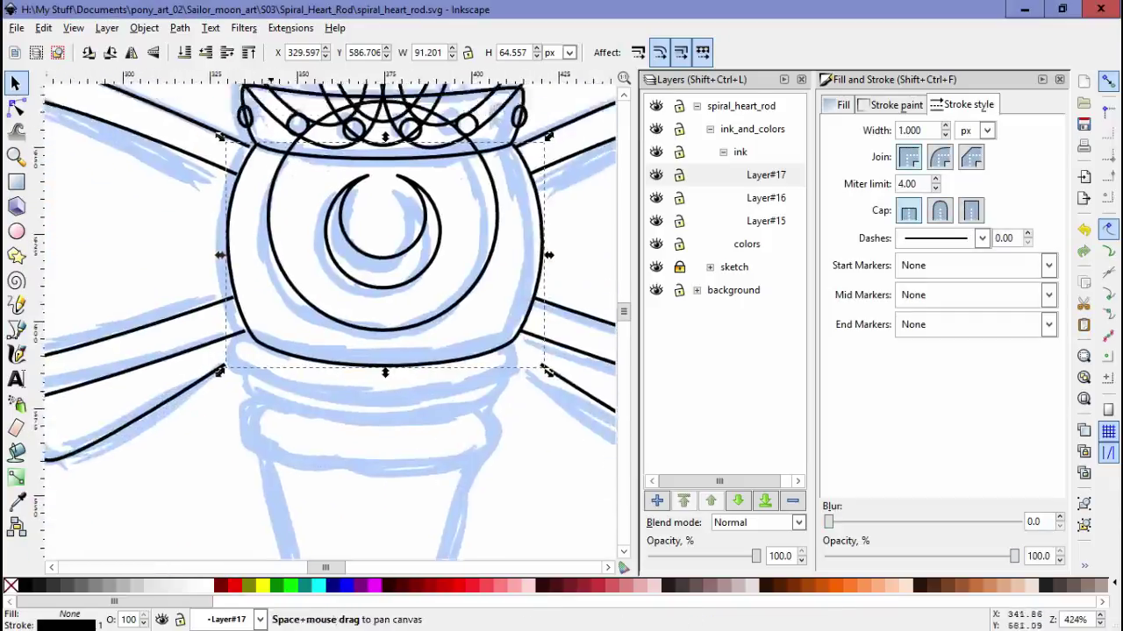
key(r)
mouse_move(175, 389)
mouse_down()
mouse_move(523, 426)
mouse_move(513, 388)
mouse_up()
click(180, 27)
click(210, 45)
key(n)
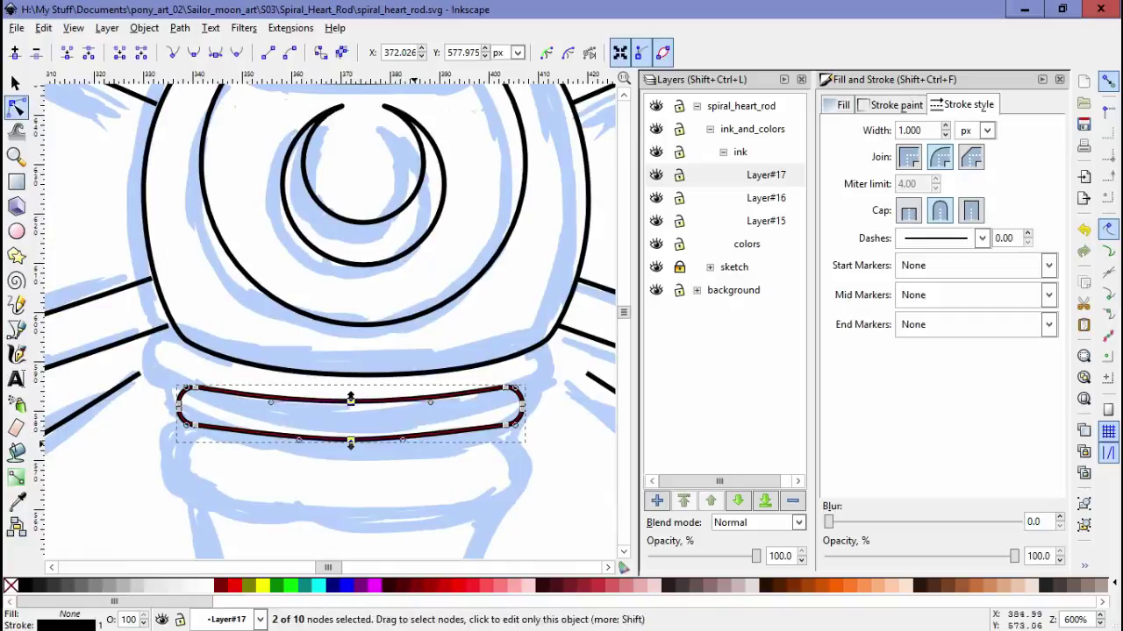
Widen the upper ring to about 80 px, deepen its curve and raise it against the ball's lower edge
key(s)
key(n)
key(Up)
key(Up)
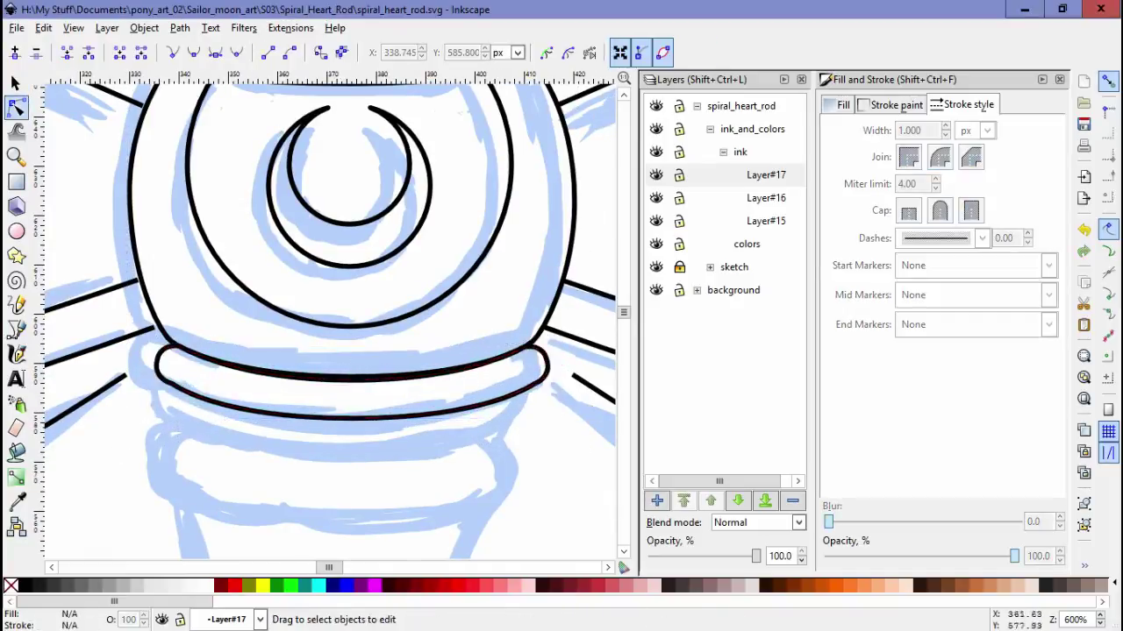
Refine the upper ring's nodes, removing surplus ones, so its edges curve evenly into the rounded ends
scroll(182, 432, up, 2)
scroll(53, 325, right, 6)
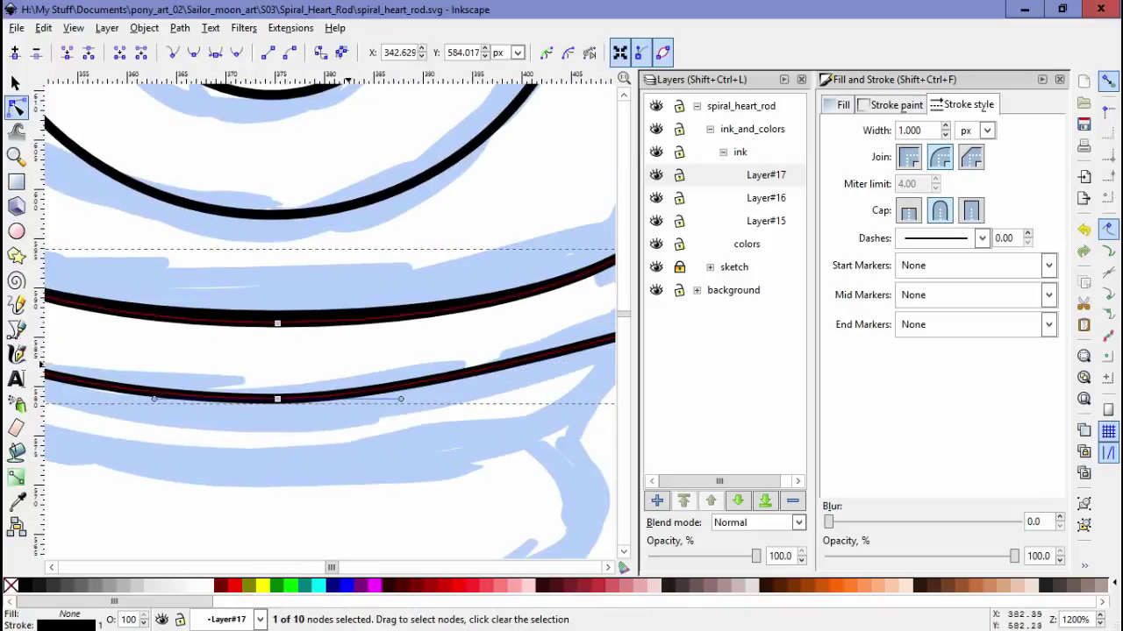
scroll(324, 316, left, 6)
scroll(325, 316, right, 6)
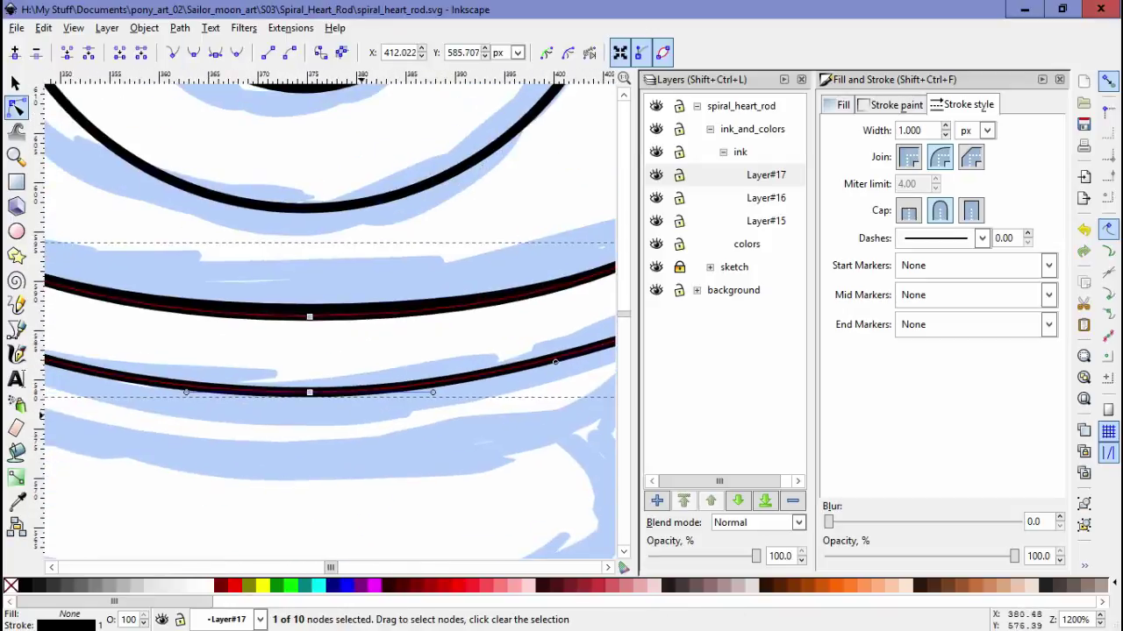
scroll(325, 315, down, 2)
scroll(325, 315, up, 1)
key(Escape)
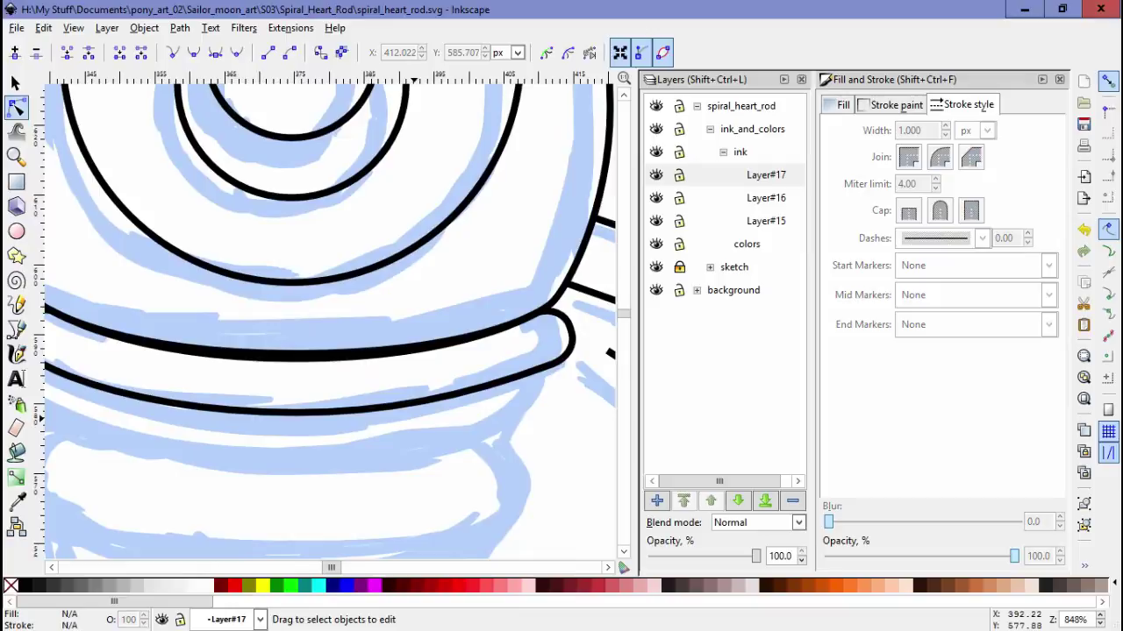
scroll(421, 399, down, 1)
click(500, 393)
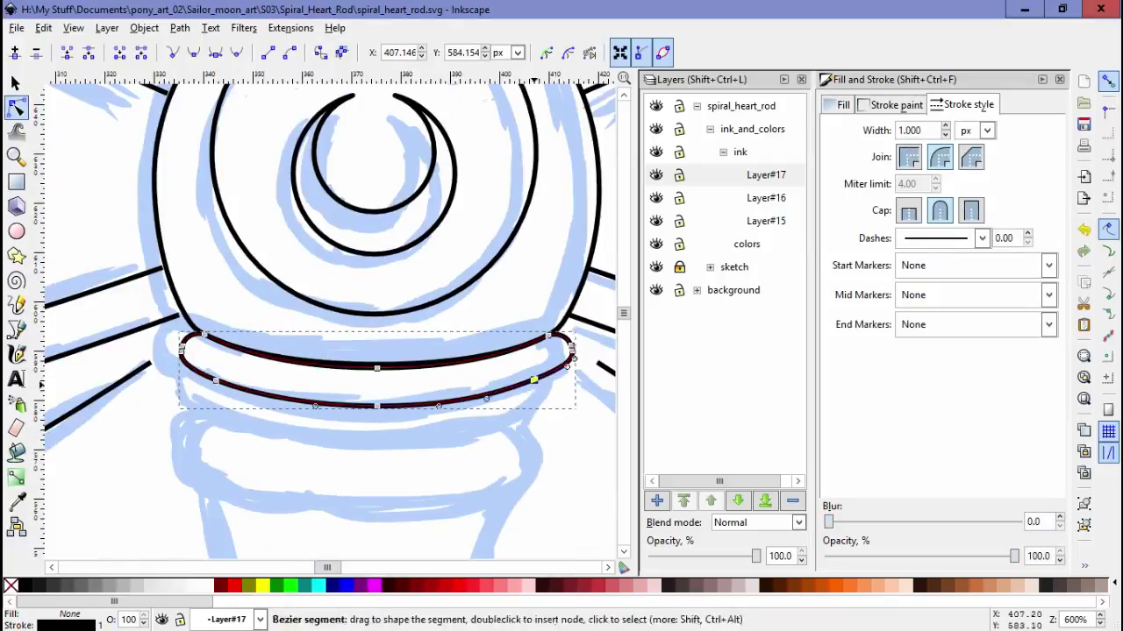
click(376, 367)
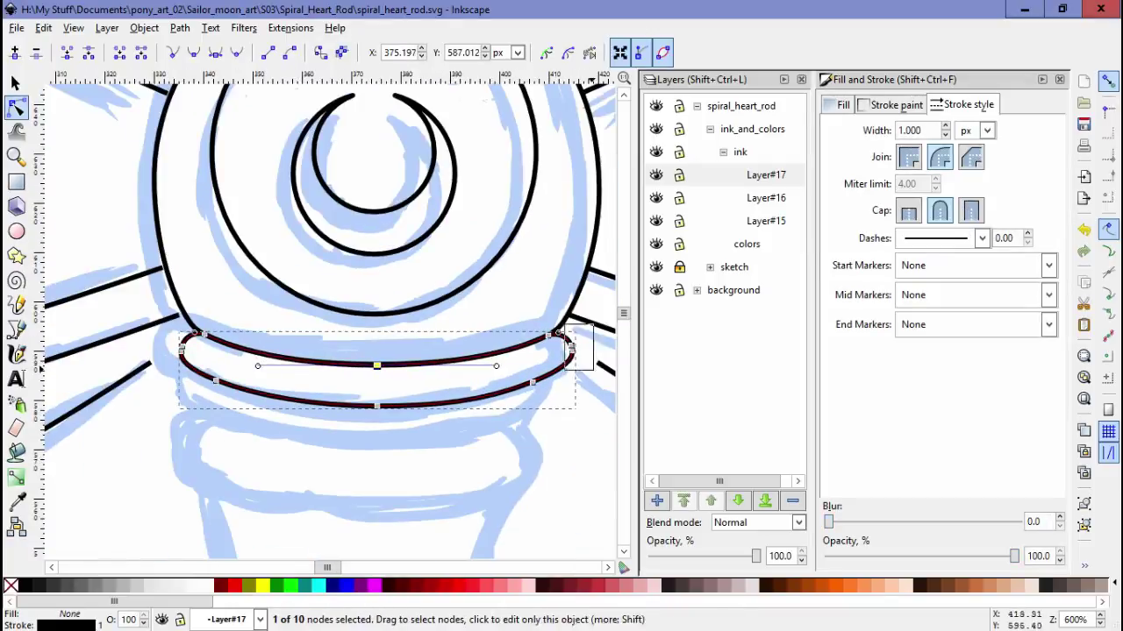
click(570, 348)
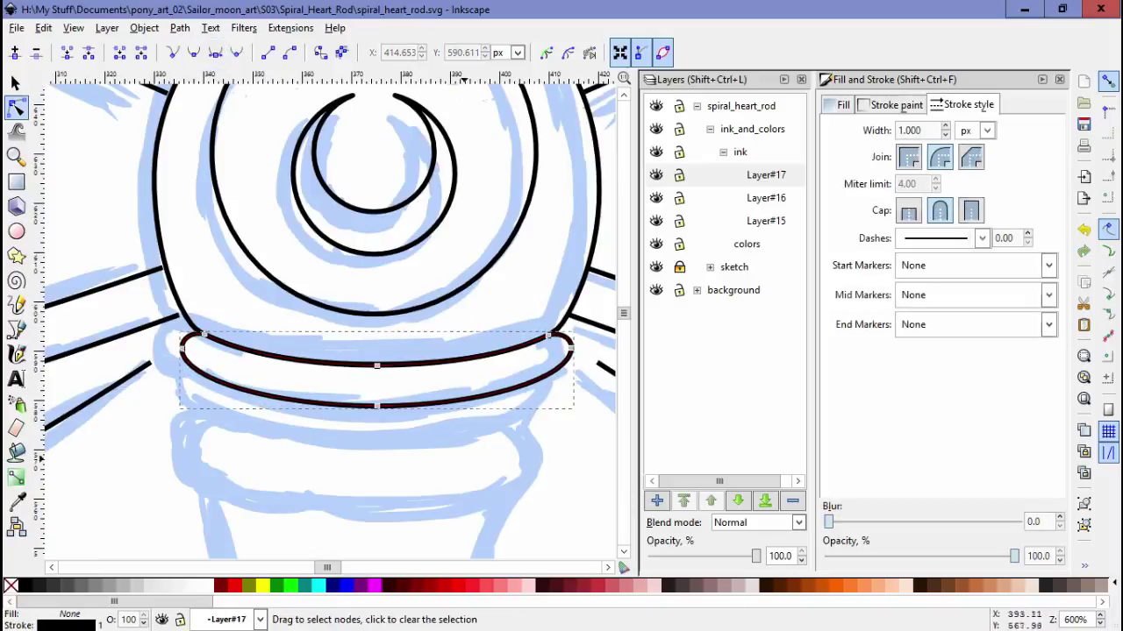
Draw a short slanted line below the upper ring's left end and mirror it as a clone on the right
scroll(202, 342, up, 2)
key(b)
click(199, 294)
double_click(225, 394)
key(n)
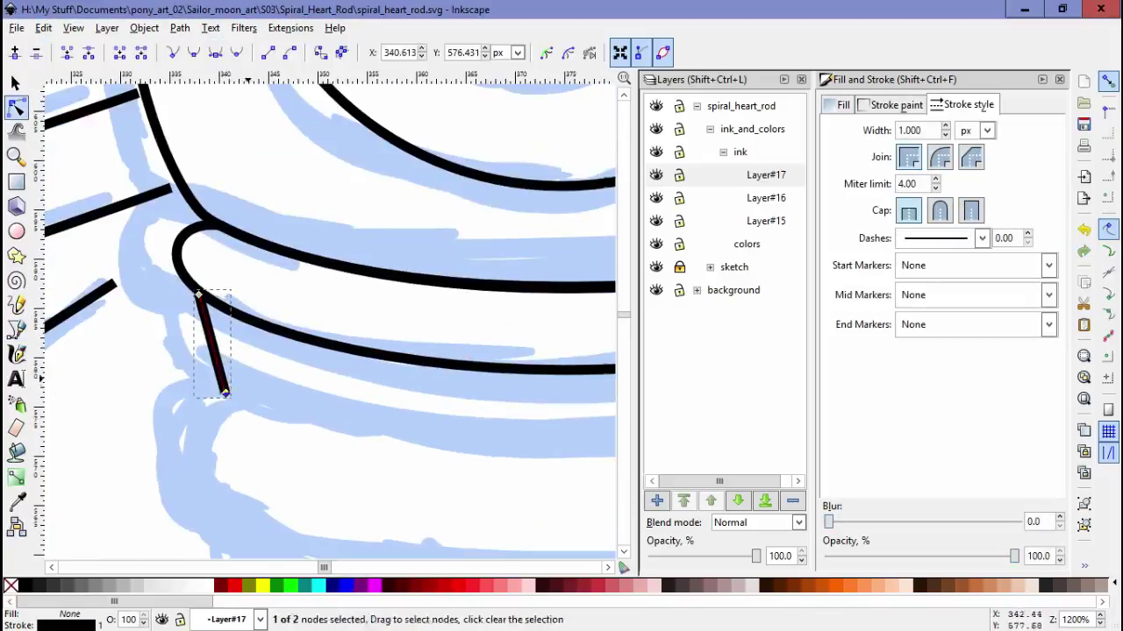
scroll(119, 312, down, 2)
key(Escape)
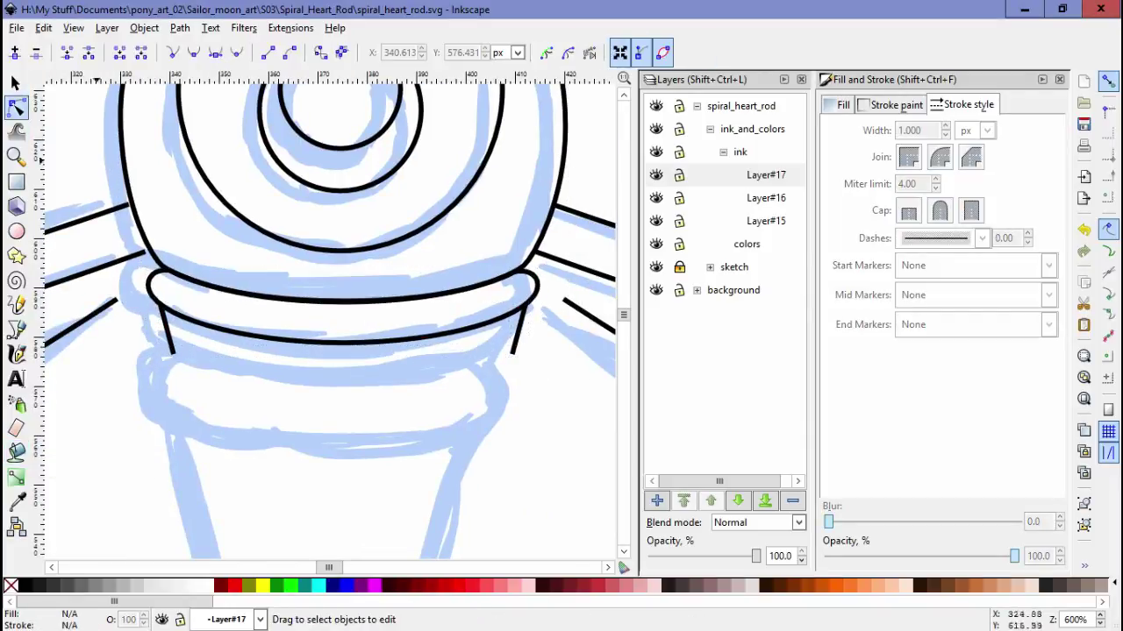
Draw the lower ring freehand as a closed curved path below the side lines and cut away its left half
key(b)
click(154, 355)
key(n)
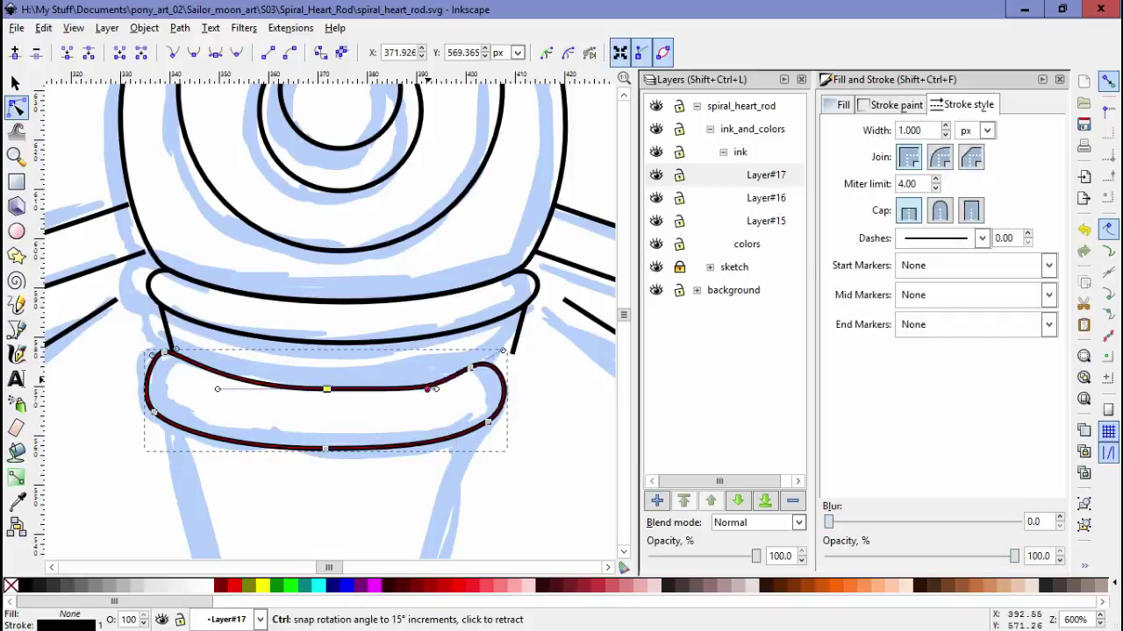
drag(289, 369, 369, 461)
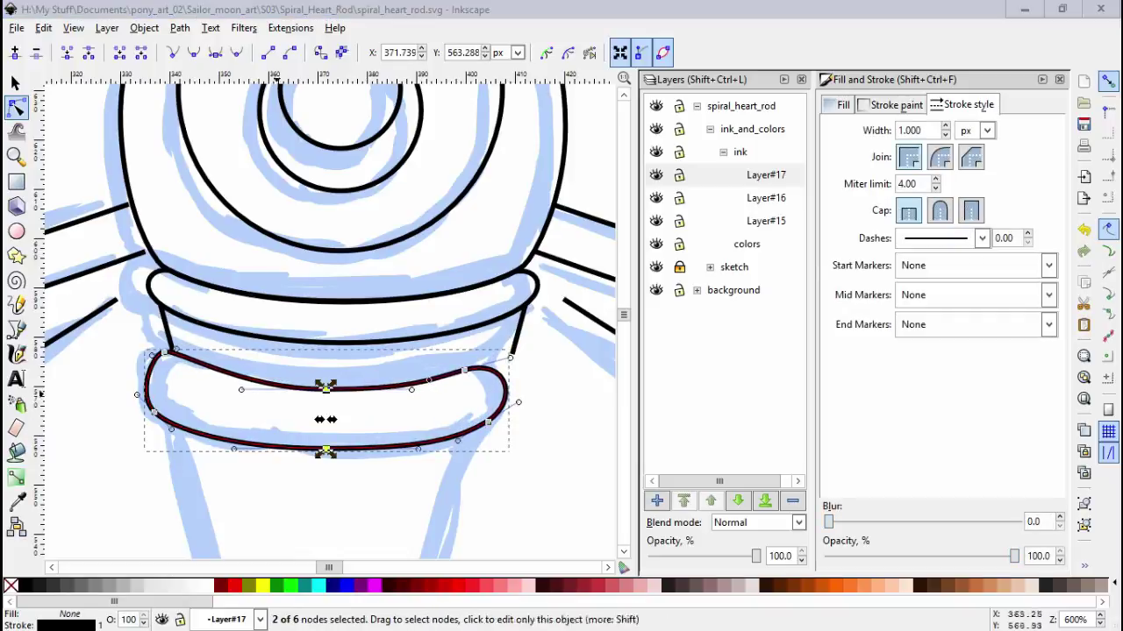
drag(180, 338, 46, 433)
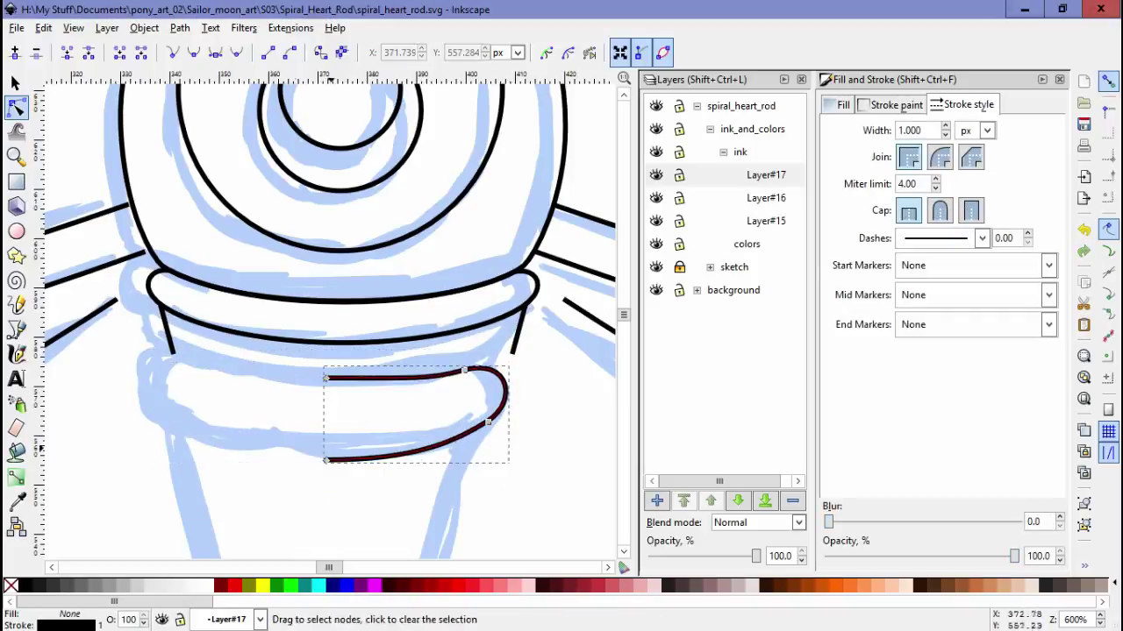
Mirror the lower ring's right half onto the left side to form a symmetrical ring
key(s)
key(ctrl+d)
key(h)
drag(426, 375, 256, 368)
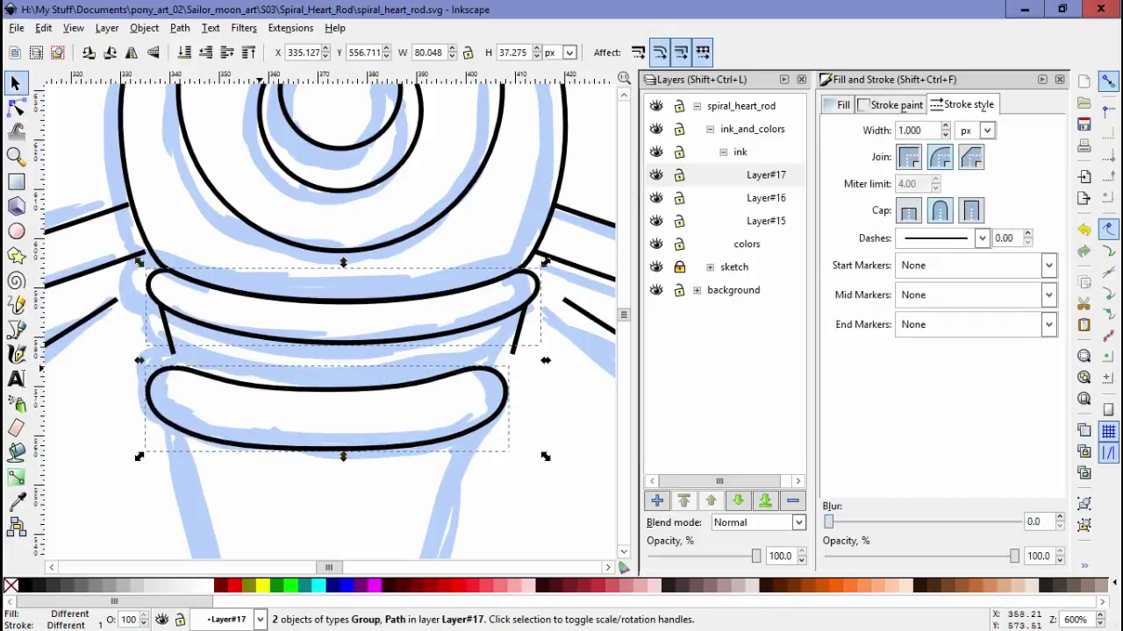
Center the lower ring under the upper one and adjust its middle and end nodes to match the upper ring's curve
mouse_move(353, 388)
mouse_down()
mouse_move(353, 372)
mouse_move(320, 463)
mouse_up()
key(n)
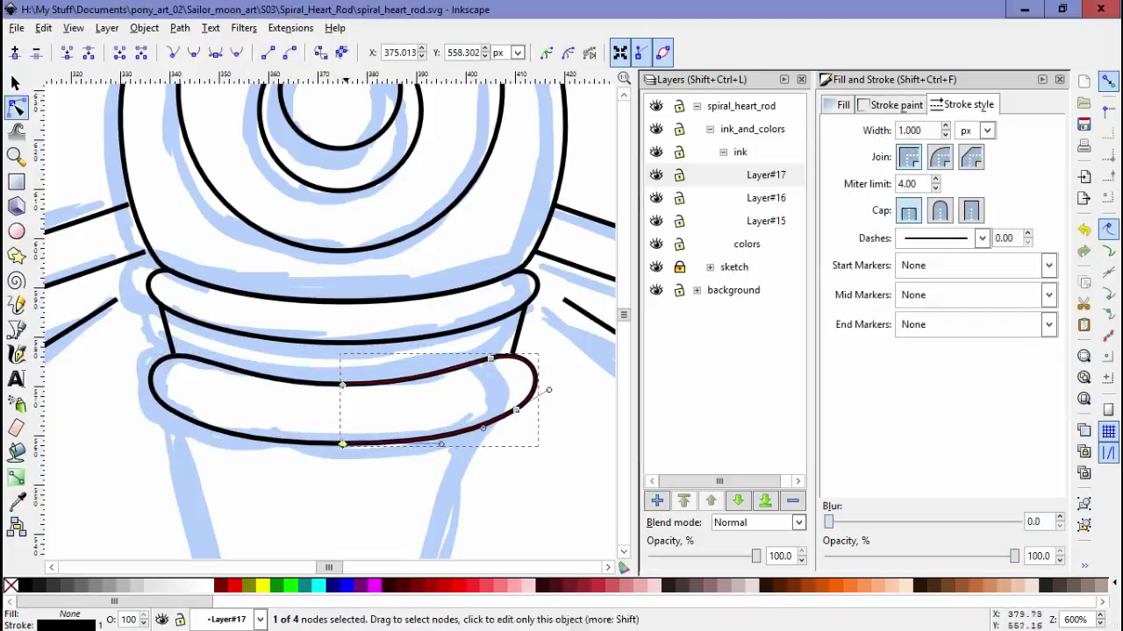
click(342, 378)
key(Escape)
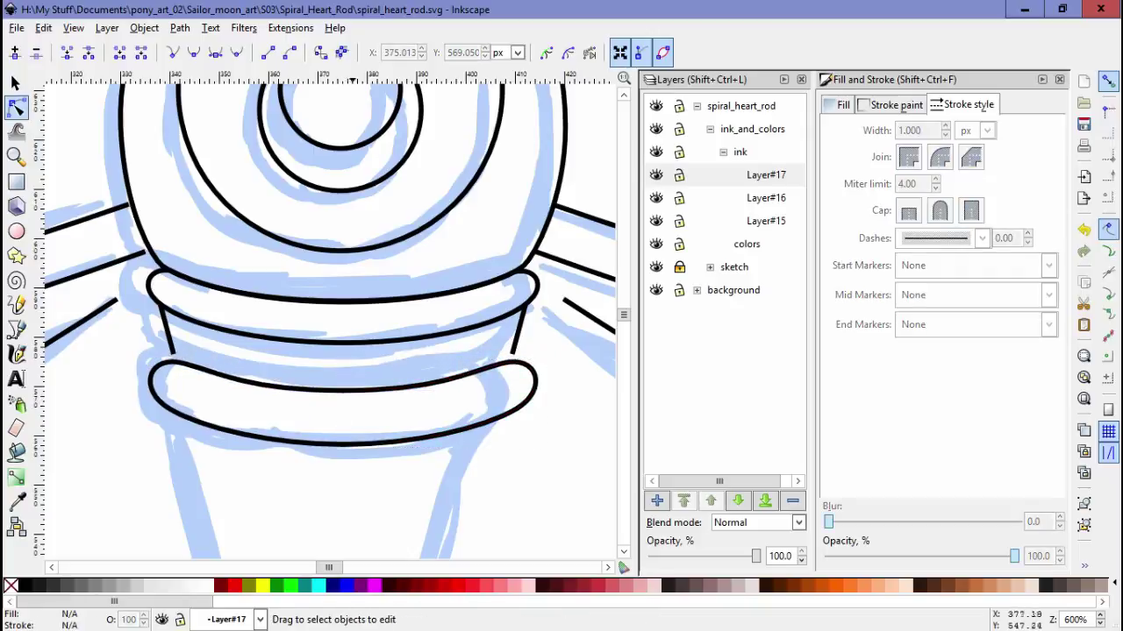
key(s)
key(n)
click(517, 399)
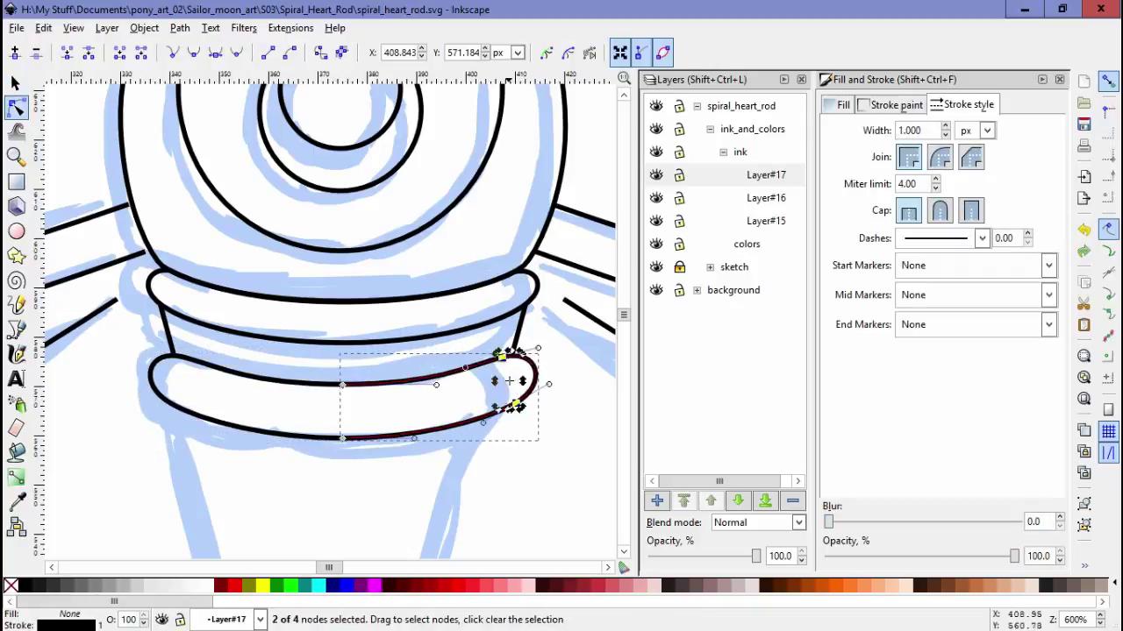
drag(561, 465, 516, 404)
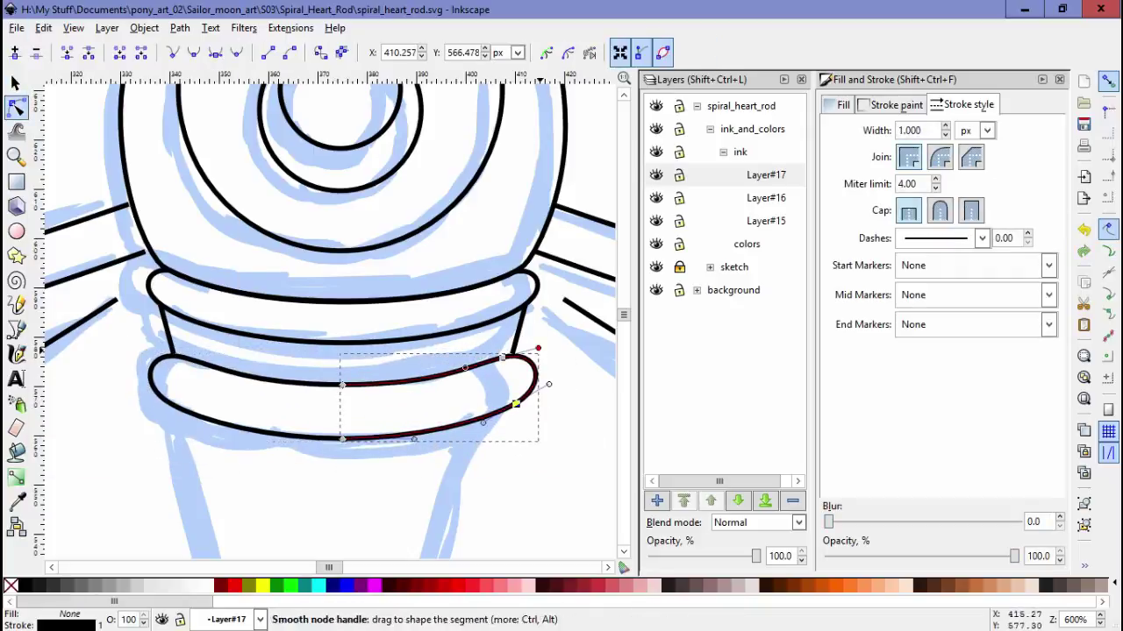
key(space)
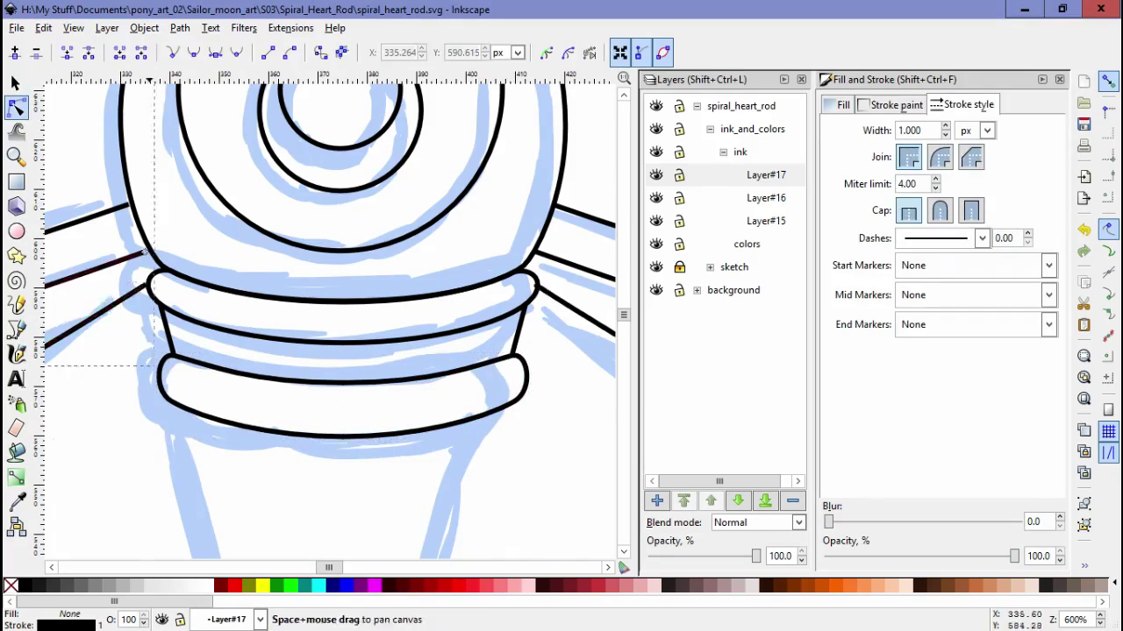
Move the left bow loop's end nodes exactly onto the ball's outline and the band's lower left corner
scroll(116, 300, up, 3)
click(117, 300)
scroll(280, 281, down, 3)
scroll(290, 237, up, 2)
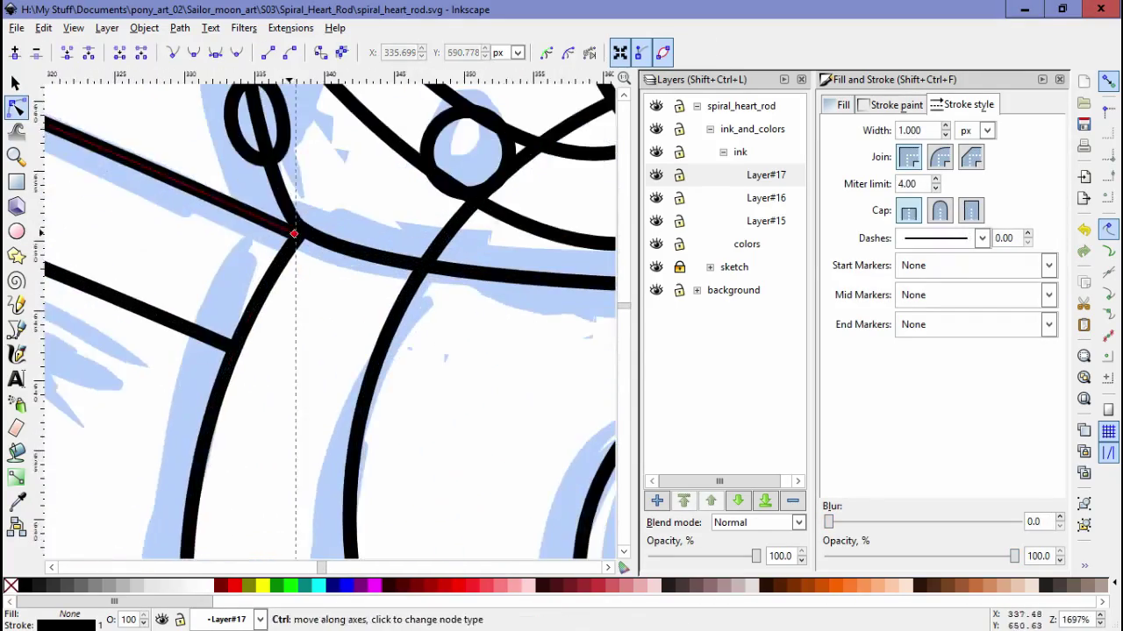
scroll(354, 319, down, 4)
key(Escape)
Center the grouped bow horizontally on the ball
key(s)
key(ctrl+a)
scroll(338, 289, up, 3)
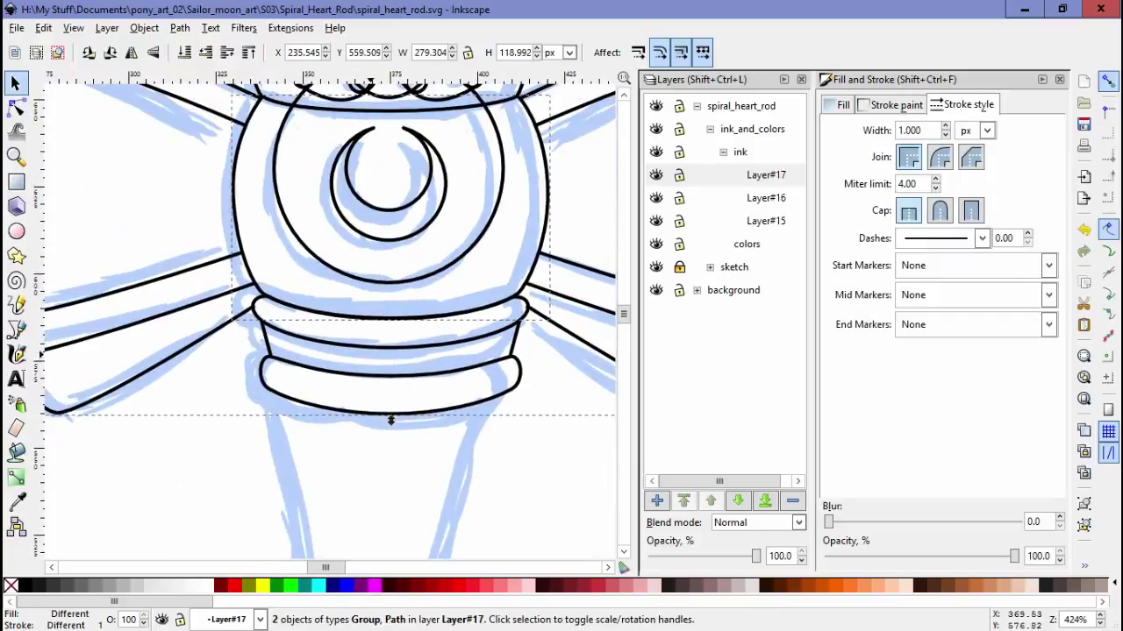
Delete the upper ring's right half and replace it with a mirrored clone of the left half
key(n)
click(203, 280)
scroll(404, 346, down, 2)
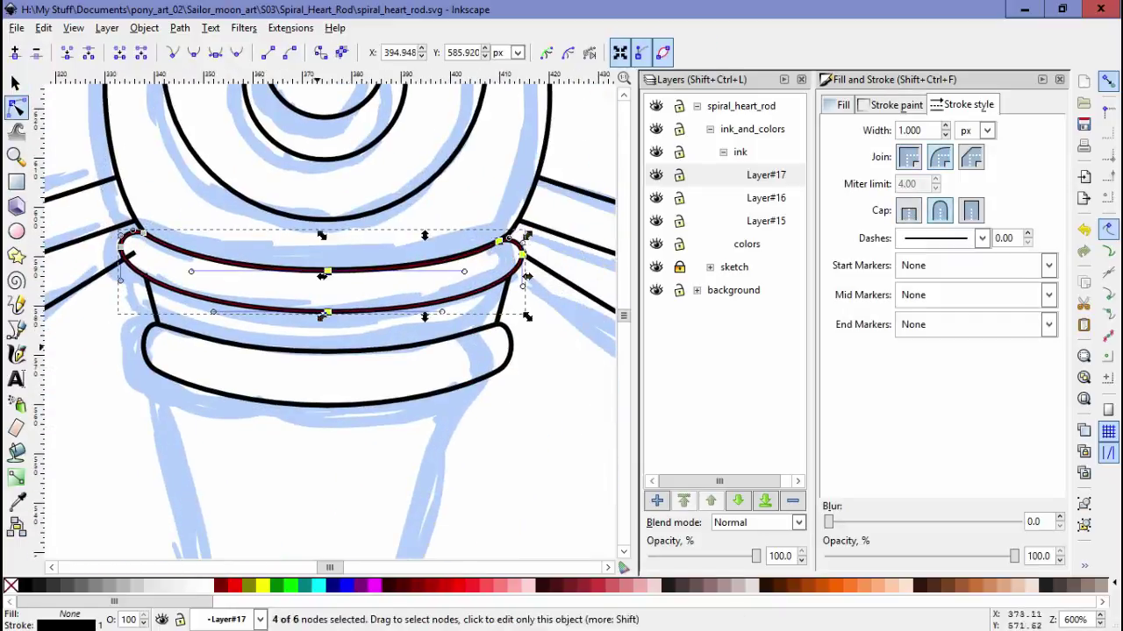
key(s)
key(n)
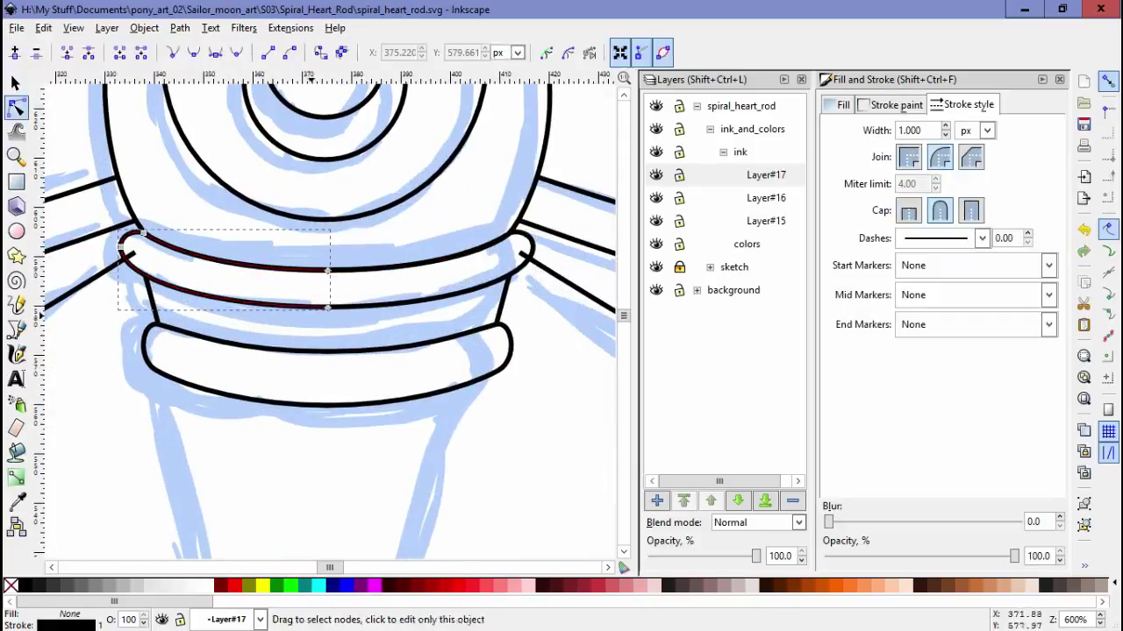
Move the upper ring's left end node inward and shape its handles so the end meets the bow tail smoothly
scroll(252, 251, up, 2)
scroll(252, 251, up, 3)
click(273, 348)
scroll(247, 379, down, 2)
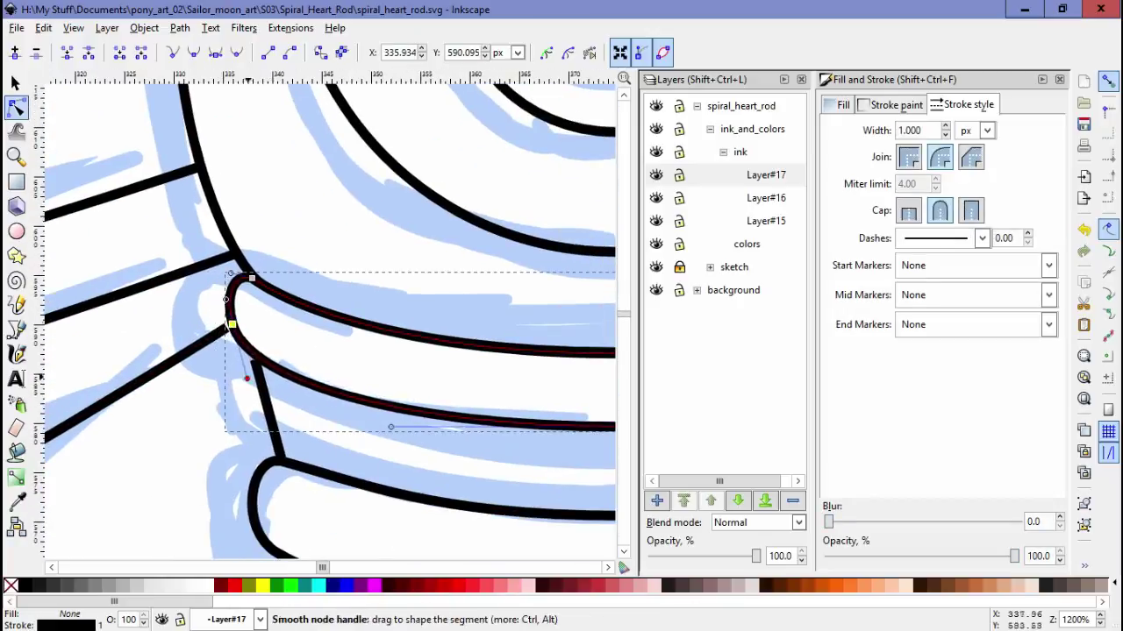
scroll(390, 425, down, 3)
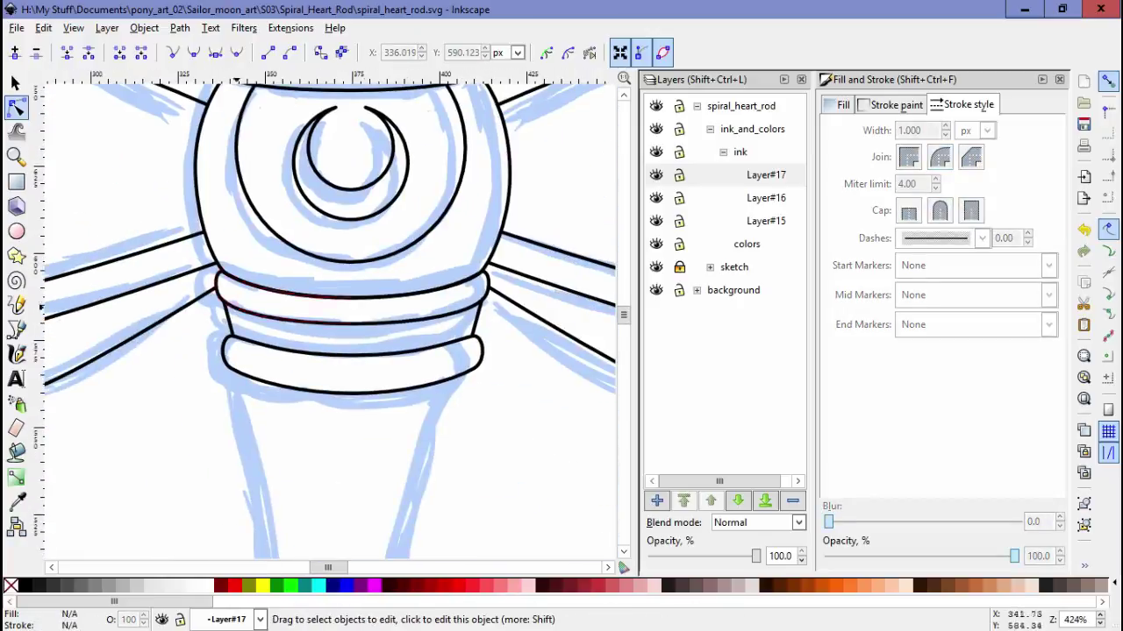
Shift the short side lines between the two rings slightly to fit against the upper ring's lower edge
key(s)
click(234, 329)
scroll(239, 307, up, 4)
drag(239, 307, 239, 316)
scroll(239, 316, down, 4)
key(Escape)
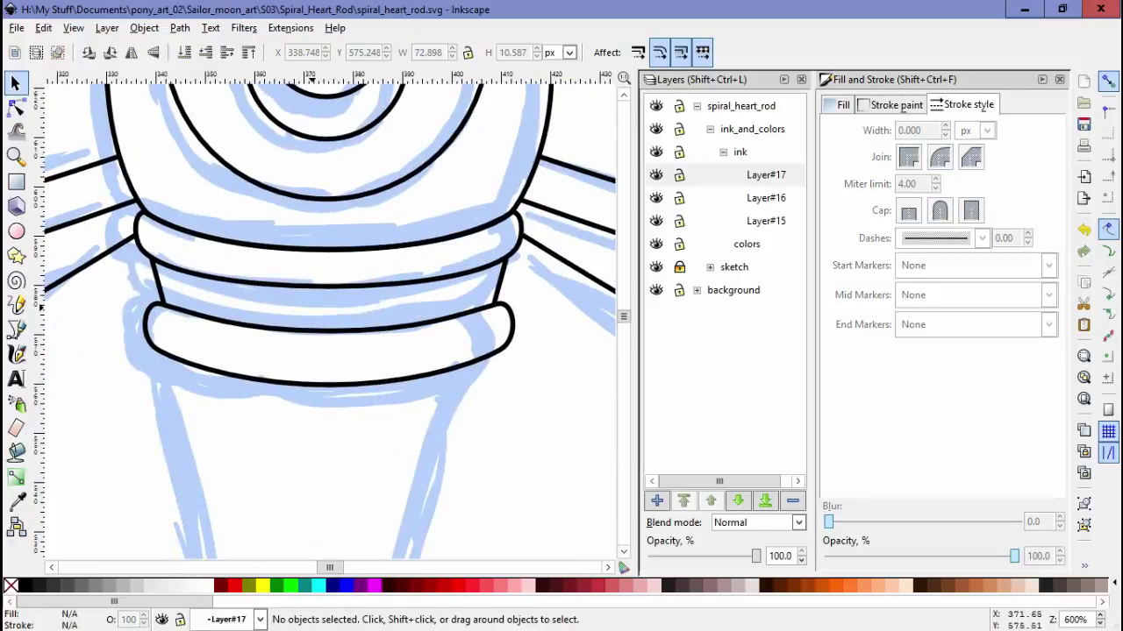
Replace the lower ring with a new rounded rectangle about 65 px wide below the short side lines
key(e)
key(r)
click(436, 325)
drag(479, 385, 489, 362)
key(s)
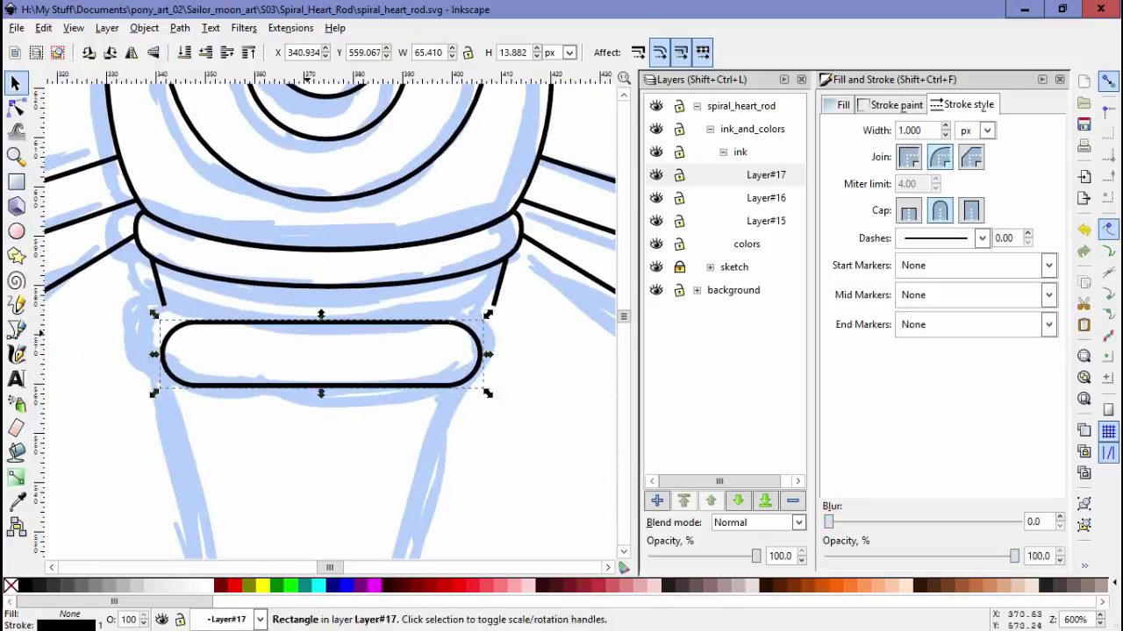
shift+click(211, 279)
key(Escape)
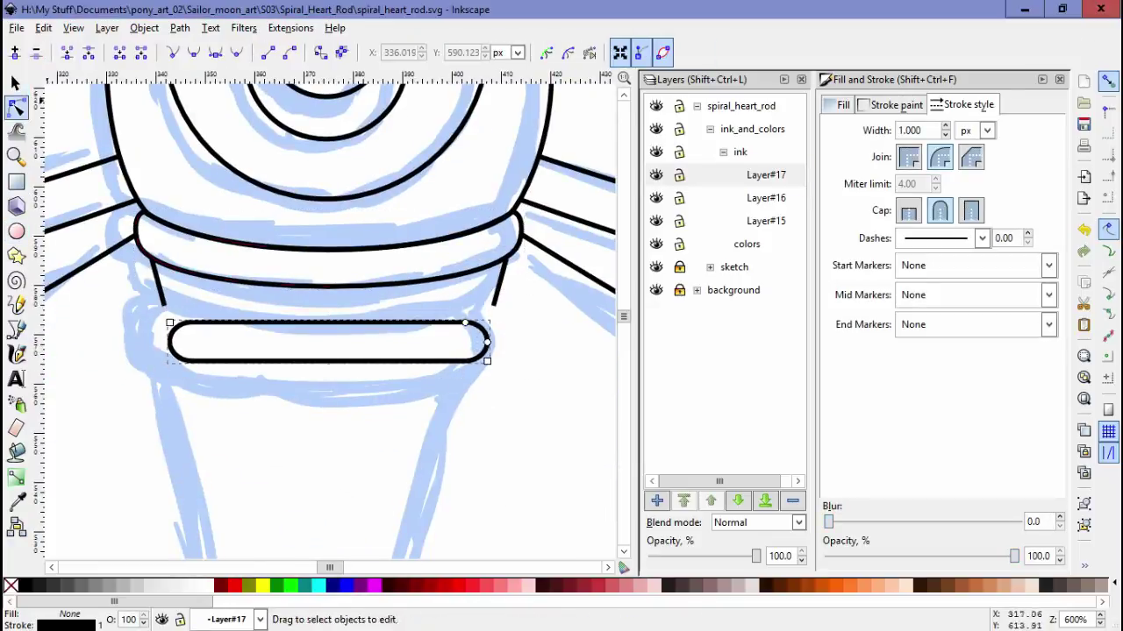
Widen and center the lower rounded rectangle under the side lines, and bend its long edges slightly downward as a path
key(s)
key(5)
key(n)
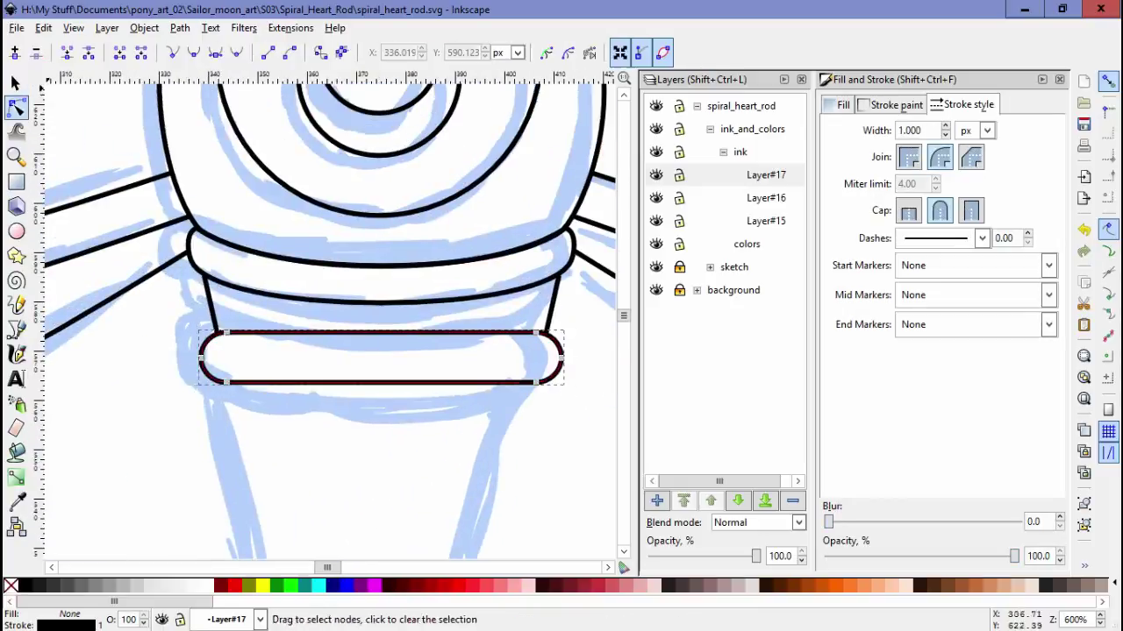
key(Escape)
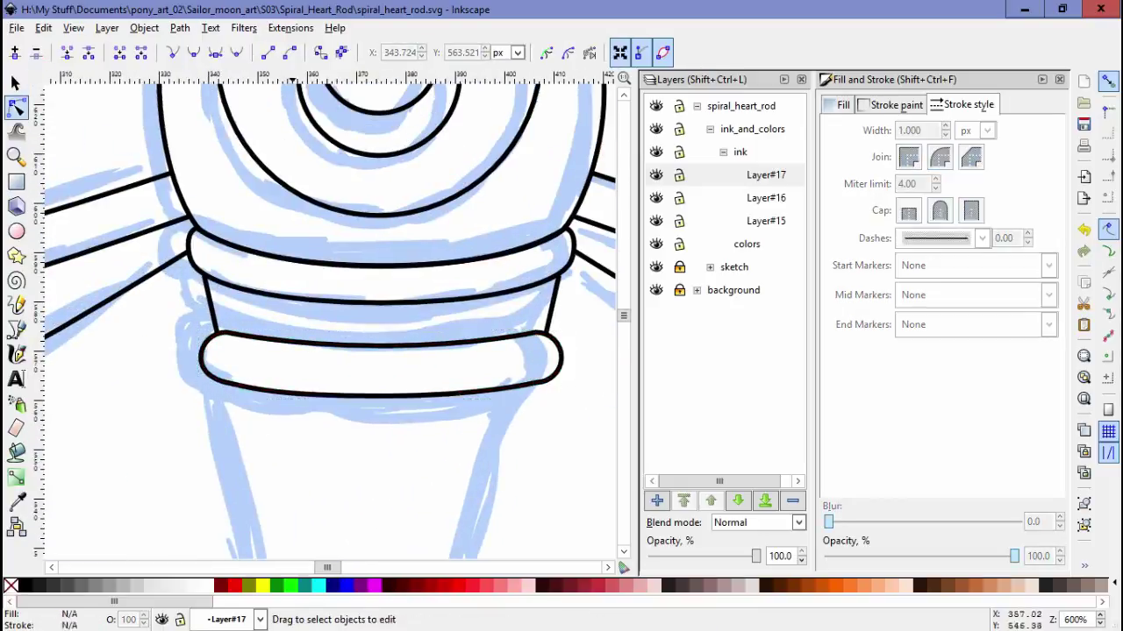
Draw the handle's left side as a straight line from the lower ring's lower left edge down to the knob
key(minus)
key(minus)
key(b)
click(287, 239)
double_click(316, 397)
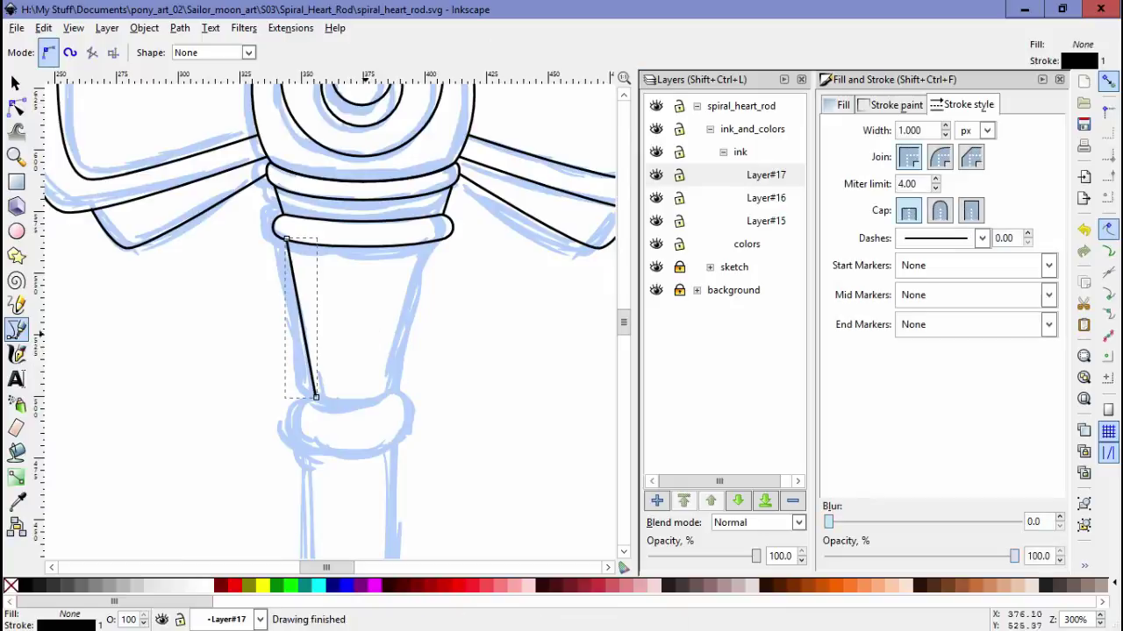
Mirror the handle's side line onto the opposite side and adjust the upper end of the short side line under the upper ring
click(14, 83)
key(ctrl+a)
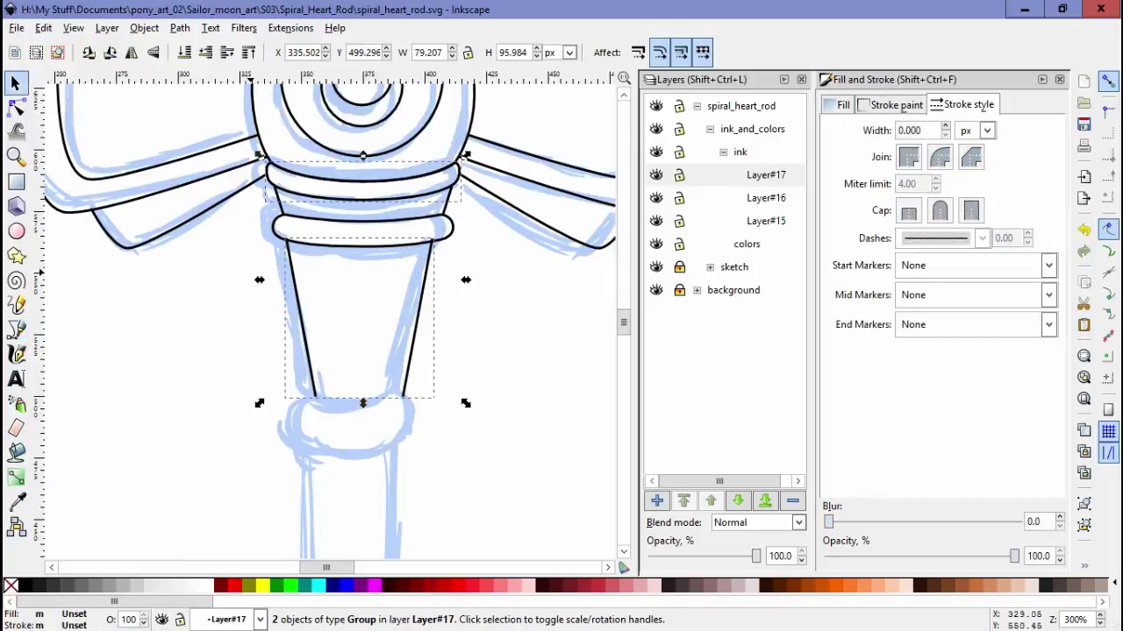
key(n)
key(plus)
key(plus)
key(plus)
key(plus)
key(plus)
key(minus)
key(minus)
key(minus)
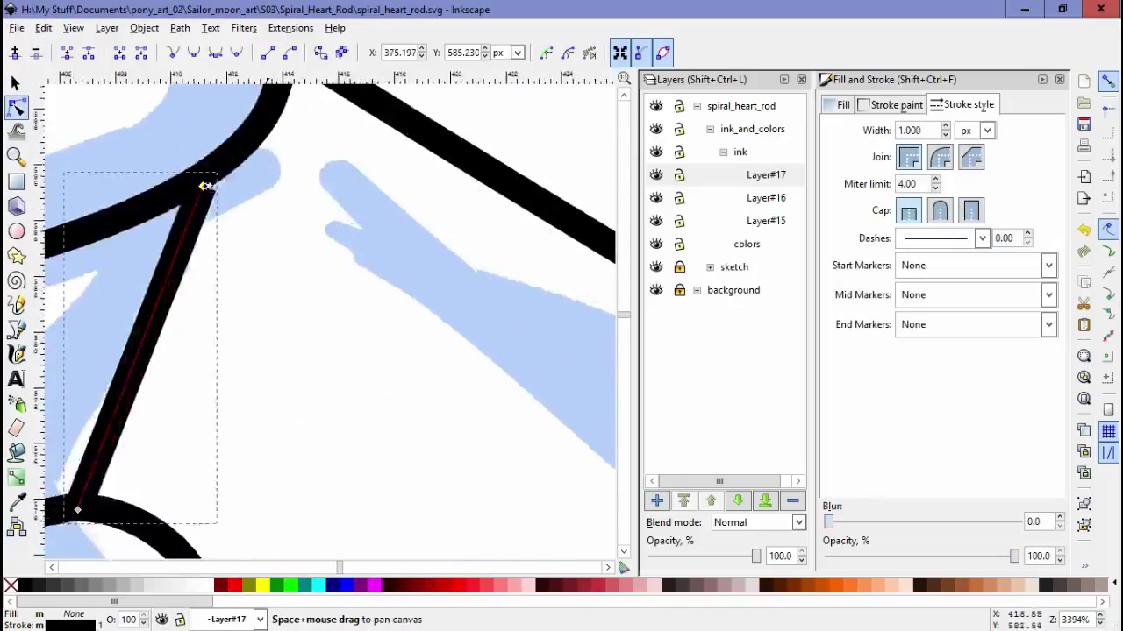
Draw a shallow downward curve joining the lower ends of the handle's two side lines and center it between them
key(b)
click(263, 331)
click(361, 345)
double_click(460, 331)
key(n)
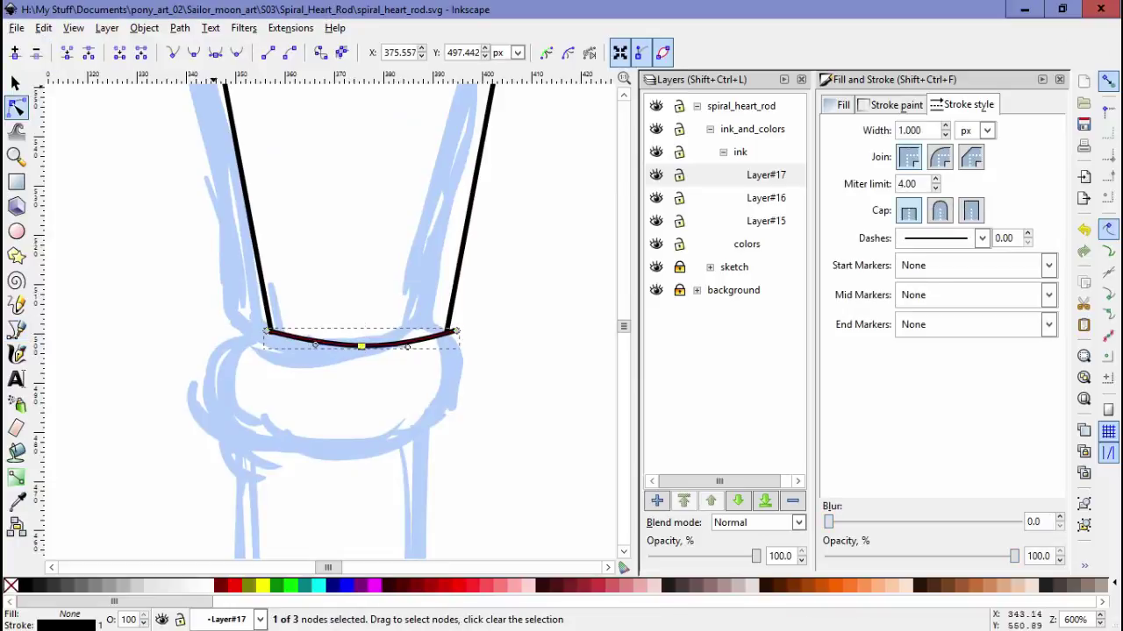
key(s)
key(ctrl+a)
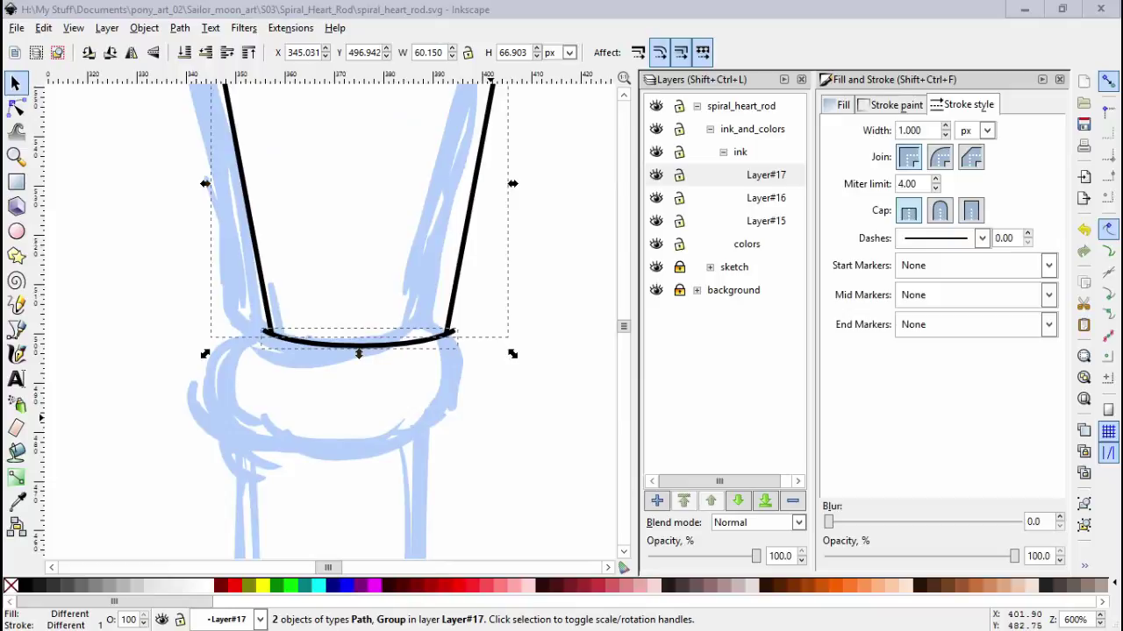
Draw the knob's outline below the curve, running from one handle side line around to the other along the sketch
key(b)
click(264, 319)
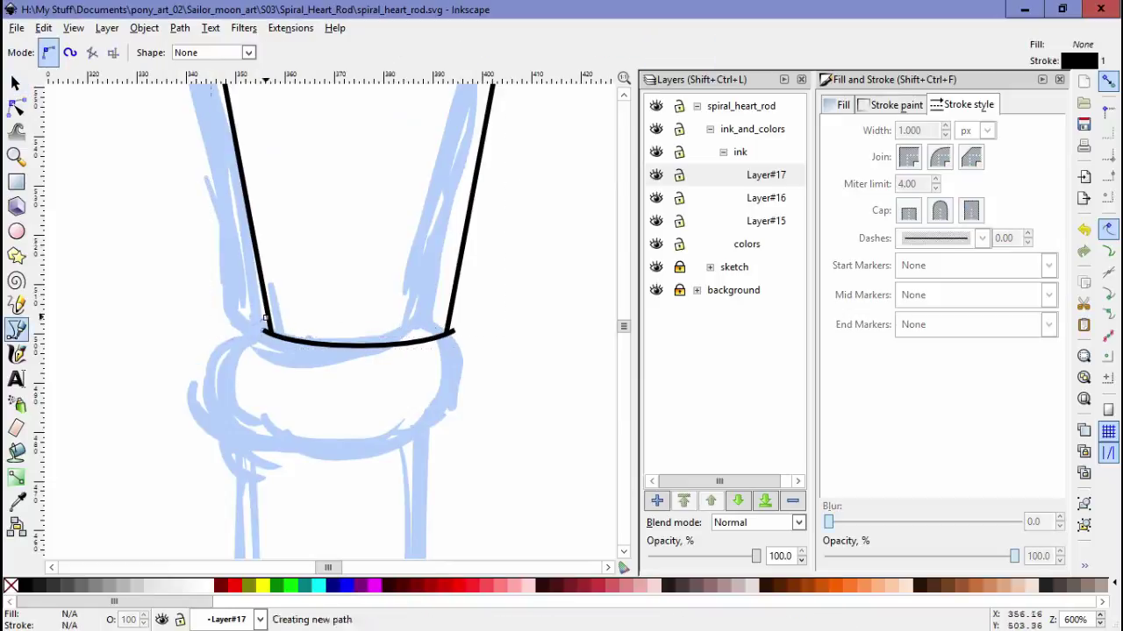
key(Return)
key(n)
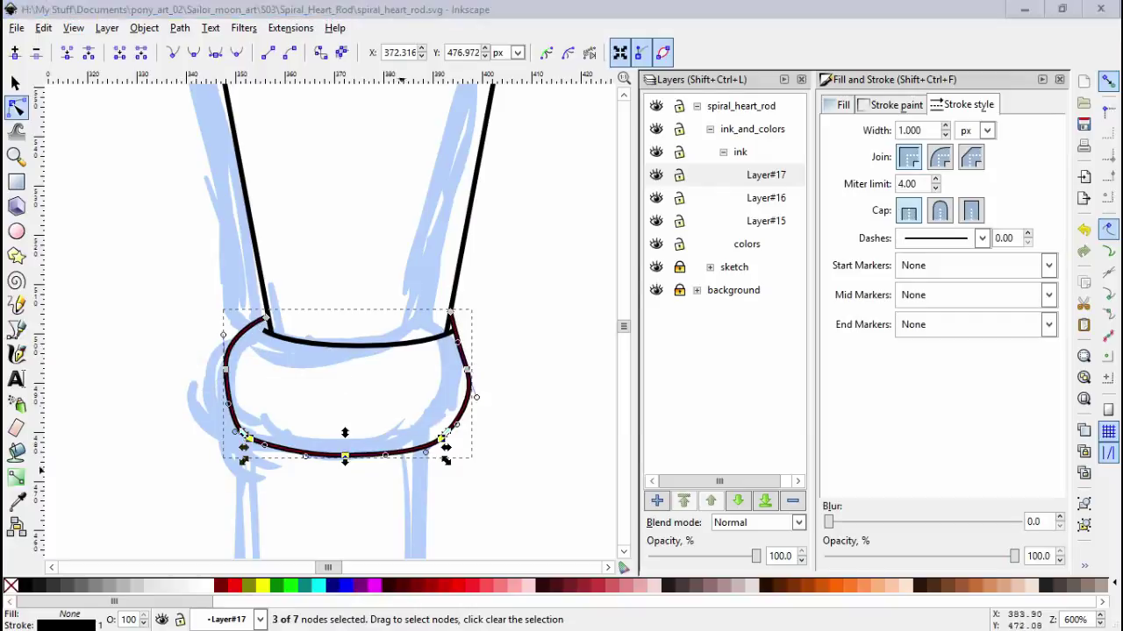
Reshape the knob's outline into a wider, symmetrical rounded form with its ends meeting the handle's side lines
drag(496, 473, 428, 300)
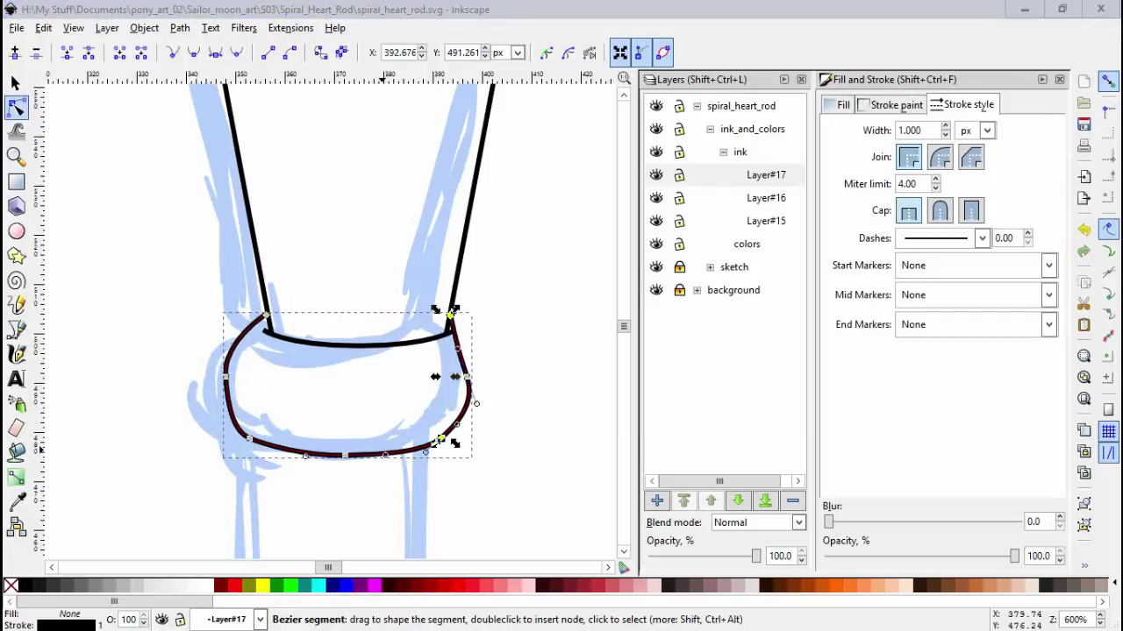
drag(329, 415, 360, 463)
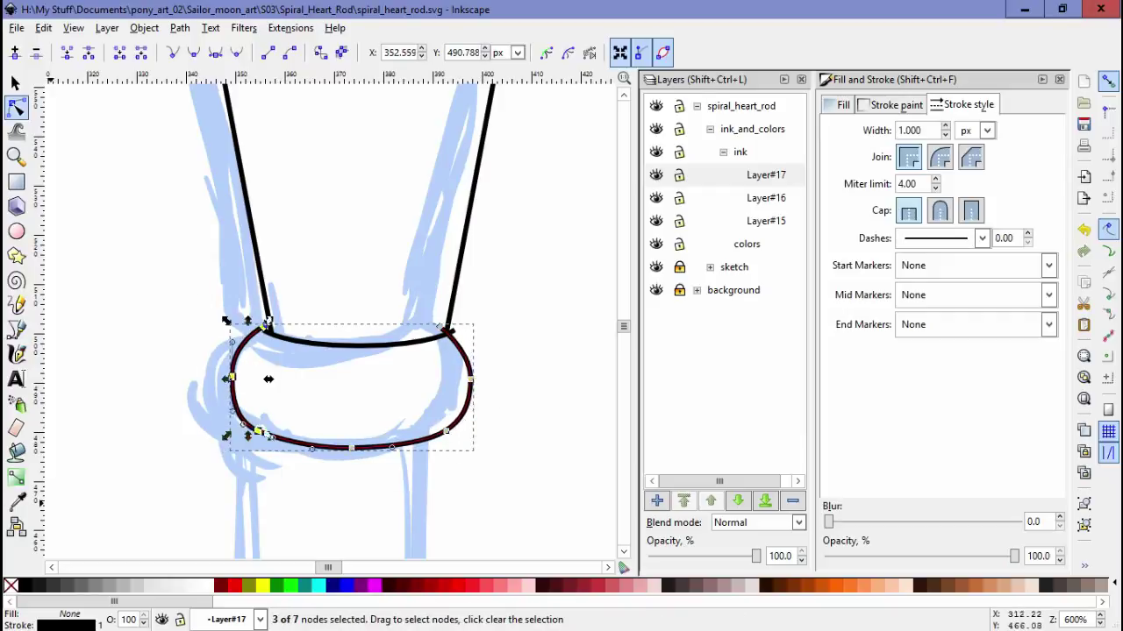
key(space)
key(space)
key(space)
key(space)
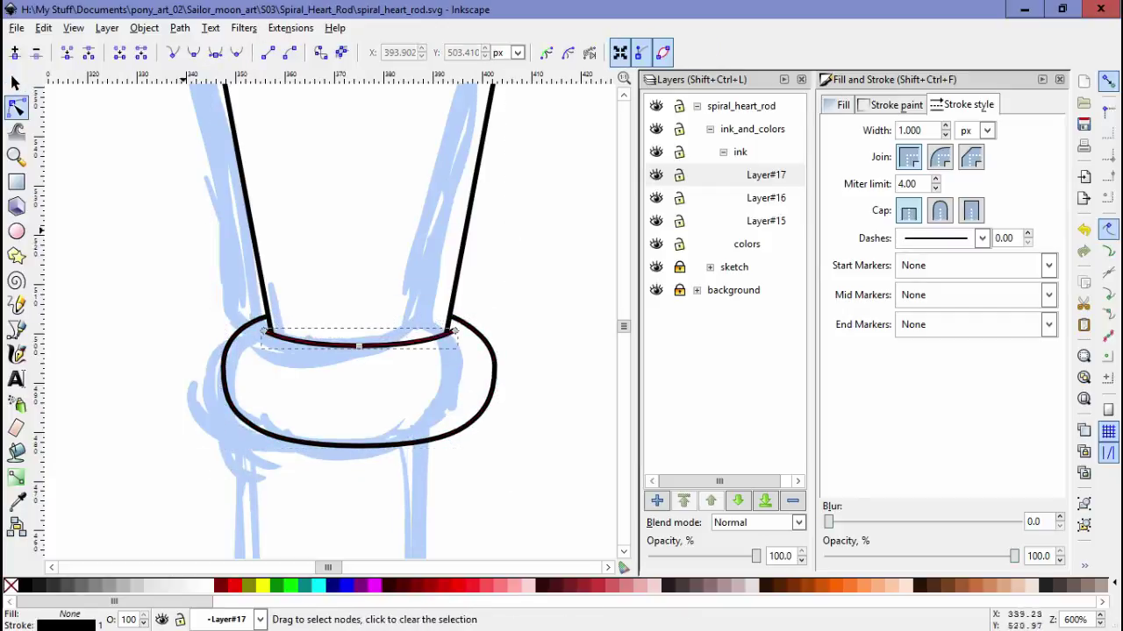
Convert the curve on the knob's upper edge to a filled shape and taper both of its ends to points
key(space)
scroll(251, 346, up, 4)
key(space)
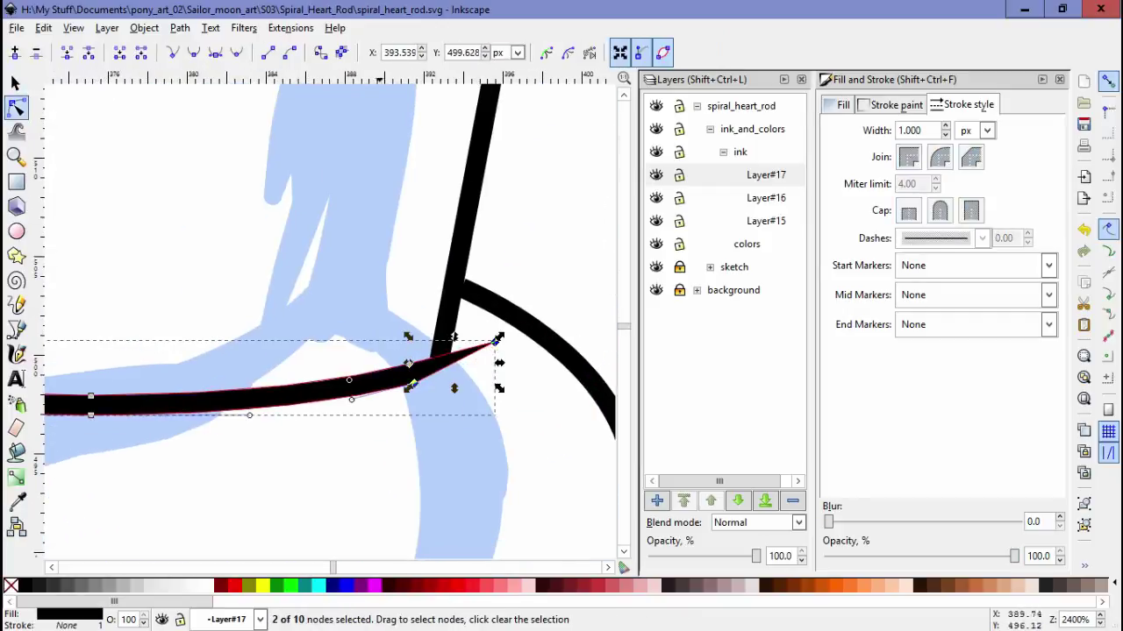
scroll(409, 364, left, 10)
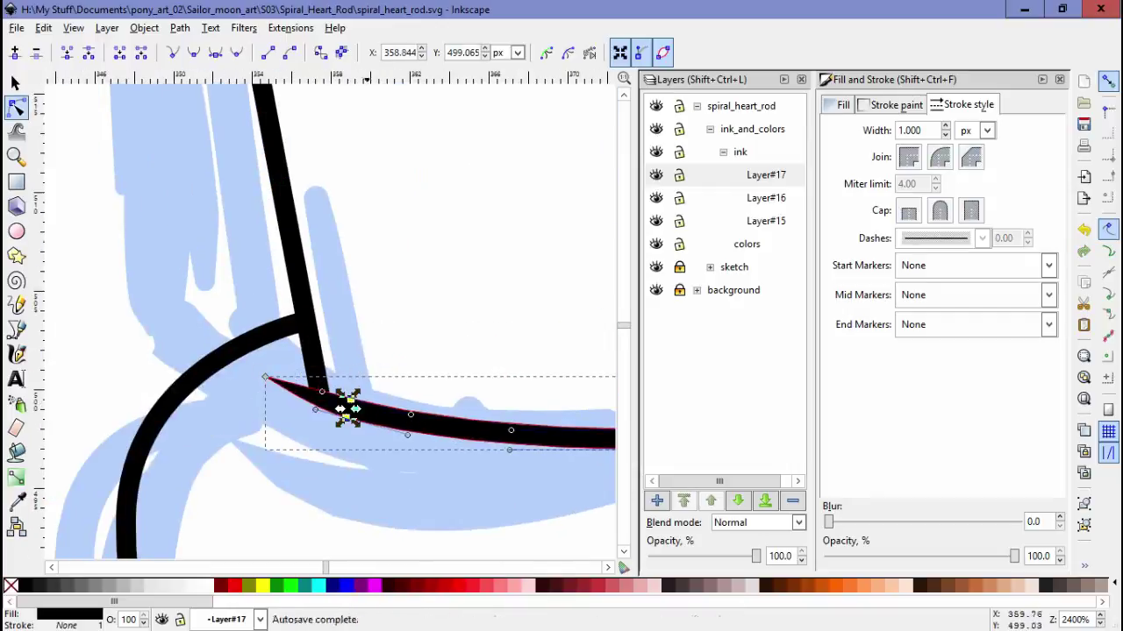
Place two five-pointed stars one above the other in the middle of the tapered handle section
scroll(347, 409, down, 11)
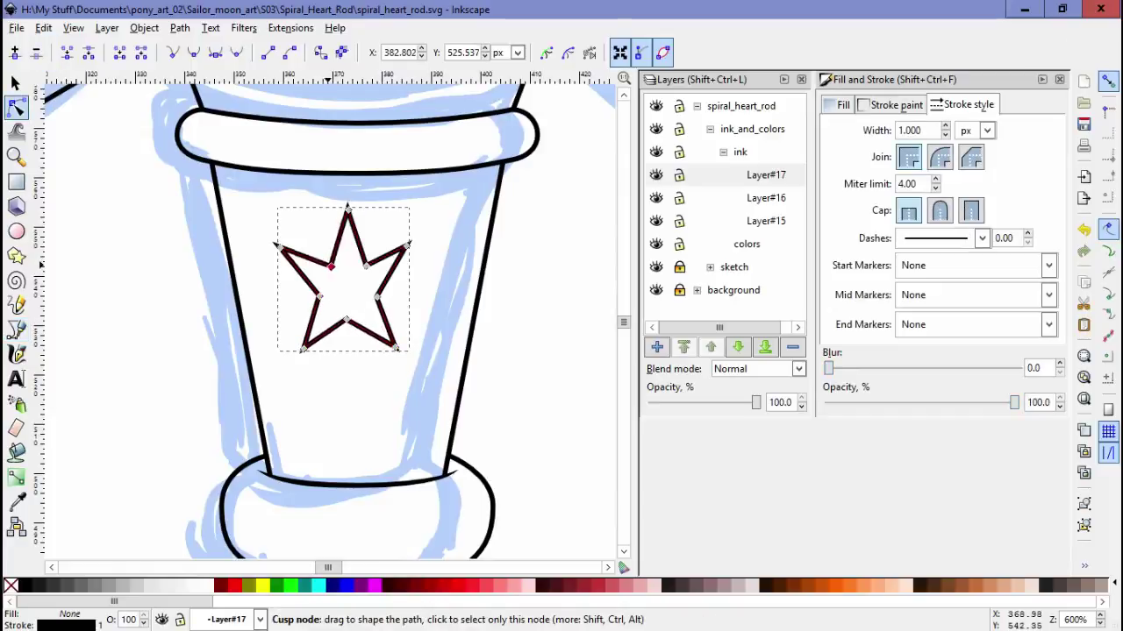
drag(293, 195, 389, 443)
key(Escape)
key(space)
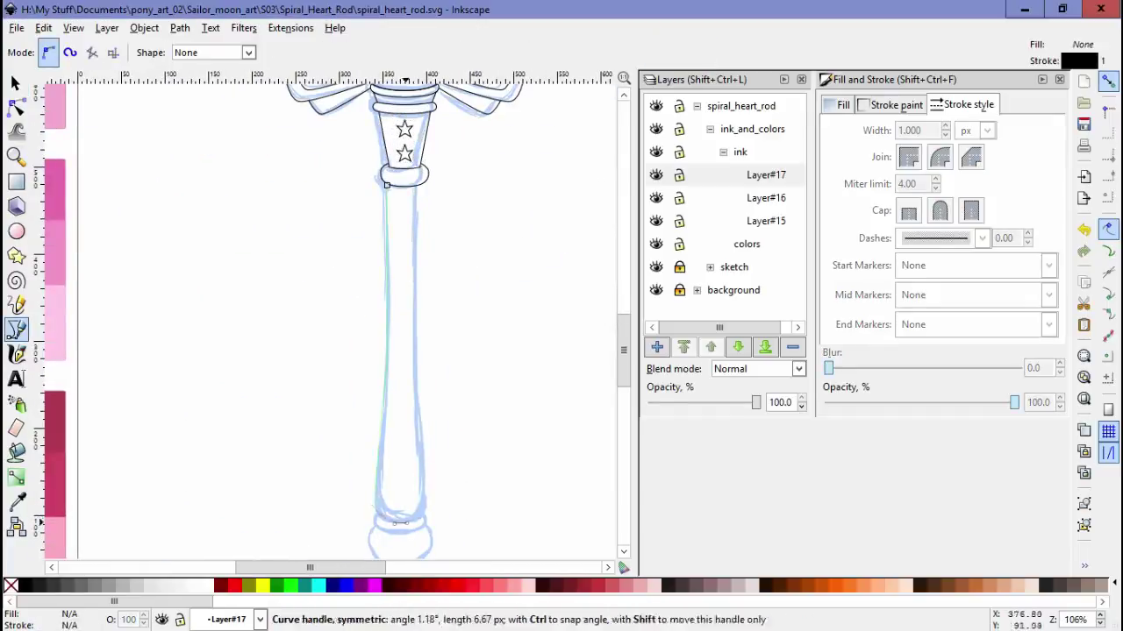
Draw the long shaft's outline from the knob down to its wider rounded end and center it under the knob
scroll(404, 535, up, 5)
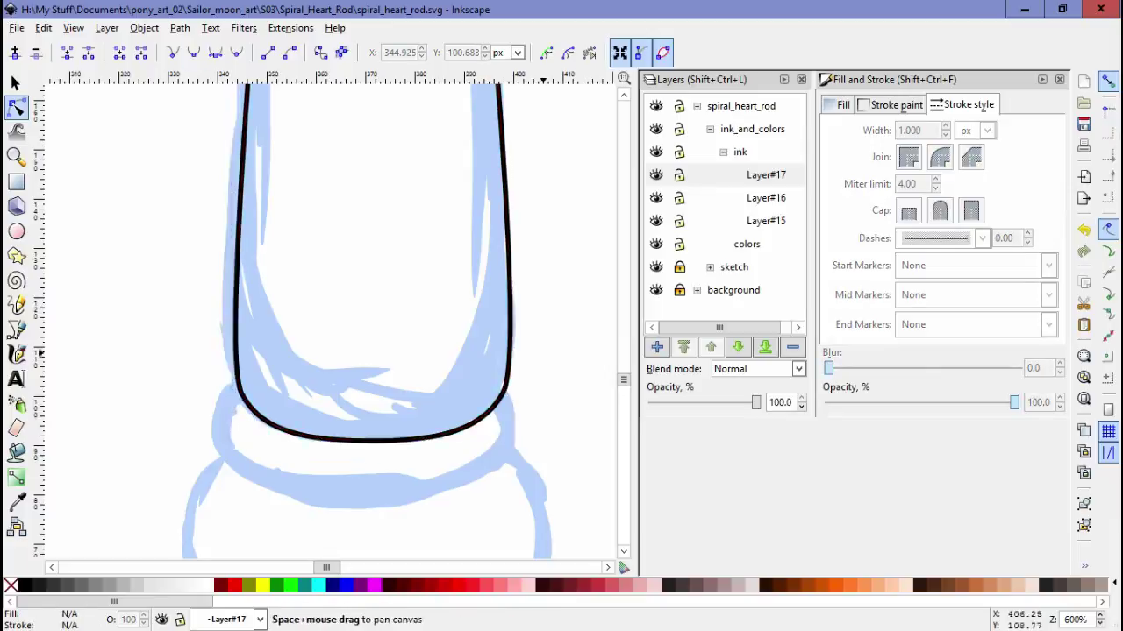
scroll(412, 351, down, 3)
scroll(424, 338, up, 3)
scroll(518, 332, down, 3)
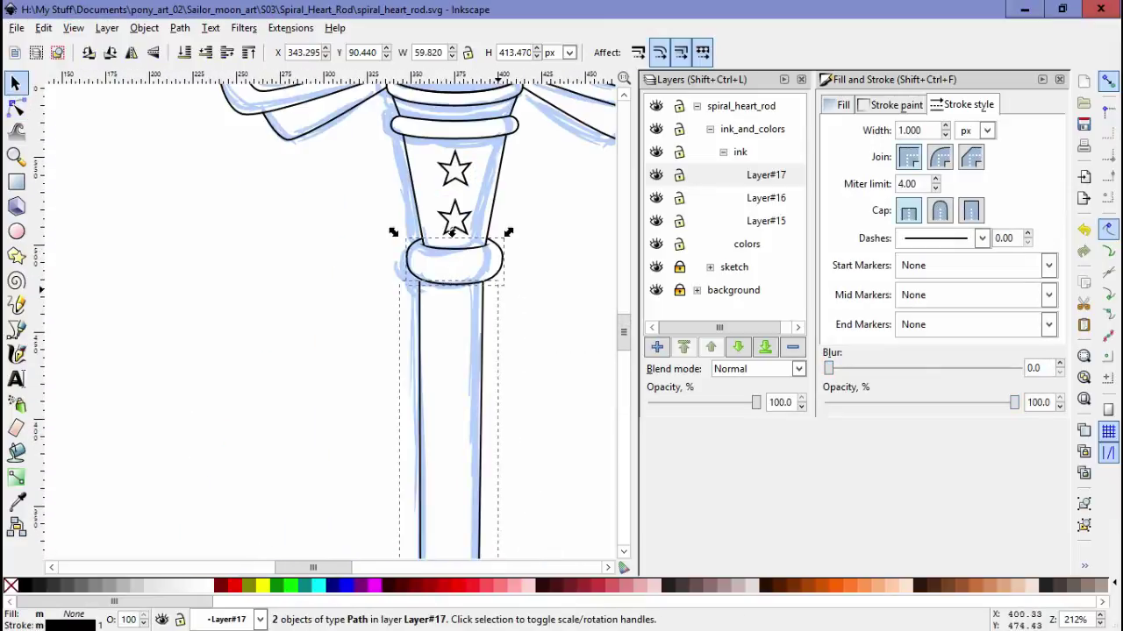
scroll(314, 307, up, 3)
scroll(411, 310, down, 5)
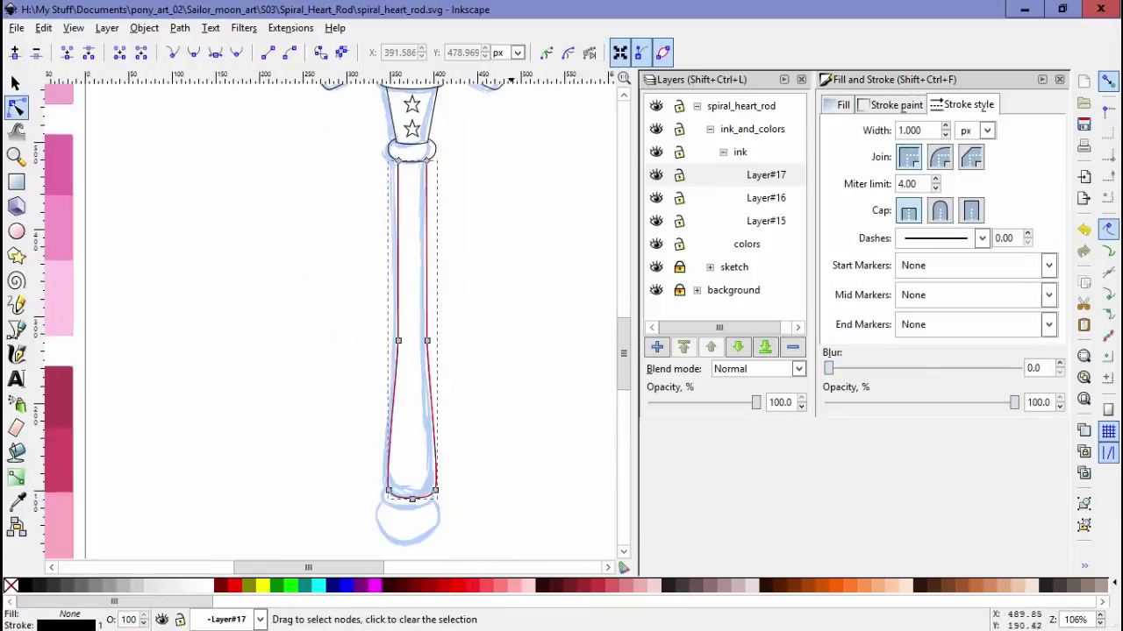
Add a vertical center guide line and shape the shaft's rounded lower end symmetrically around it
scroll(412, 351, up, 4)
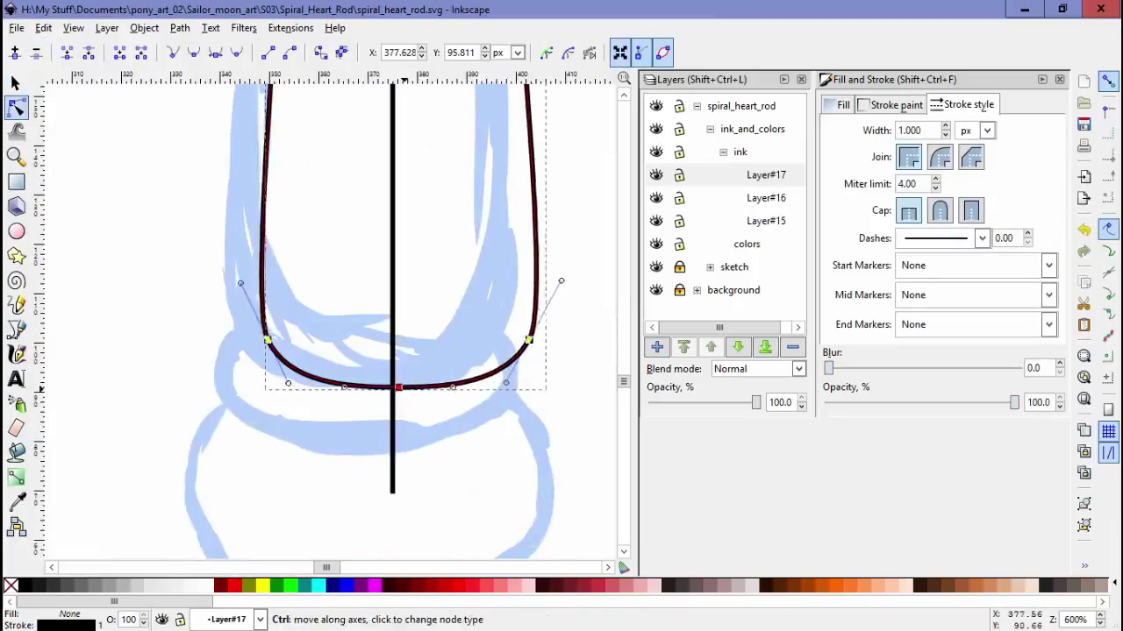
scroll(413, 351, down, 2)
key(Escape)
scroll(254, 263, up, 3)
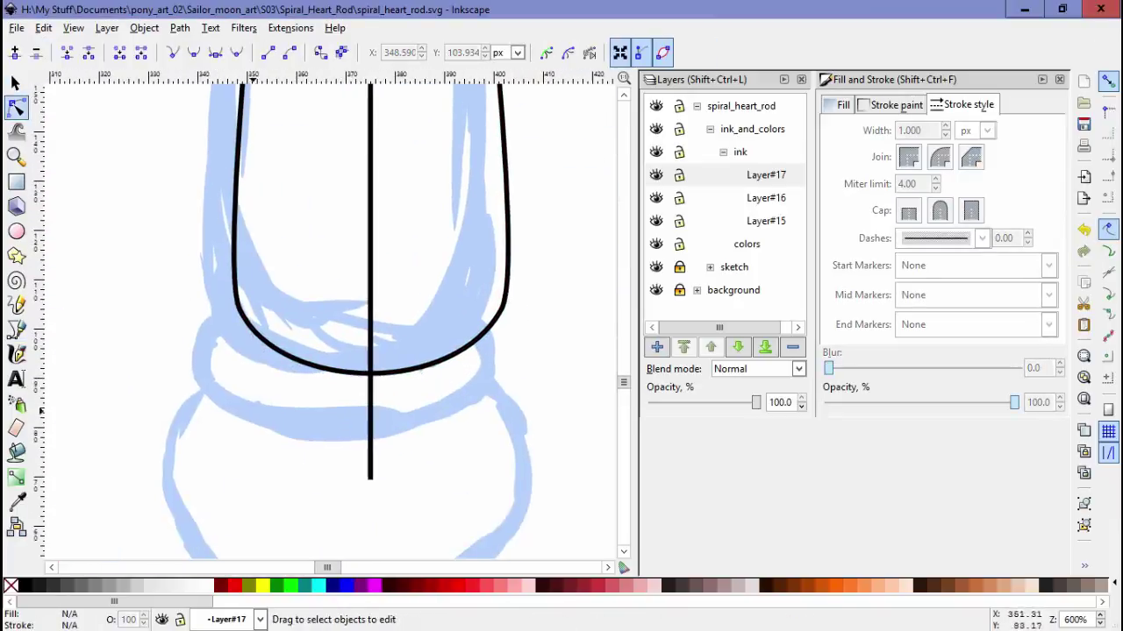
Draw the collar around the shaft's lower end, with rounded sides and a curved lower edge parallel to the shaft's end
click(507, 306)
key(n)
drag(370, 417, 298, 408)
key(Escape)
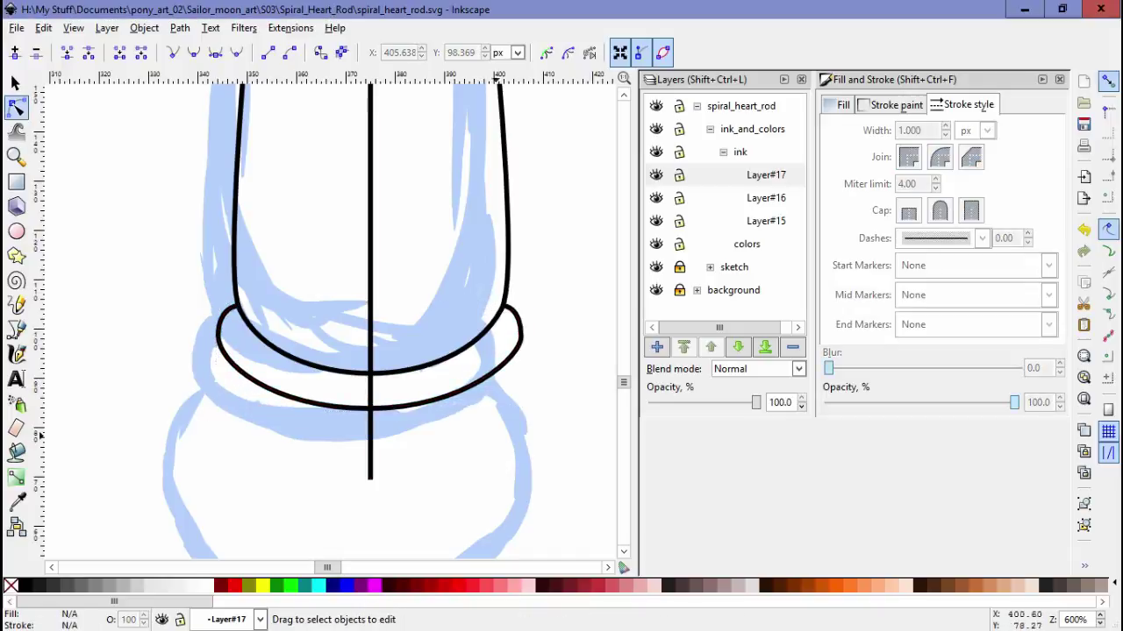
Level the collar's side nodes with a temporary horizontal guide line and center the collar, about 62 px wide, on the shaft
click(218, 337)
key(b)
click(170, 469)
double_click(584, 468)
key(n)
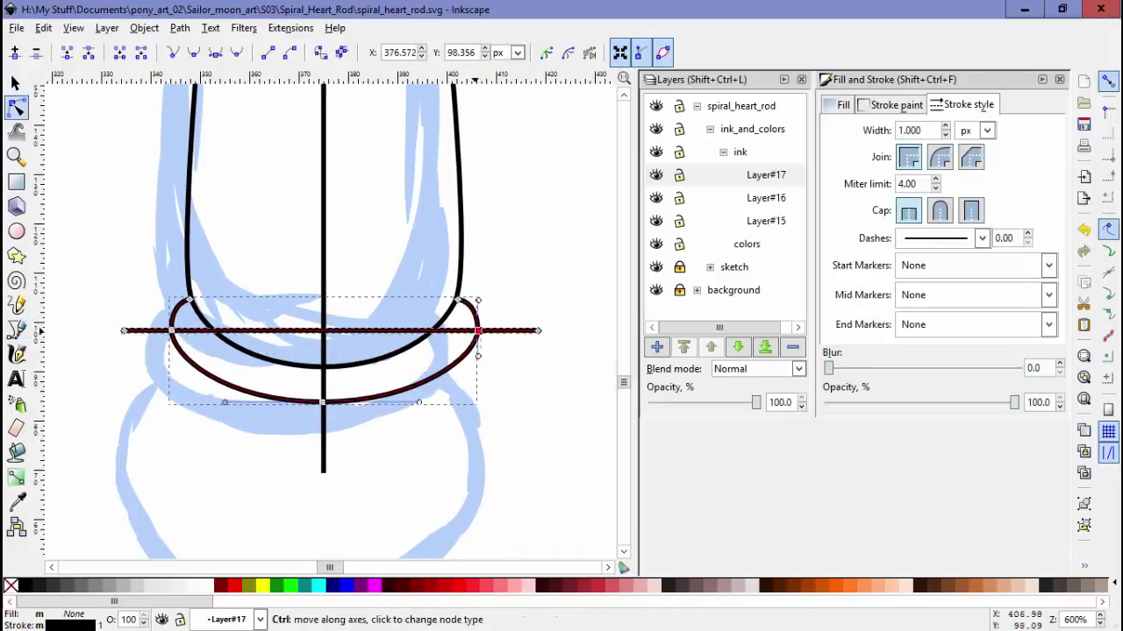
key(ctrl+slash)
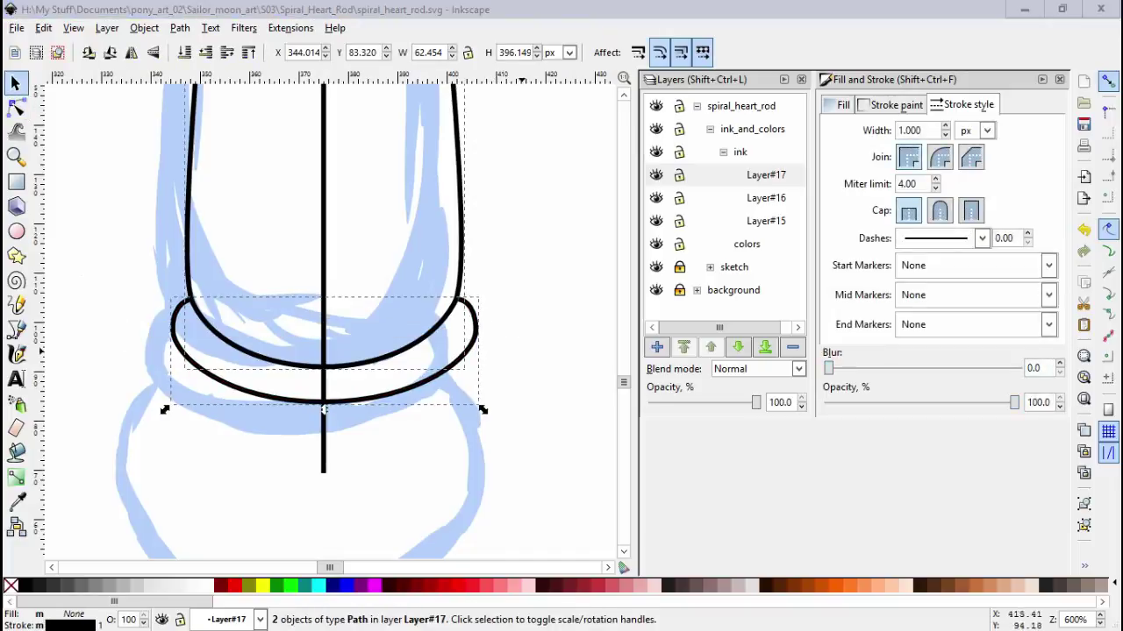
Draw the rounded end ball below the collar and adjust its side and lowest nodes to make it symmetrical
scroll(337, 315, down, 3)
key(n)
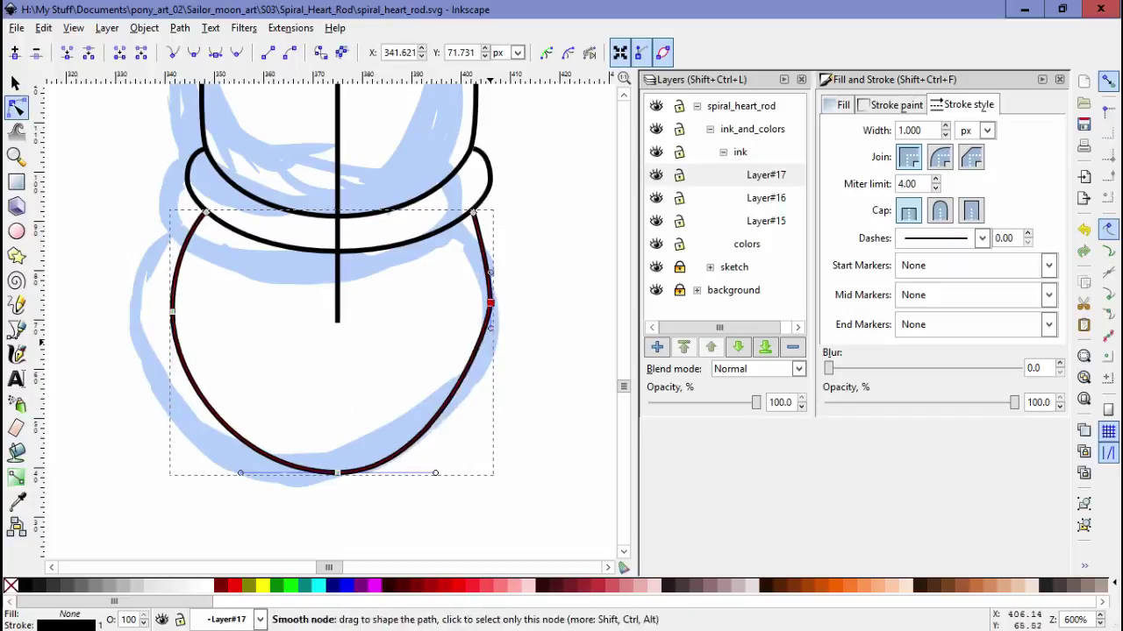
drag(132, 277, 504, 375)
key(greater)
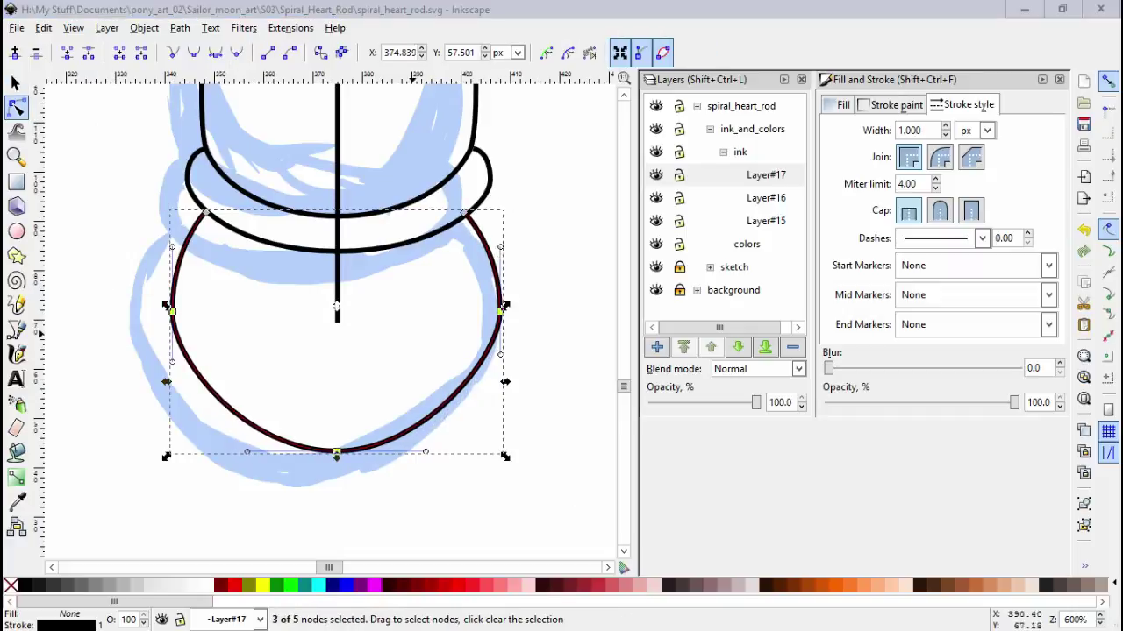
key(s)
key(Escape)
key(n)
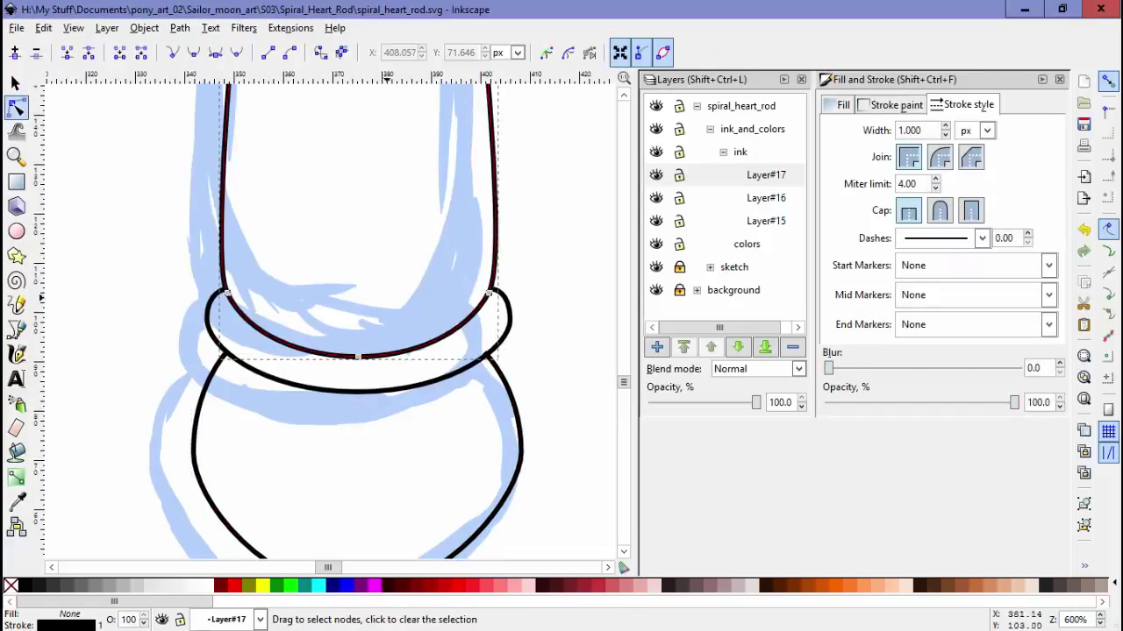
Hide the sketch layer and expand its sublayers
key(5)
click(656, 267)
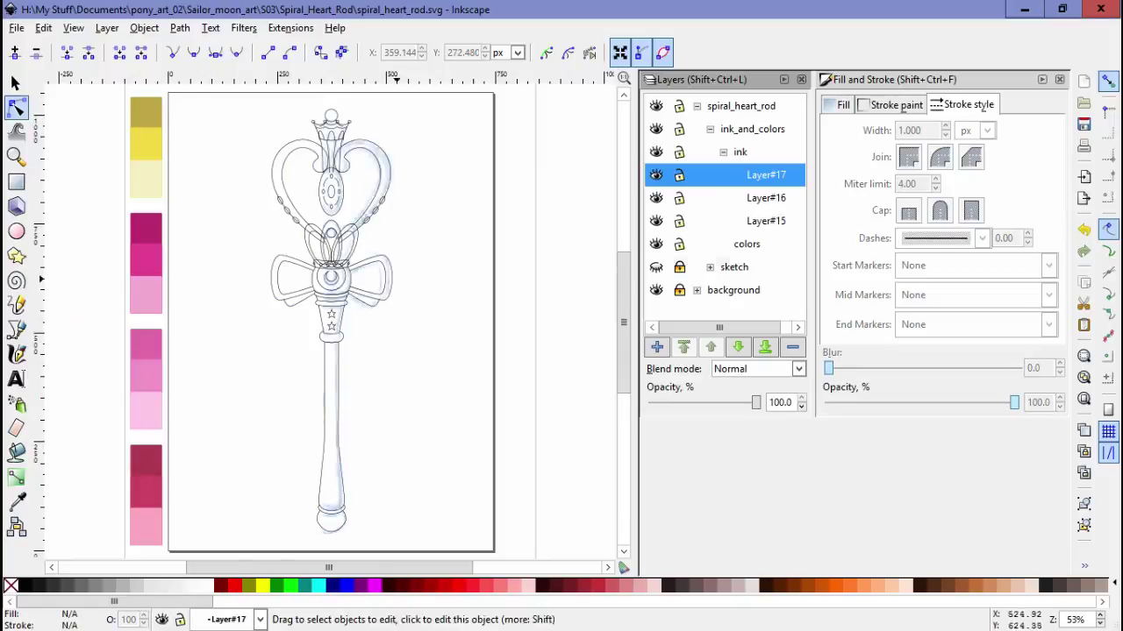
scroll(349, 114, up, 4)
click(710, 267)
On Layer#16, draw a closed shape around the heart frame that follows the petals' upper edges, and mask the heart lines with it
click(766, 197)
key(b)
click(491, 551)
click(572, 323)
key(Return)
key(n)
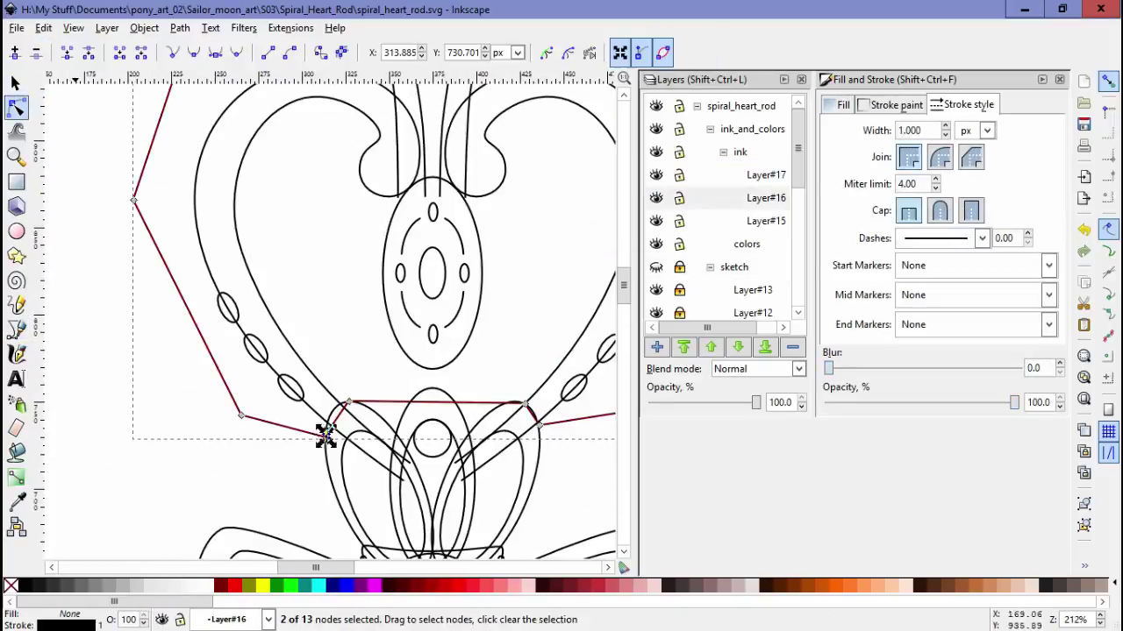
scroll(321, 431, up, 6)
key(s)
scroll(334, 351, down, 5)
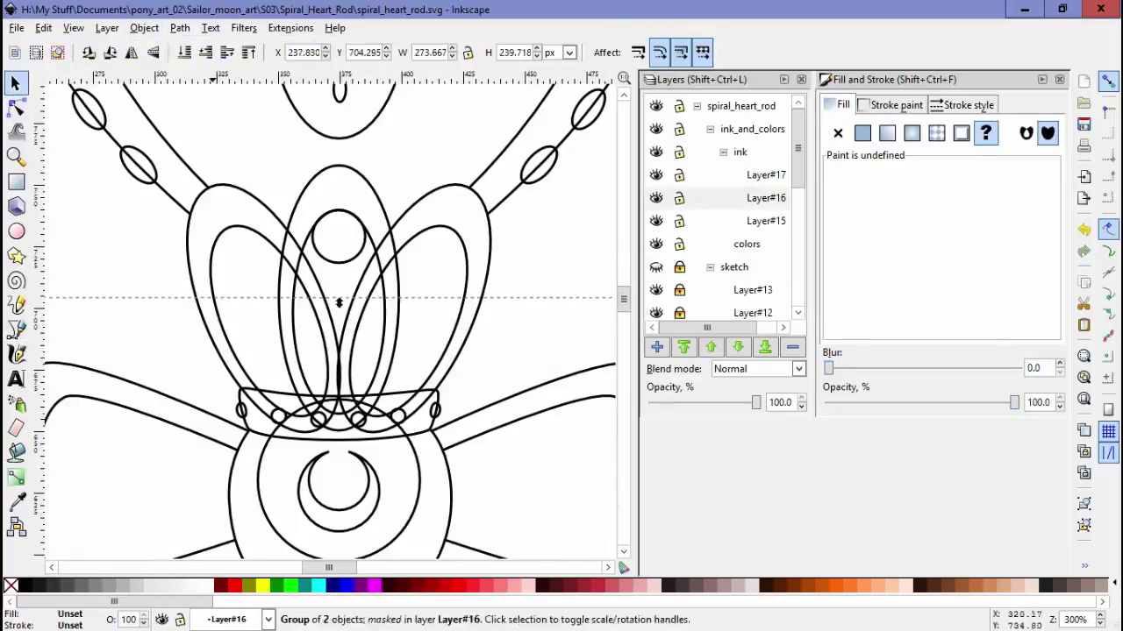
On Layer#17, mask the side petals behind the center petal and outline a mask around the center petal above the jeweled band
click(333, 351)
key(b)
scroll(333, 351, up, 3)
scroll(329, 321, right, 4)
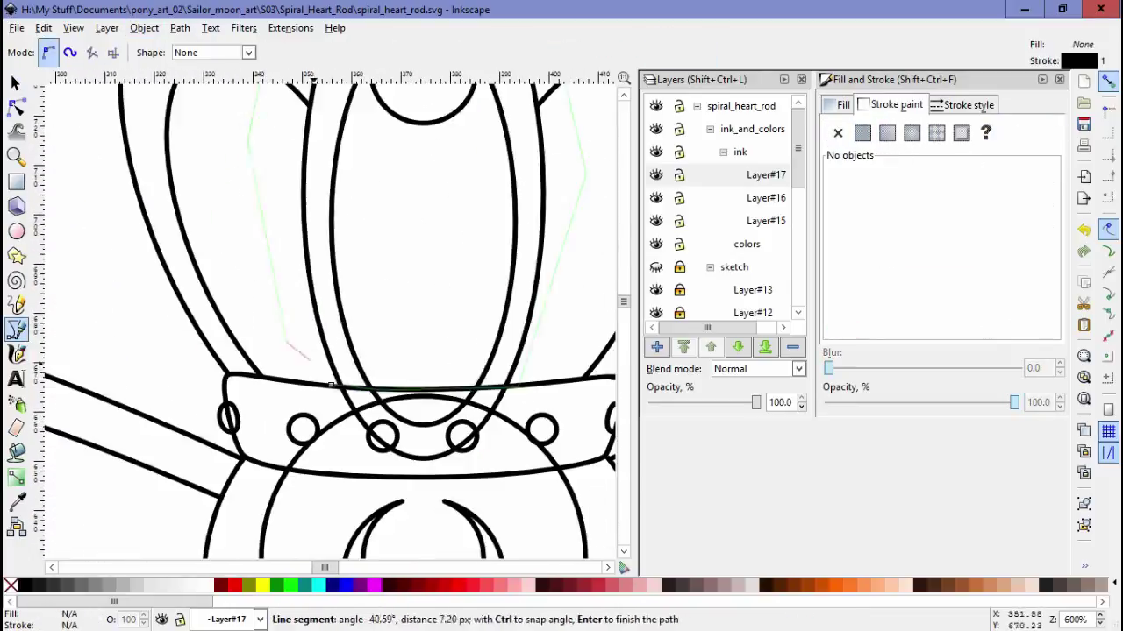
Draw a stroke-free mask shape over the round body's inner circle and fit its upper edge to the band's lower edge
scroll(333, 350, down, 8)
key(Return)
key(n)
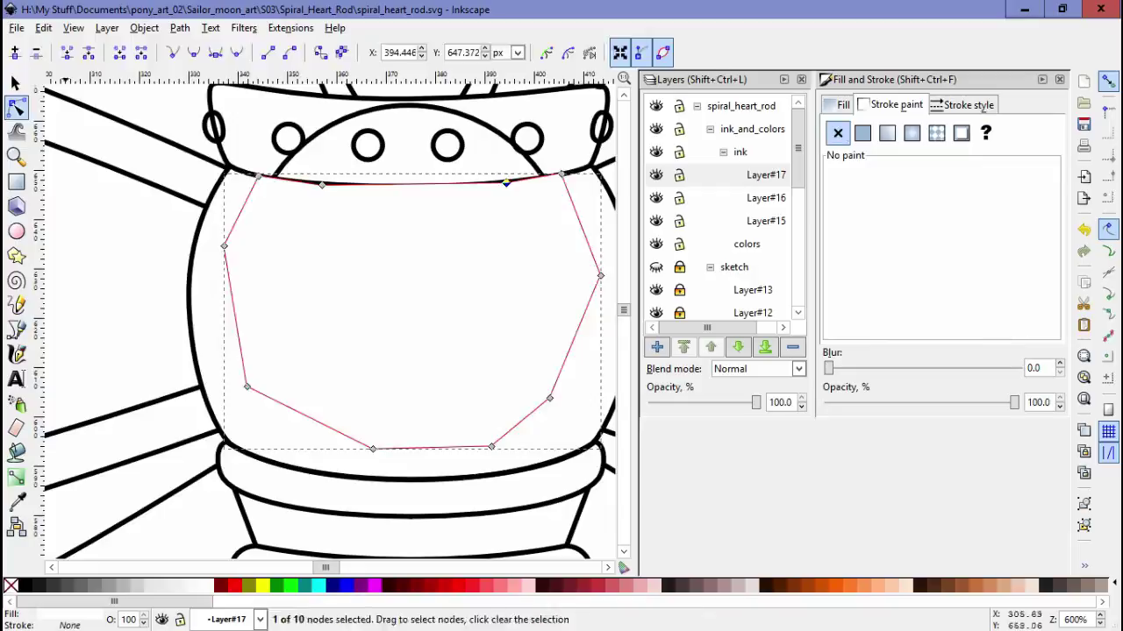
key(s)
Draw a stroke-free mask shape over the jeweled band, shaped around the ovals at its ends
scroll(322, 186, up, 5)
key(b)
click(309, 235)
key(Return)
key(s)
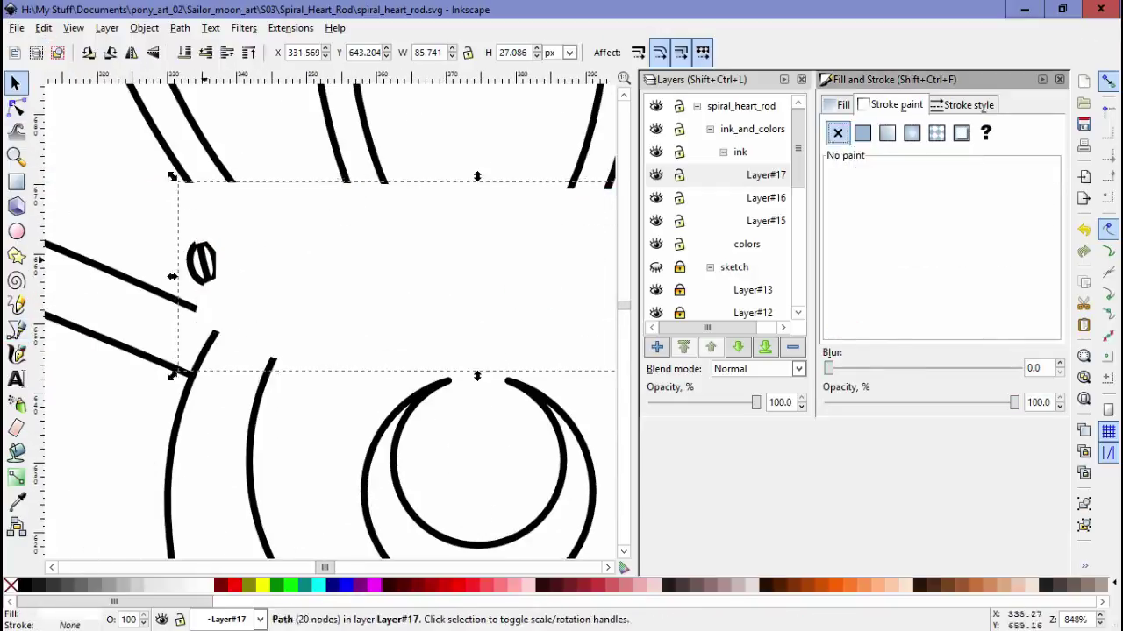
Rework the heart frame's mask shape on Layer#16 and mask the heart lines with it again
scroll(309, 235, down, 5)
scroll(308, 235, up, 4)
key(n)
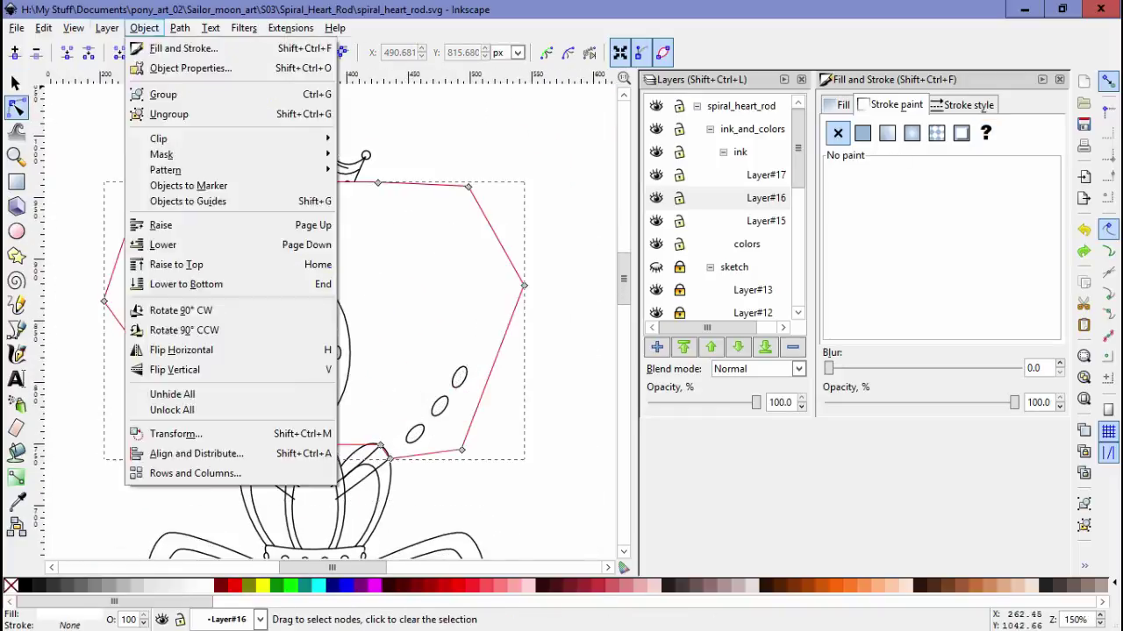
Draw a stroke-free mask shape beside the heart's lower beads and curve its edge along the heart's outer line through the beads
key(b)
key(plus)
key(plus)
scroll(333, 316, down, 3)
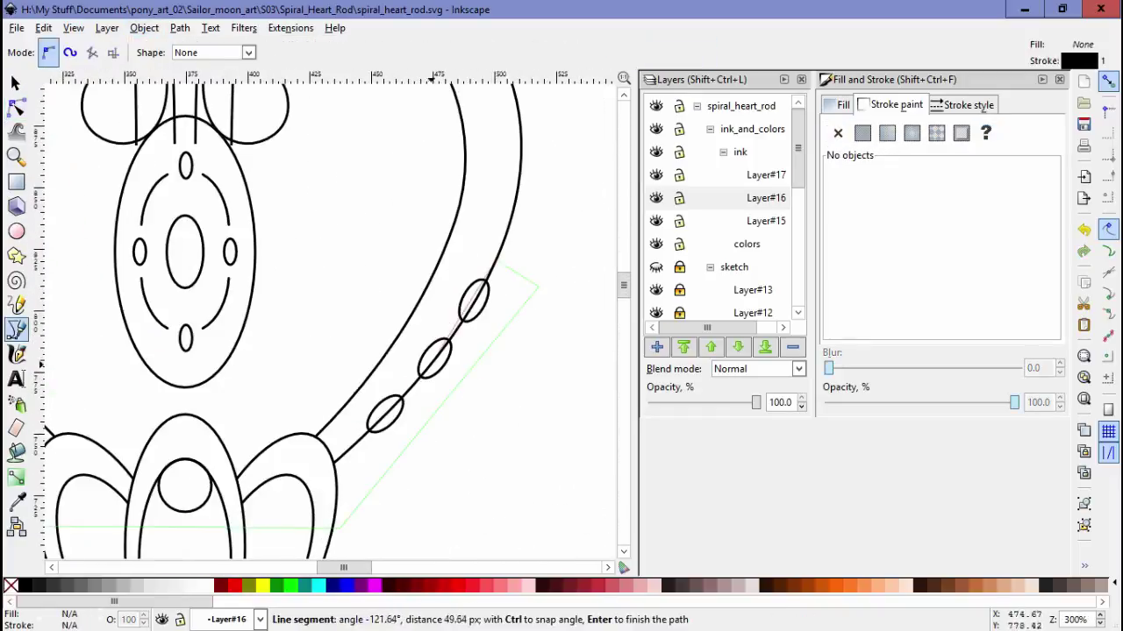
click(181, 483)
click(530, 483)
key(Return)
key(n)
scroll(58, 180, up, 3)
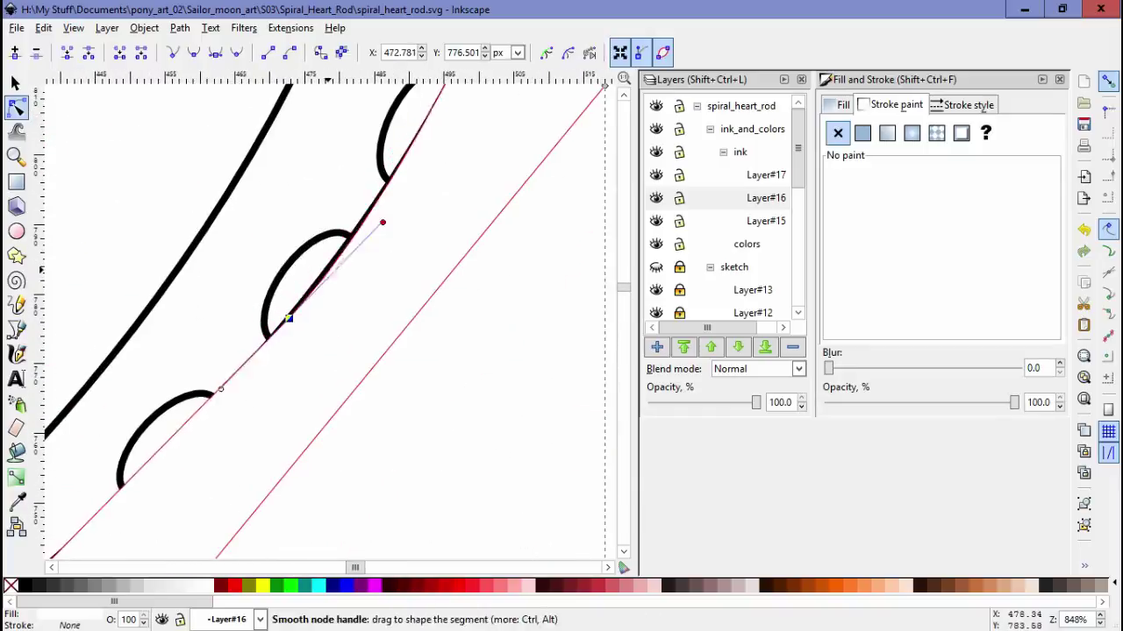
scroll(329, 320, down, 5)
key(s)
key(Escape)
key(5)
On Layer#15, draw a mask shape following the crown's sides and lower band and mask the group of three arches with it
scroll(329, 321, up, 5)
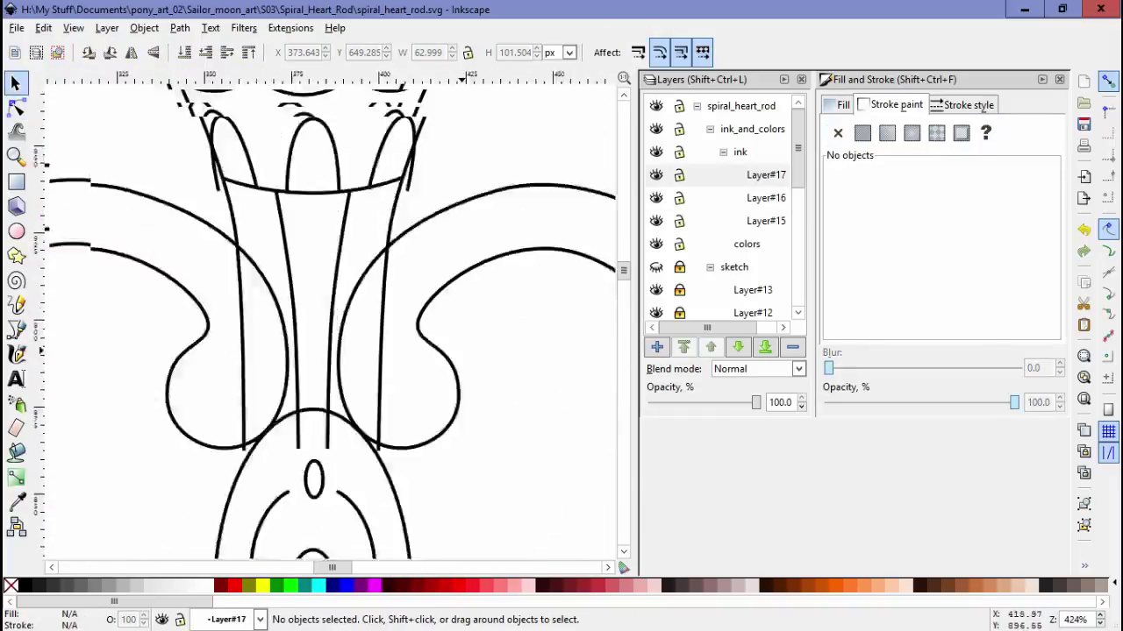
key(ctrl+Page_Down)
key(ctrl+Page_Down)
key(b)
scroll(329, 320, up, 2)
click(151, 254)
key(Return)
key(s)
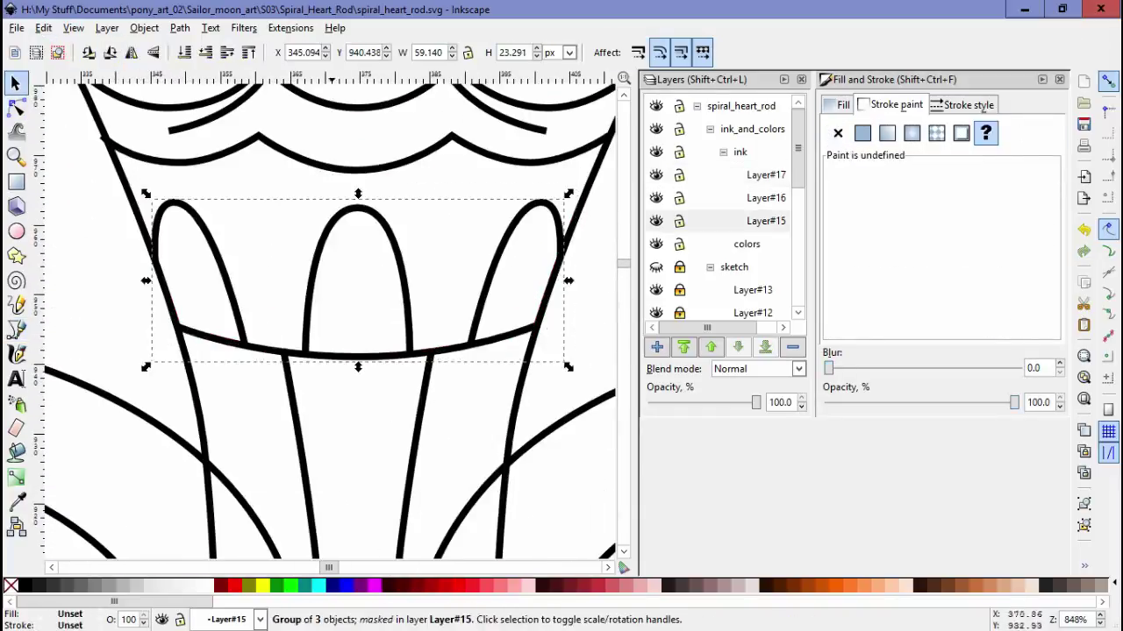
Draw a mask shape over the crown's stem along the heart's curls and mask the stem lines with it
key(b)
key(Return)
key(s)
click(144, 27)
key(Escape)
key(b)
click(190, 260)
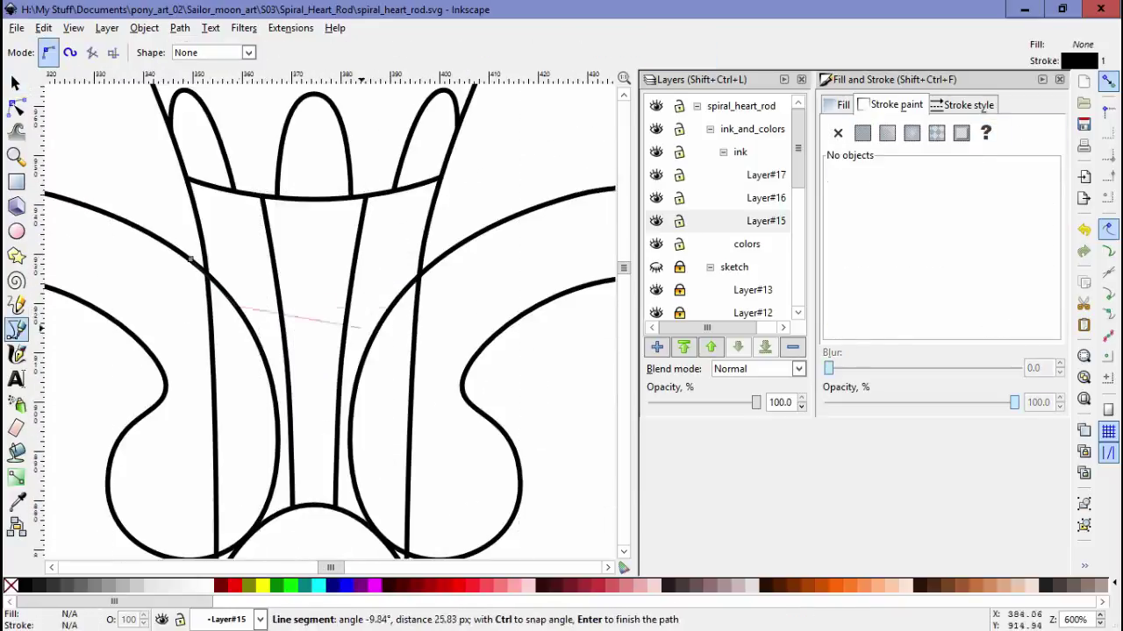
key(Return)
key(s)
Draw a mask shape around the small circles on the crown's upper edge and mask the group of two curved lines with it
scroll(512, 249, up, 3)
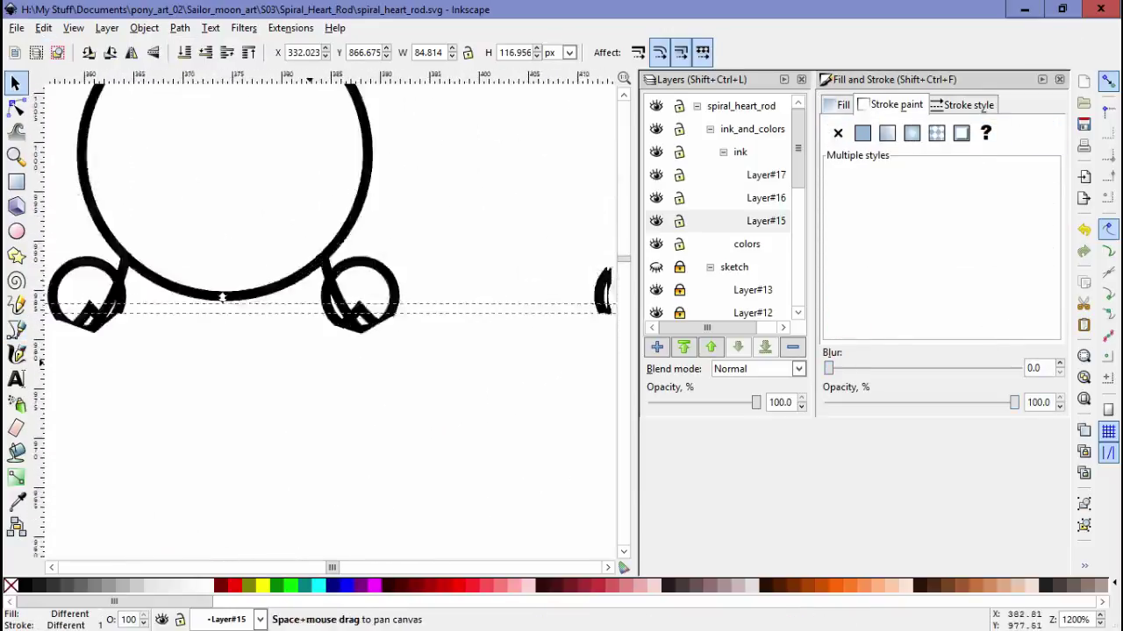
click(511, 249)
key(Tab)
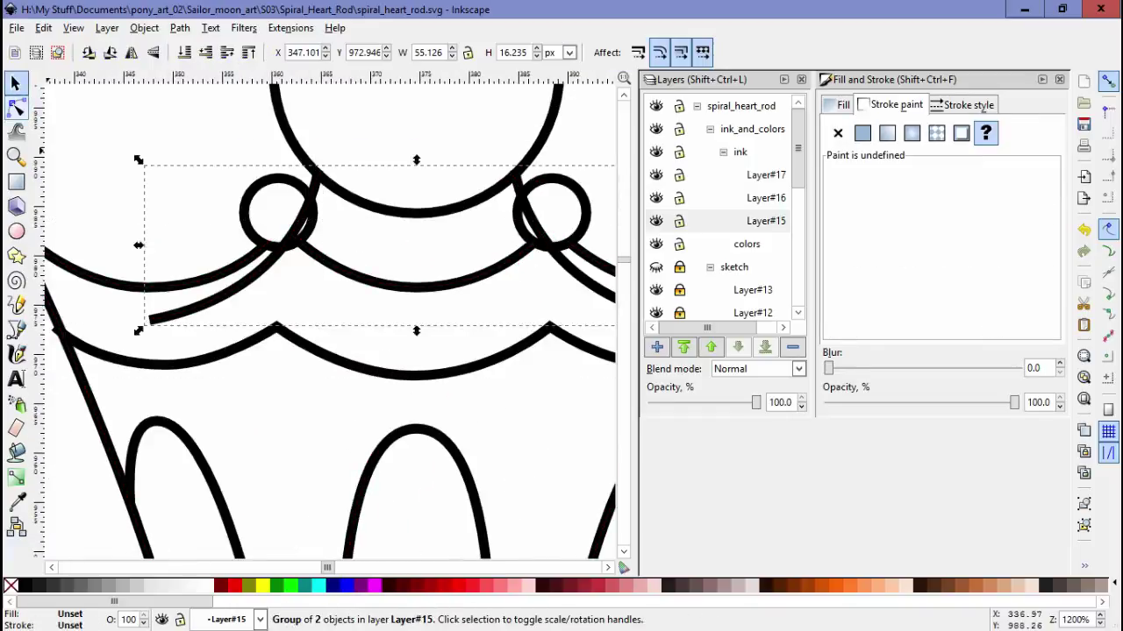
key(Return)
key(s)
click(144, 27)
mouse_move(164, 153)
click(360, 153)
Bucket-fill the rod's enclosed areas with flat colors on Layer#18, using crimson for the oval brooch's small ovals
key(n)
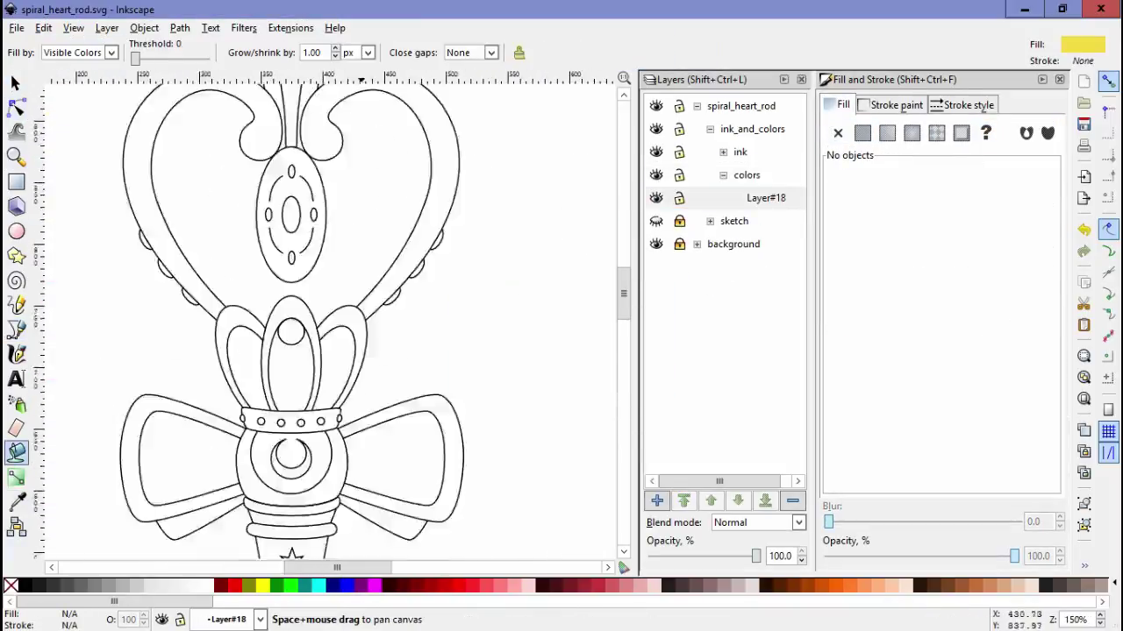
click(114, 290)
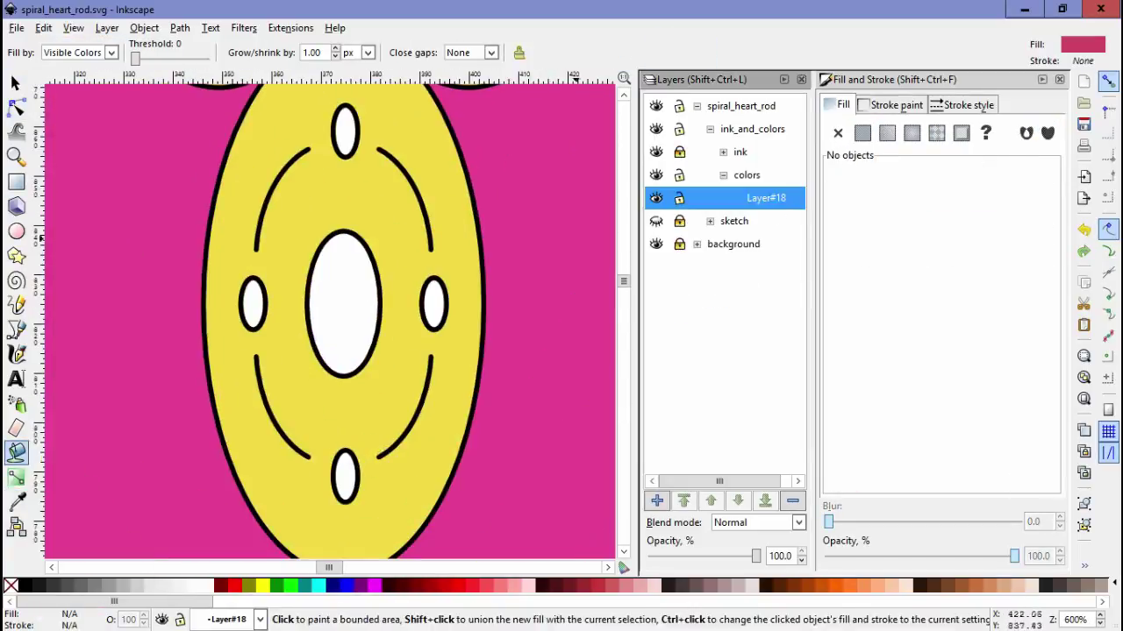
drag(343, 302, 345, 132)
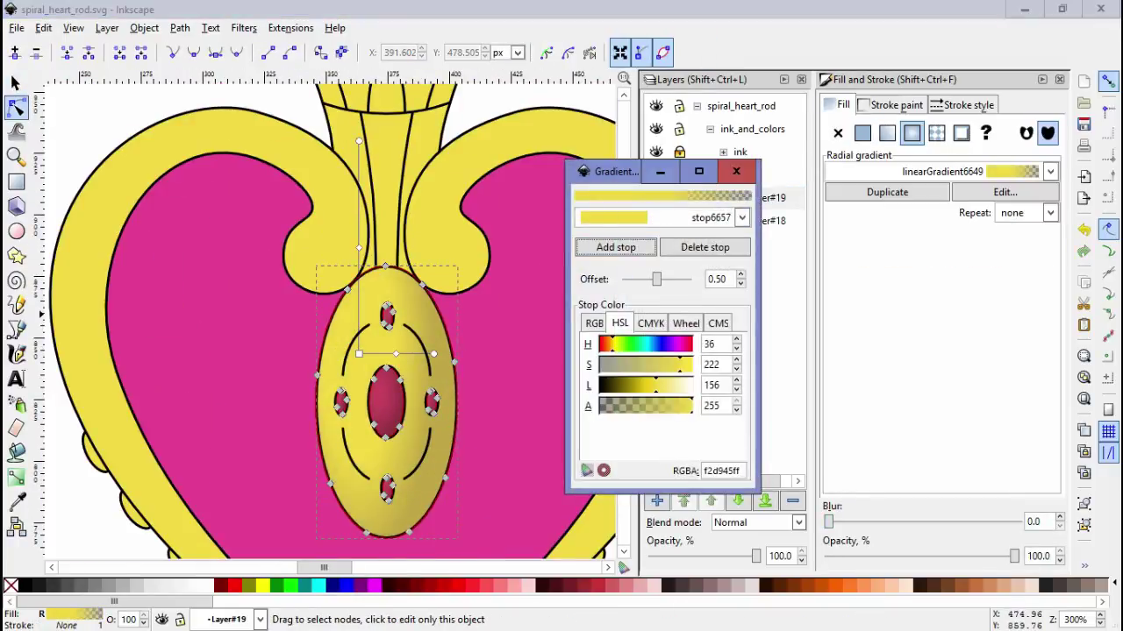
Shade the oval brooch and the pink heart with gradients on Layer#19
click(357, 163)
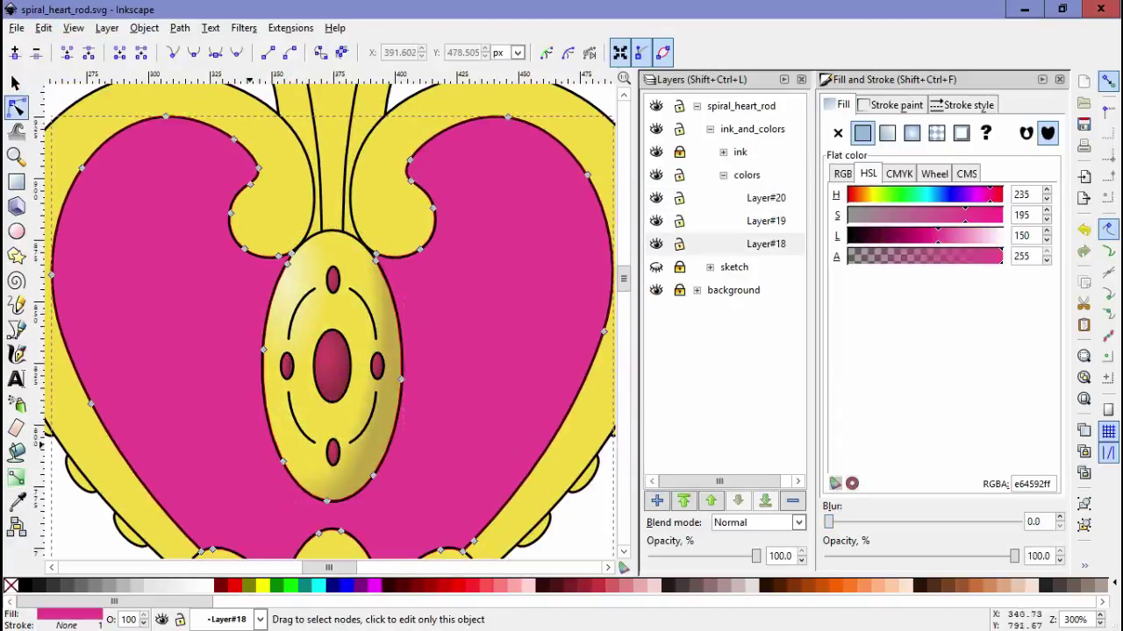
click(43, 27)
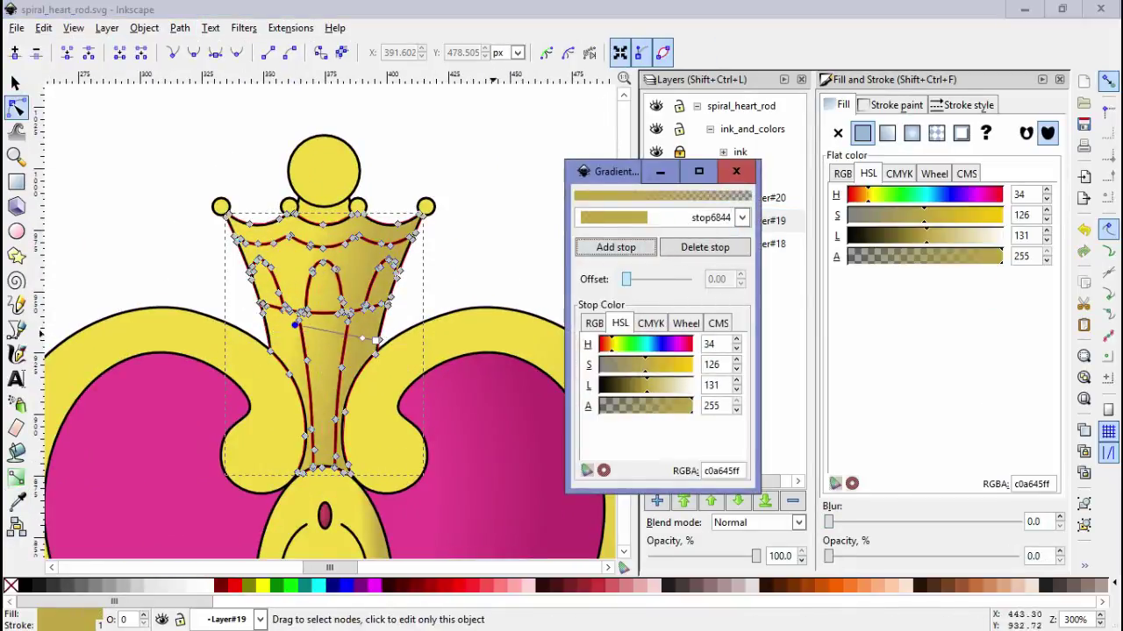
Shade the crown on Layer#19 with gradients running from transparent to dark gold (c0a645)
click(295, 325)
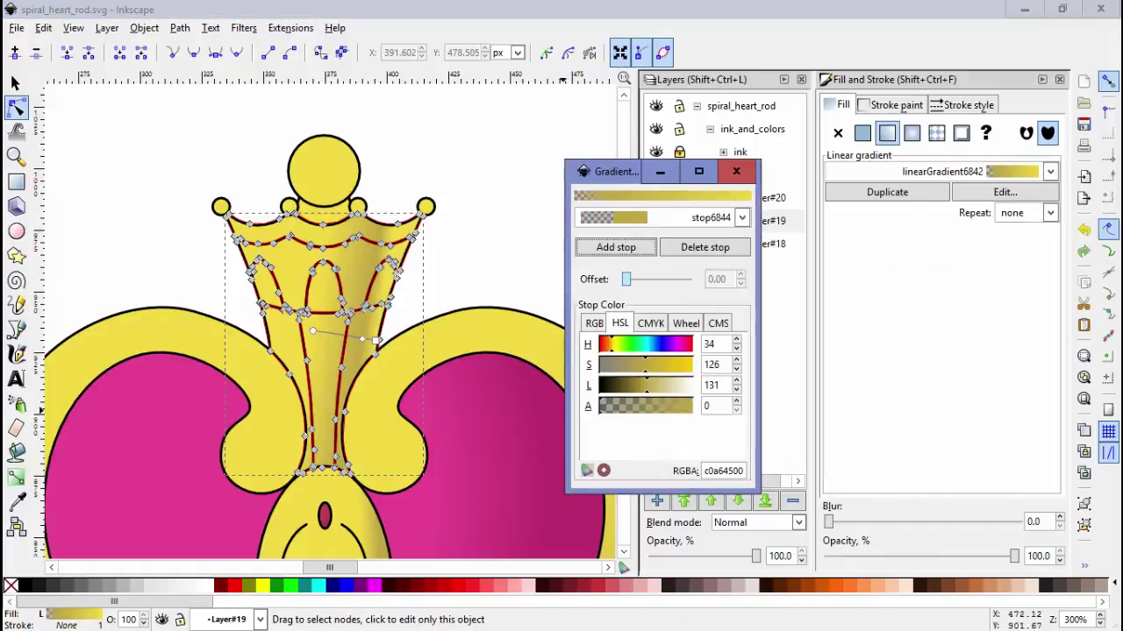
drag(1014, 557, 915, 556)
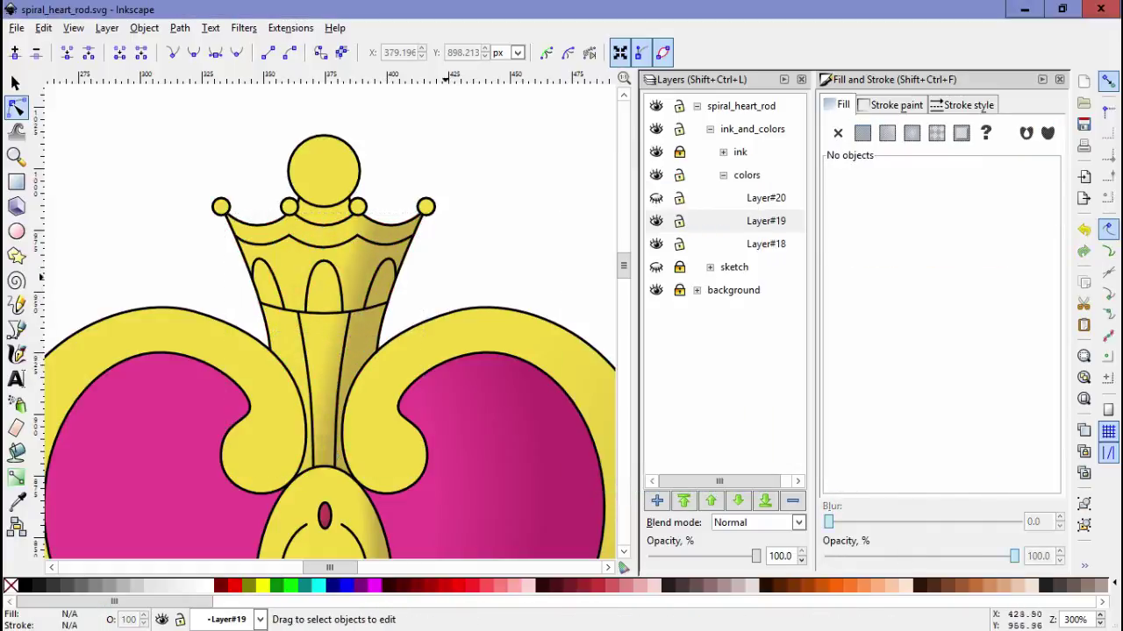
key(space)
click(435, 298)
mouse_move(452, 257)
mouse_down()
mouse_move(593, 225)
mouse_move(470, 214)
mouse_up()
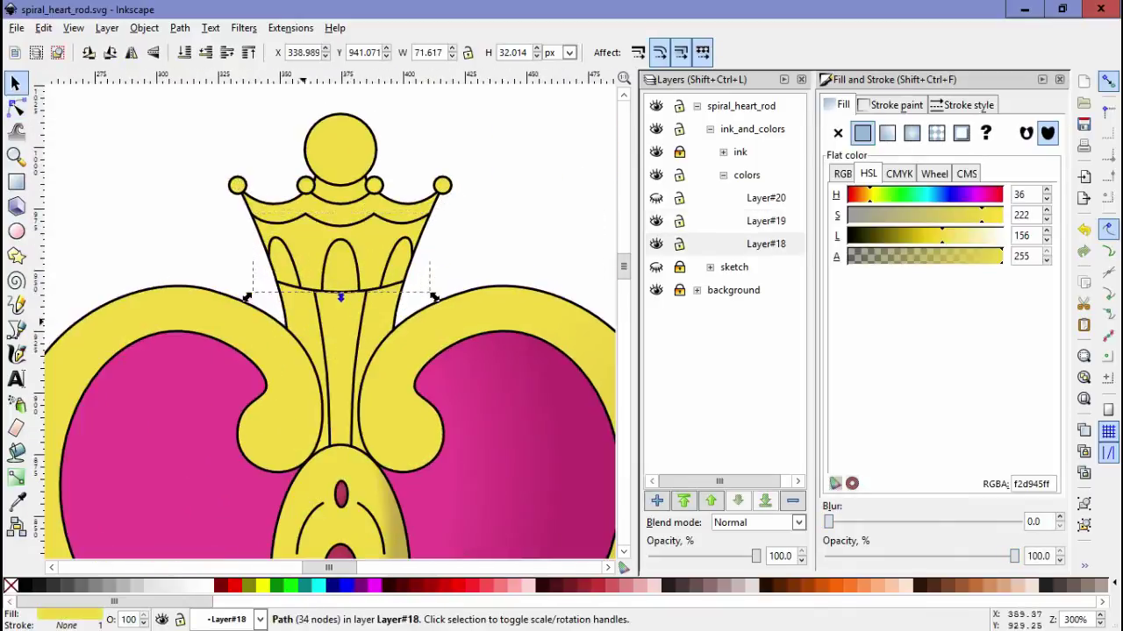
click(306, 230)
click(386, 206)
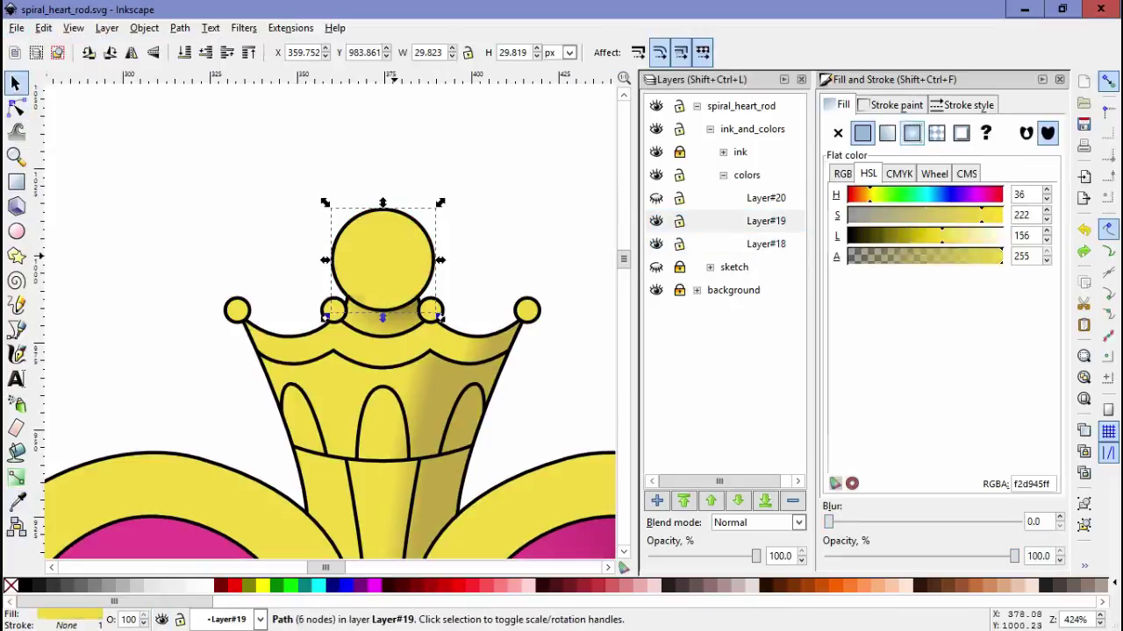
Shade the orb on top of the crown with a radial gradient on Layer#19
double_click(392, 256)
key(Escape)
key(minus)
key(minus)
key(minus)
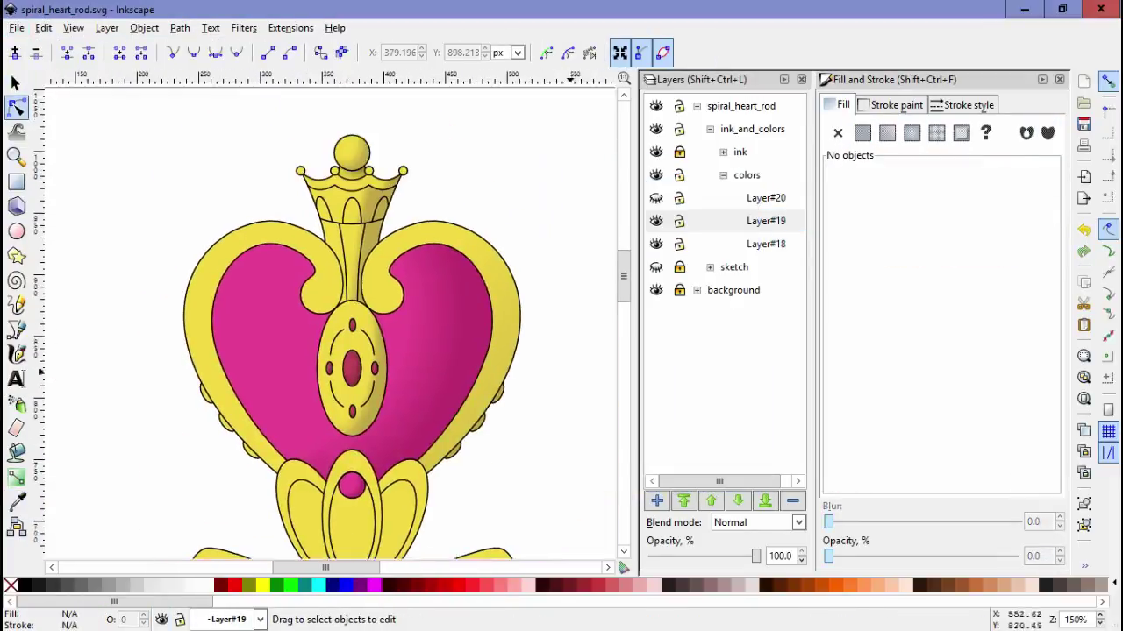
Draw a pale yellow (f5f0c3) calligraphic highlight, width 6, along the heart frame's upper-left curve on Layer#20
key(s)
click(368, 298)
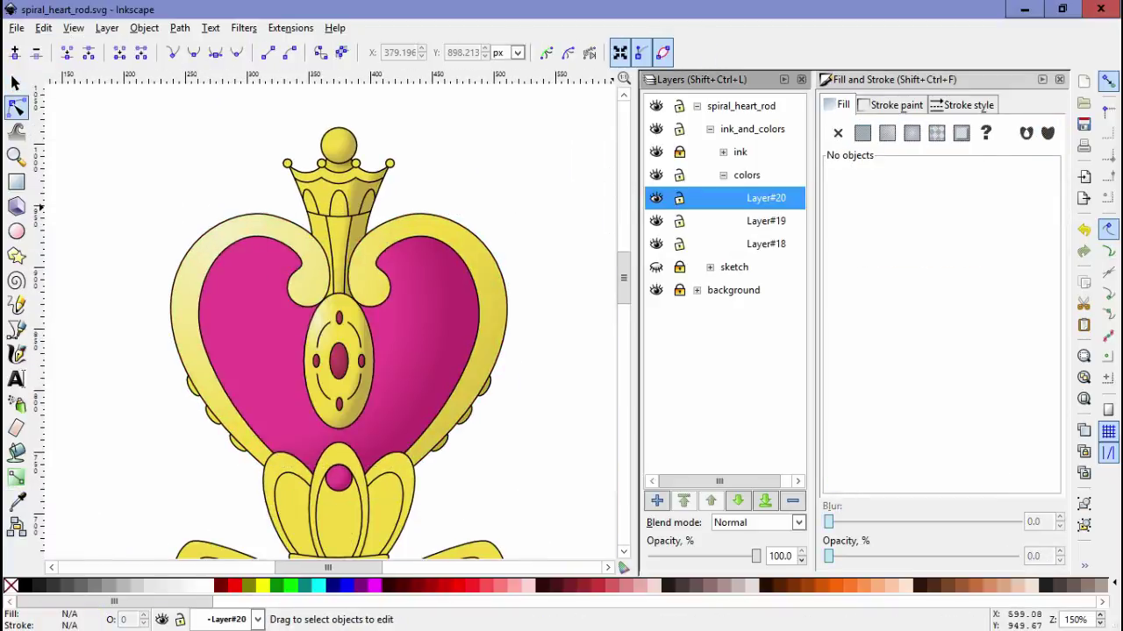
key(c)
scroll(246, 263, up, 2)
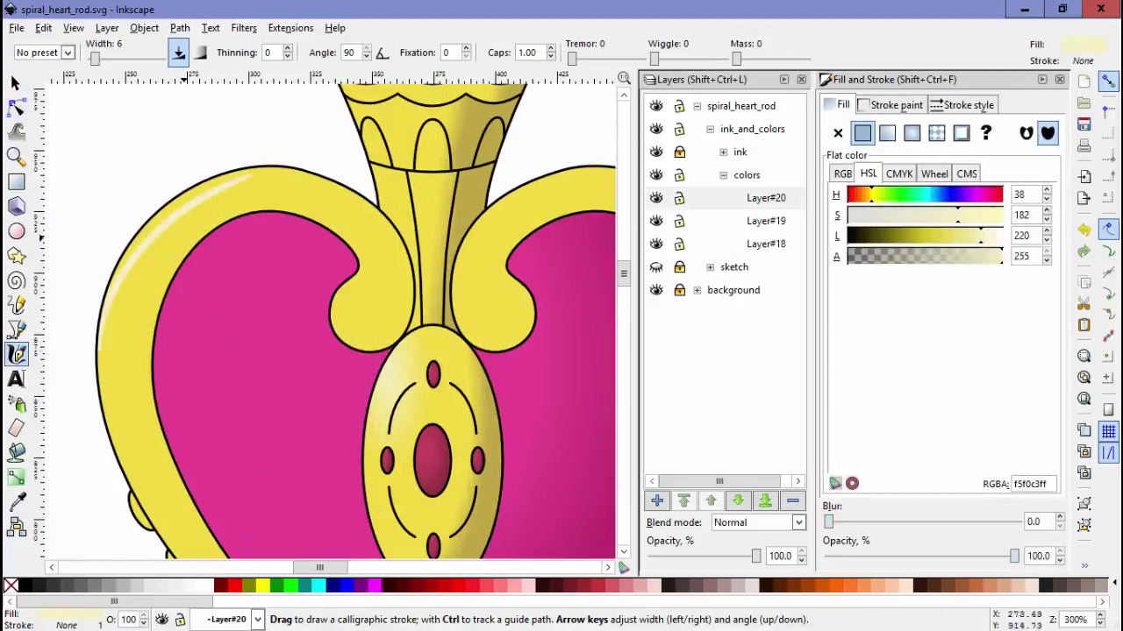
Draw pale yellow calligraphic highlights on the crown and its stem panels on Layer#20 with a blur of 3.0
click(962, 104)
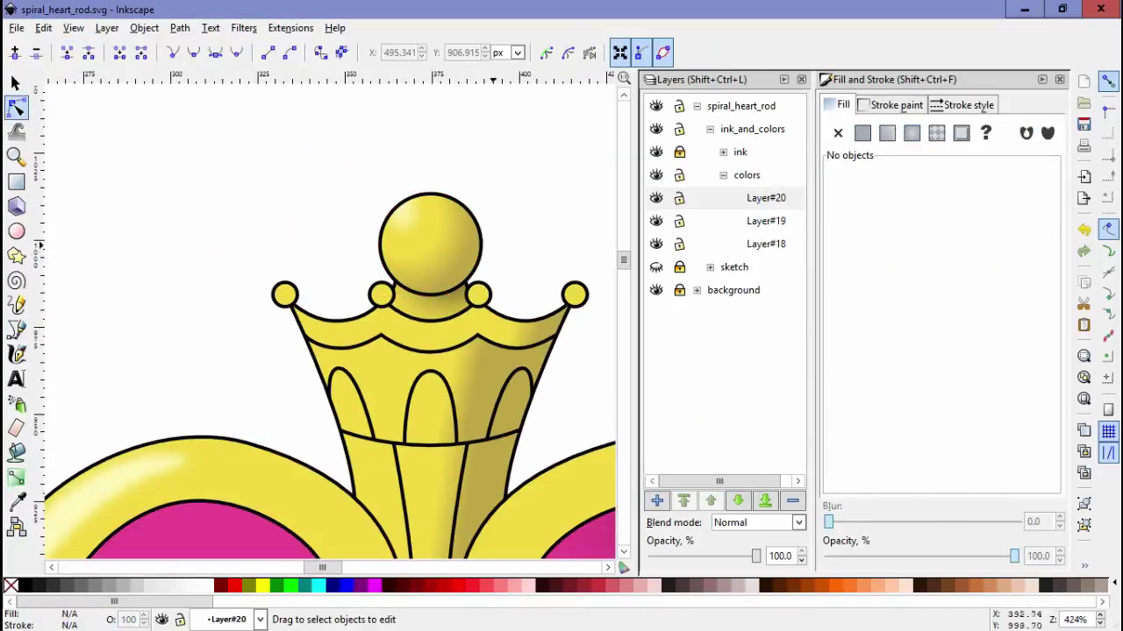
drag(417, 202, 369, 198)
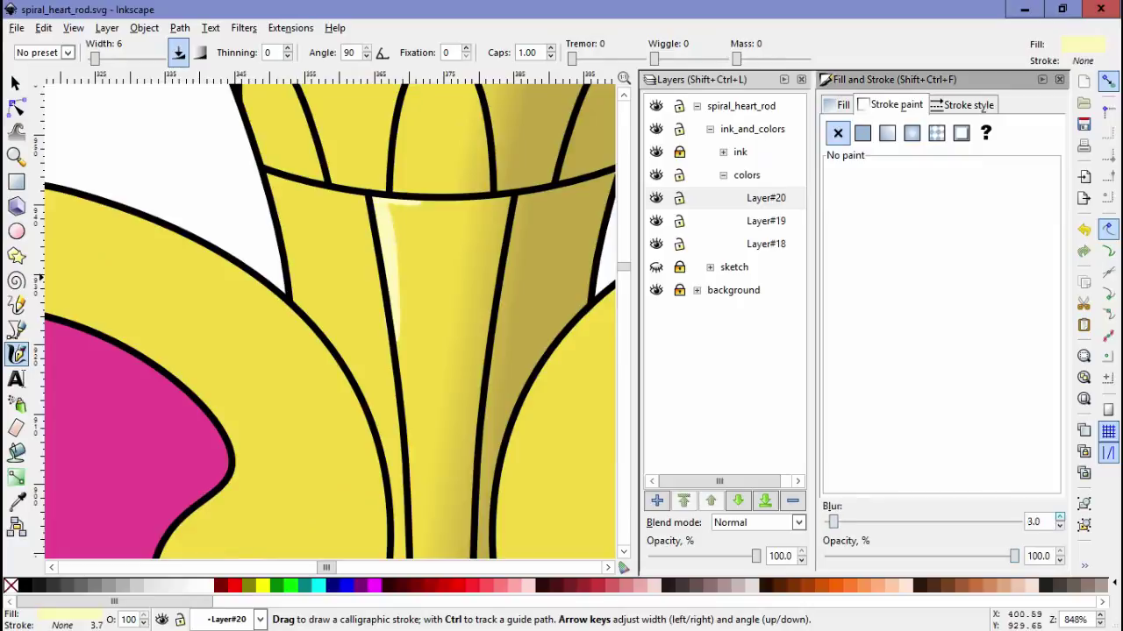
scroll(333, 315, up, 6)
drag(297, 262, 319, 404)
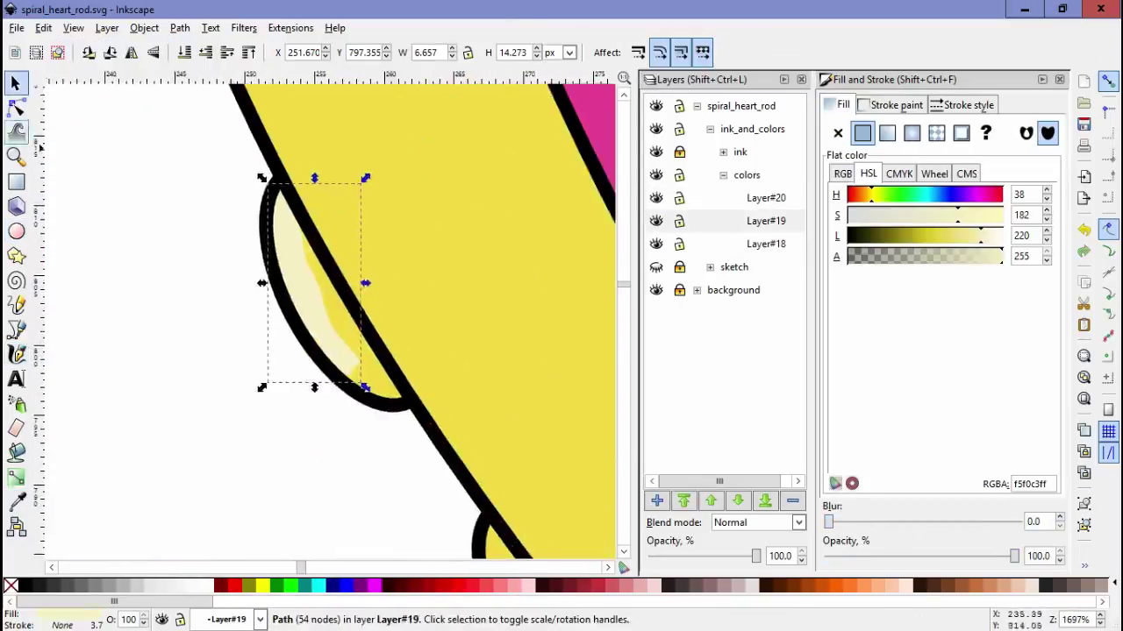
Replace the calligraphic highlight on the heart's left bead with a smooth pen-drawn pale yellow shape blurred by 6.0
double_click(292, 300)
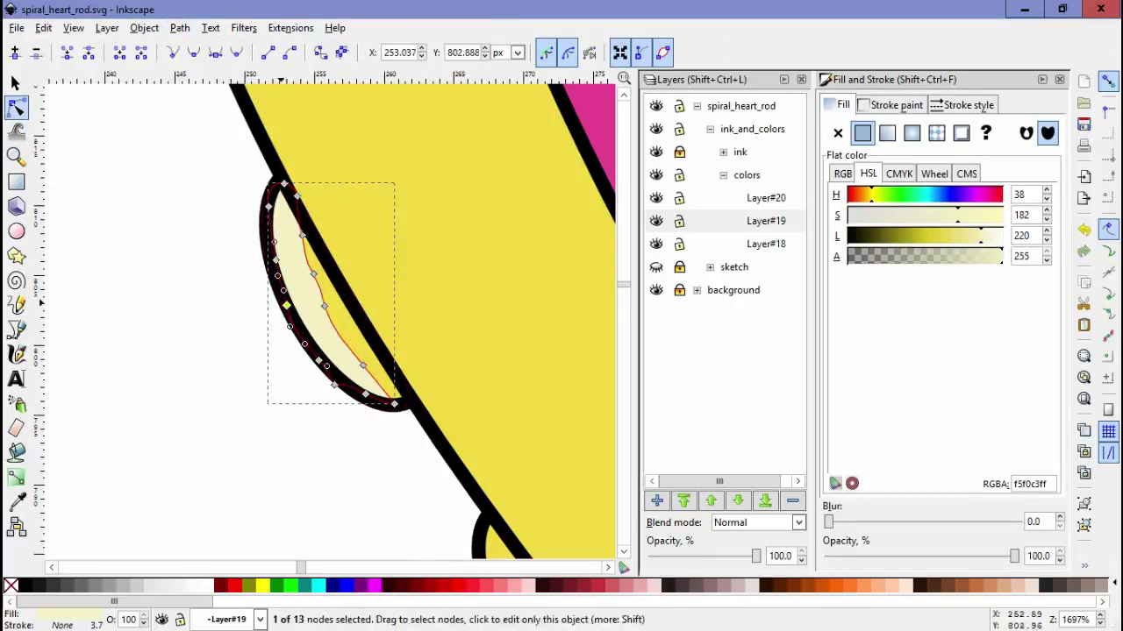
key(Delete)
key(b)
click(304, 345)
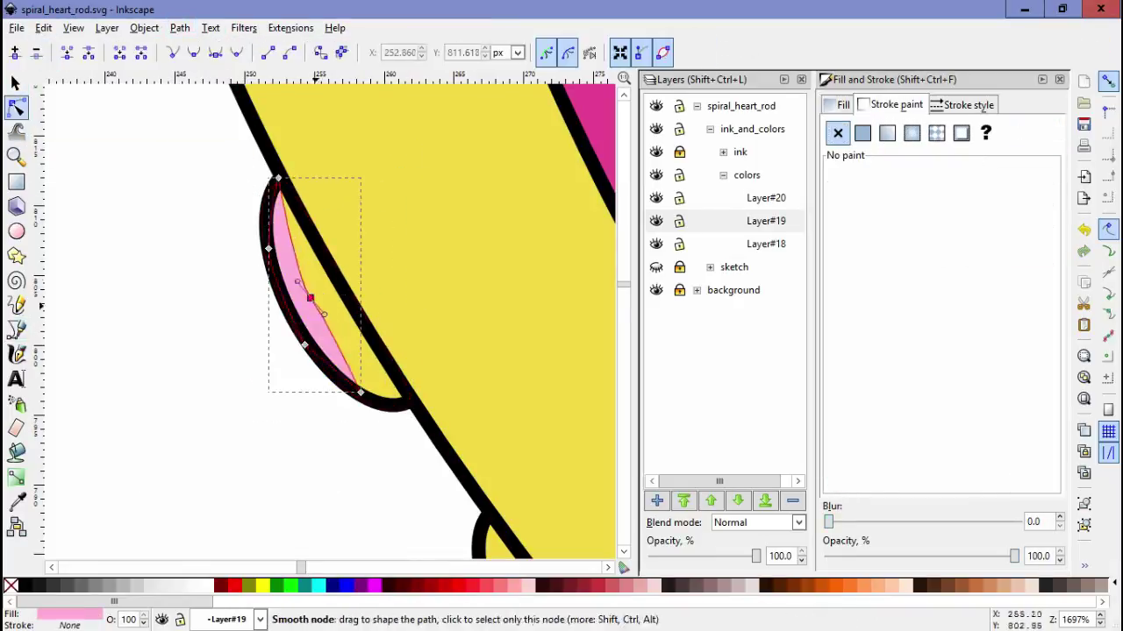
ctrl+scroll(313, 306, down, 1)
key(s)
scroll(330, 320, down, 3)
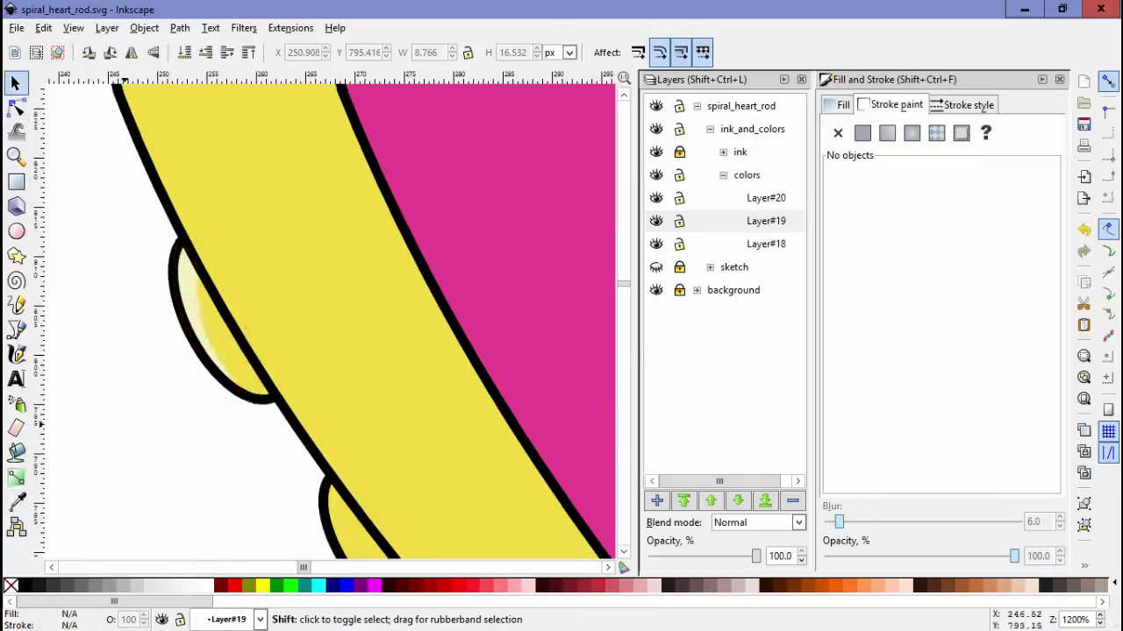
Copy the right petal's two fill paths from Layer#18 and paste them in place on Layer#19
scroll(330, 320, up, 3)
drag(349, 180, 521, 496)
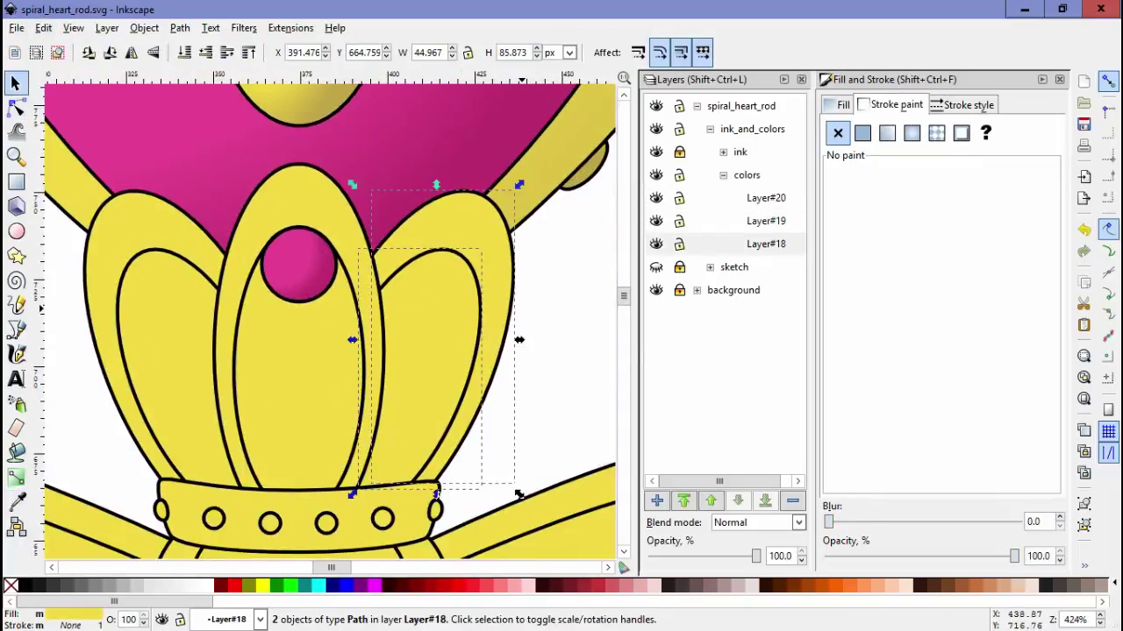
click(766, 221)
click(43, 27)
click(78, 171)
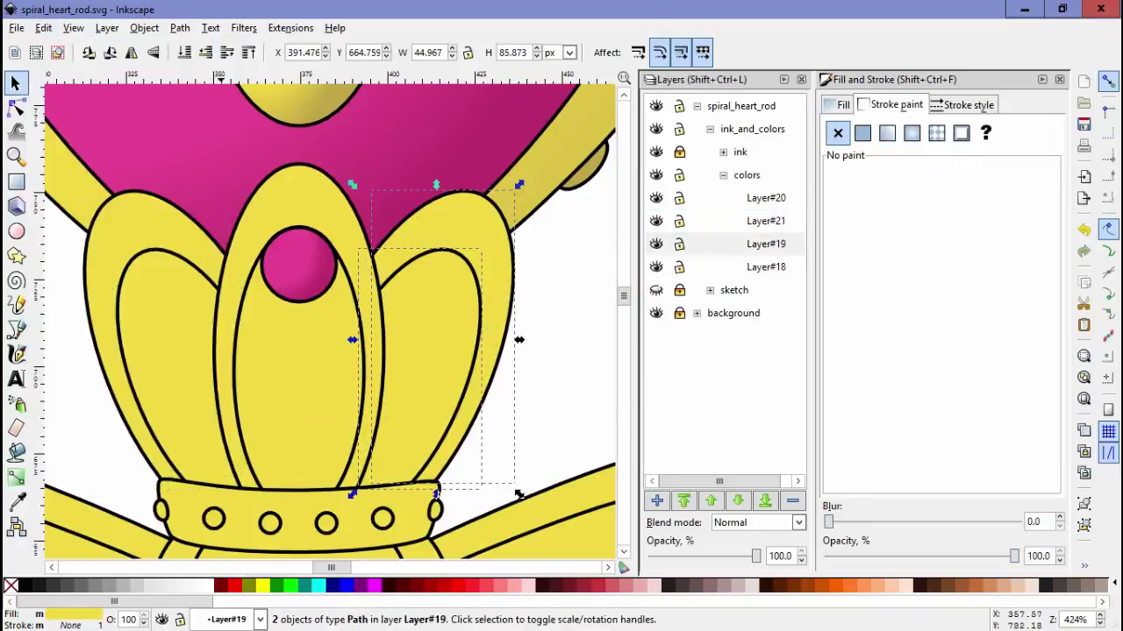
Shade the right petal with dark gold (c0a645) radial gradients on Layer#21 and Layer#19
click(430, 351)
click(842, 104)
key(n)
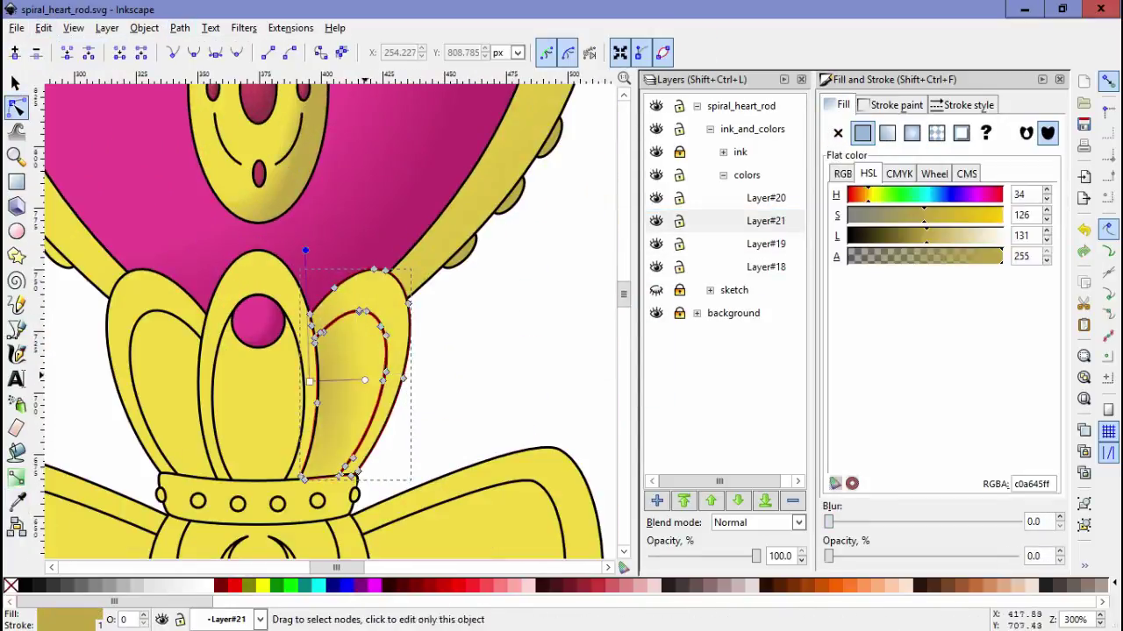
click(911, 133)
click(1006, 193)
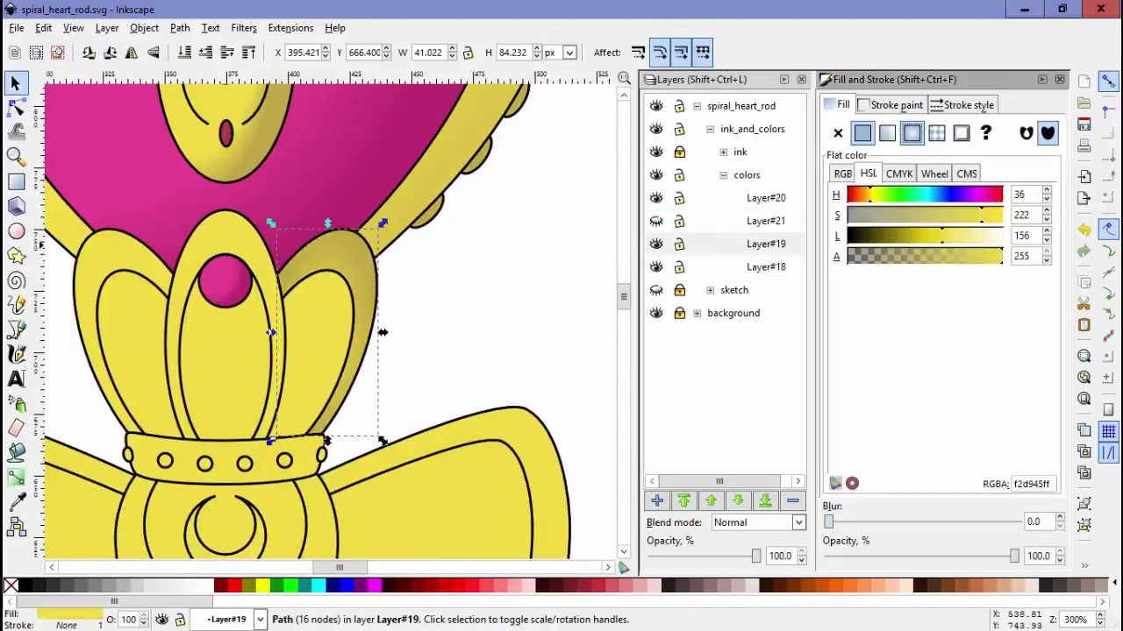
key(n)
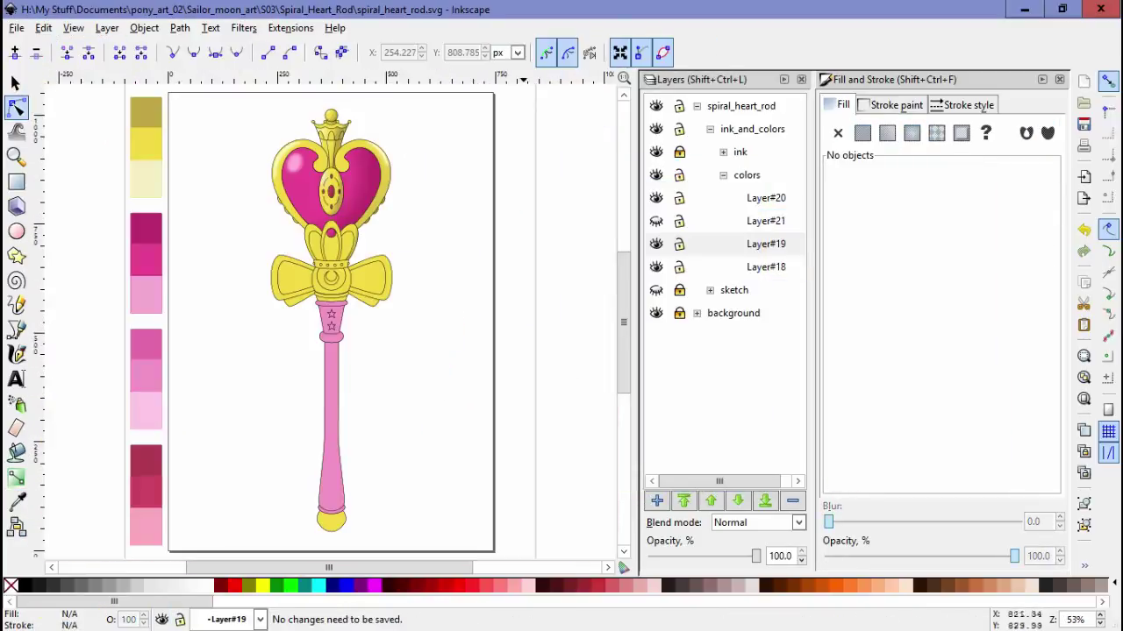
Add gradient shading to the central and left petals on Layer#19
scroll(307, 201, up, 10)
key(s)
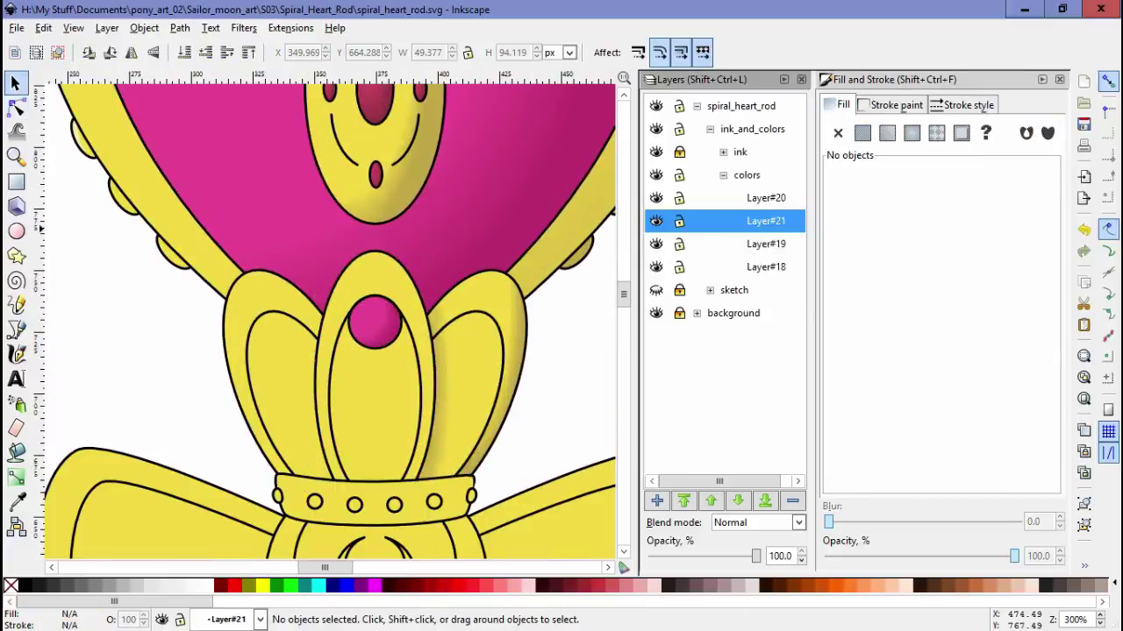
key(Tab)
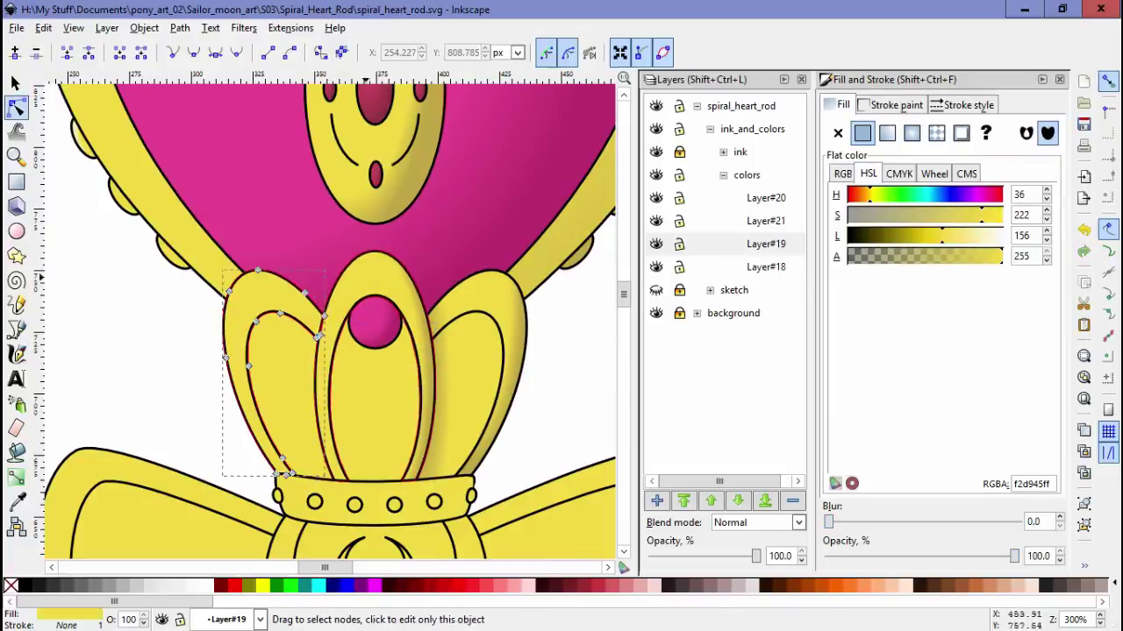
key(s)
key(Escape)
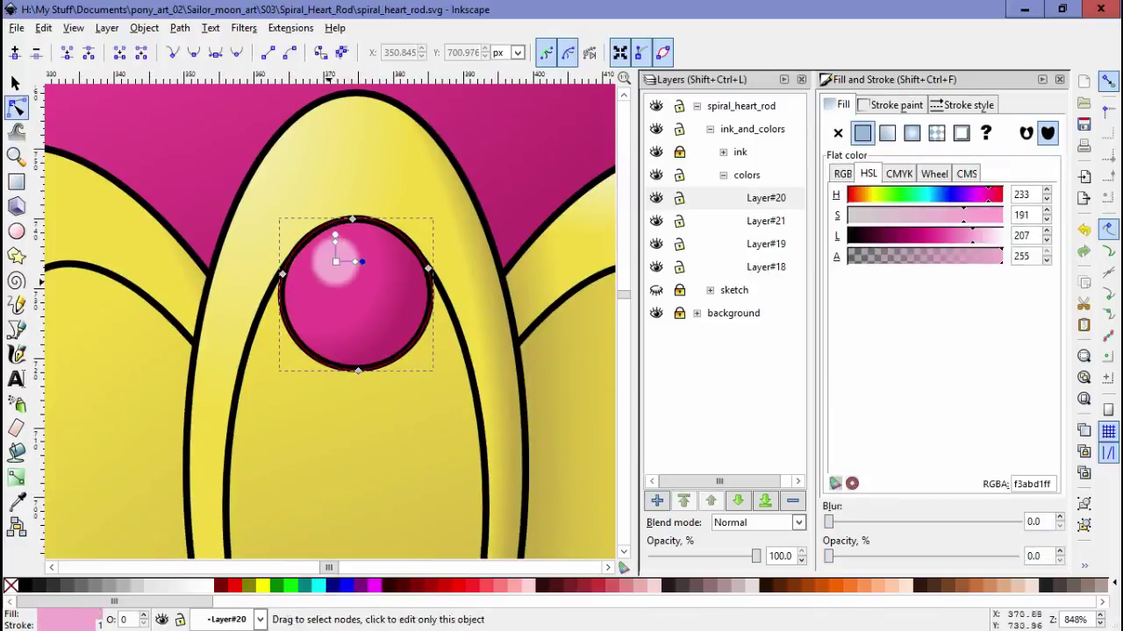
Copy the jeweled band's fill path from Layer#18 to Layer#19 and shade its right side with a dark gold gradient
scroll(351, 299, down, 3)
scroll(264, 351, up, 3)
click(186, 314)
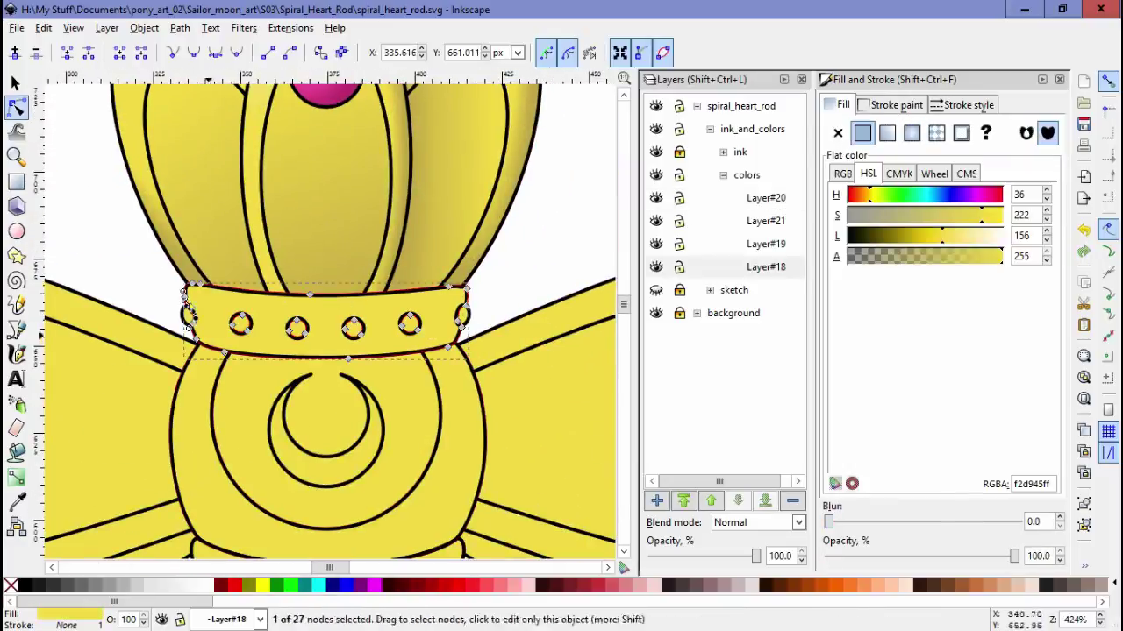
scroll(329, 315, down, 3)
scroll(329, 316, up, 3)
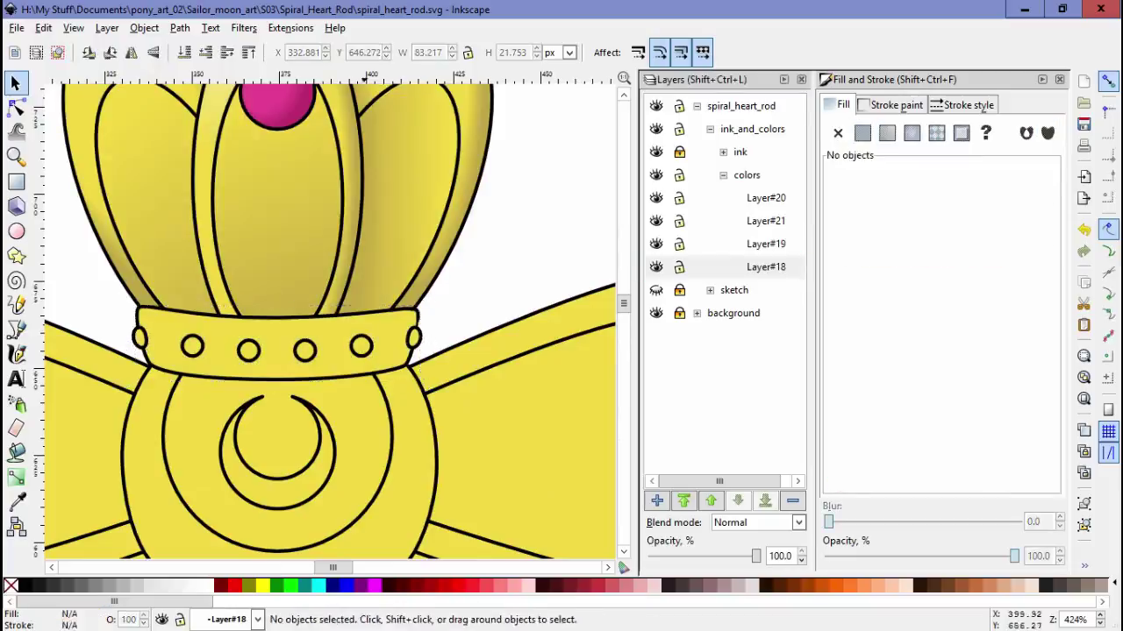
key(n)
click(326, 326)
key(Escape)
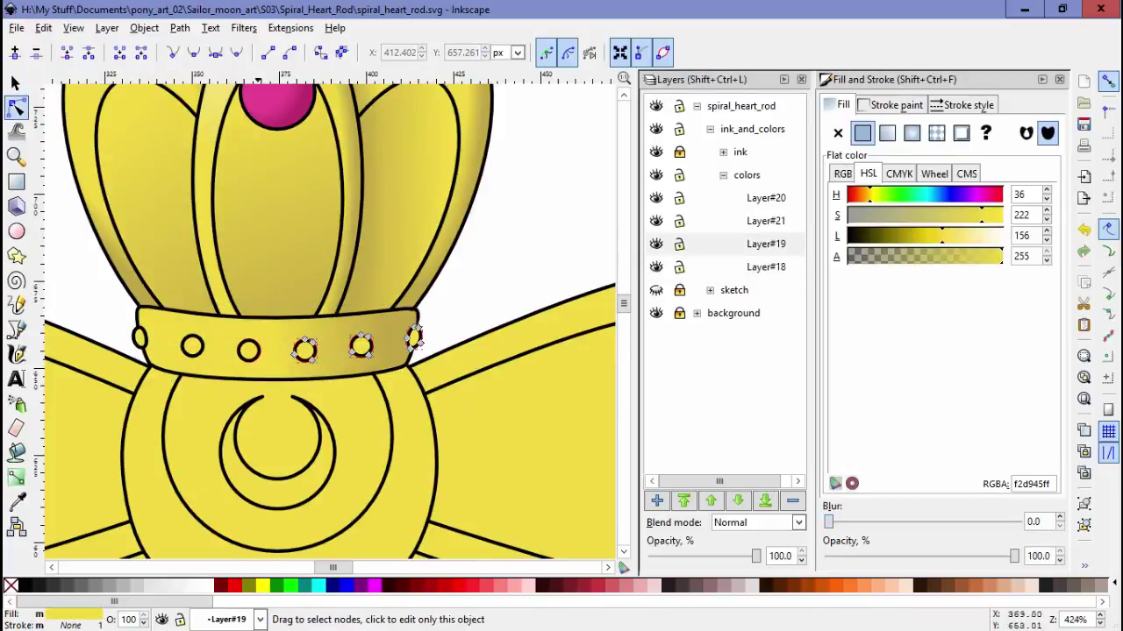
Shade the jeweled band's round studs with radial gradients on Layer#19
key(s)
scroll(311, 381, up, 3)
key(n)
click(449, 286)
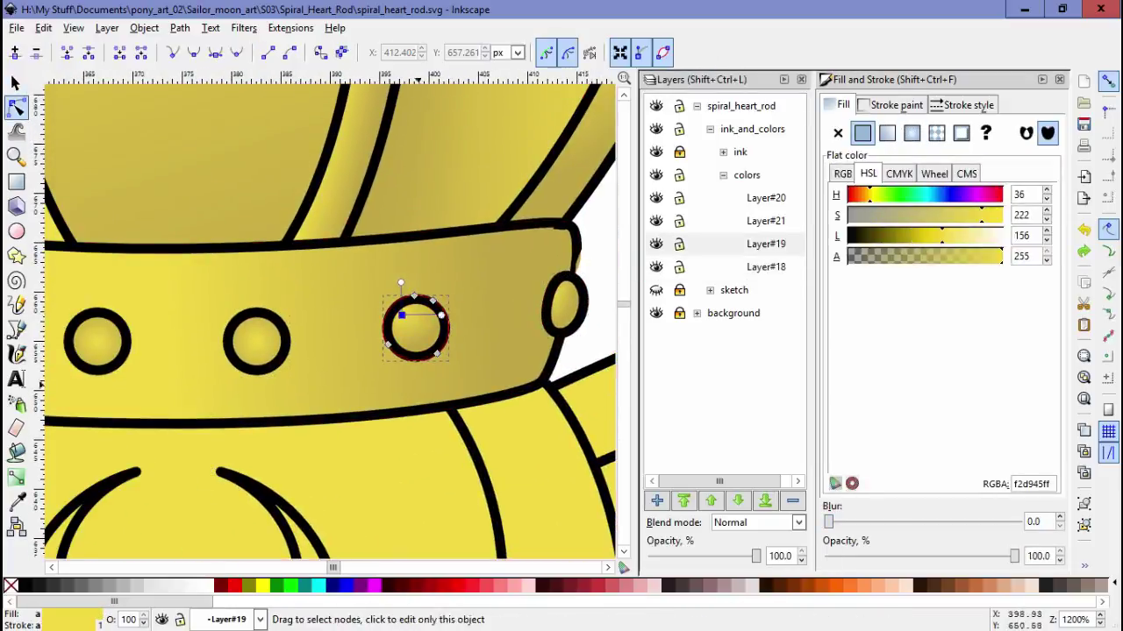
scroll(329, 316, down, 5)
key(Escape)
Copy the right wing's three fill paths from Layer#18 and paste them in place on Layer#21
scroll(329, 316, up, 3)
scroll(329, 316, down, 3)
click(508, 351)
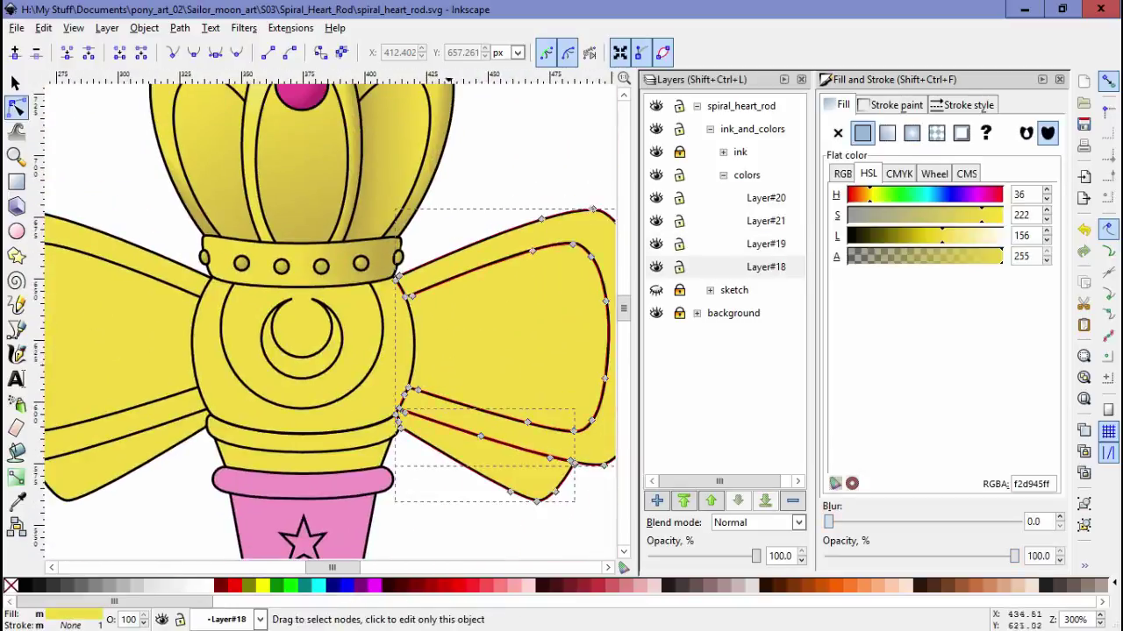
ctrl+click(441, 344)
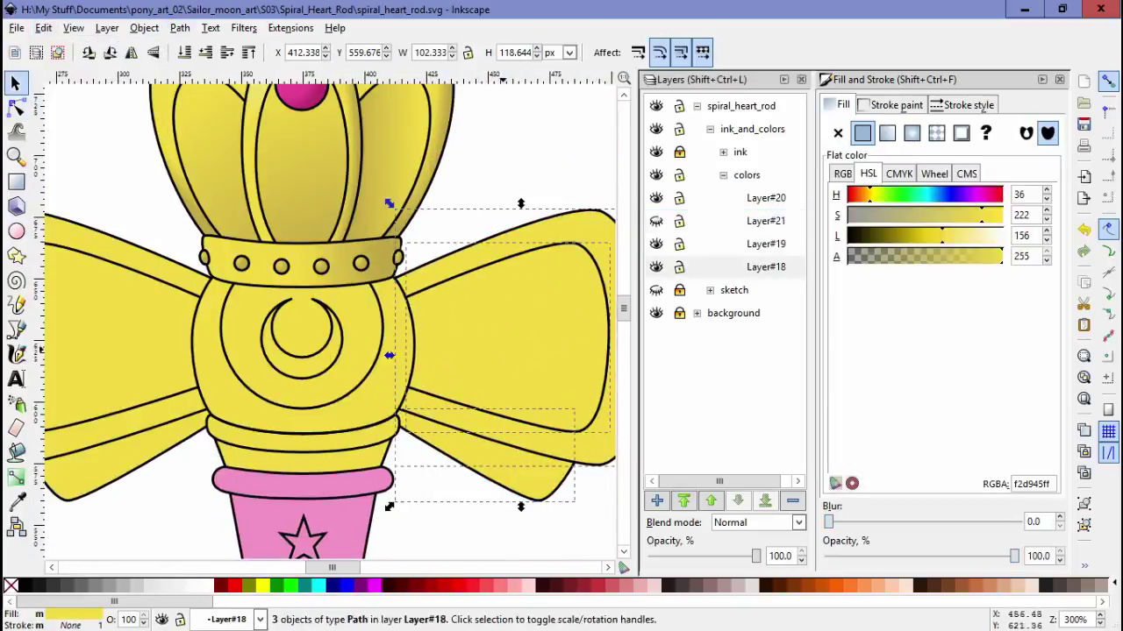
click(43, 27)
click(100, 172)
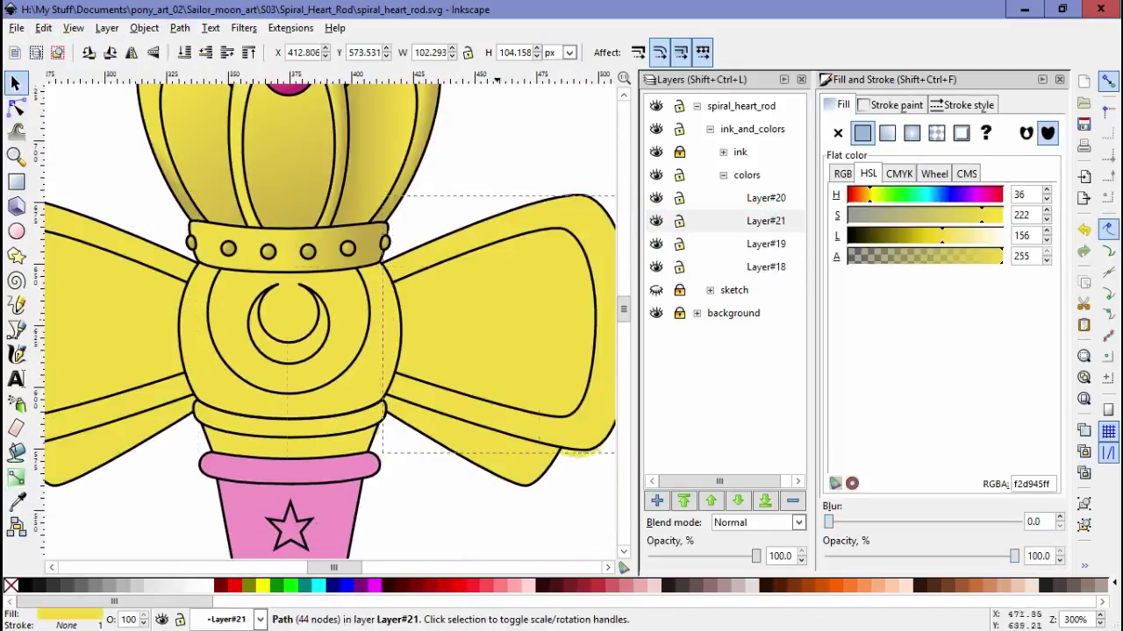
Shade the inner ends of the right wing and its lower fin with dark gold radial gradients on Layer#21
key(n)
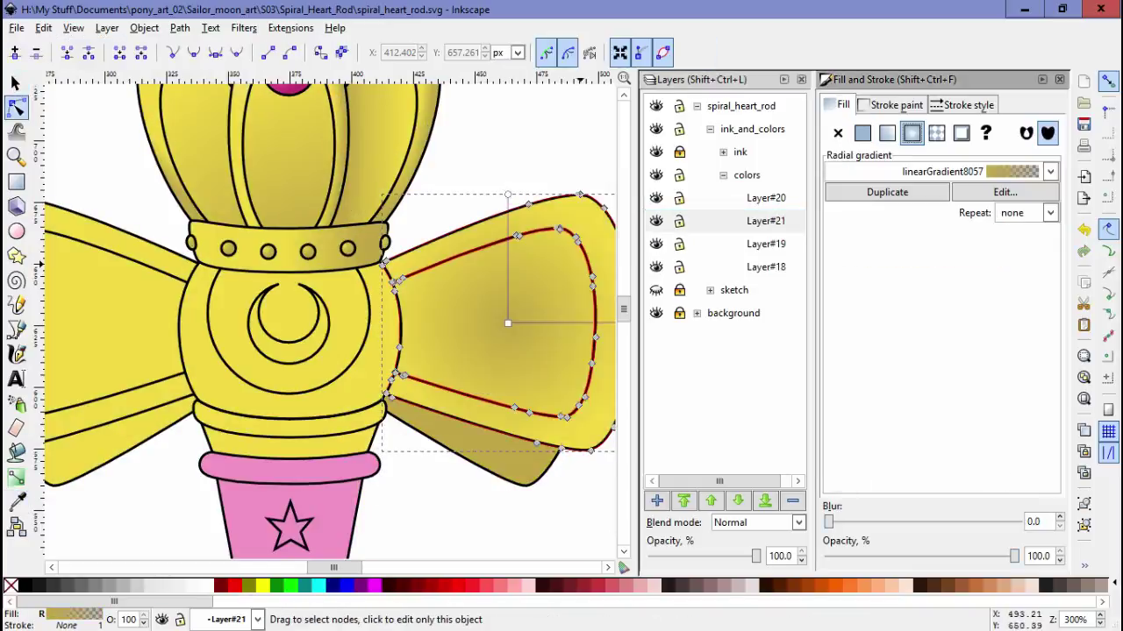
drag(507, 323, 372, 323)
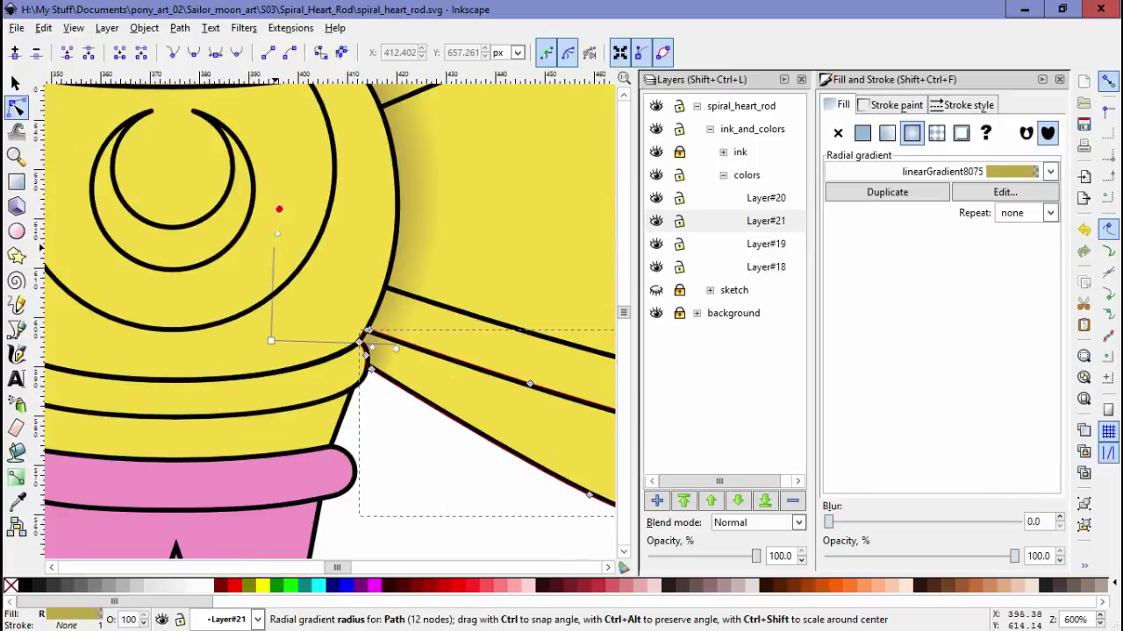
scroll(275, 208, down, 3)
Combine the right wing's frame and inner panel paths on Layer#19 and shade them with a radial gradient
click(349, 351)
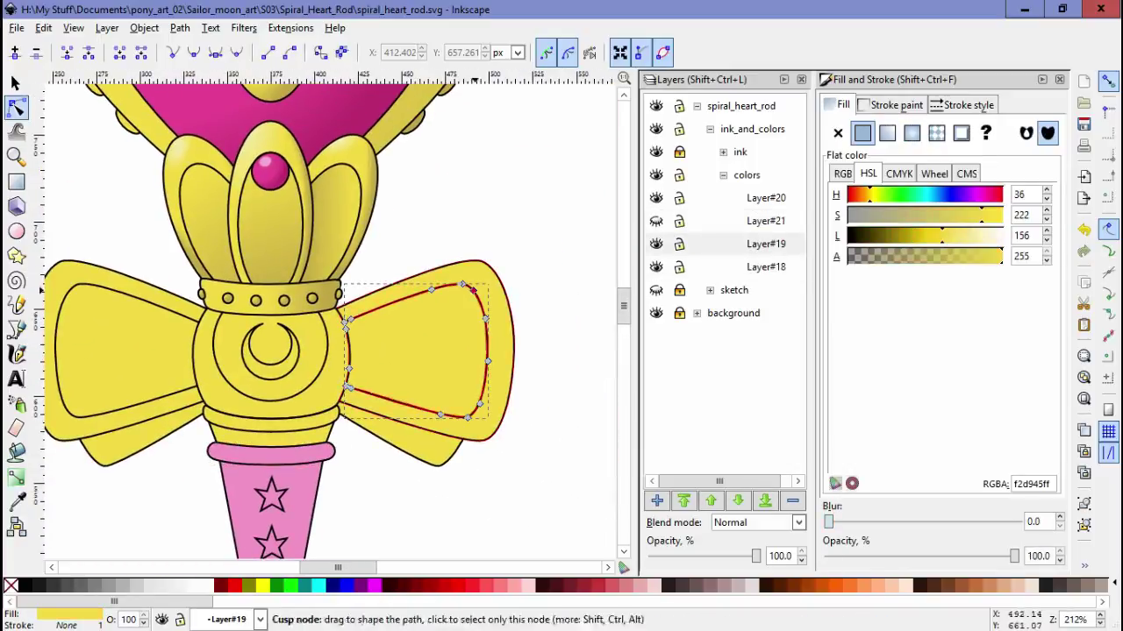
key(ctrl+shift+v)
key(5)
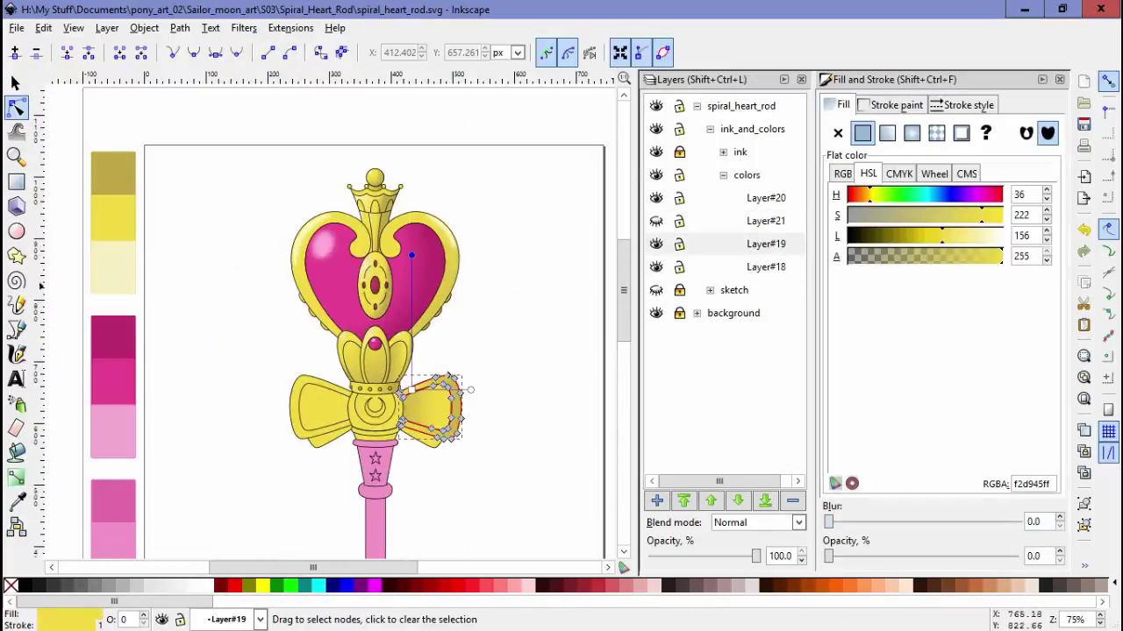
key(Escape)
key(grave)
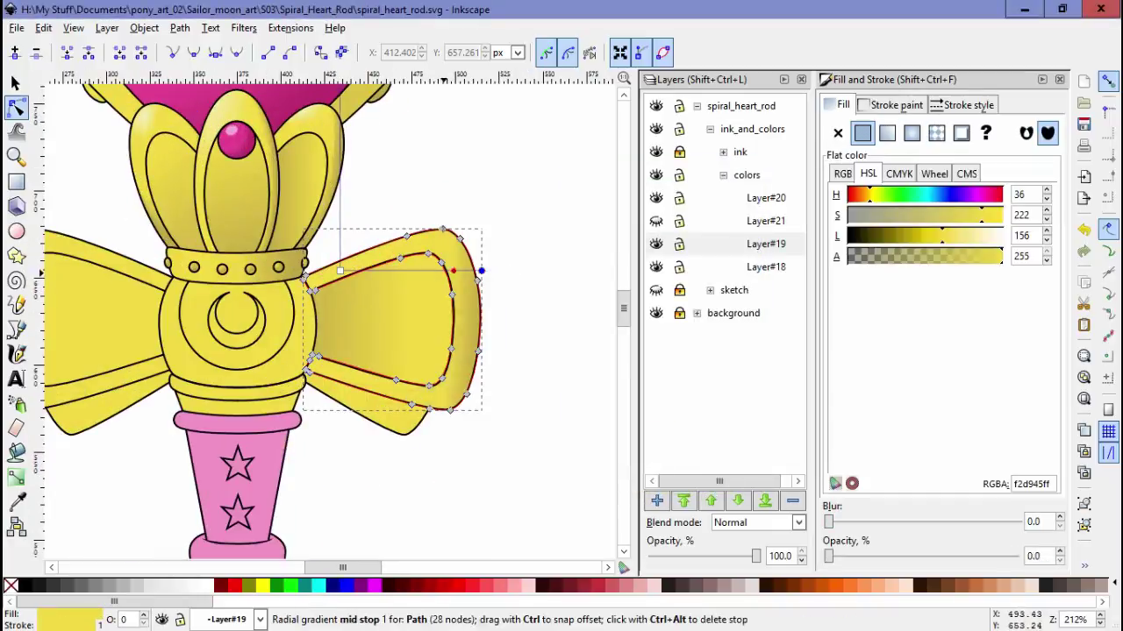
Shade the right wing's lower fin with a linear gradient on Layer#19 and adjust the wing's radial gradient on Layer#21
key(Tab)
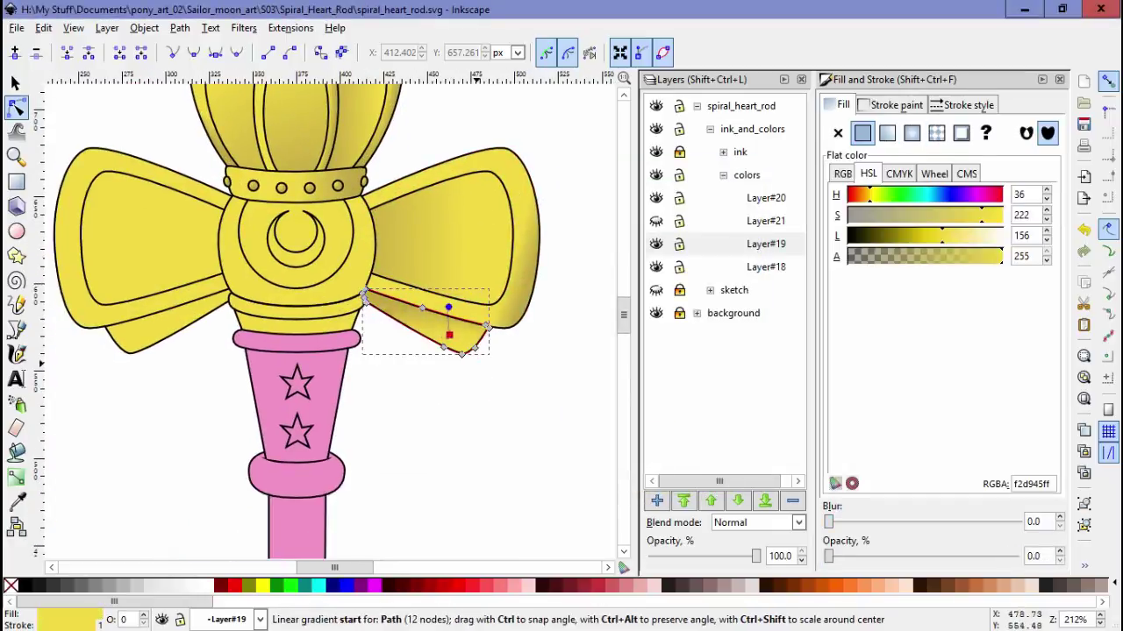
double_click(449, 334)
key(Escape)
key(Tab)
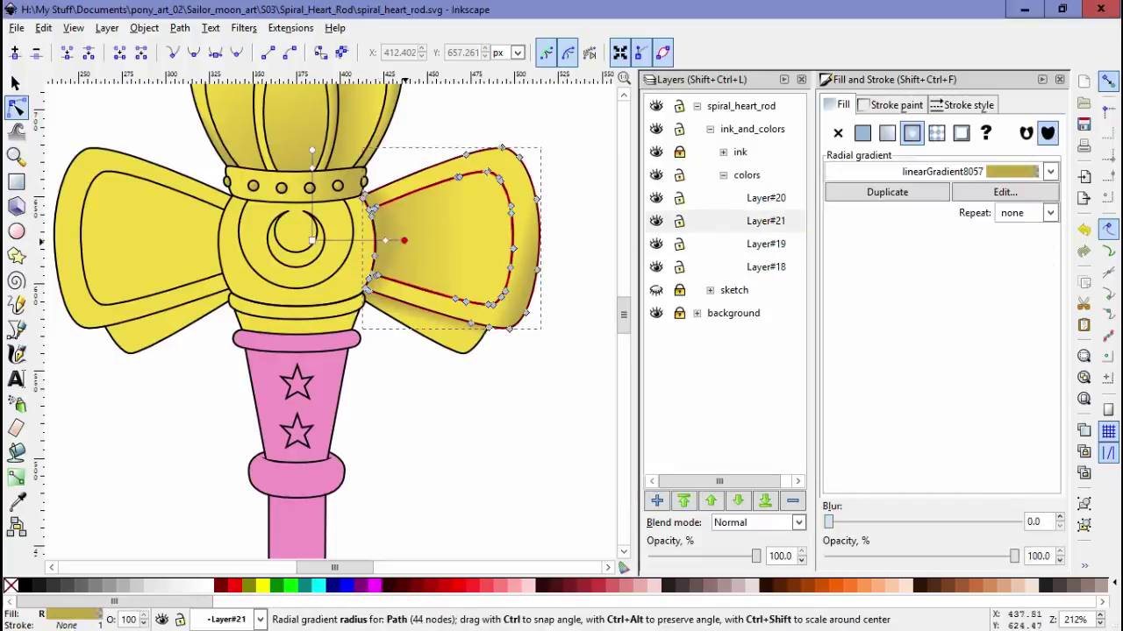
Shade the left wing and its lower fin with gold gradients
key(Tab)
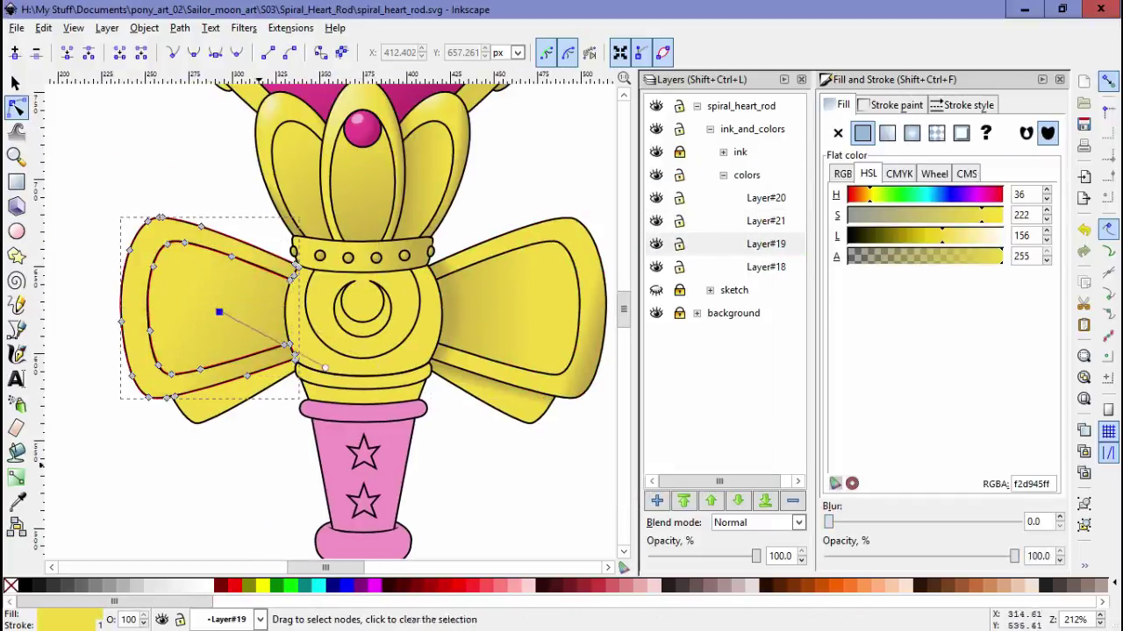
key(Tab)
key(Escape)
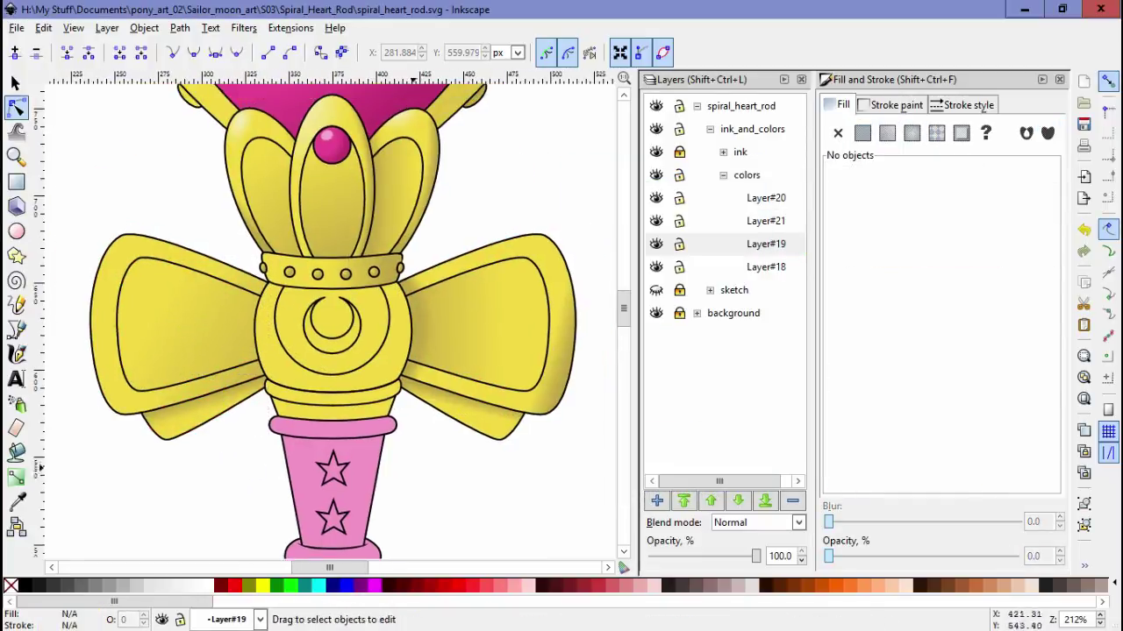
Fill the central orb with dark gold (c0a645) on Layer#18 and copy the two gold rings below it to Layer#19
key(Tab)
key(F7)
click(236, 374)
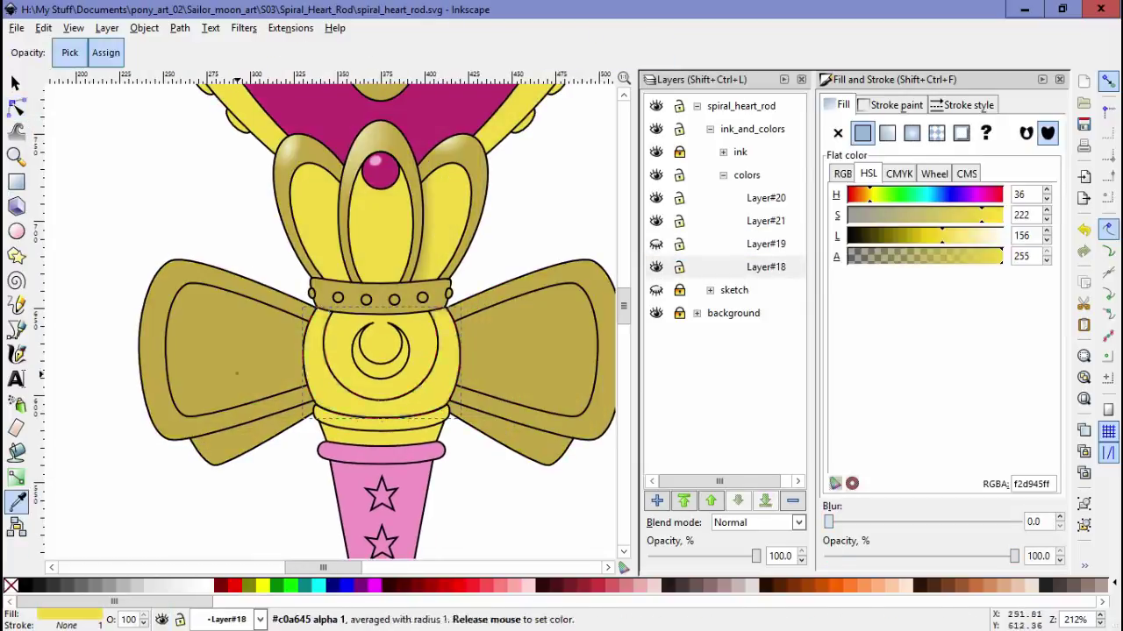
key(ctrl+z)
key(alt+e)
key(Escape)
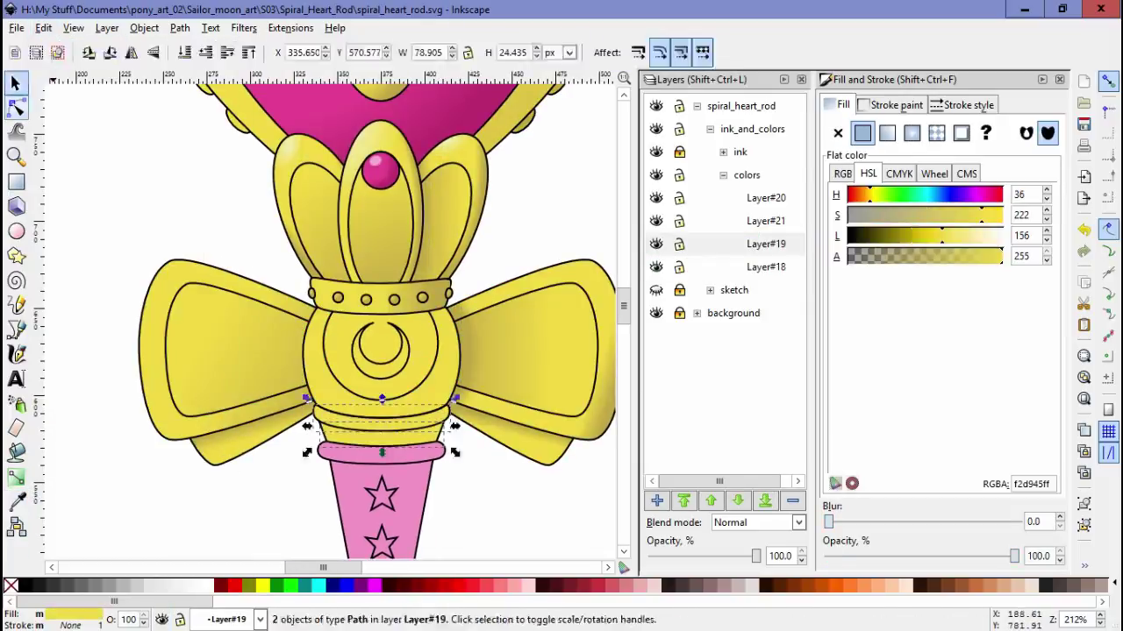
Shade the right side of the central orb with a radial gradient on Layer#19
key(F2)
click(736, 171)
click(445, 323)
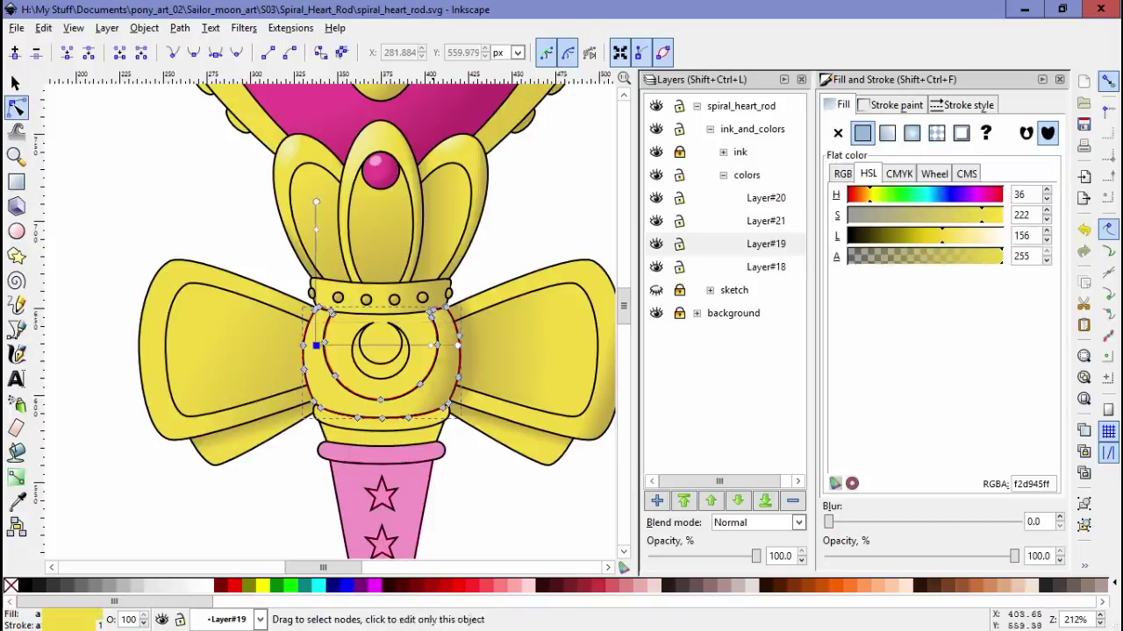
Shade the upper gold ring below the orb with a wide, flat radial gradient on Layer#19
click(413, 423)
scroll(442, 467, up, 2)
click(321, 377)
drag(322, 377, 318, 395)
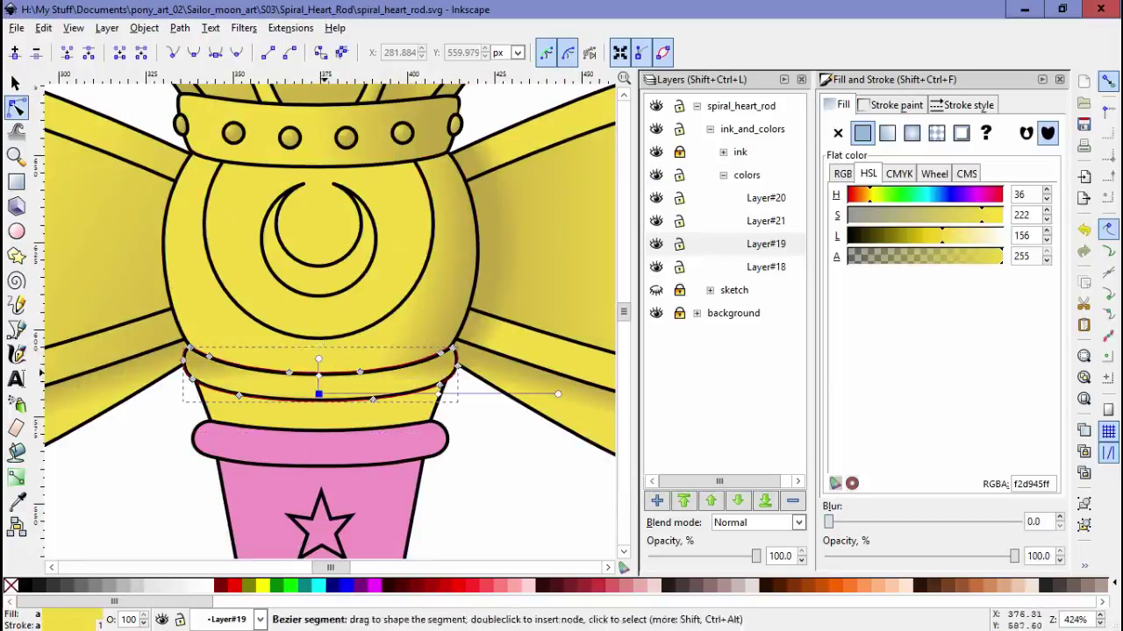
click(318, 364)
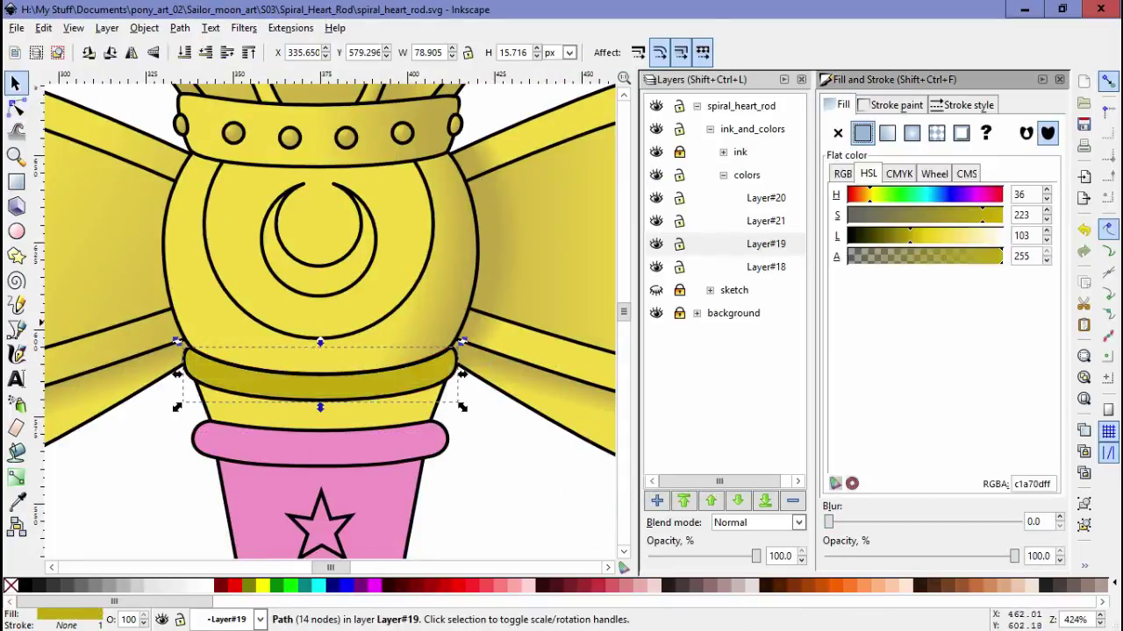
Shade the right side of the gold collar just above the pink handle with a gradient on Layer#19
click(451, 360)
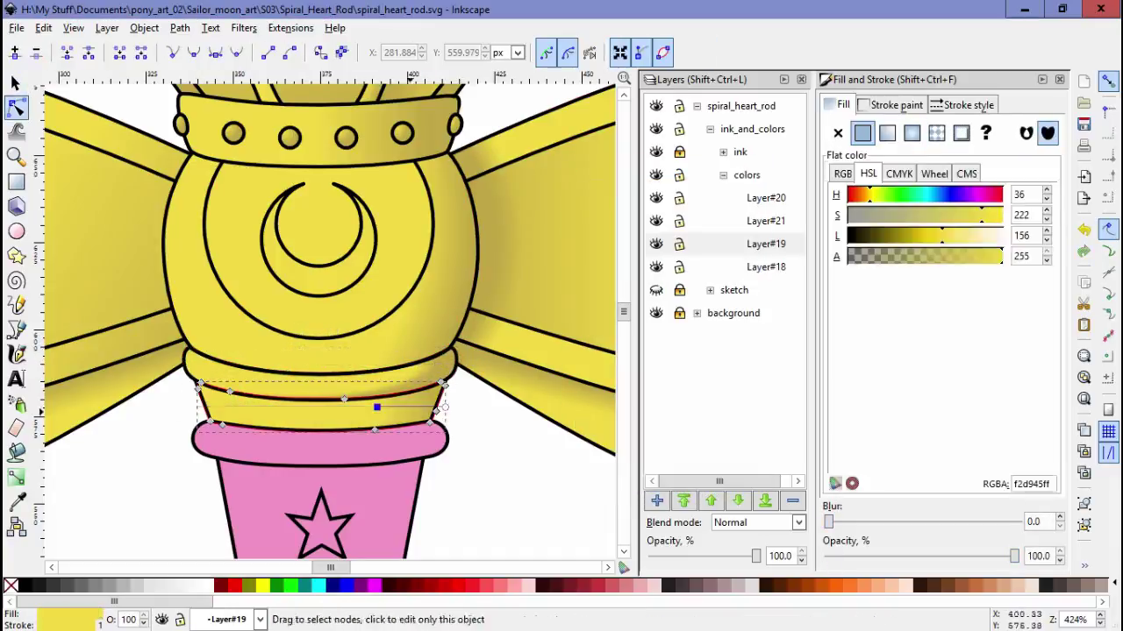
scroll(412, 410, down, 2)
click(412, 410)
Copy the pink handle's fill paths to Layer#19 and shade the handle's top ring with a radial gradient
scroll(412, 409, down, 10)
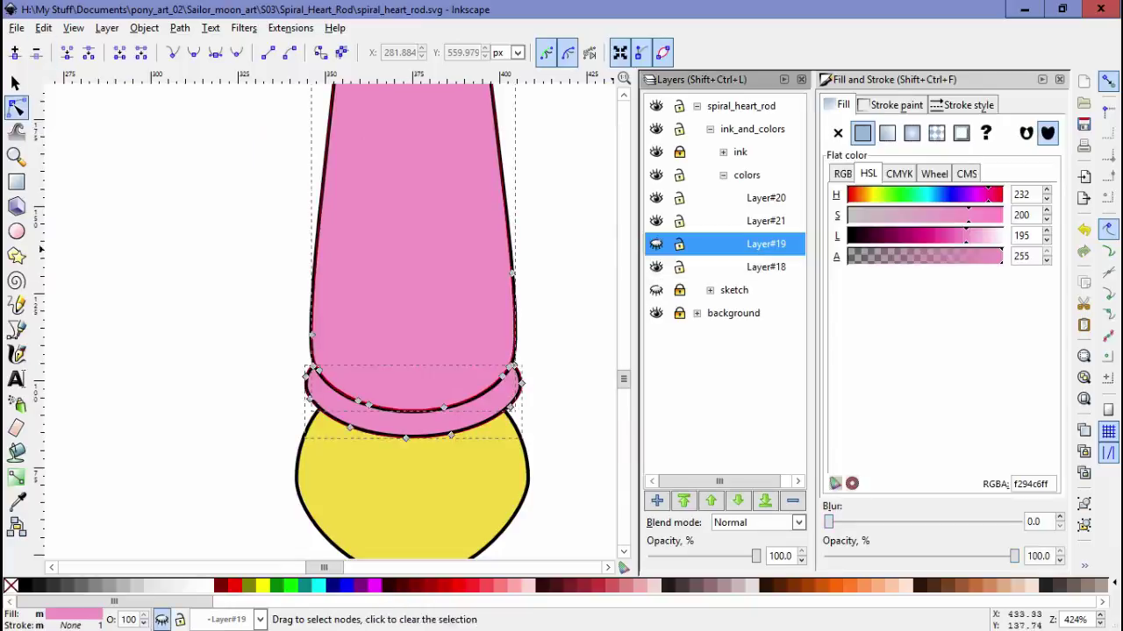
scroll(324, 316, up, 5)
key(Escape)
key(5)
key(grave)
click(404, 350)
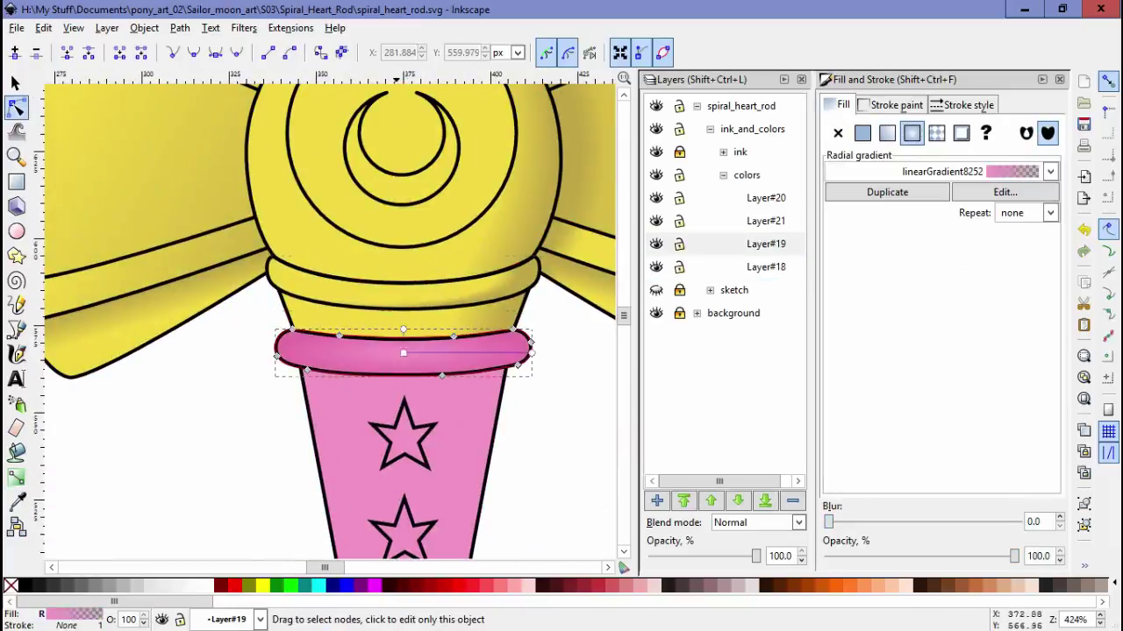
Refine the top pink ring's gradient stops and shade the tapered star section with a pink gradient on Layer#19
click(1005, 191)
click(461, 394)
scroll(460, 395, down, 4)
scroll(452, 392, right, 2)
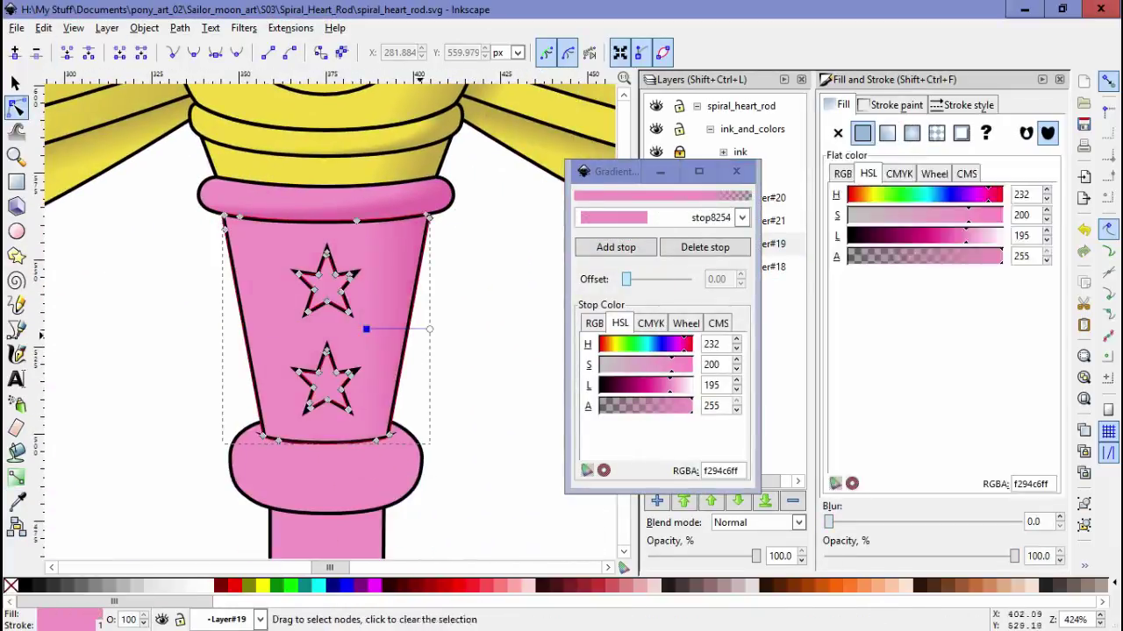
Shade the rounded pink knob below the star section with a radial gradient on Layer#19
scroll(472, 392, down, 4)
scroll(471, 392, left, 1)
click(412, 338)
click(736, 171)
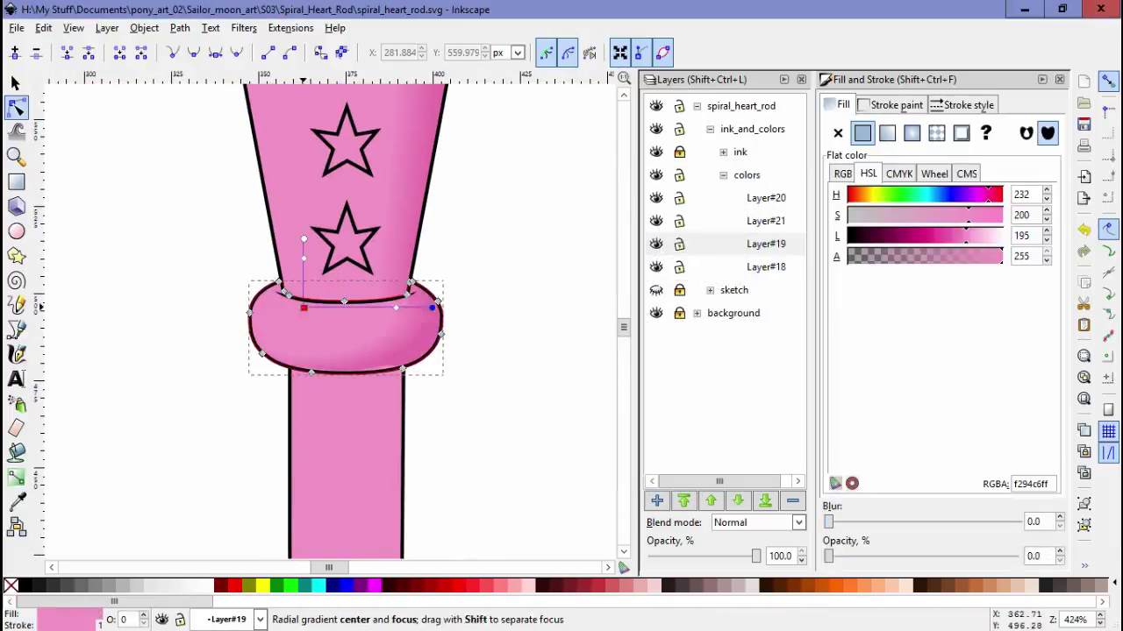
scroll(382, 312, down, 5)
Adjust the shaft path's top edge below the knob and shade the long pink shaft with a linear gradient on Layer#19
click(351, 439)
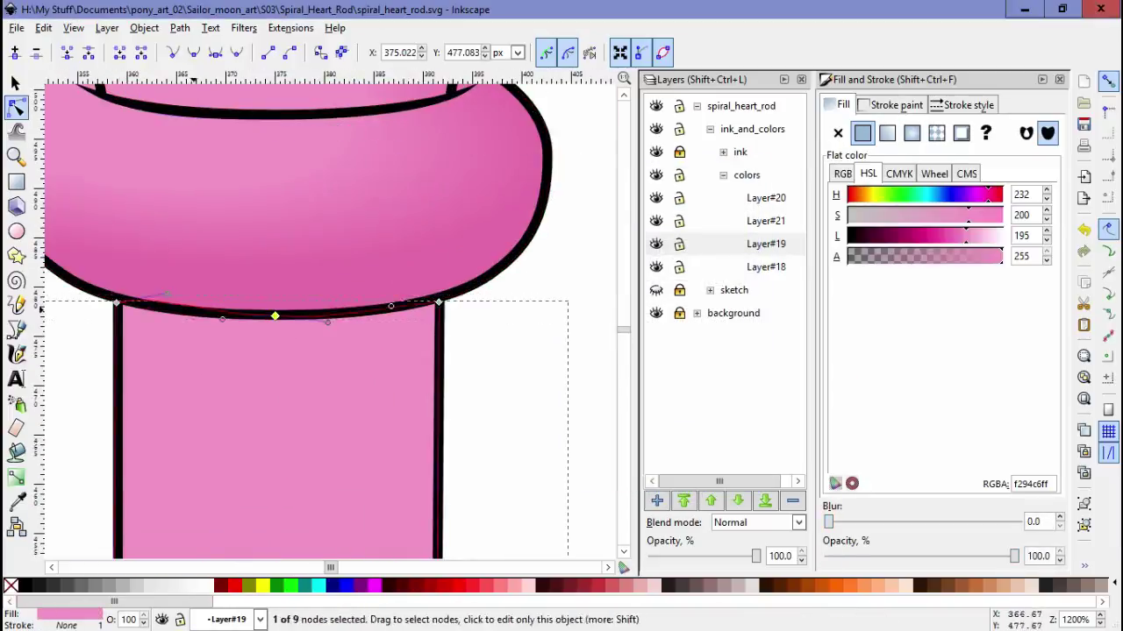
scroll(401, 371, down, 3)
scroll(395, 360, up, 5)
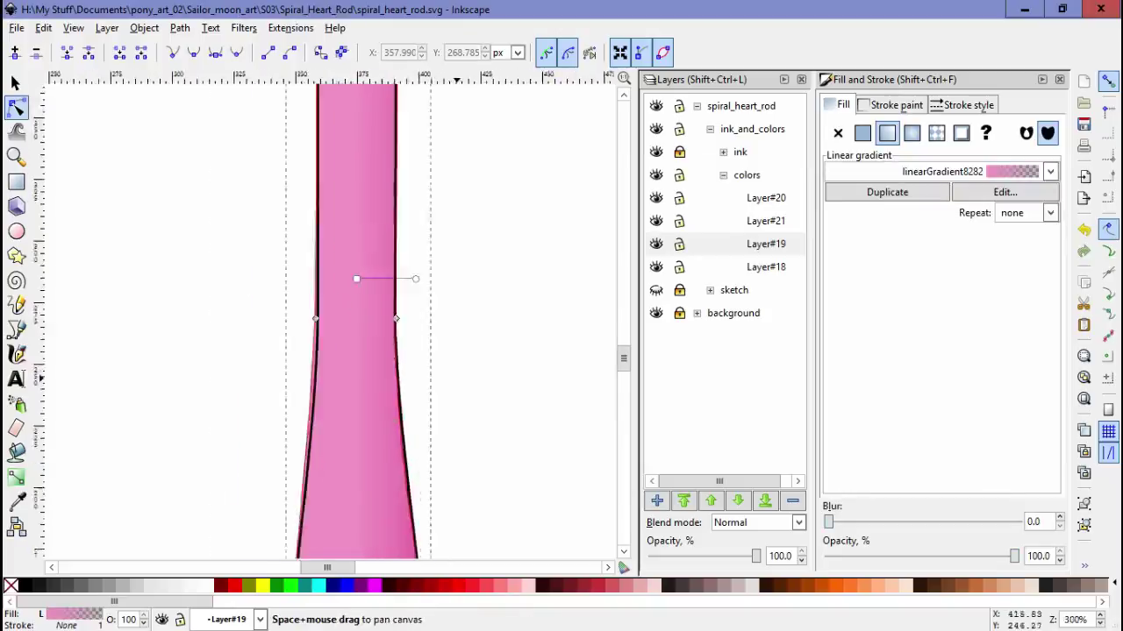
scroll(395, 351, left, 2)
scroll(351, 351, down, 4)
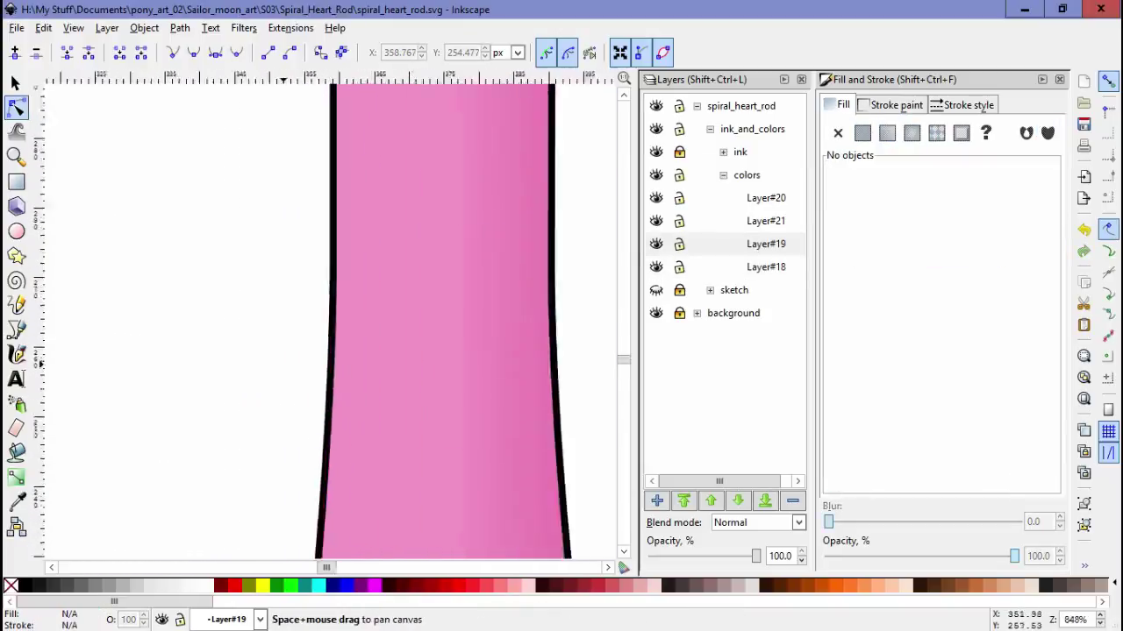
Shade the pink ring at the shaft's lower end with a tilted radial gradient that has an added stop
scroll(300, 394, up, 1)
click(300, 368)
double_click(392, 410)
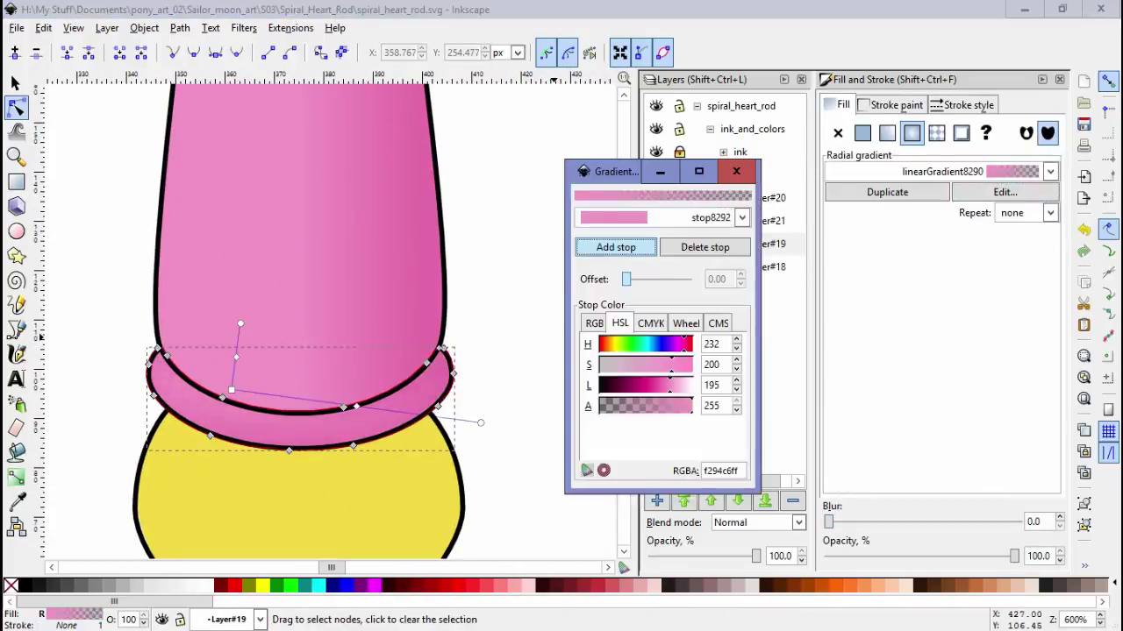
key(Escape)
key(Escape)
Shade the gold ball at the rod's lower end with a radial gradient and add a stop at offset 0.50
scroll(298, 394, down, 3)
click(298, 518)
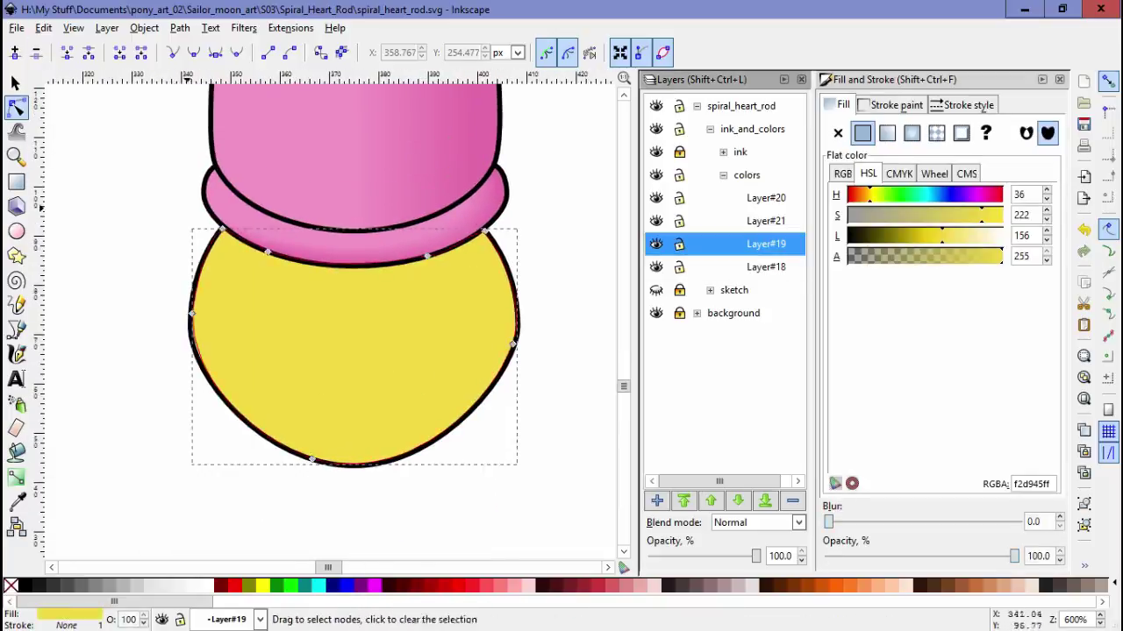
scroll(350, 350, down, 3)
scroll(307, 290, up, 2)
double_click(300, 526)
click(300, 344)
double_click(351, 345)
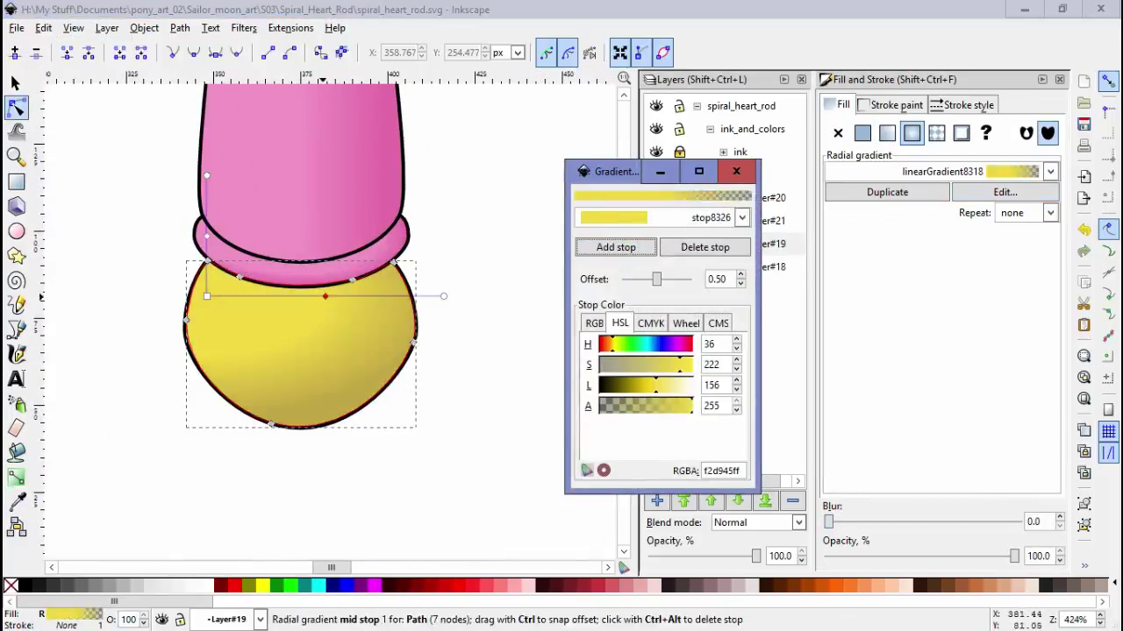
key(Escape)
Paste the pink shaft's path onto Layer#20 and give it a light pink gradient highlight
scroll(436, 488, down, 6)
scroll(416, 325, up, 2)
click(766, 198)
click(43, 27)
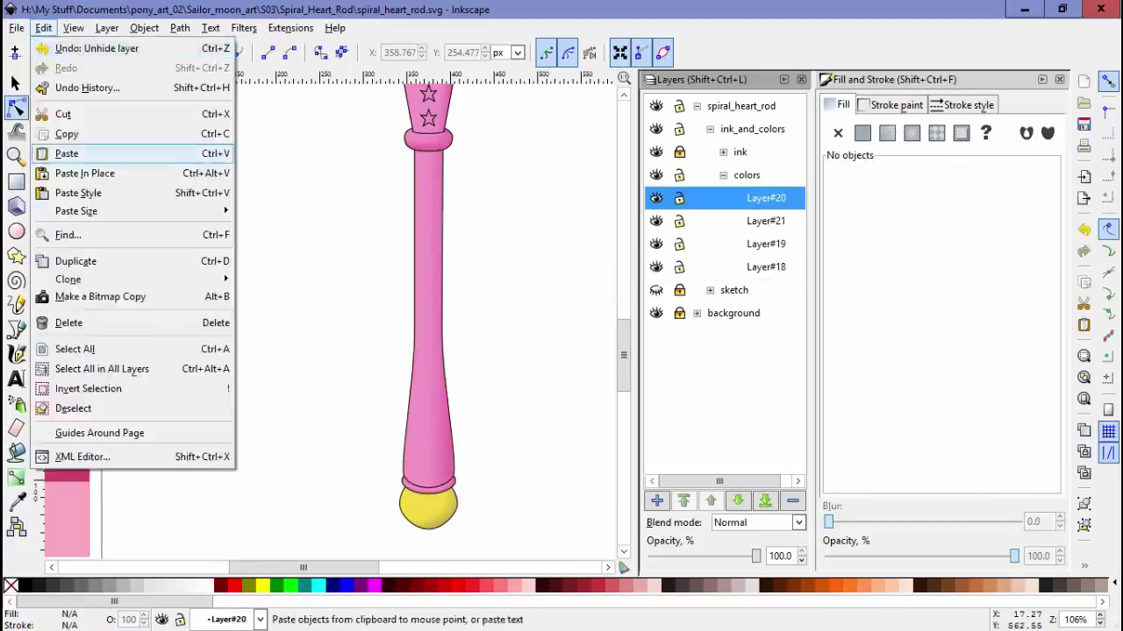
click(61, 153)
double_click(413, 359)
key(Escape)
Add light pink gradient highlights to the handle's star section and rings on Layer#20
scroll(351, 350, down, 3)
scroll(377, 263, up, 4)
click(377, 281)
key(Escape)
scroll(377, 290, down, 4)
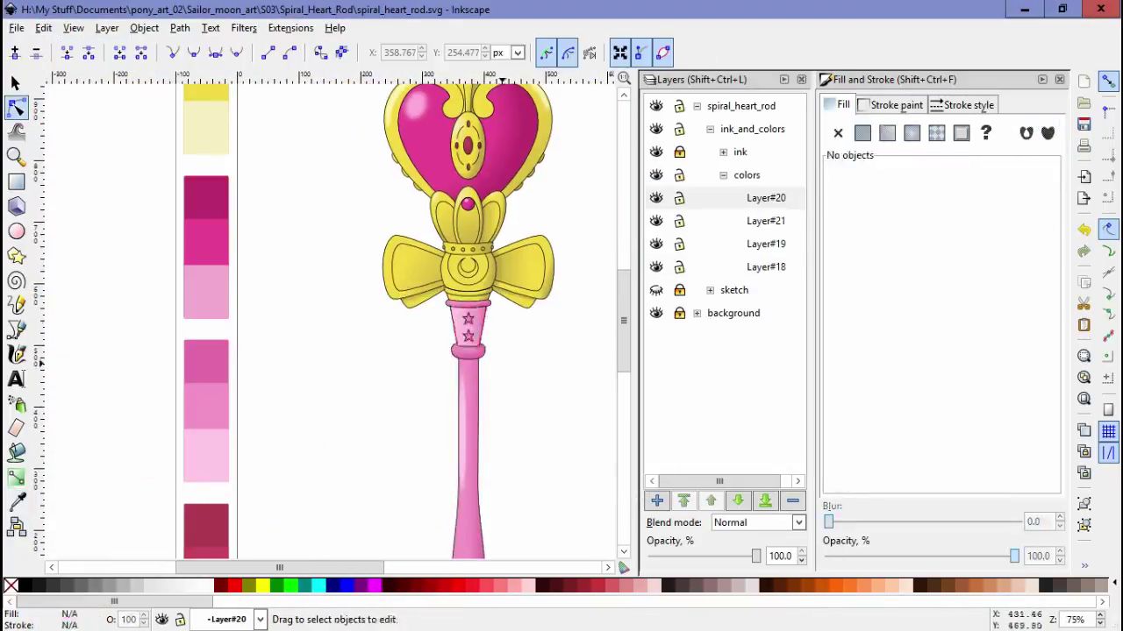
scroll(377, 333, up, 5)
click(318, 344)
key(Escape)
scroll(333, 324, down, 3)
Draw a curved highlight shape along the left wing's upper outer corner on Layer#20
key(F7)
scroll(333, 324, down, 3)
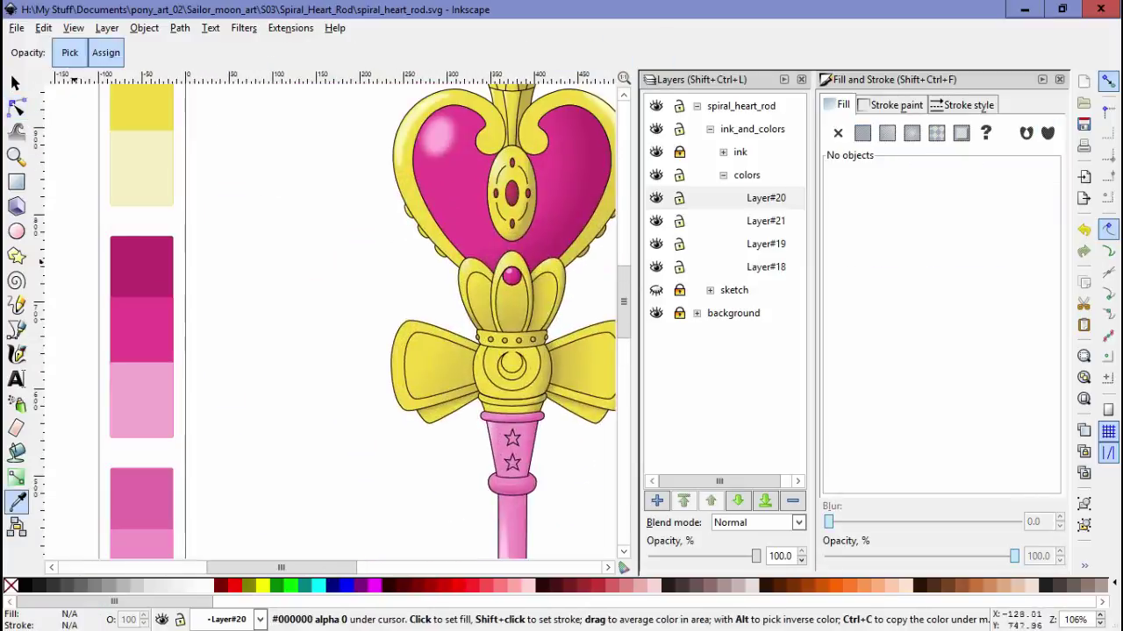
scroll(421, 395, up, 5)
key(ctrl+F6)
key(b)
scroll(351, 307, up, 2)
click(262, 408)
click(305, 311)
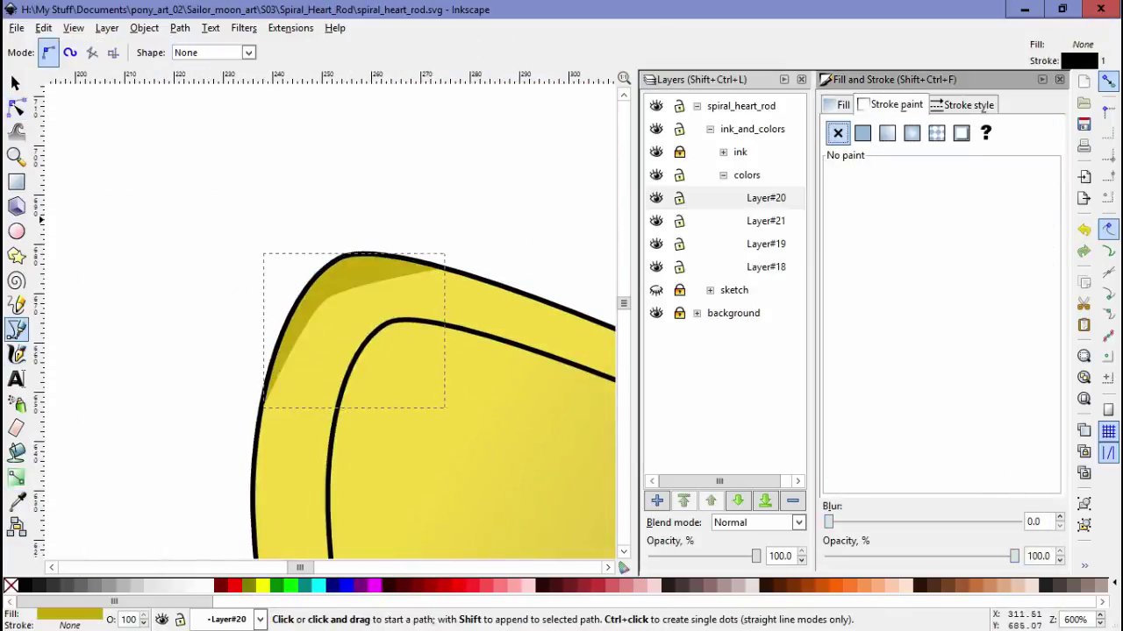
Recolor the left wing's corner highlight pale yellow and shape its inner curve with a smooth node
scroll(351, 333, down, 3)
key(n)
scroll(263, 263, up, 3)
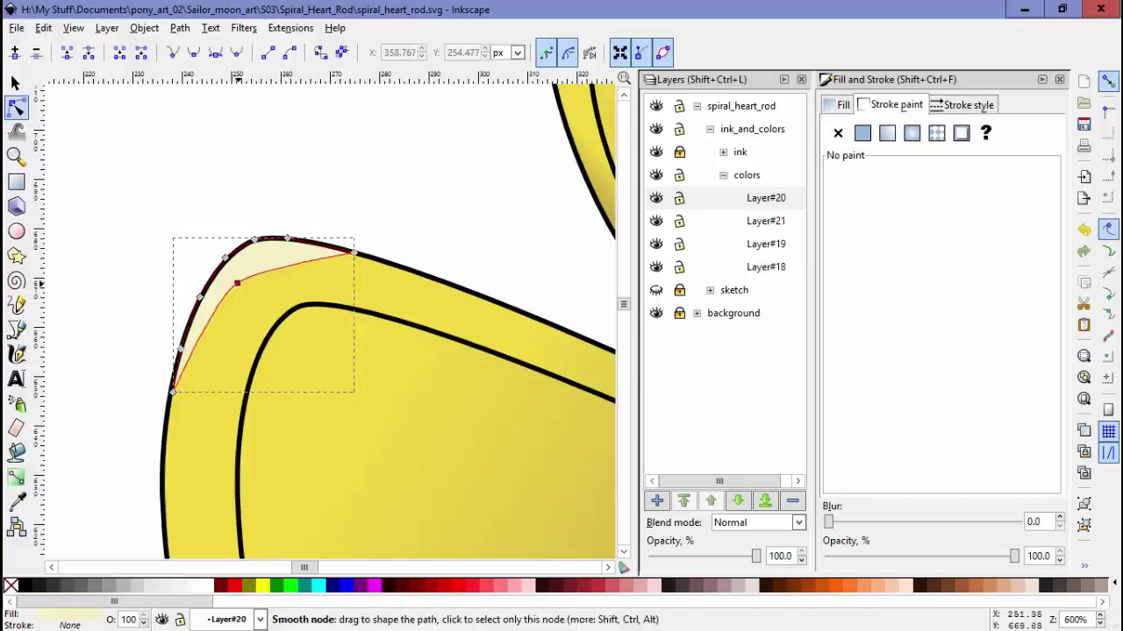
key(s)
Draw a curved highlight shape along the right wing's upper outer corner on Layer#20
scroll(263, 263, down, 3)
key(b)
scroll(351, 263, up, 2)
click(337, 230)
key(Return)
scroll(387, 238, up, 2)
key(n)
scroll(333, 324, down, 3)
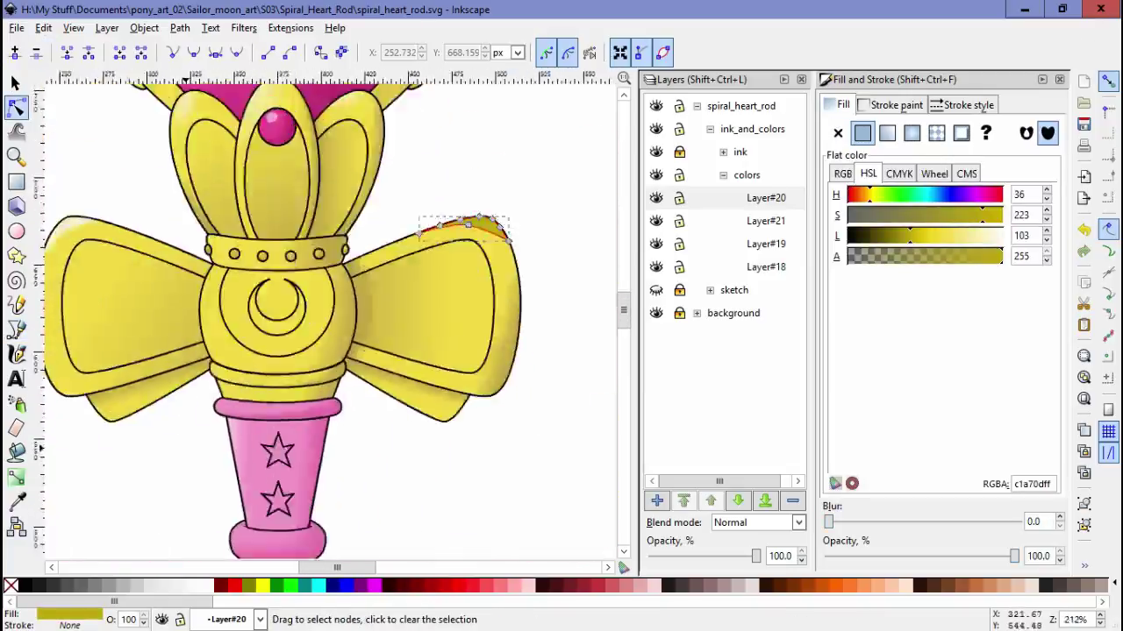
scroll(333, 263, up, 3)
key(Escape)
Add gradient shading to the right side and a highlight to the left side of the crown's scalloped band
scroll(333, 263, down, 3)
scroll(298, 96, up, 3)
click(400, 306)
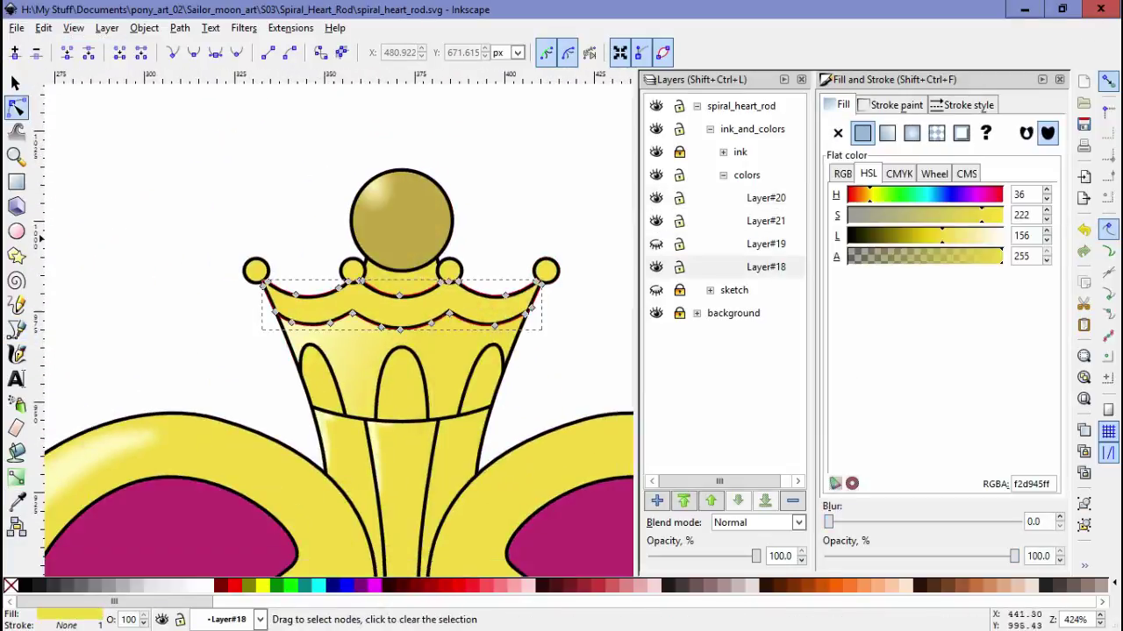
alt+click(400, 305)
alt+click(400, 305)
scroll(448, 187, up, 2)
key(Escape)
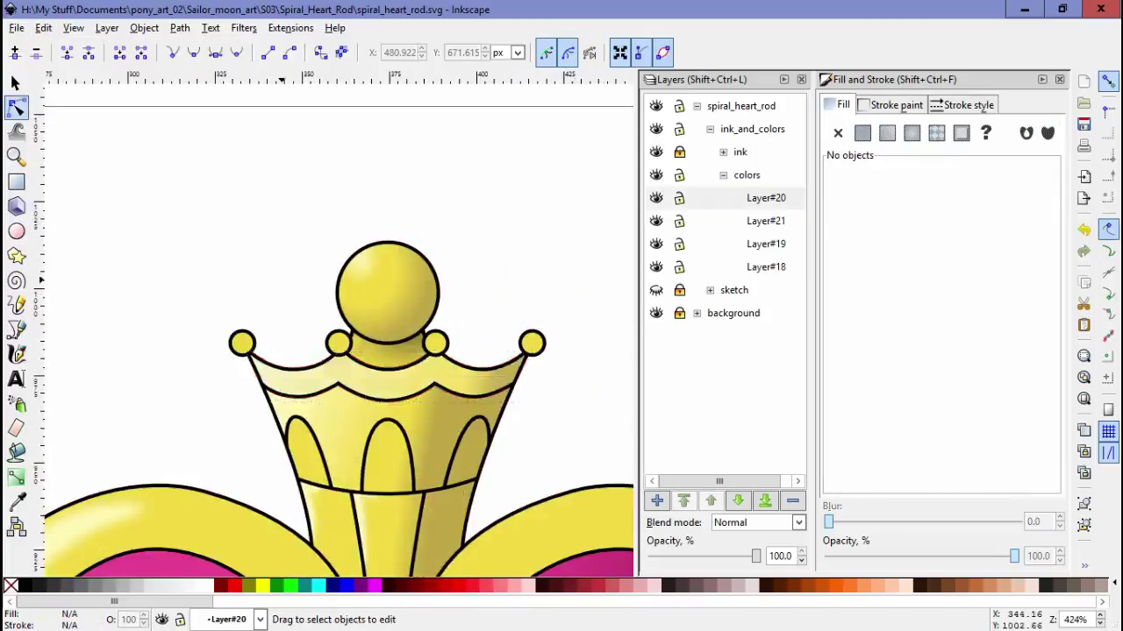
Shade the crown's four small balls with radial gradients on Layer#19
alt+click(380, 235)
key(Escape)
click(313, 304)
alt+click(313, 304)
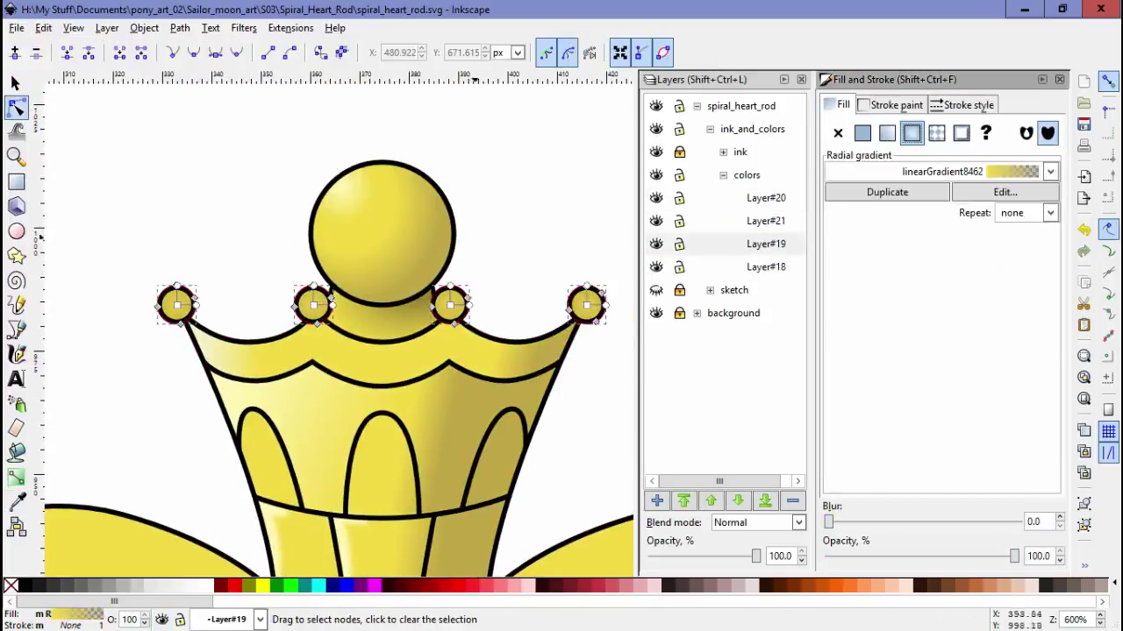